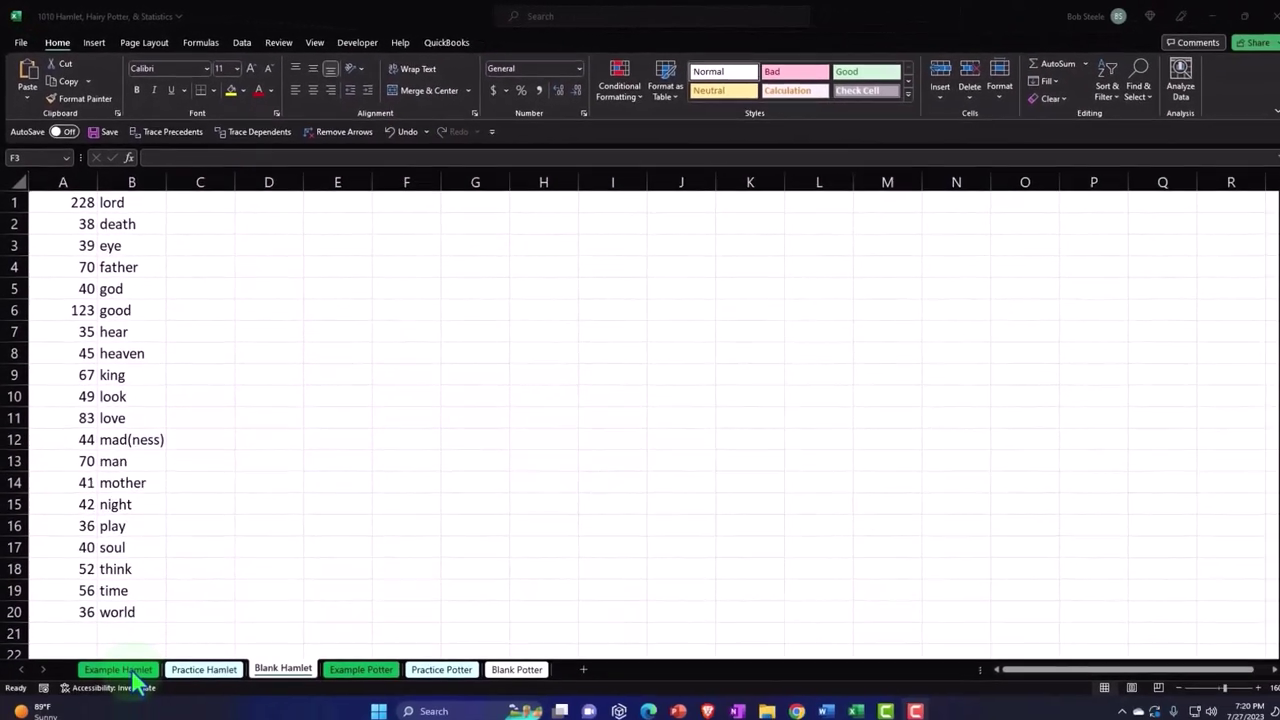
- Review the finished Example Hamlet word table and its Hamlet Word Count chart
click(130, 664)
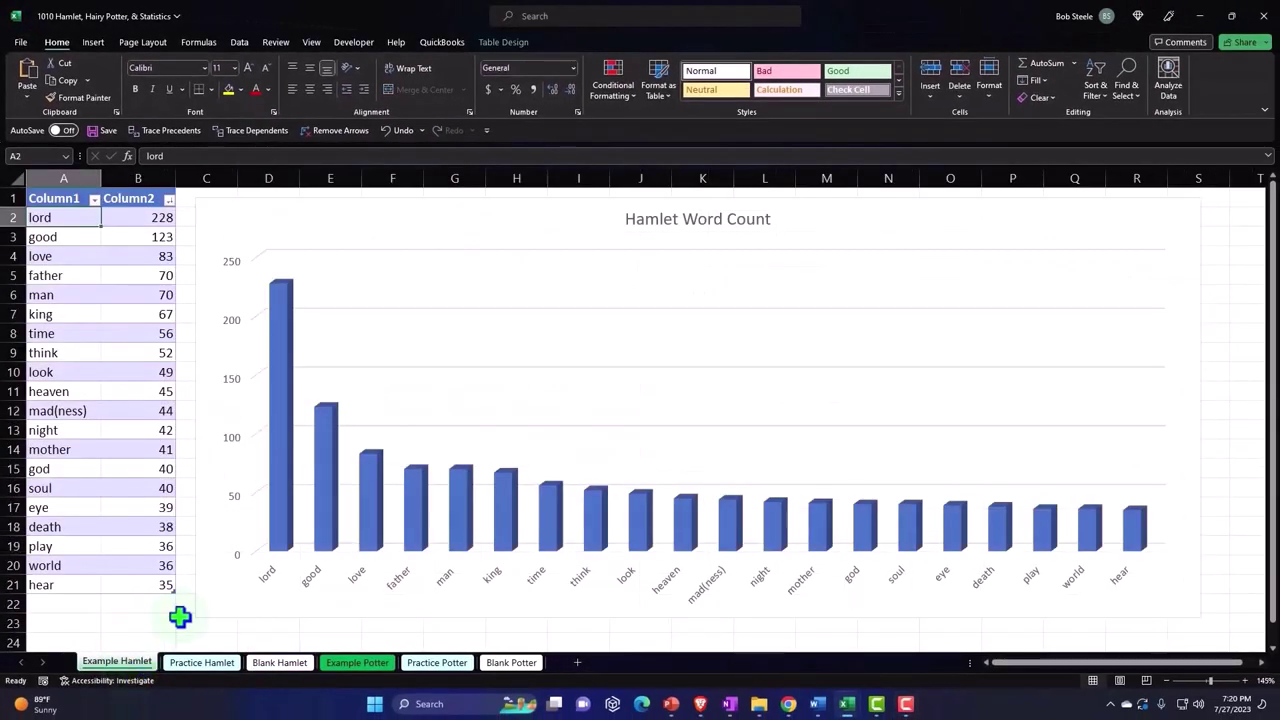
click(173, 605)
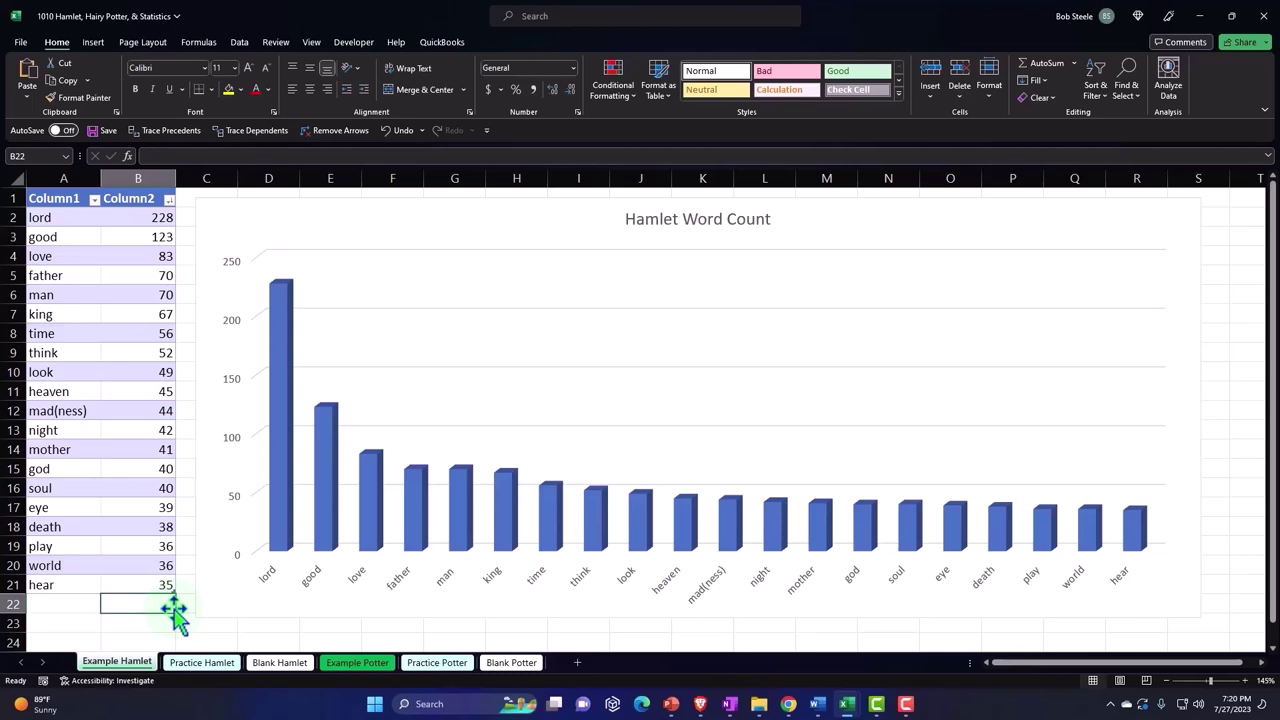
click(63, 233)
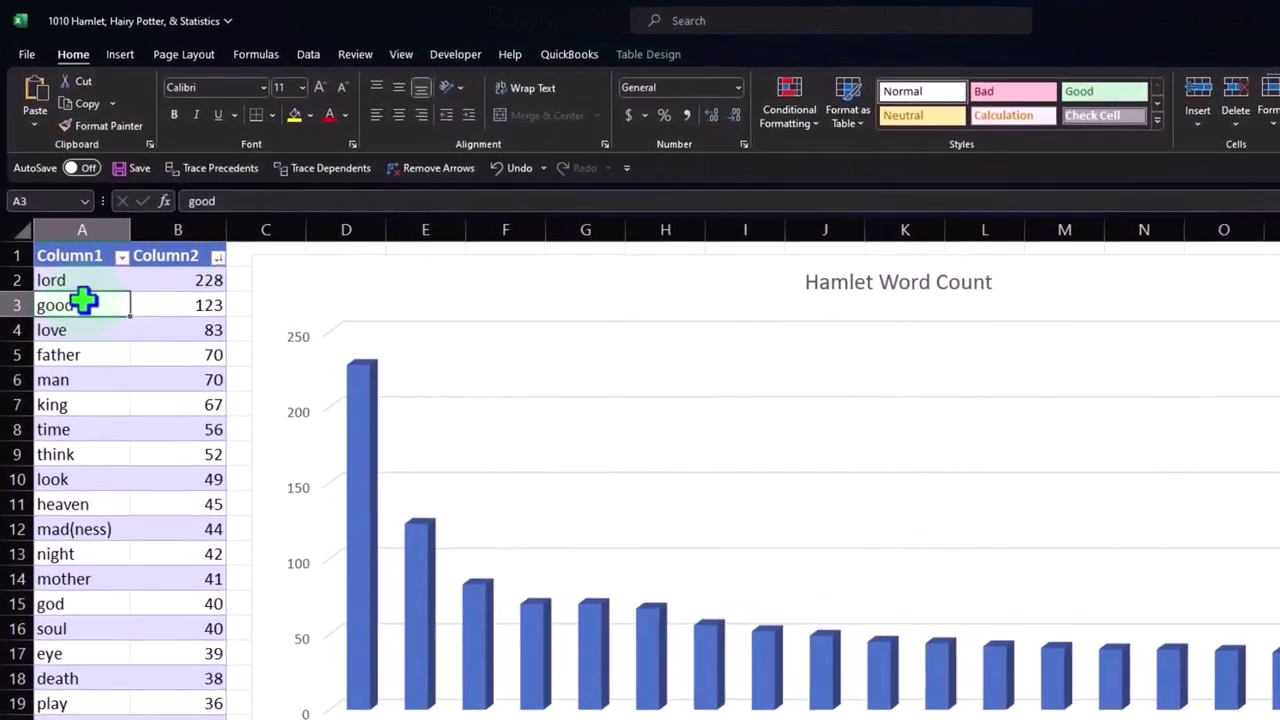
click(257, 265)
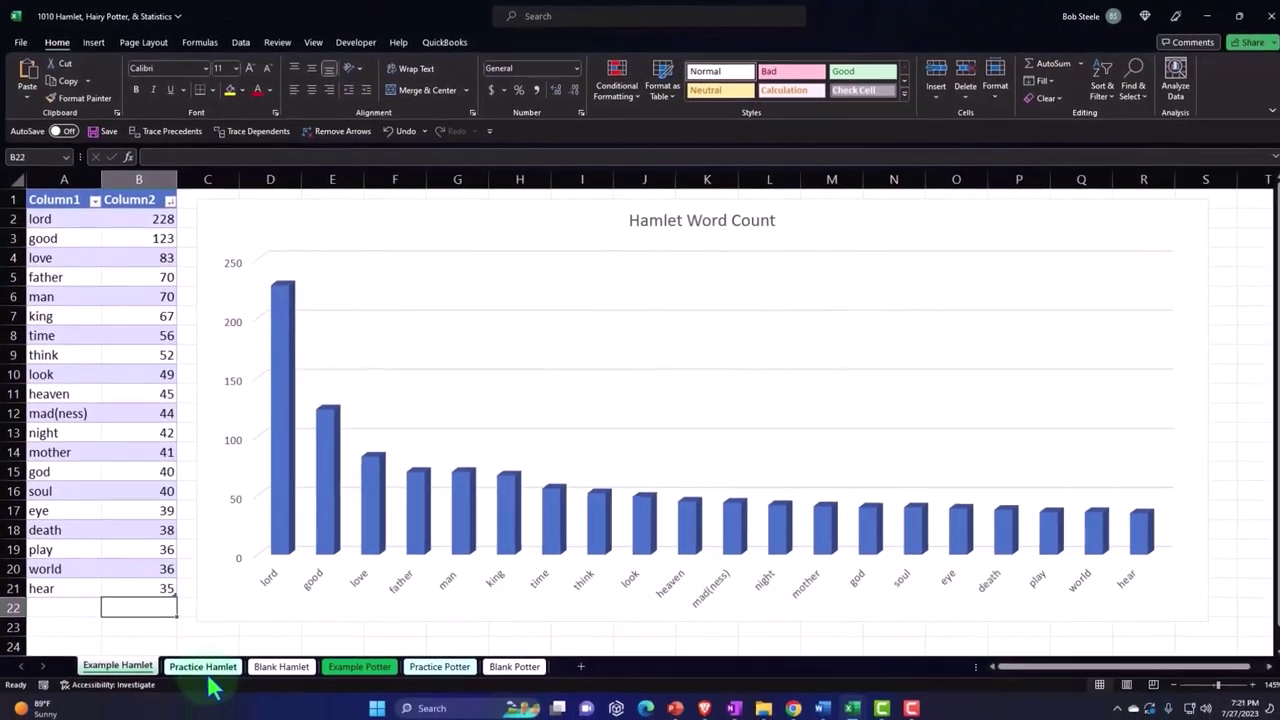
- Switch to Practice Hamlet and inspect its alphabetical word-count table, such as 40 in B5
click(218, 712)
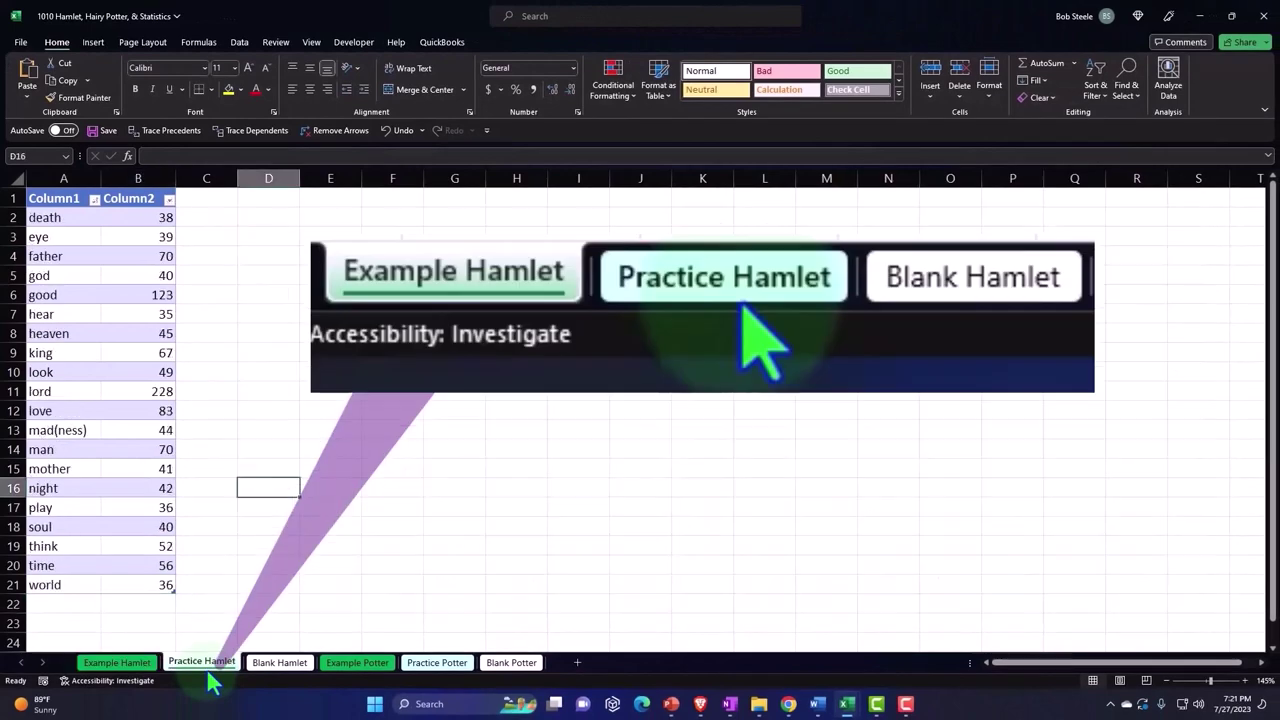
click(163, 282)
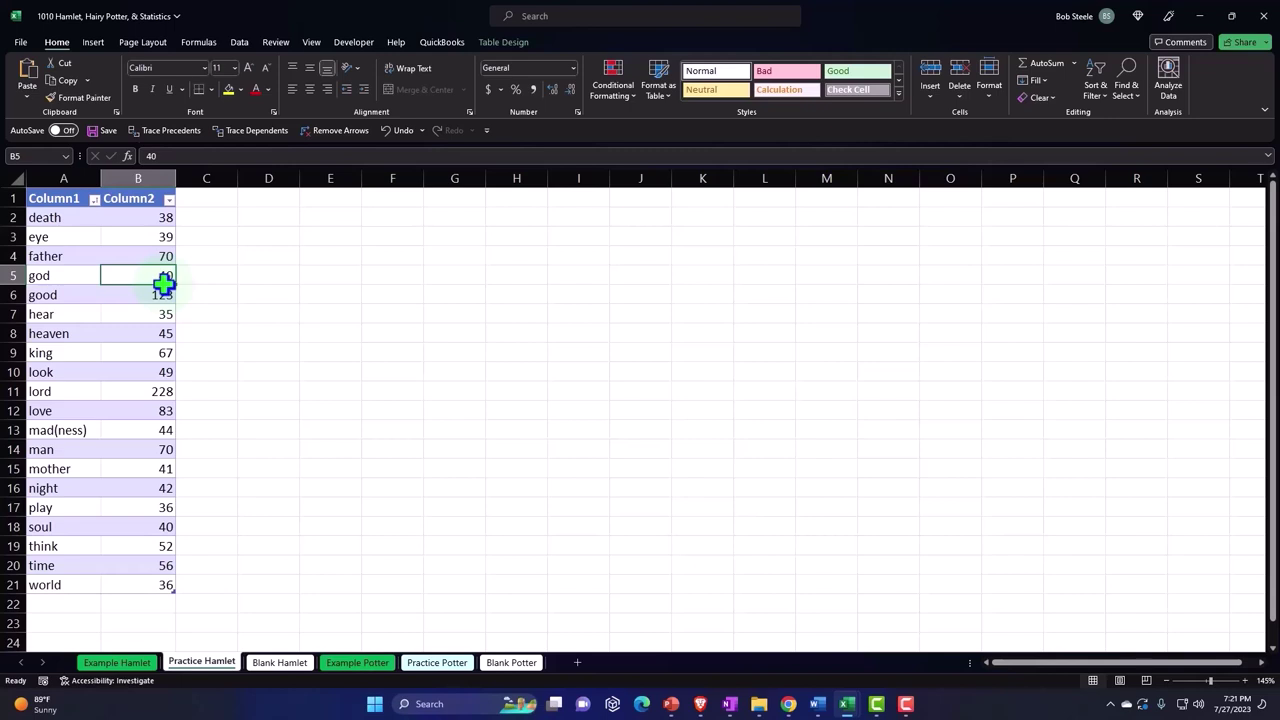
click(372, 376)
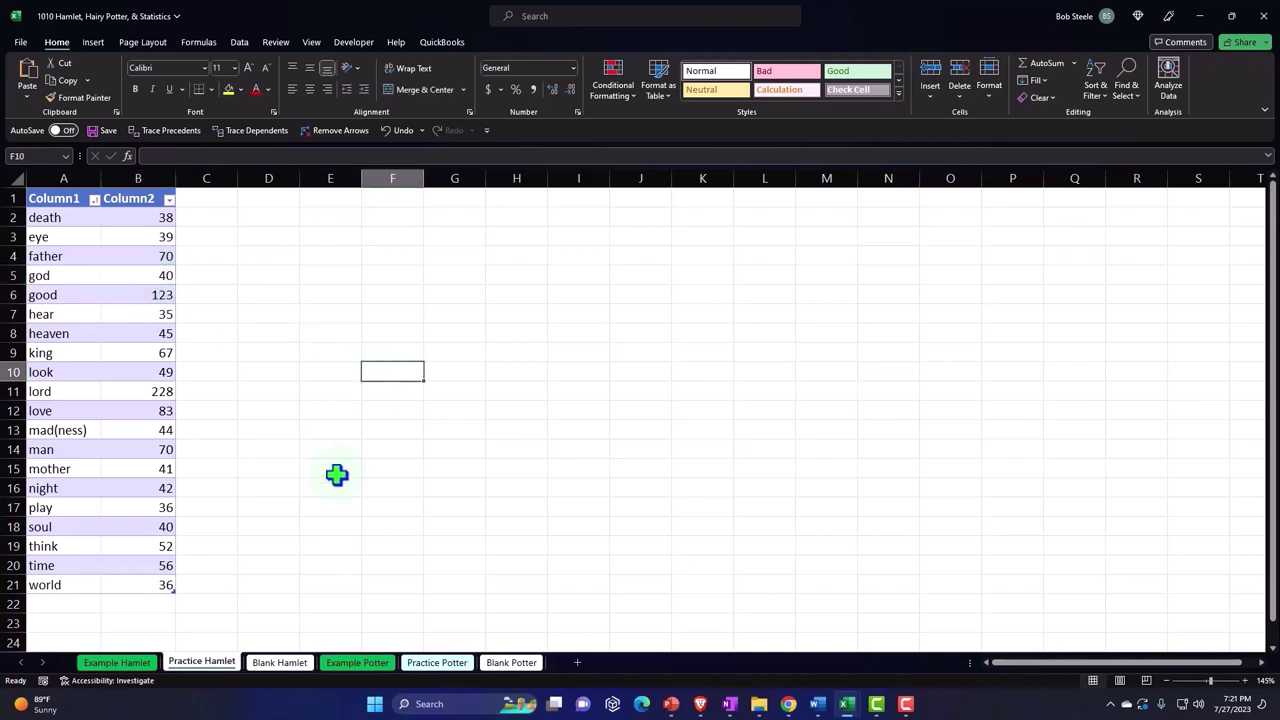
click(291, 666)
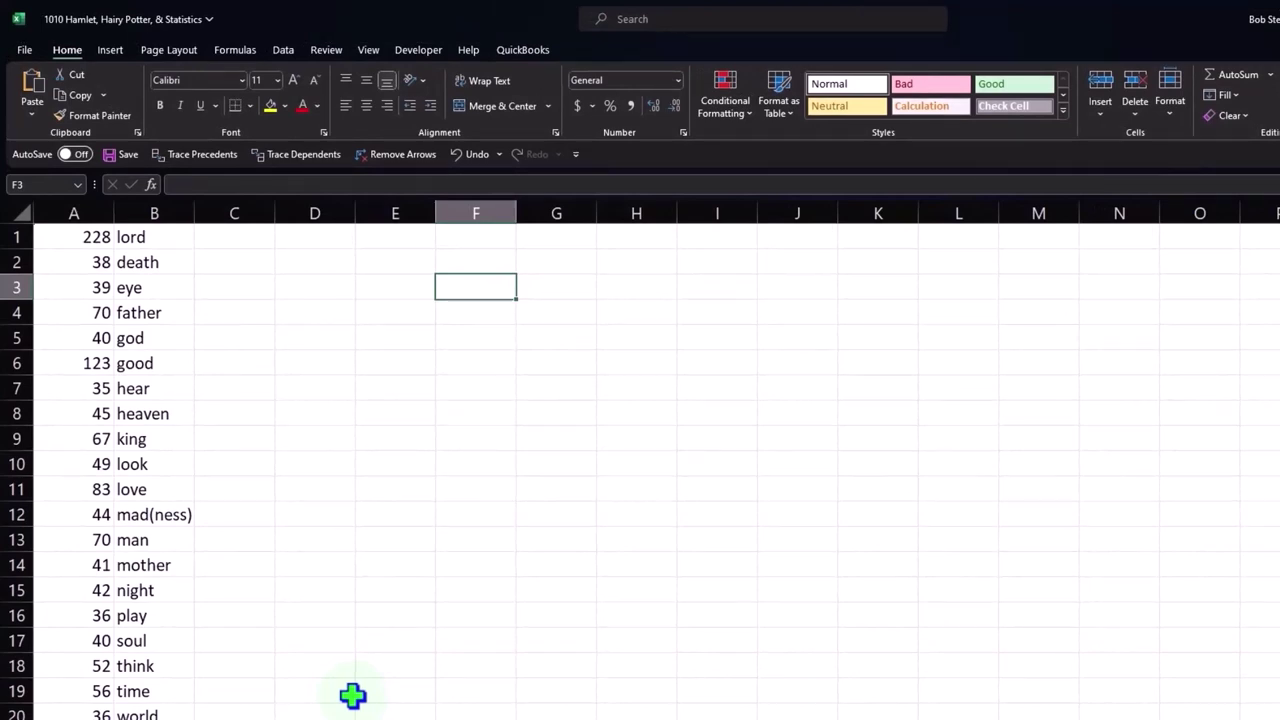
click(86, 245)
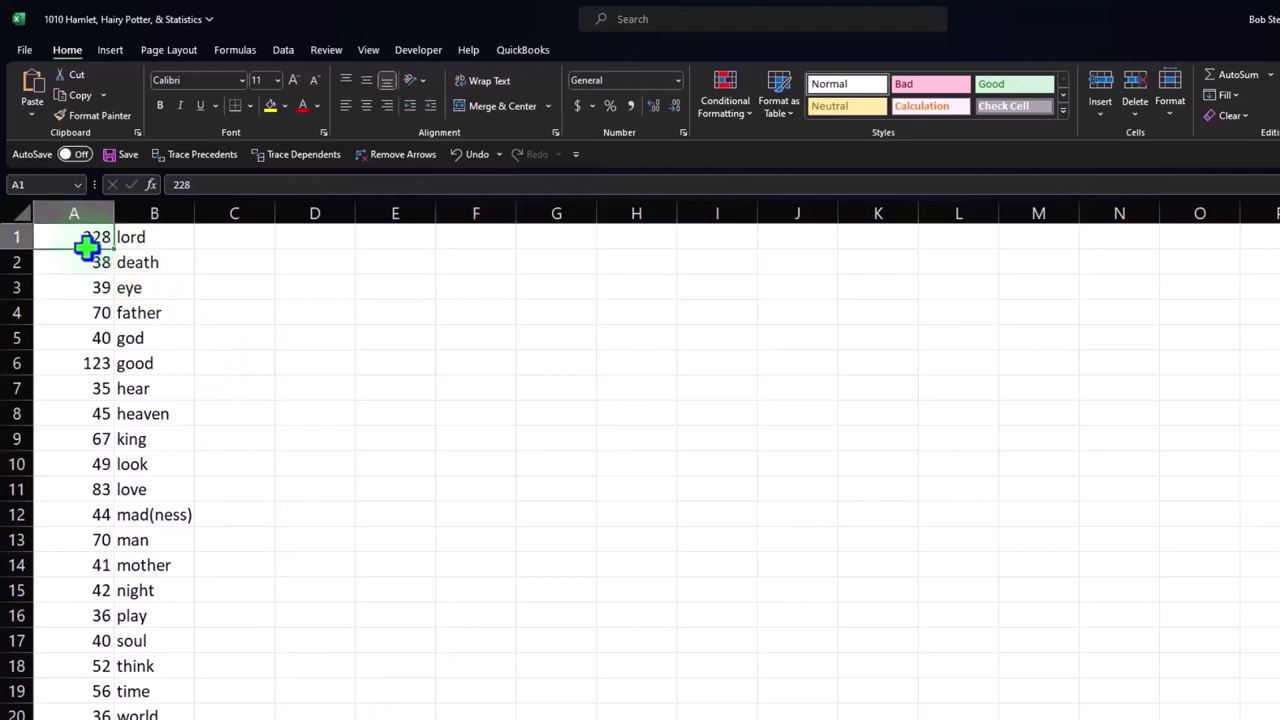
drag(86, 245, 202, 702)
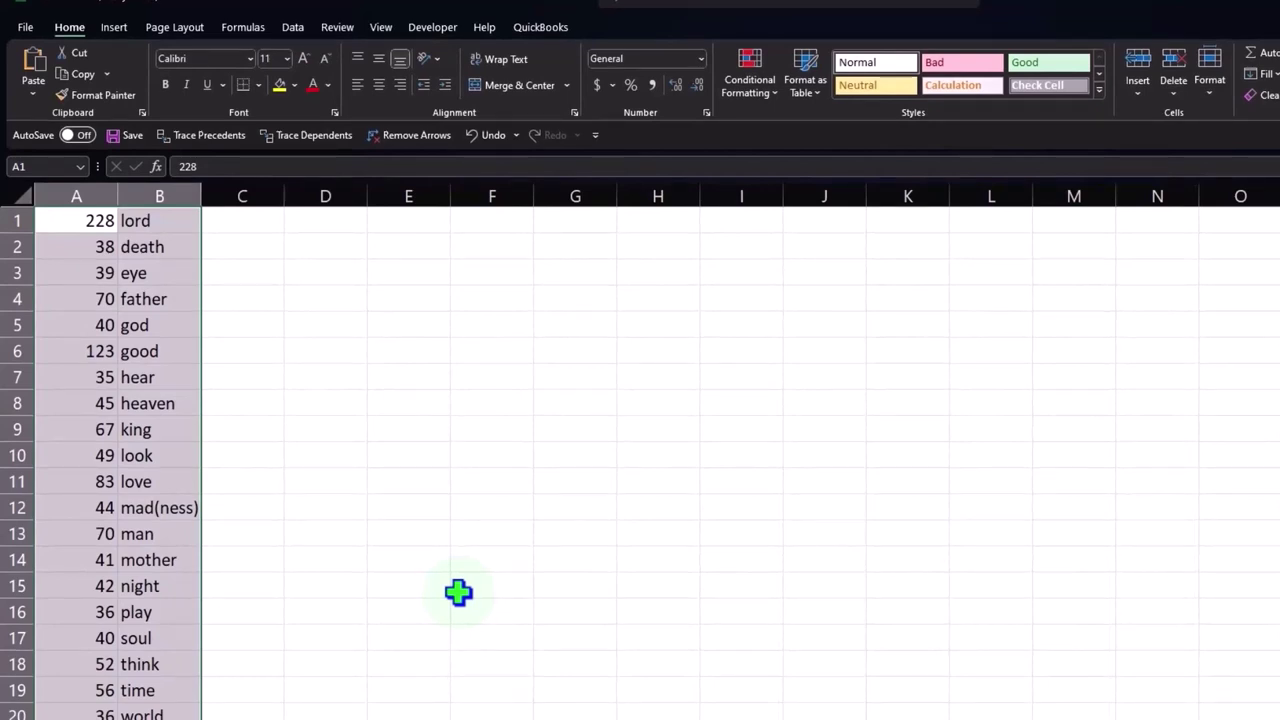
click(445, 515)
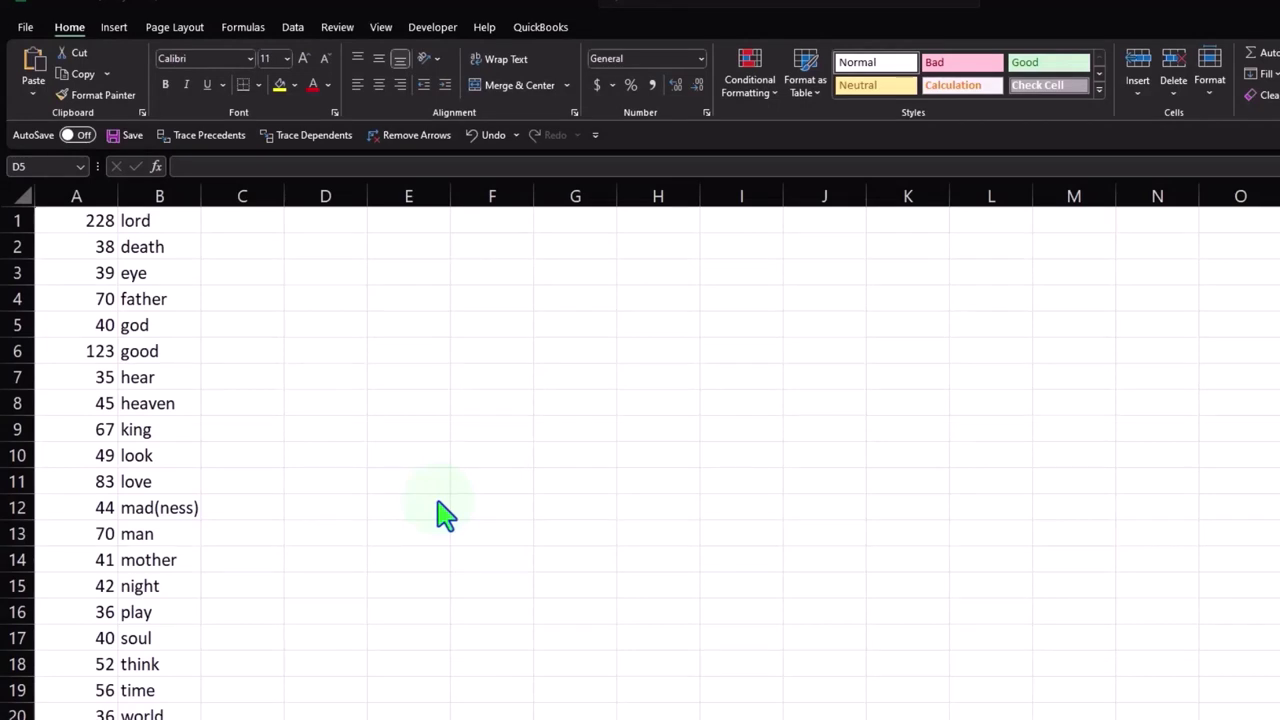
click(507, 324)
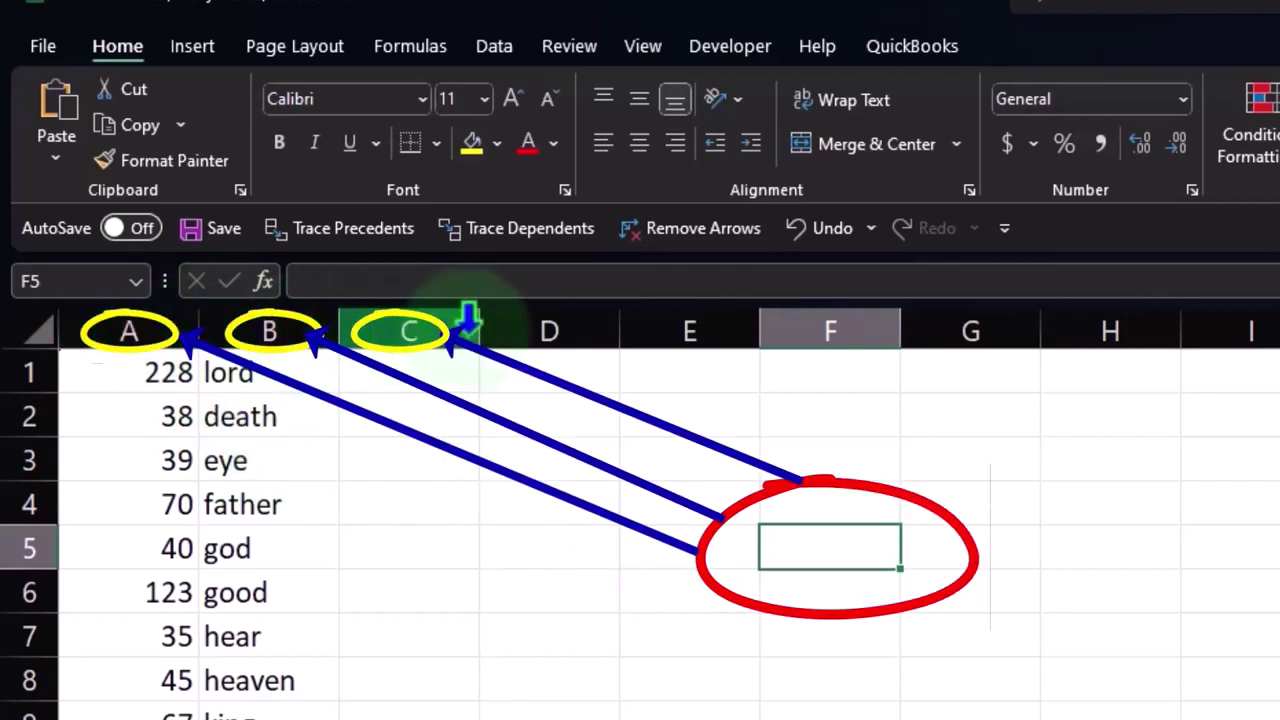
click(850, 330)
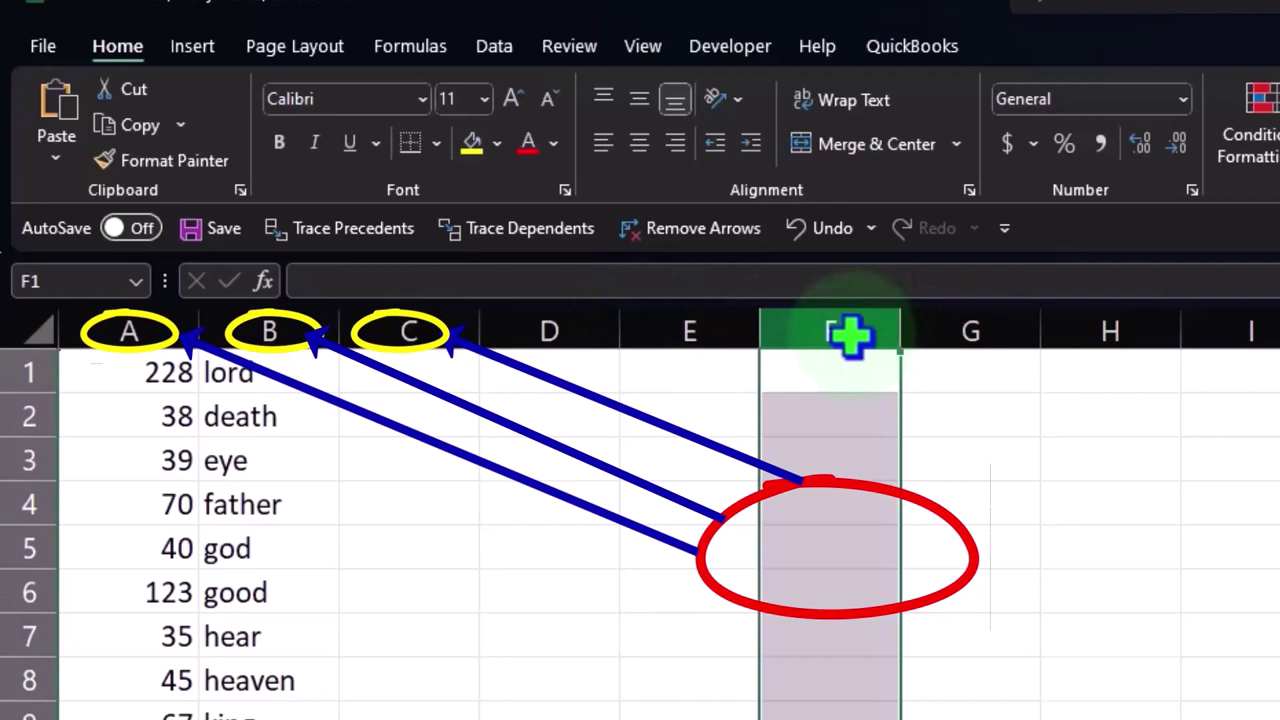
click(843, 545)
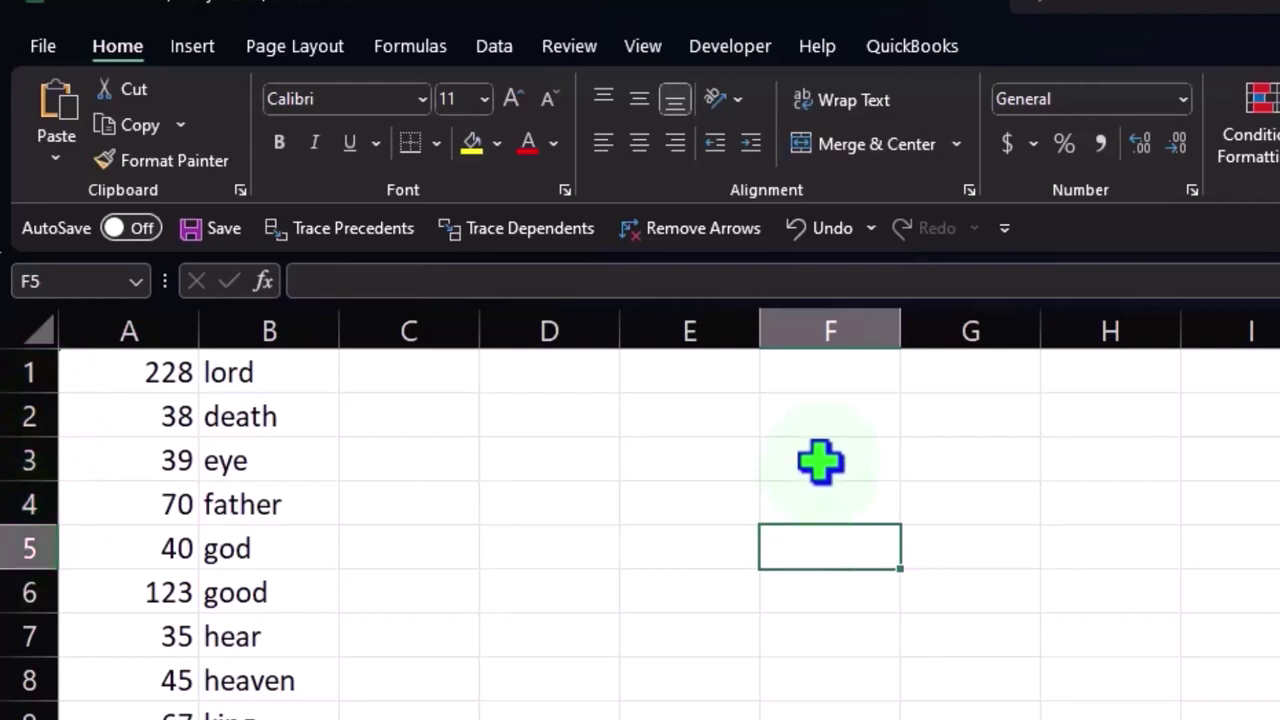
click(843, 330)
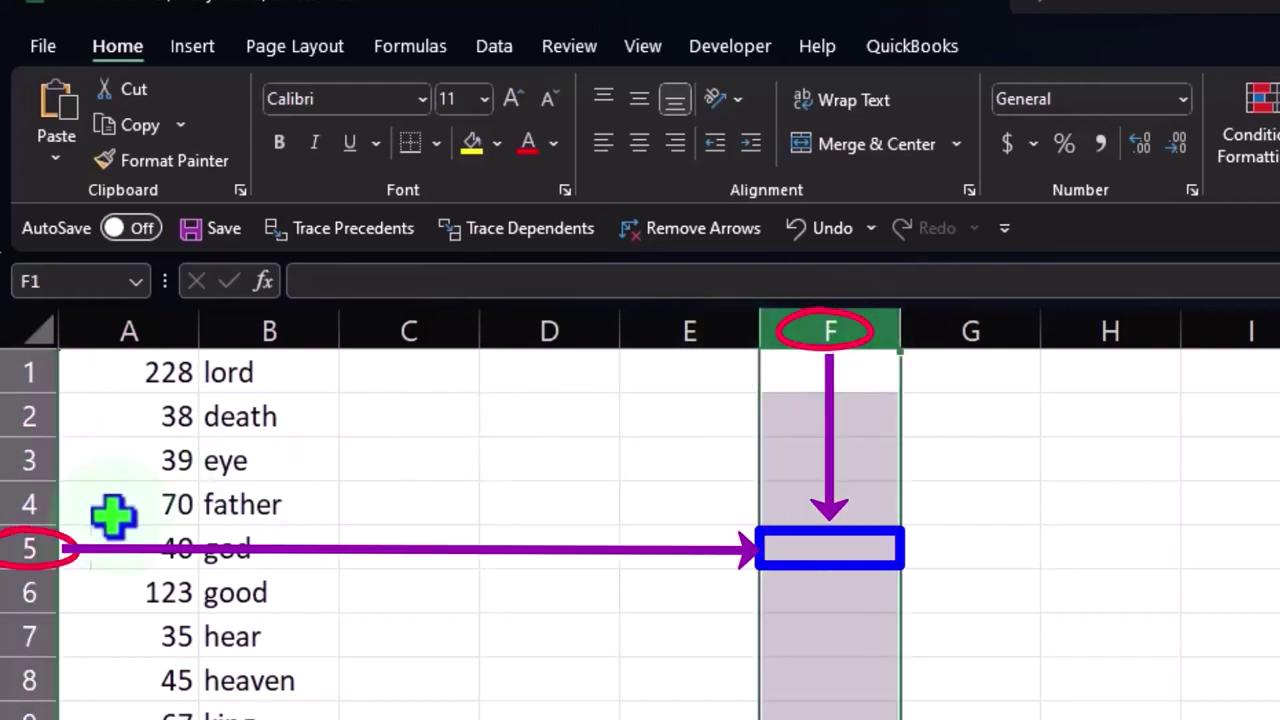
click(20, 548)
click(797, 541)
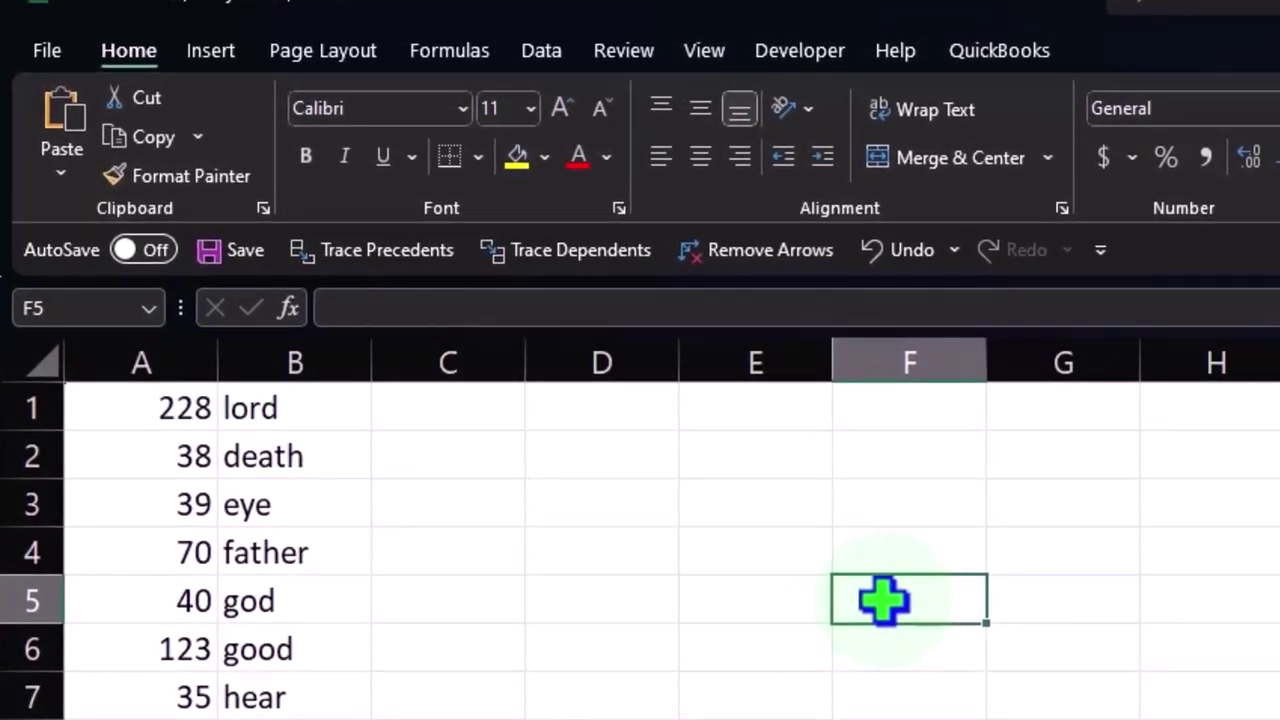
text(skjf)
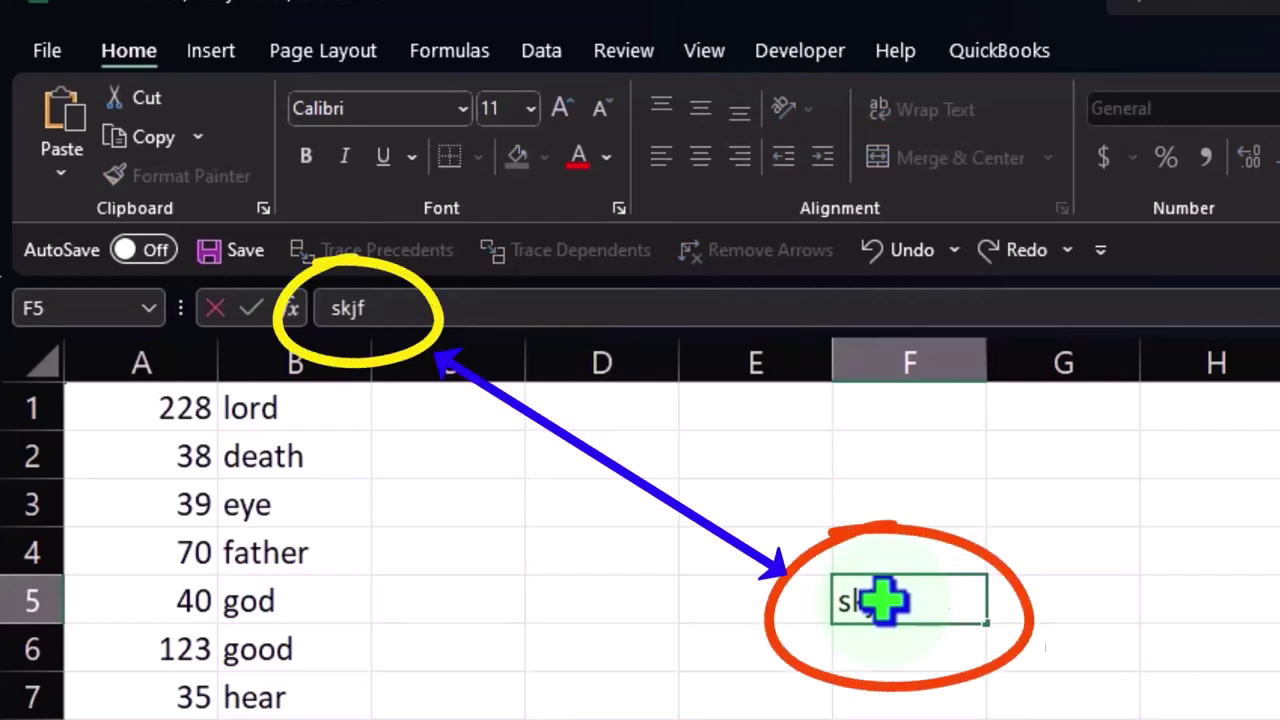
click(1183, 637)
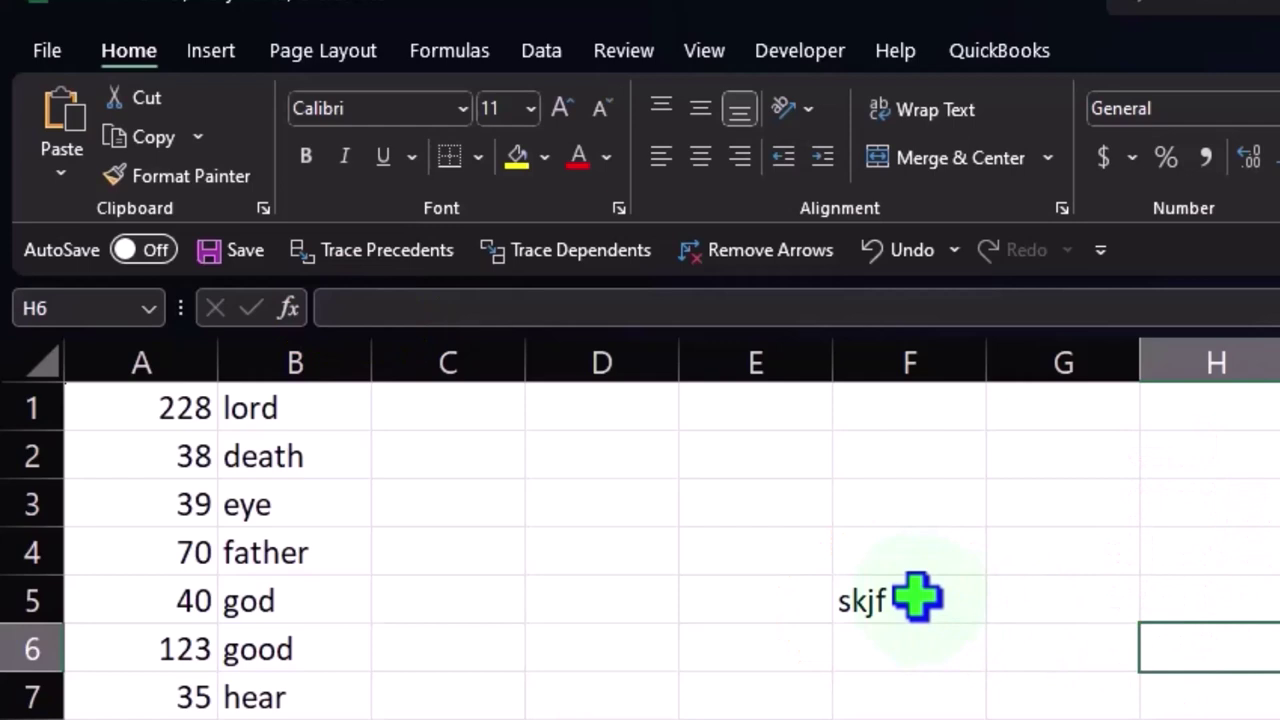
click(917, 597)
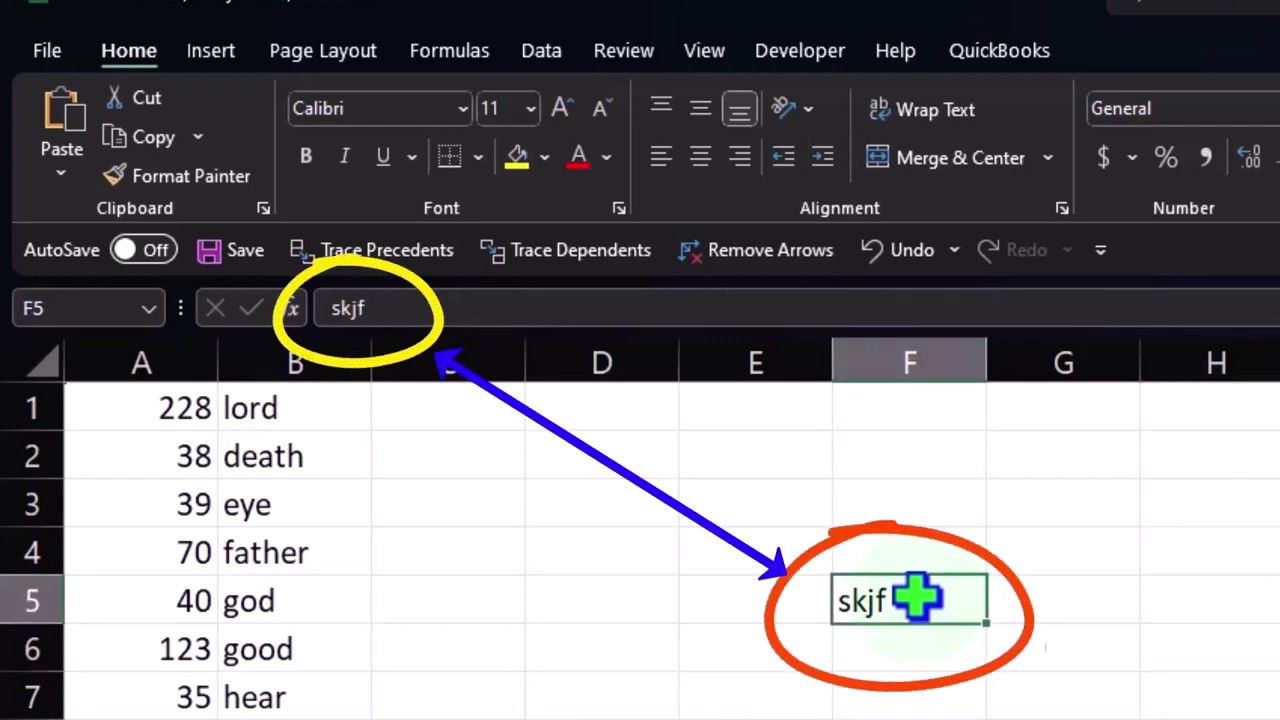
text(d)
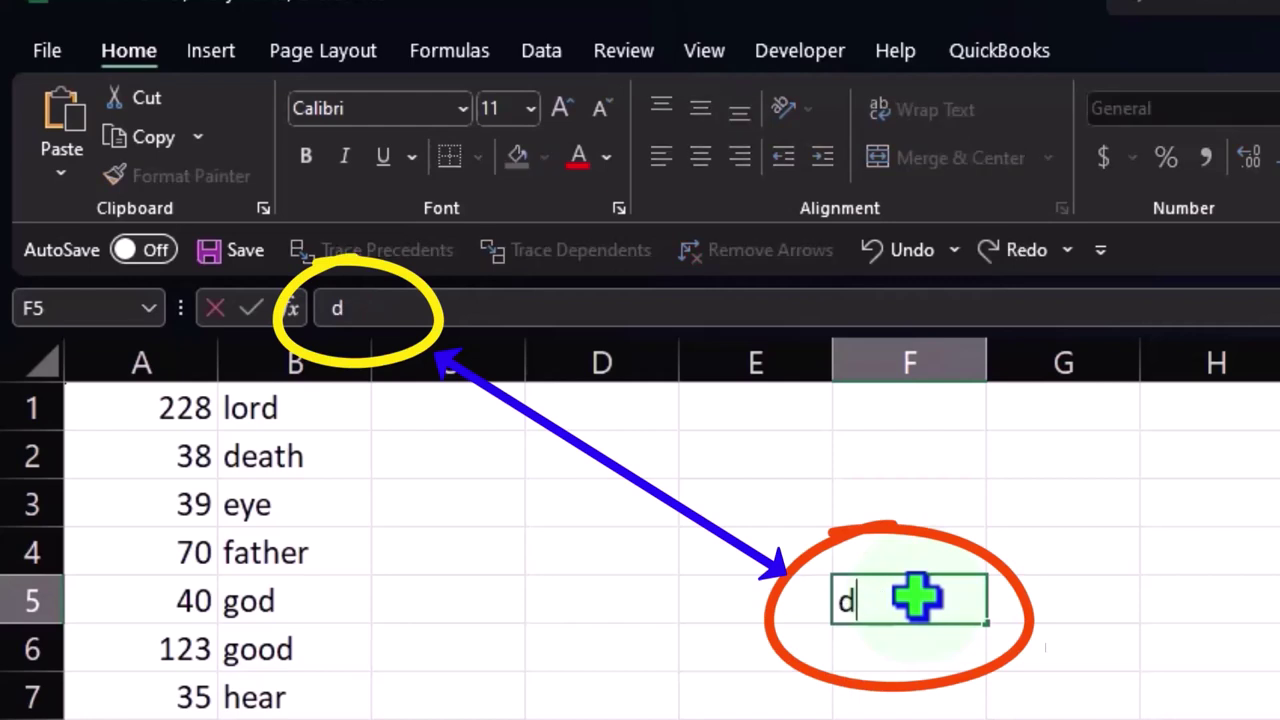
text(sdfd)
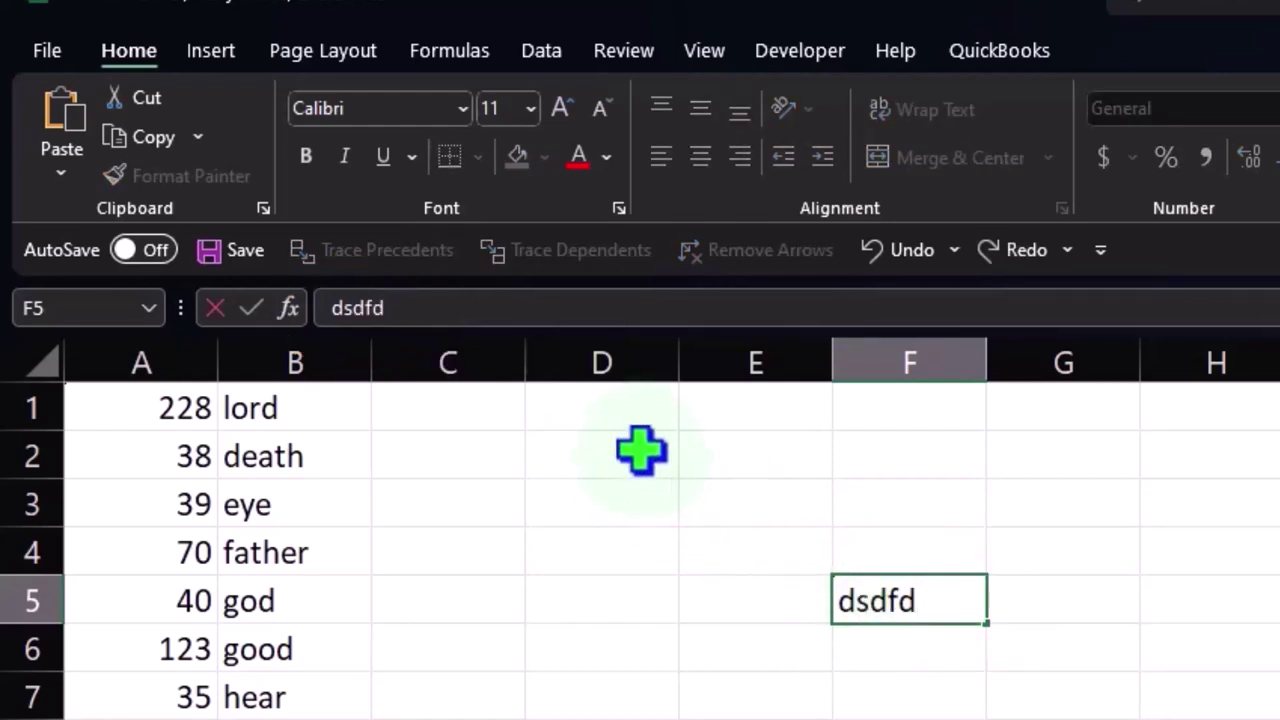
click(893, 268)
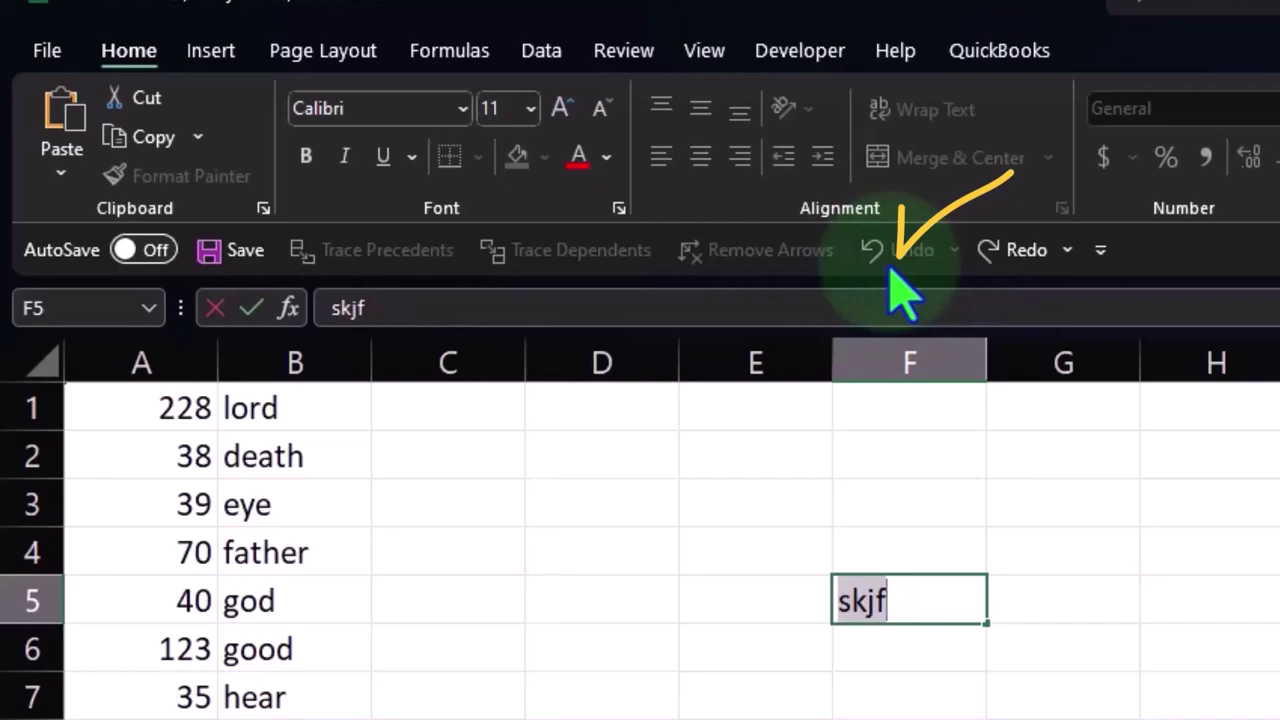
click(1068, 645)
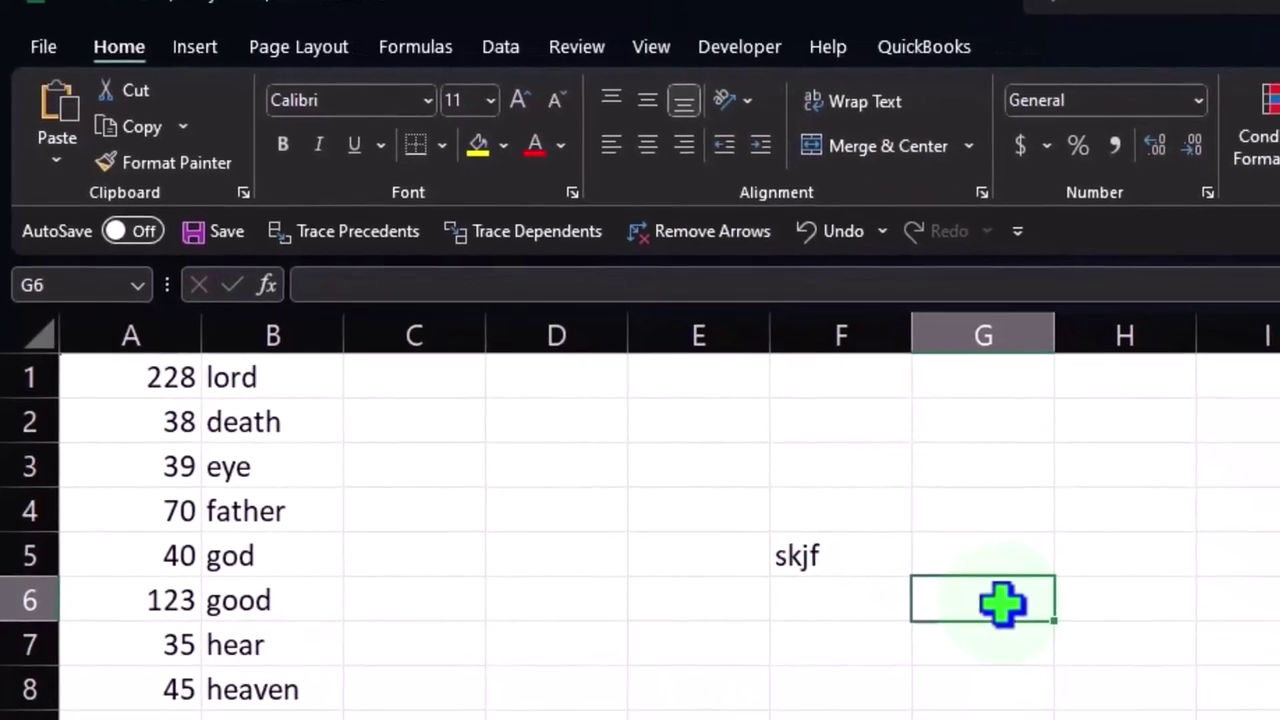
key(ctrl+z)
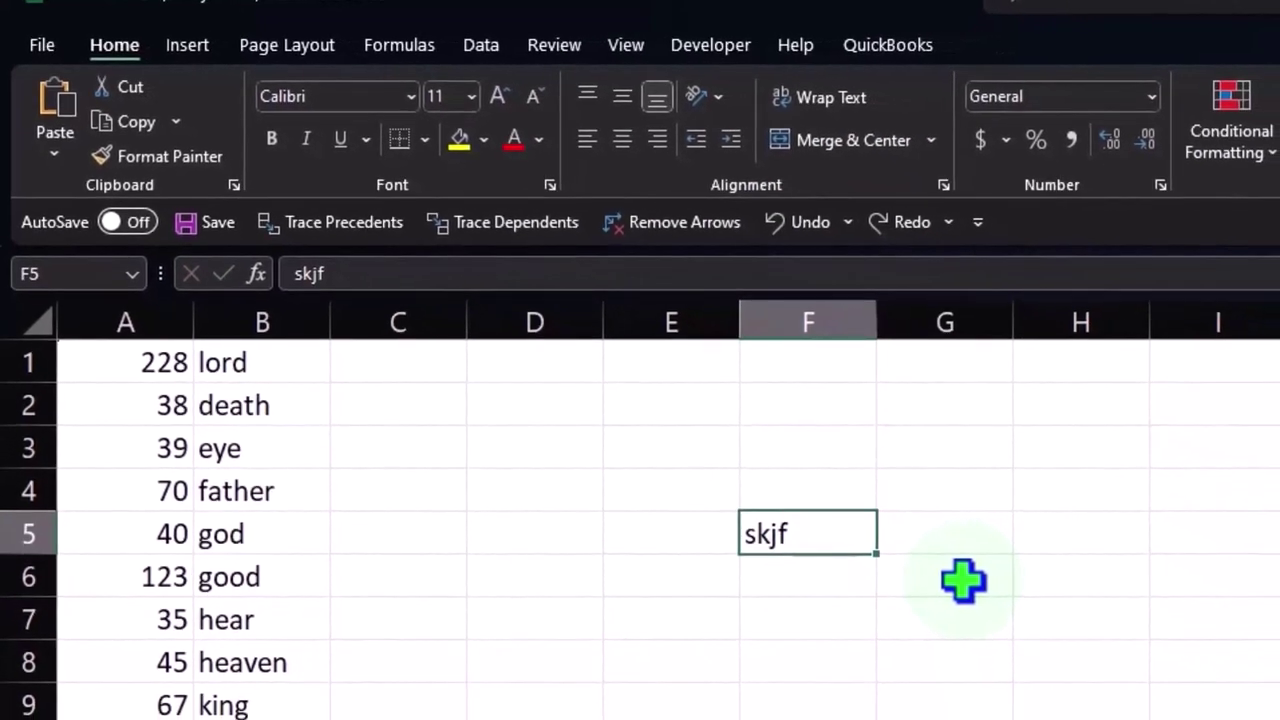
key(ctrl+z)
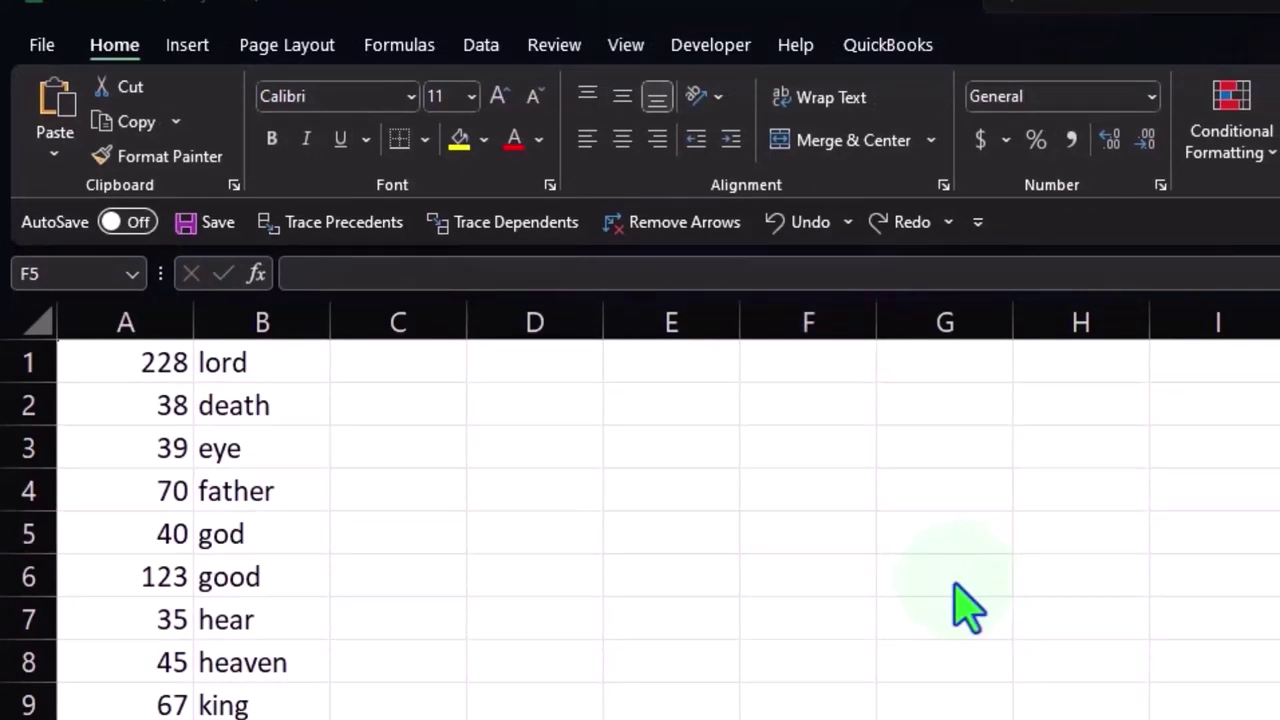
key(ctrl+y)
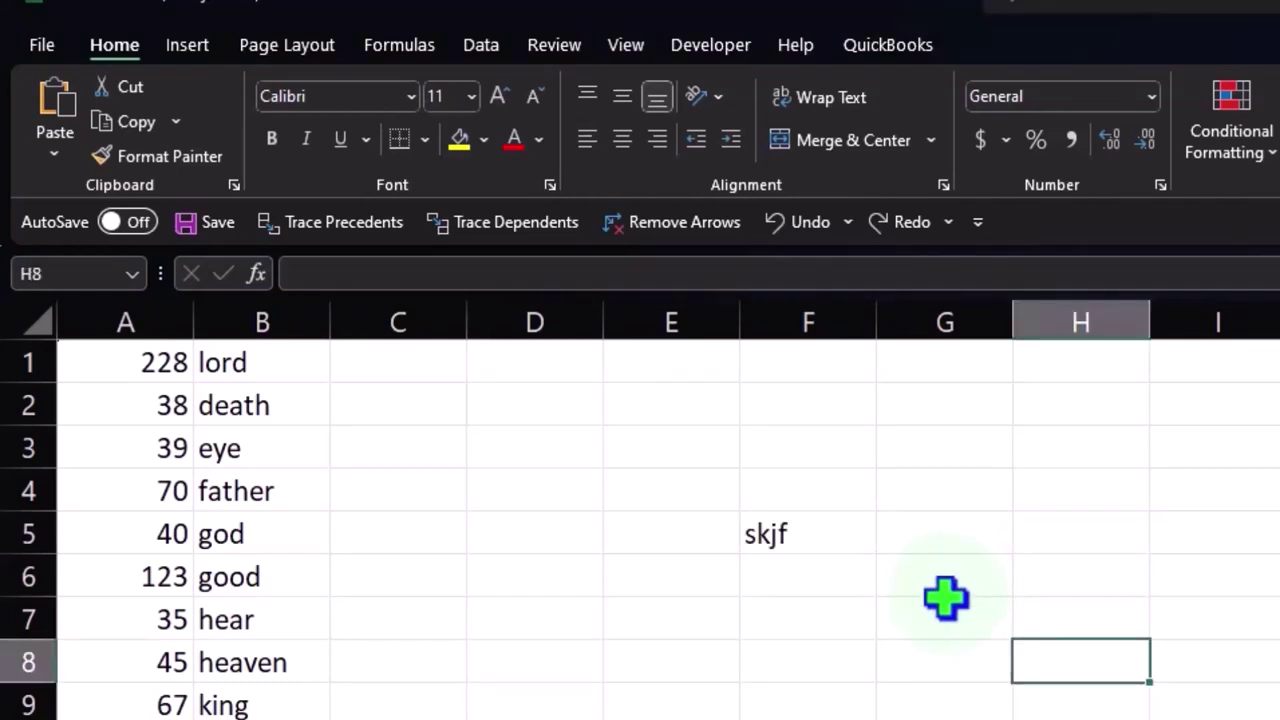
double_click(799, 535)
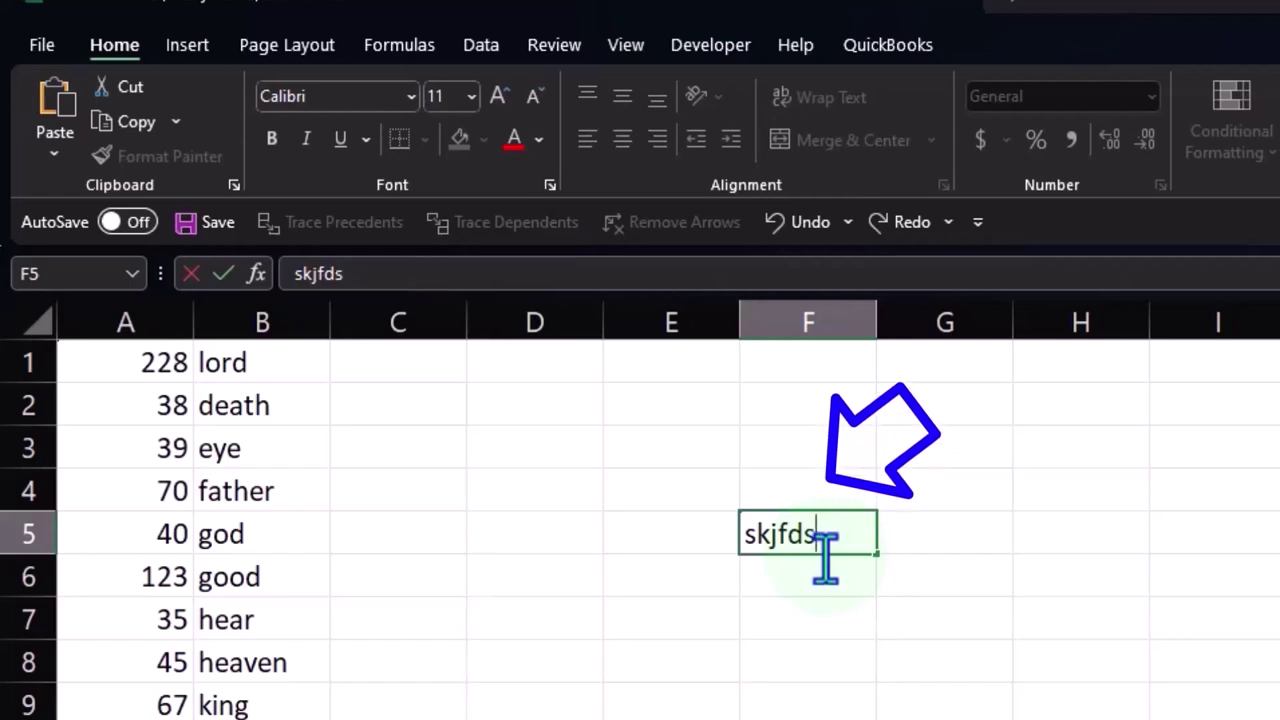
key(Return)
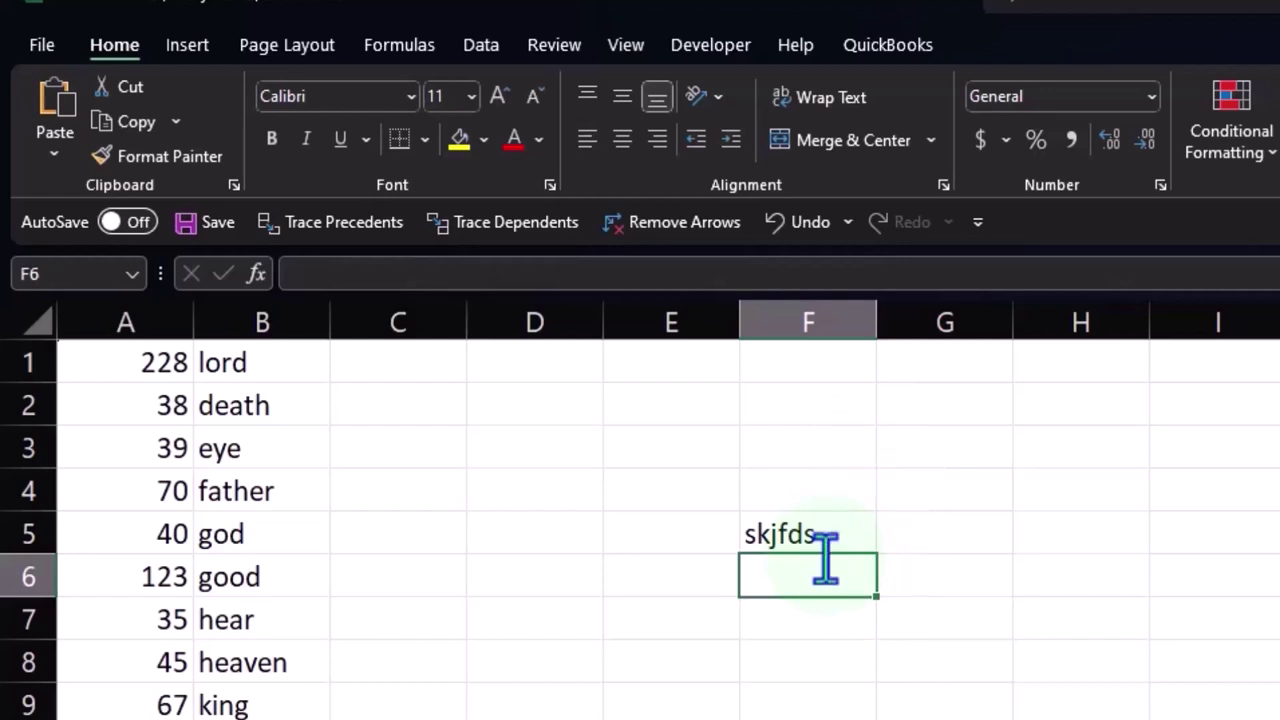
key(Up)
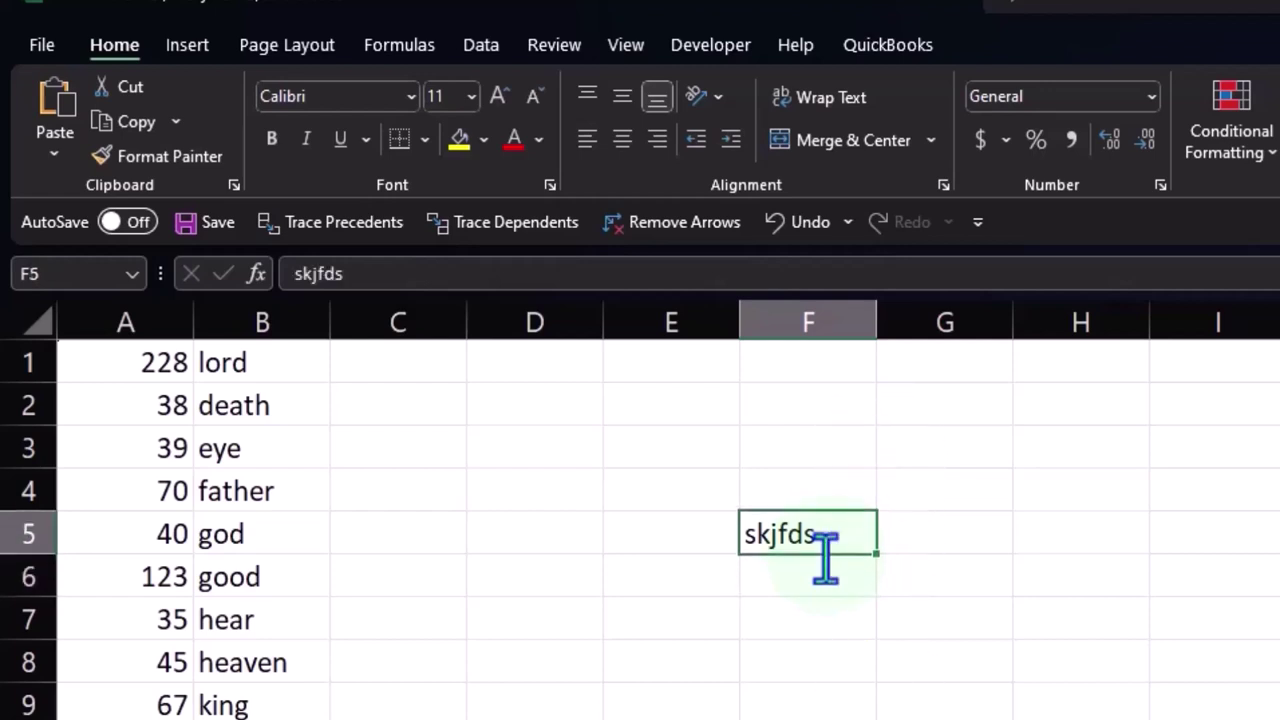
key(Delete)
text(=)
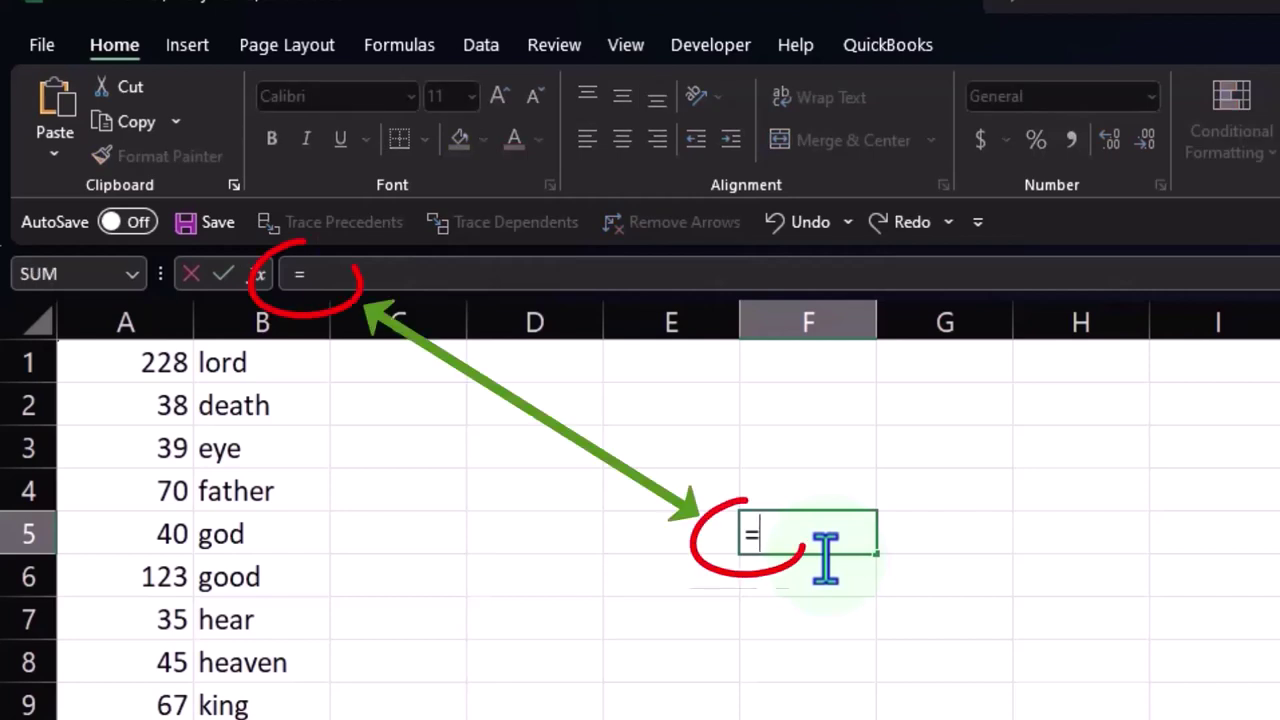
click(1142, 491)
click(1207, 497)
click(1237, 606)
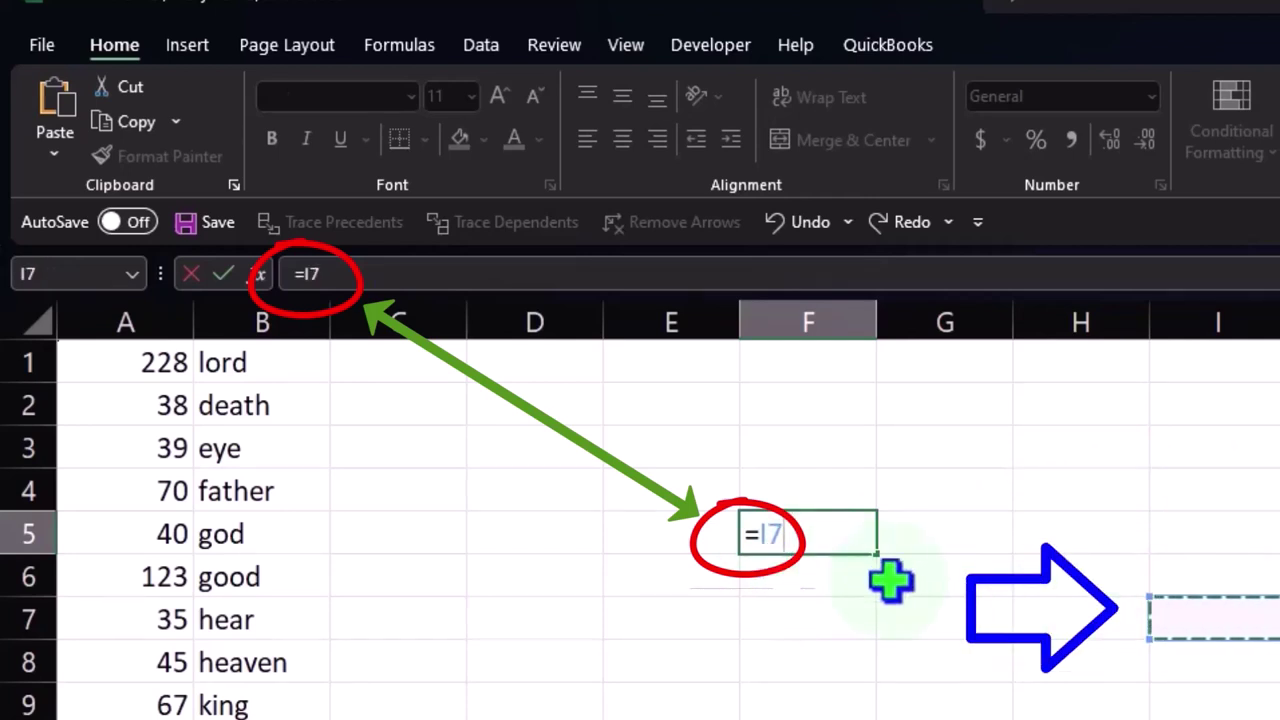
click(1171, 563)
click(1160, 470)
click(1218, 472)
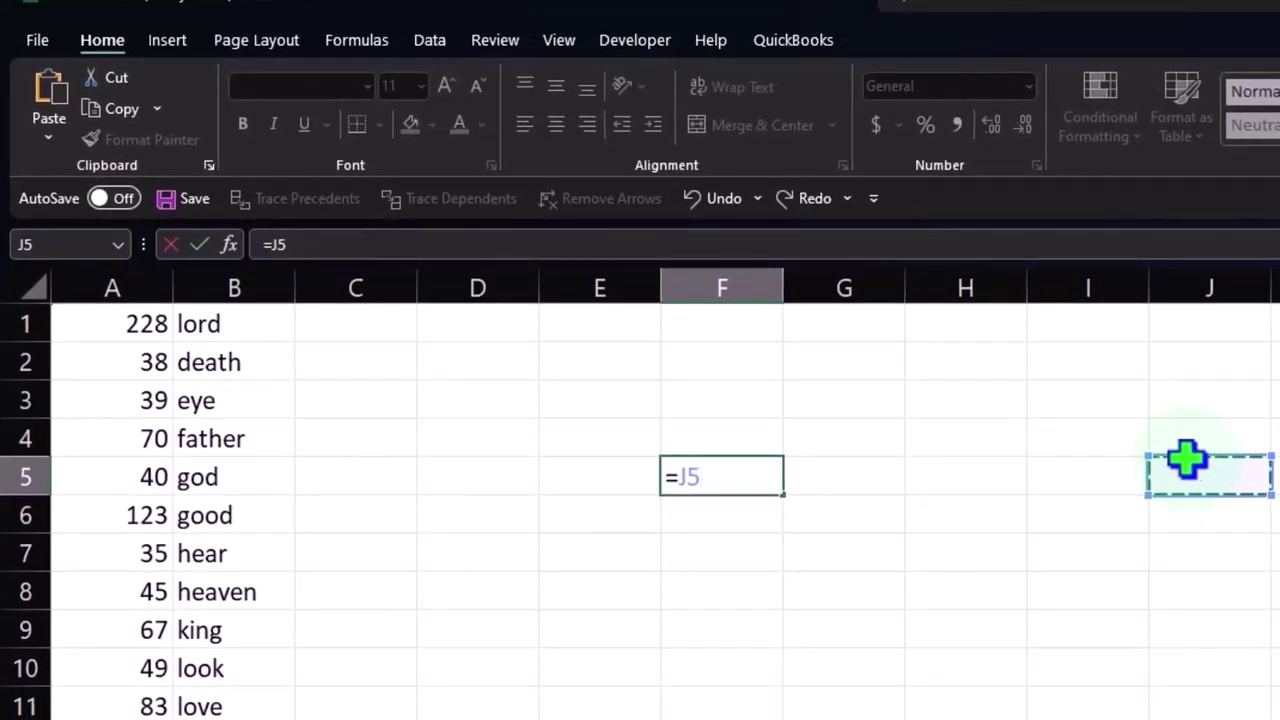
key(BackSpace)
key(BackSpace)
key(BackSpace)
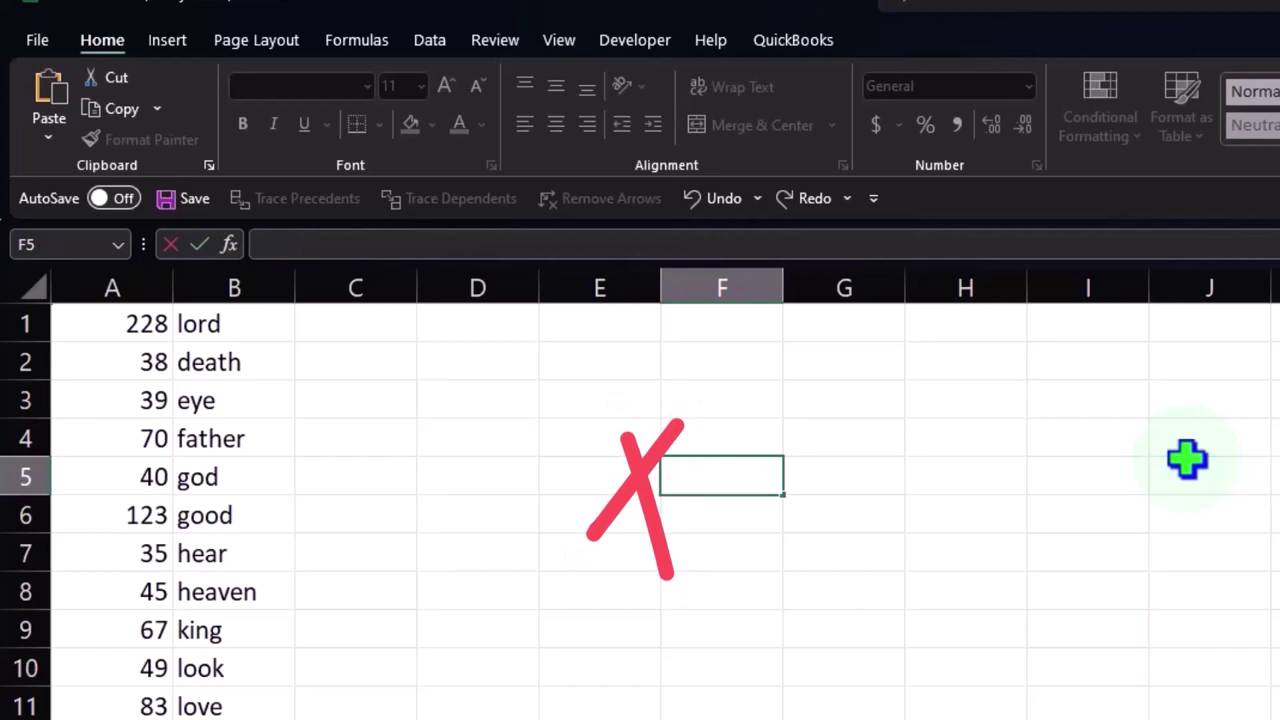
key(Return)
click(1187, 459)
click(1175, 545)
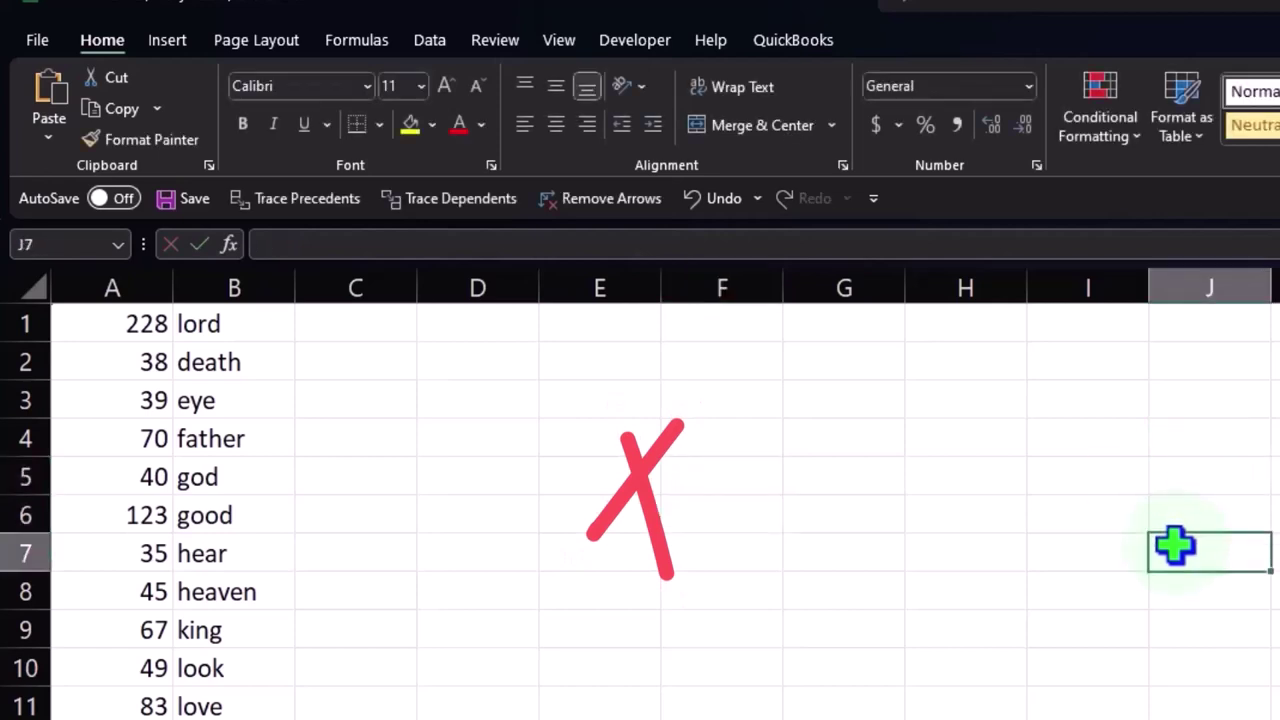
click(1010, 557)
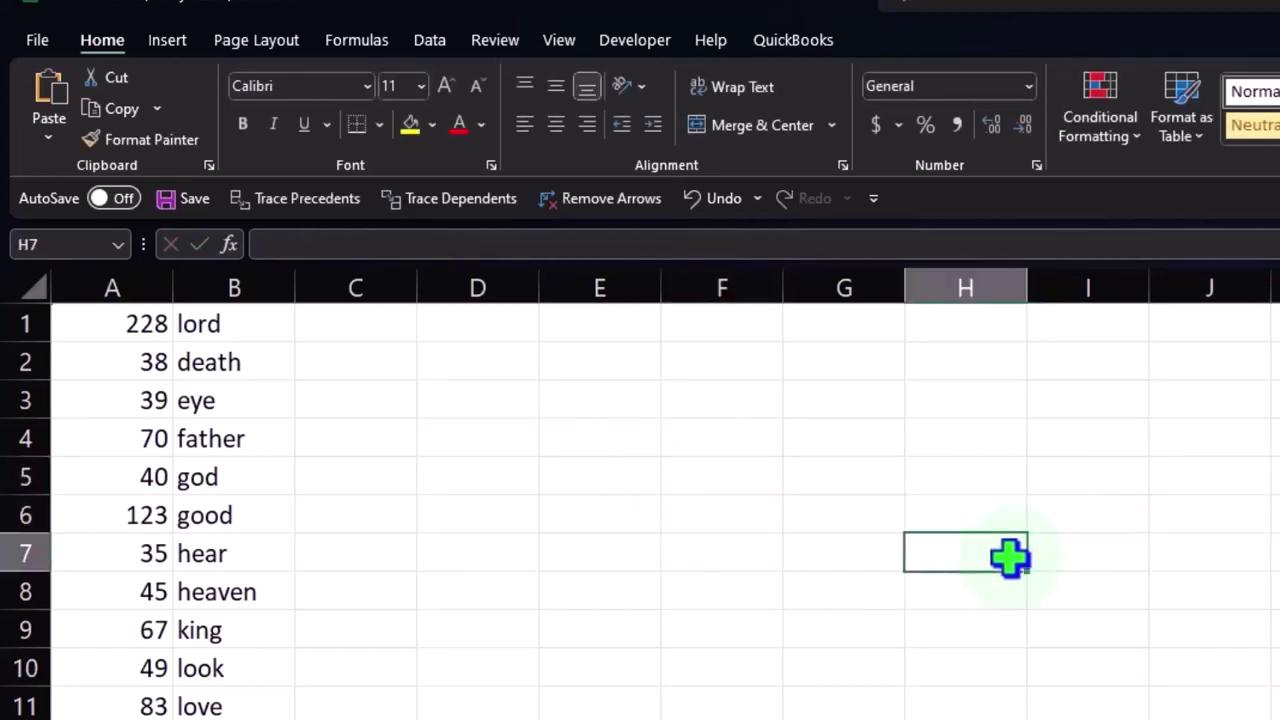
click(680, 475)
text(+)
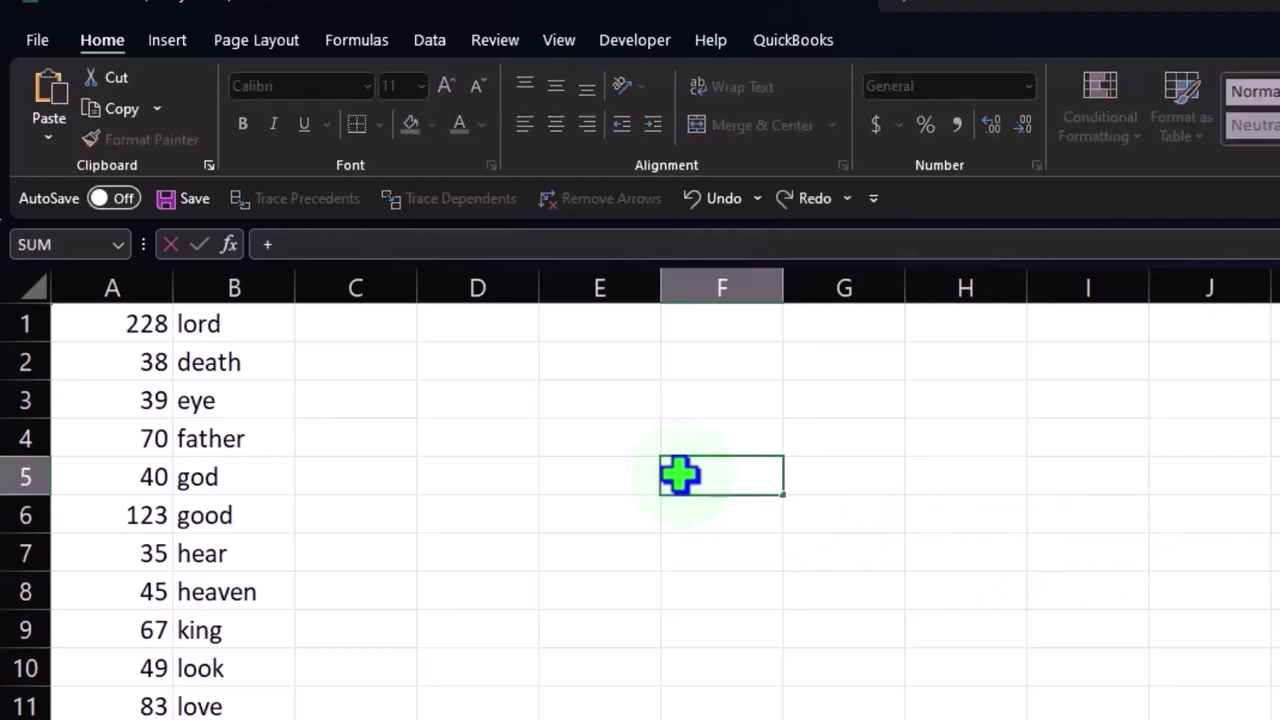
click(980, 663)
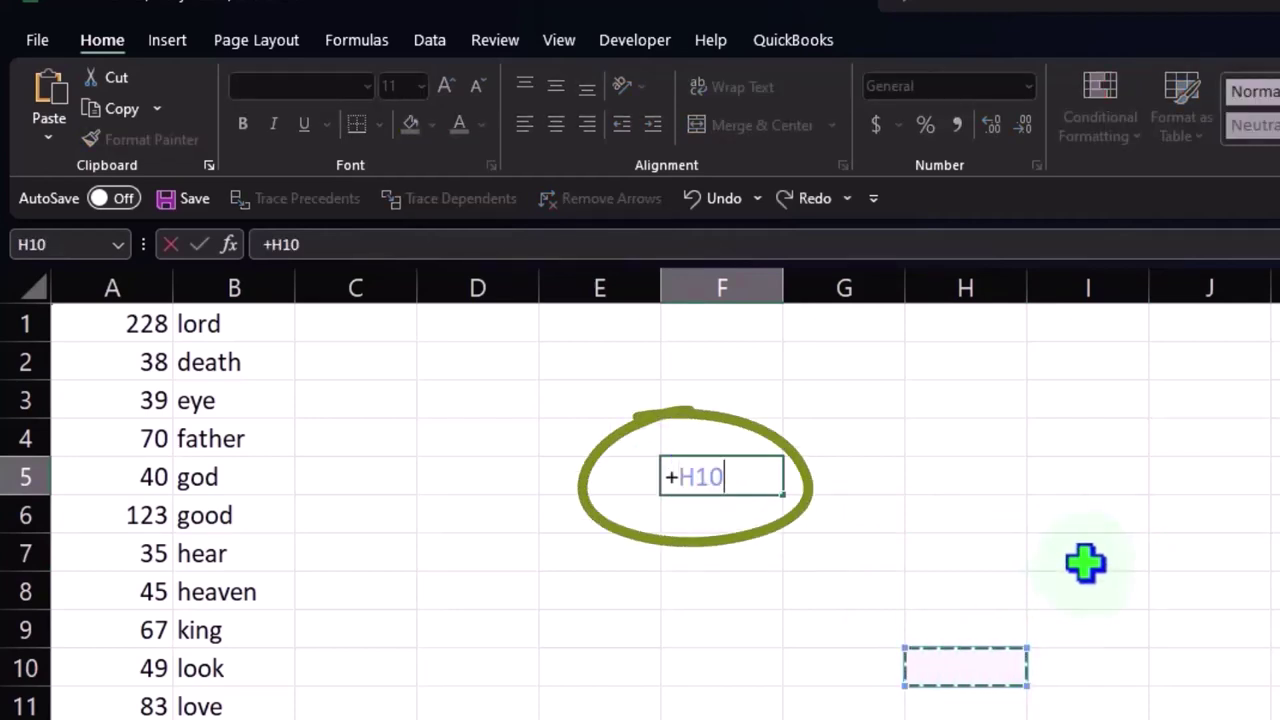
click(1087, 555)
click(1098, 462)
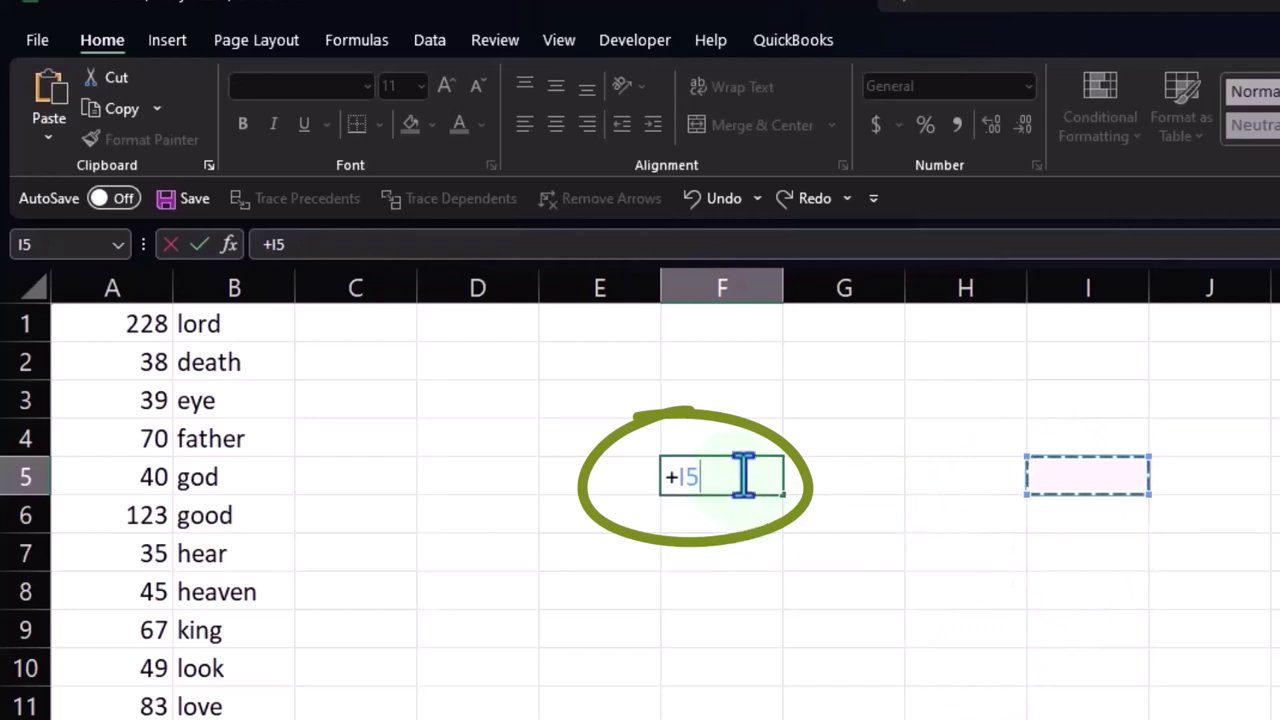
key(BackSpace)
key(BackSpace)
key(BackSpace)
key(Escape)
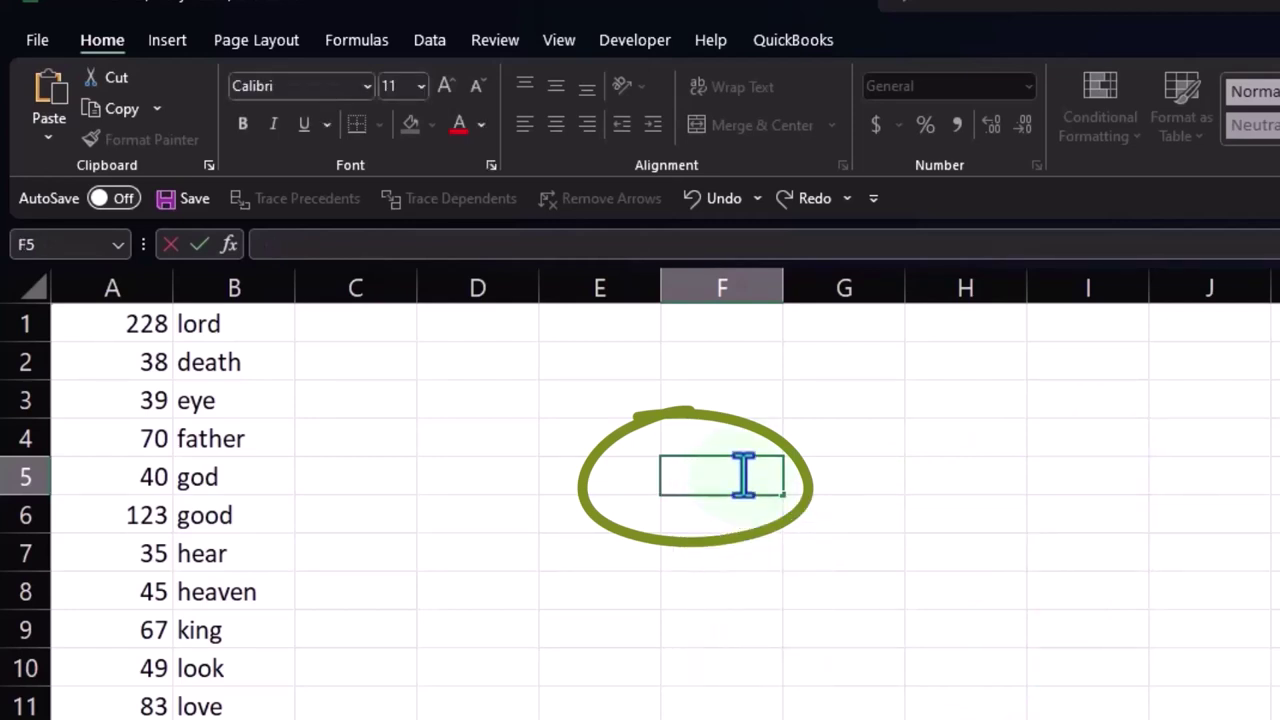
click(835, 594)
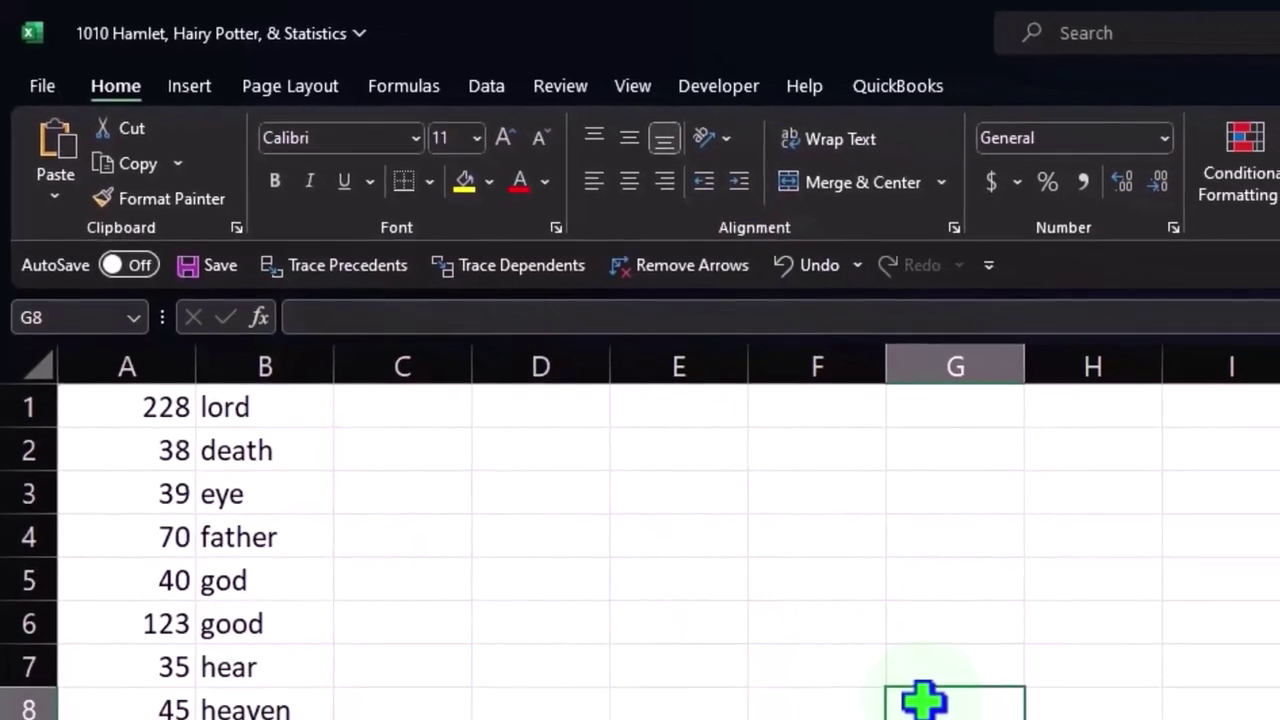
text(555)
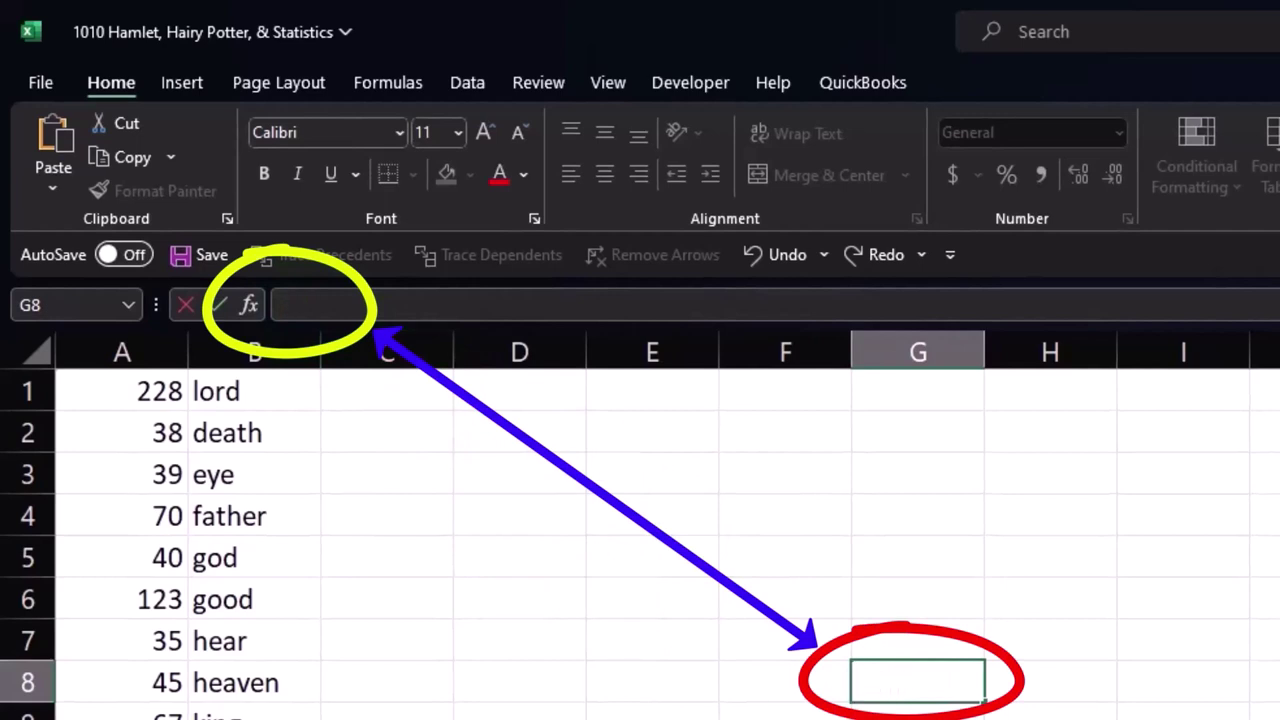
text(=K12)
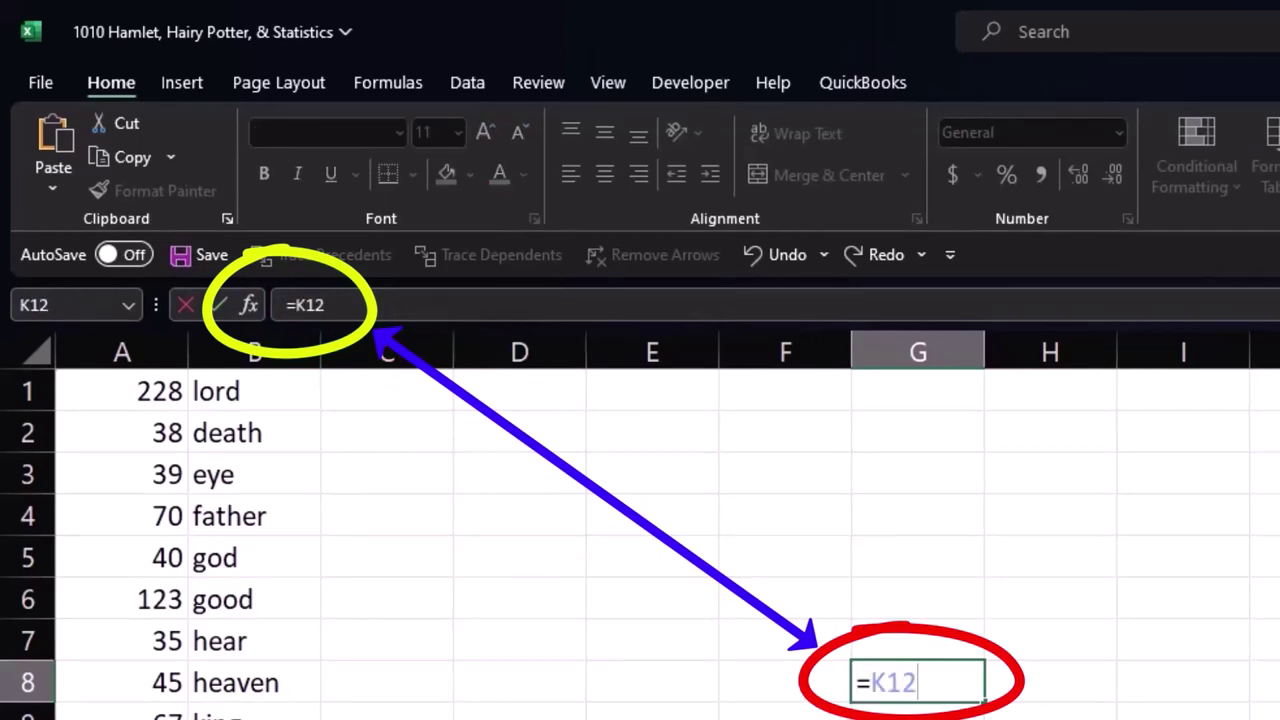
key(BackSpace)
key(BackSpace)
key(BackSpace)
text(Q14)
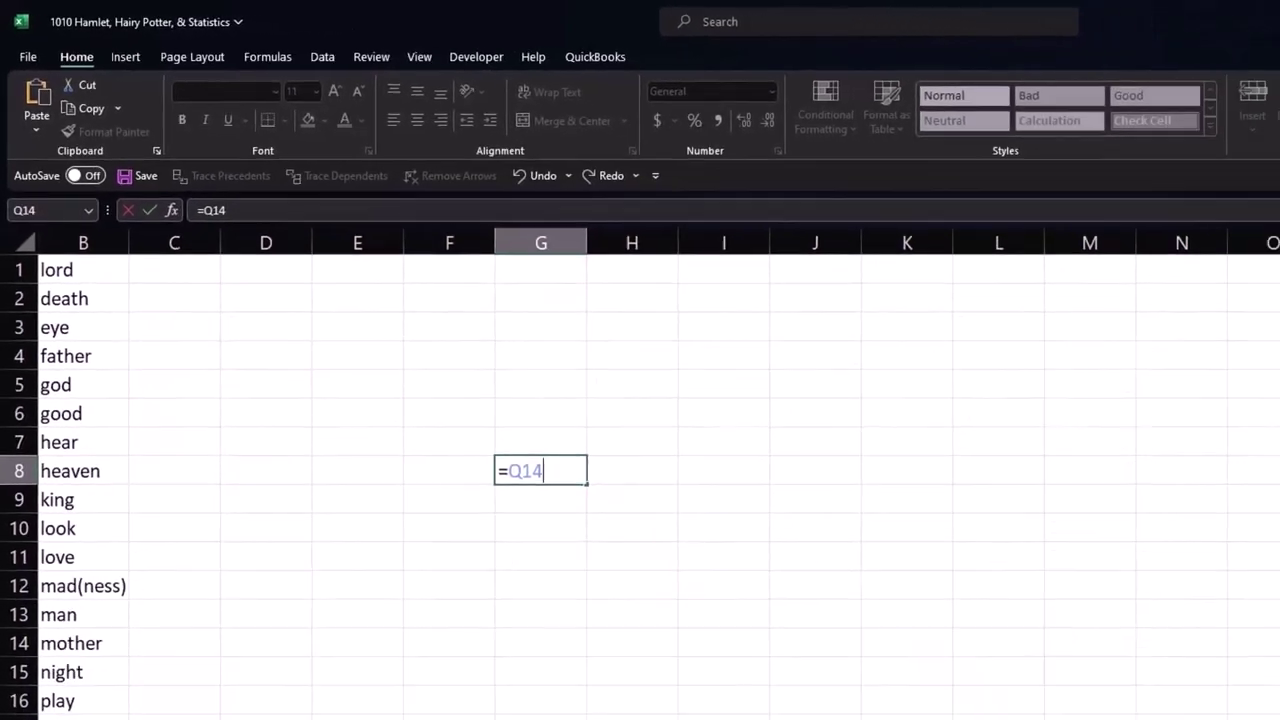
key(Right)
key(Right)
key(Right)
key(Right)
key(Right)
key(Right)
key(Right)
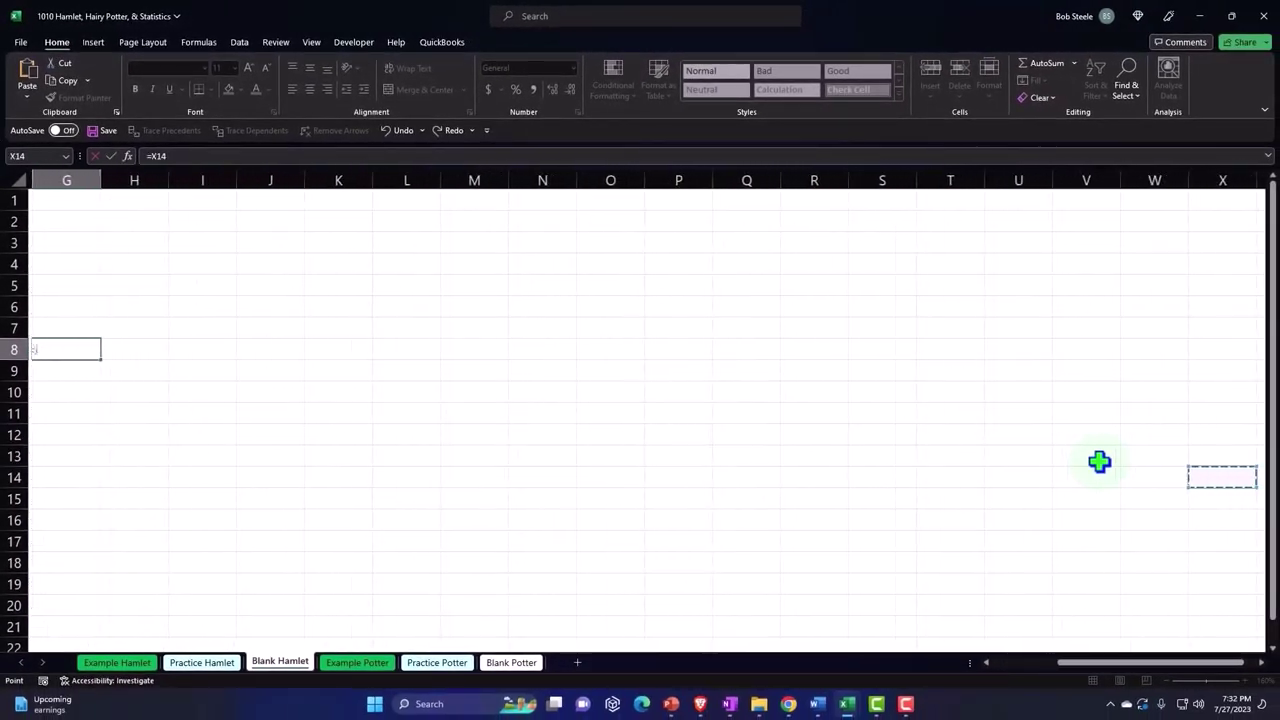
key(Right)
key(Right)
key(Right)
key(Right)
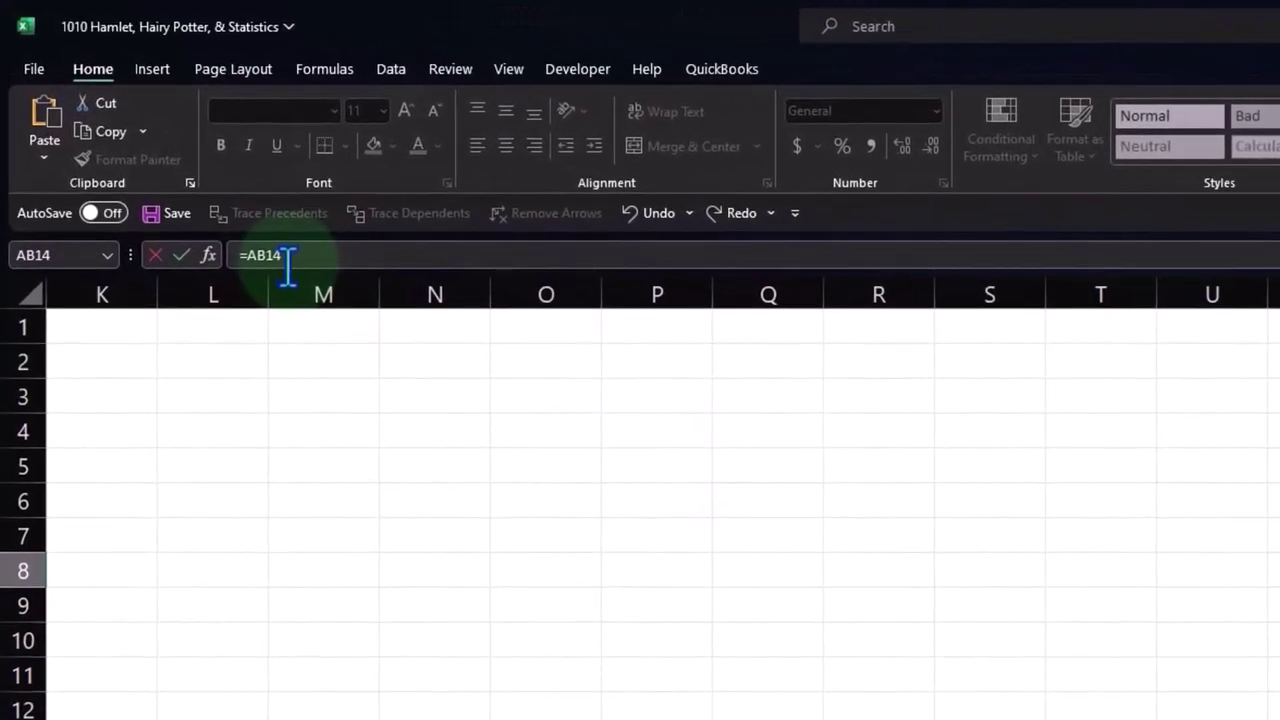
key(Return)
key(Left)
key(Left)
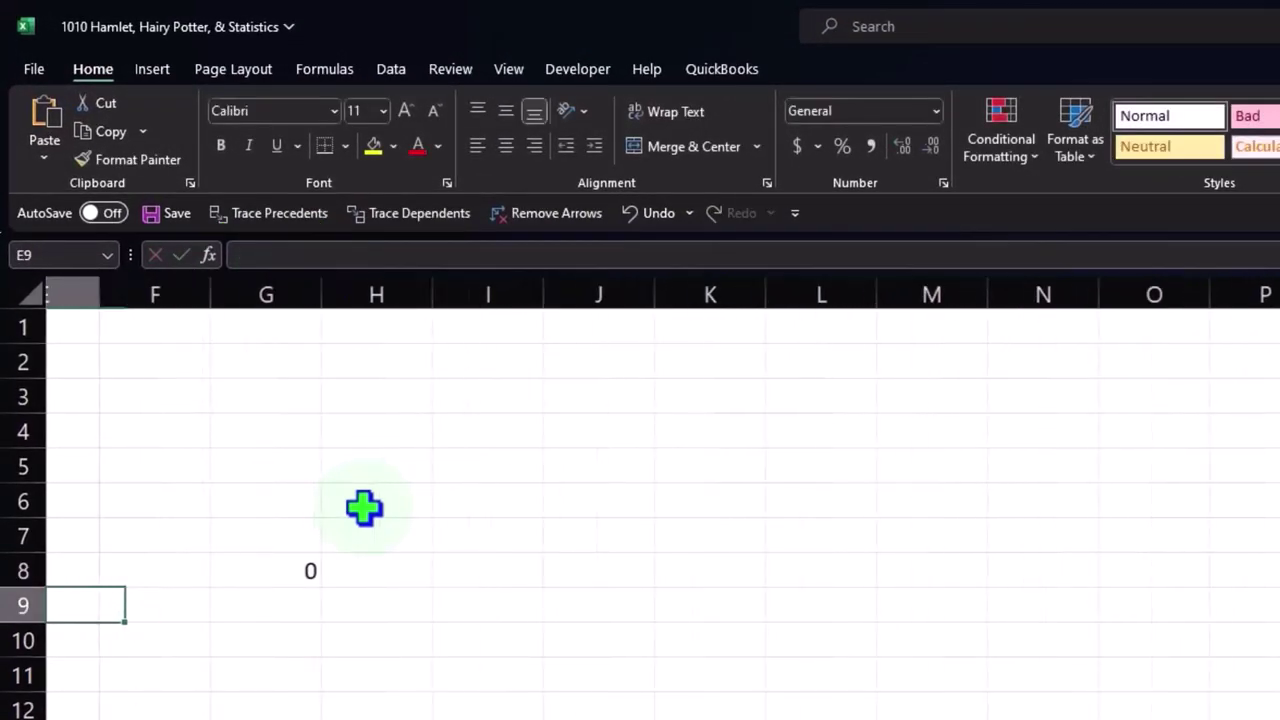
key(Left)
key(Left)
key(Left)
key(Left)
key(Right)
key(Right)
key(Right)
key(Right)
key(Right)
key(Right)
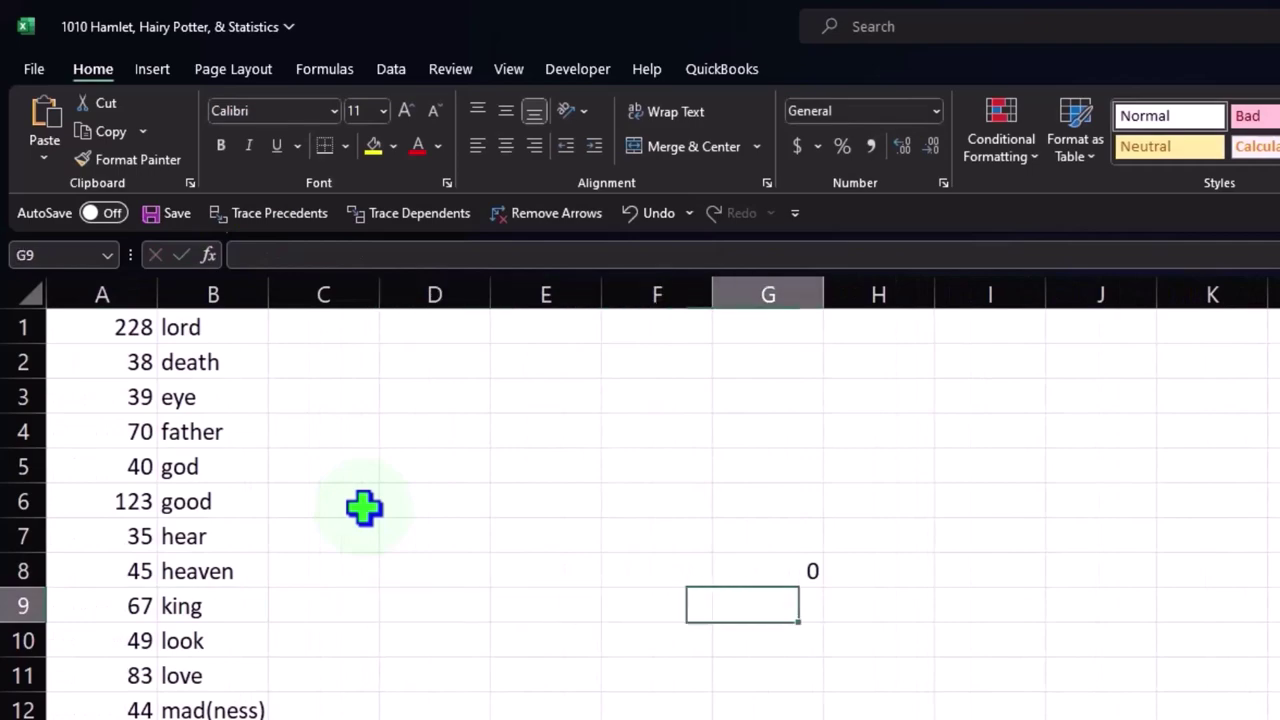
key(Up)
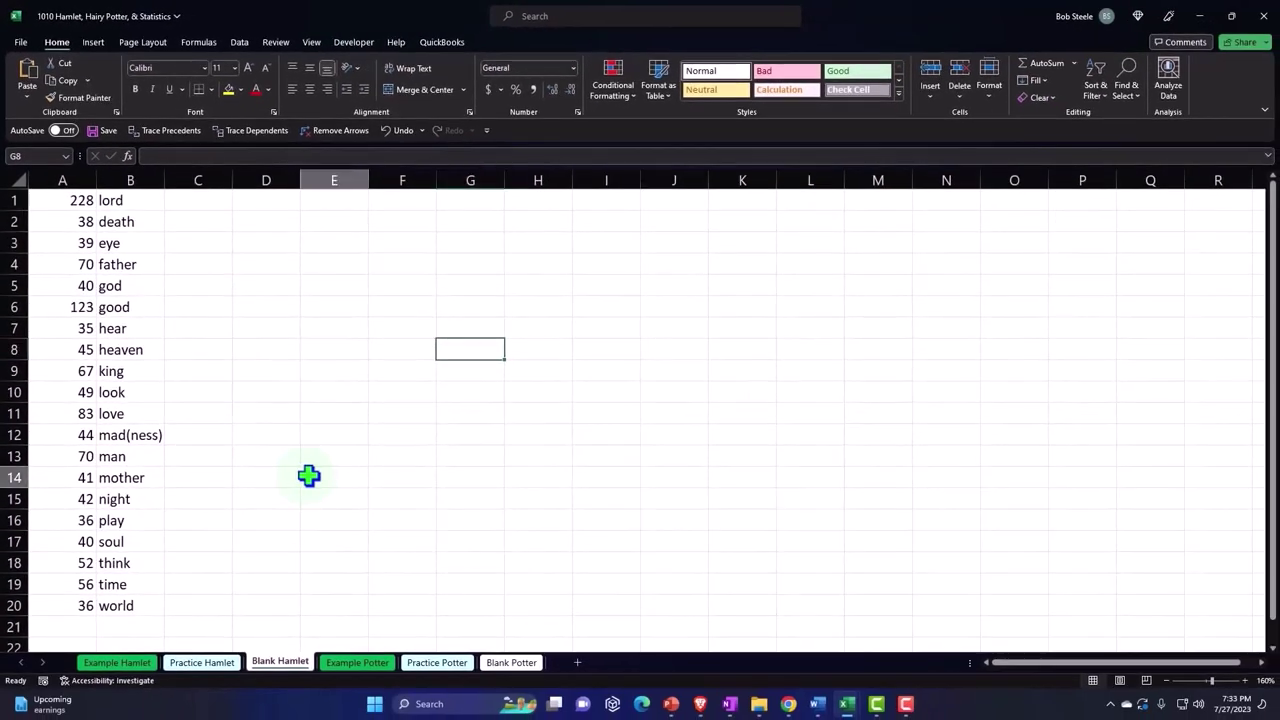
- Zoom the Blank Hamlet sheet in to about 190% to read the word counts
click(308, 476)
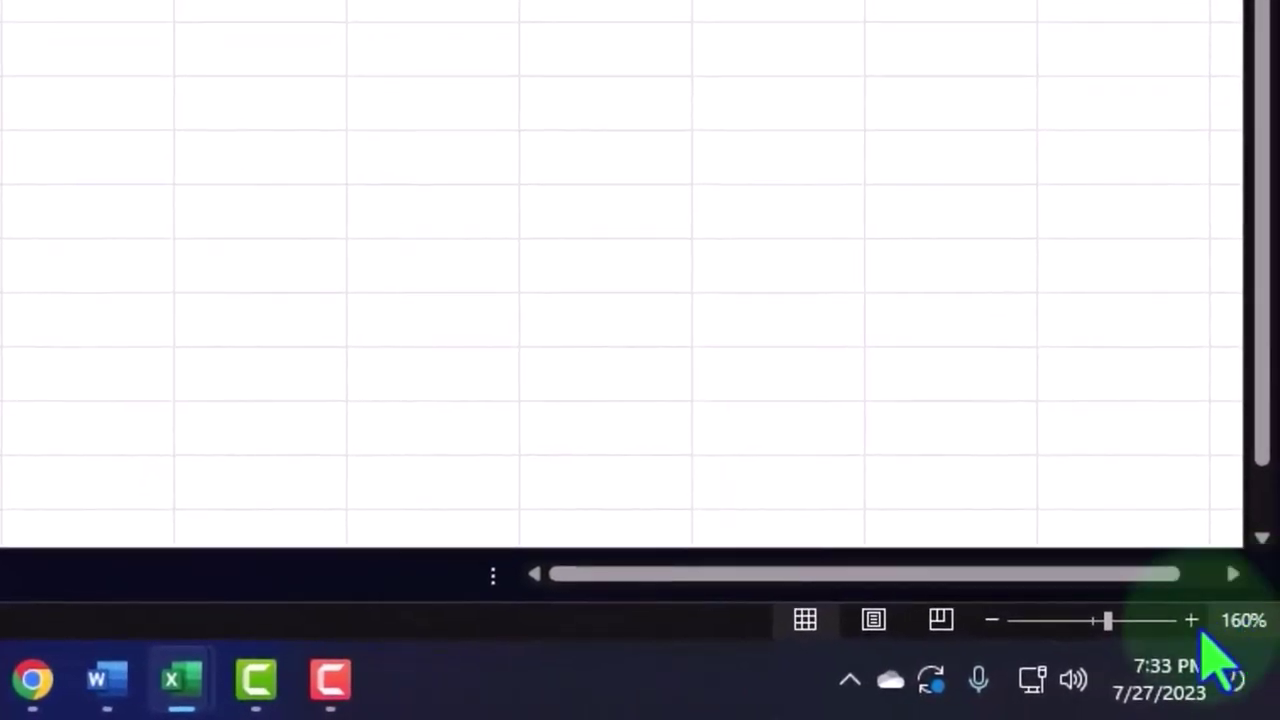
click(1191, 620)
click(1191, 620)
click(1191, 620)
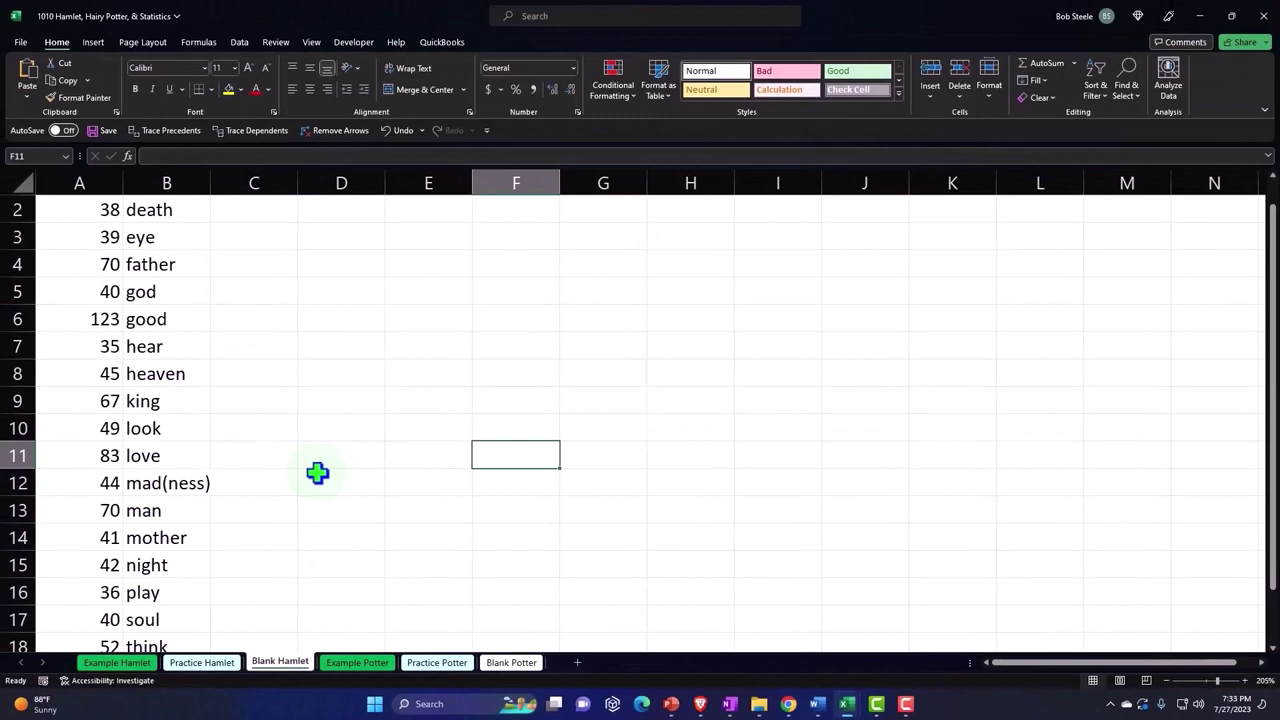
scroll(317, 473, down, 1)
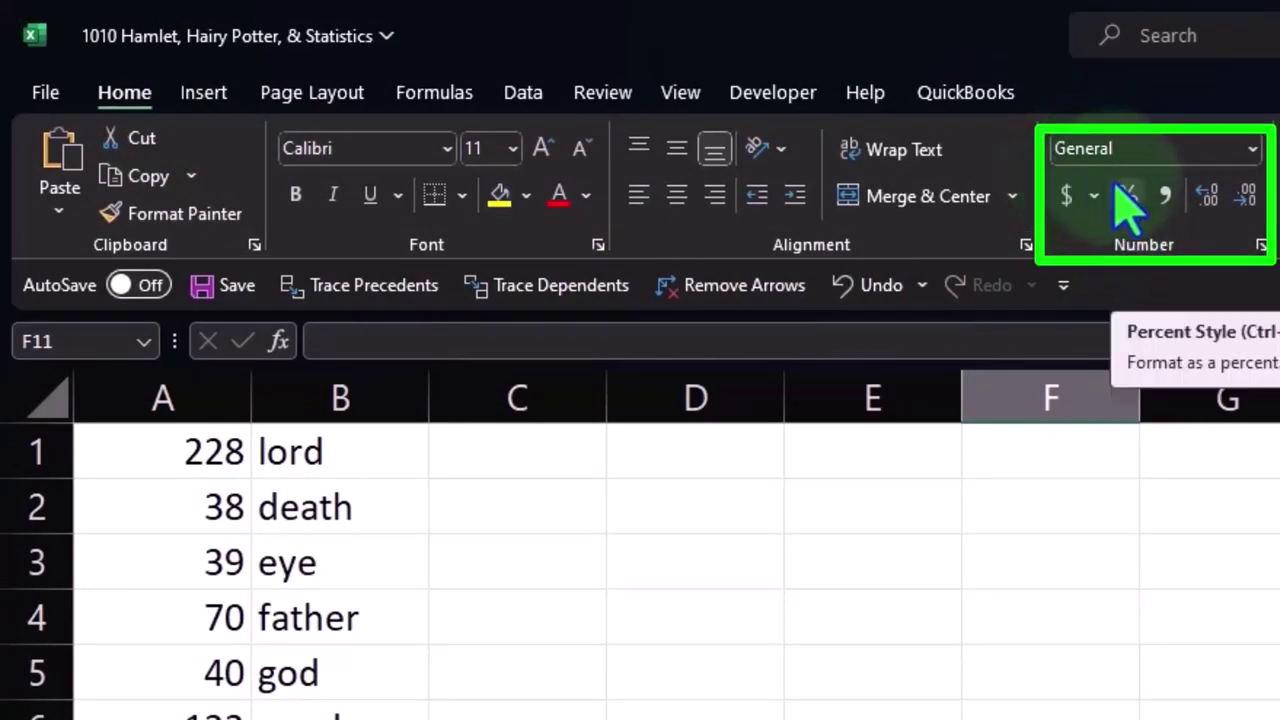
- Format the whole sheet as Currency with symbol None, 0 decimal places and red parenthesized negatives
click(42, 408)
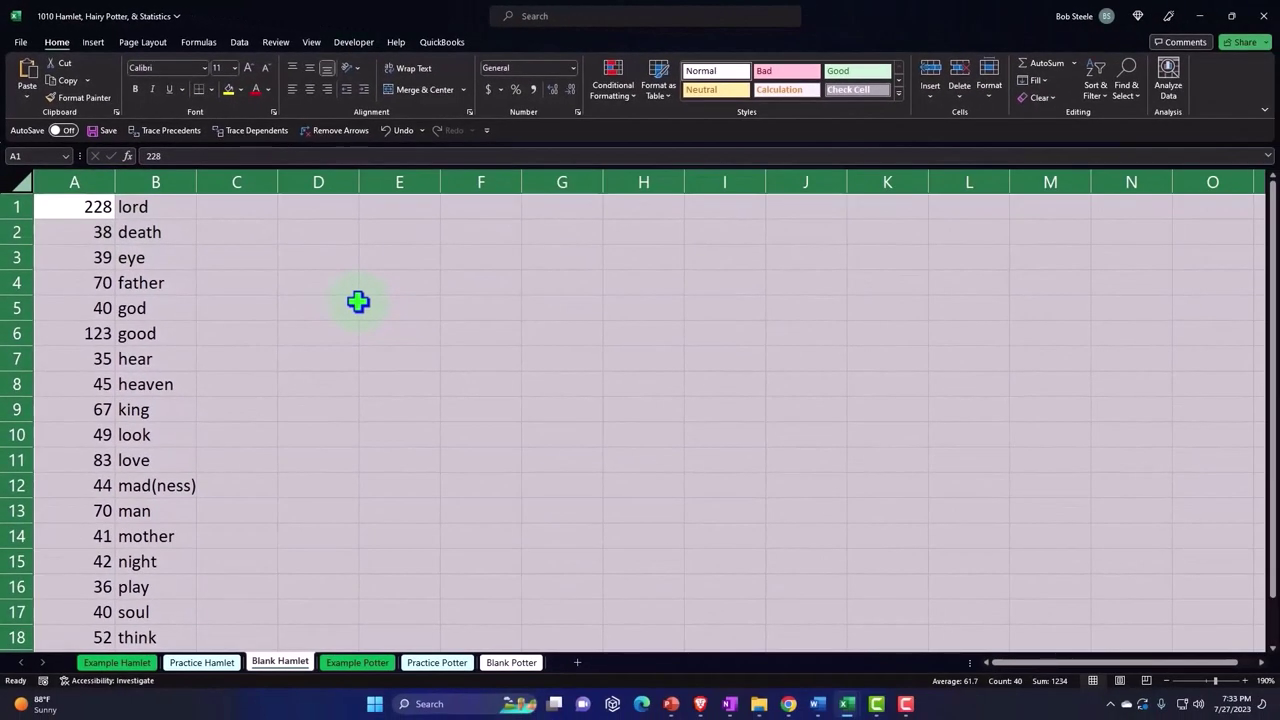
click(576, 68)
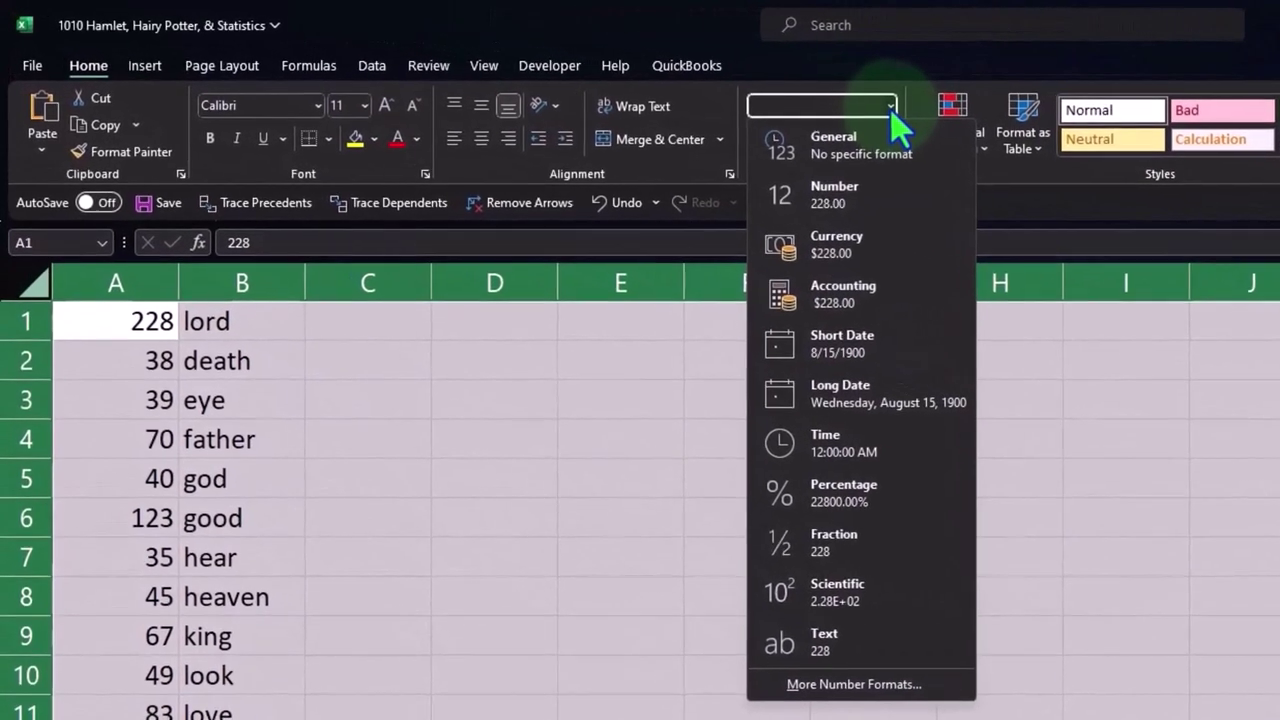
click(631, 77)
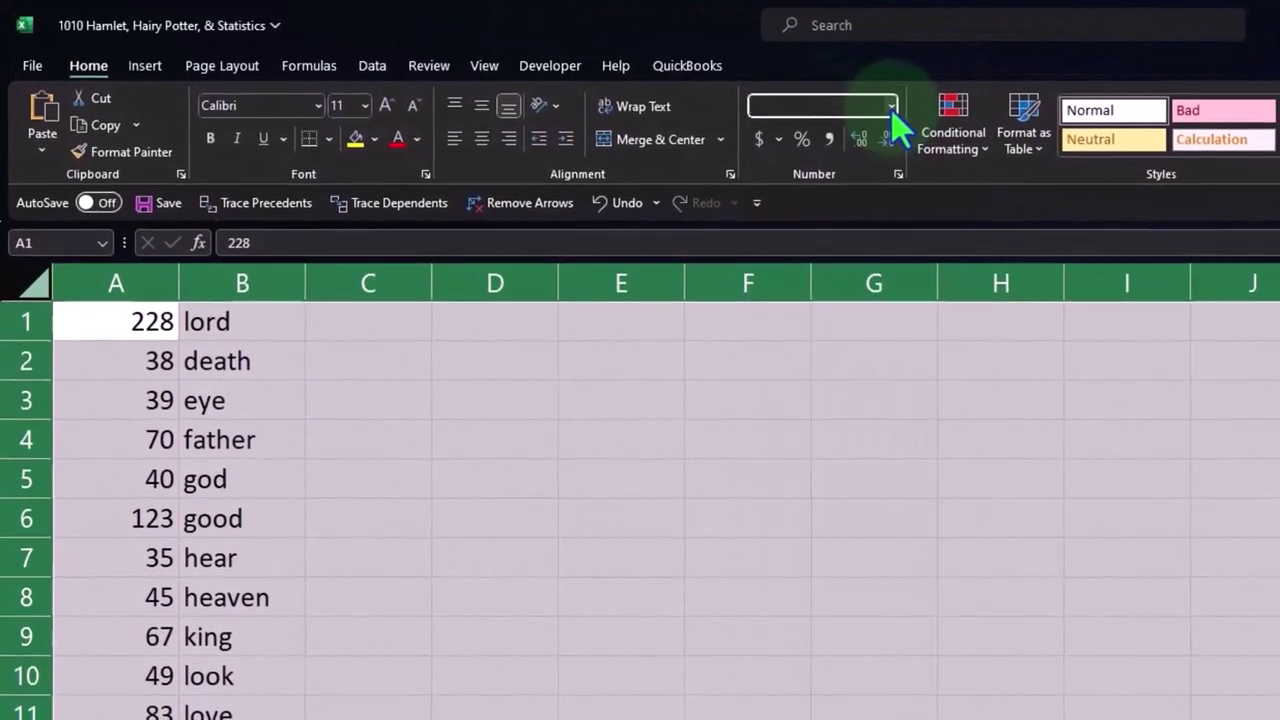
right_click(600, 395)
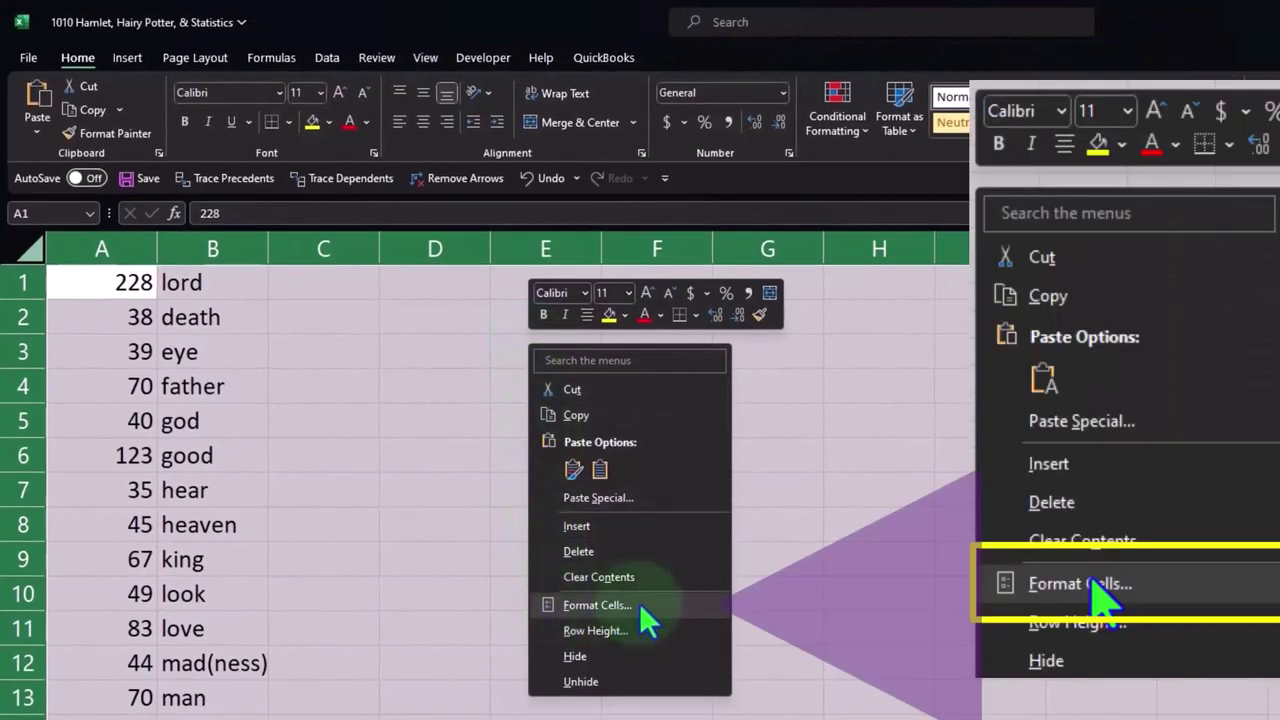
click(640, 605)
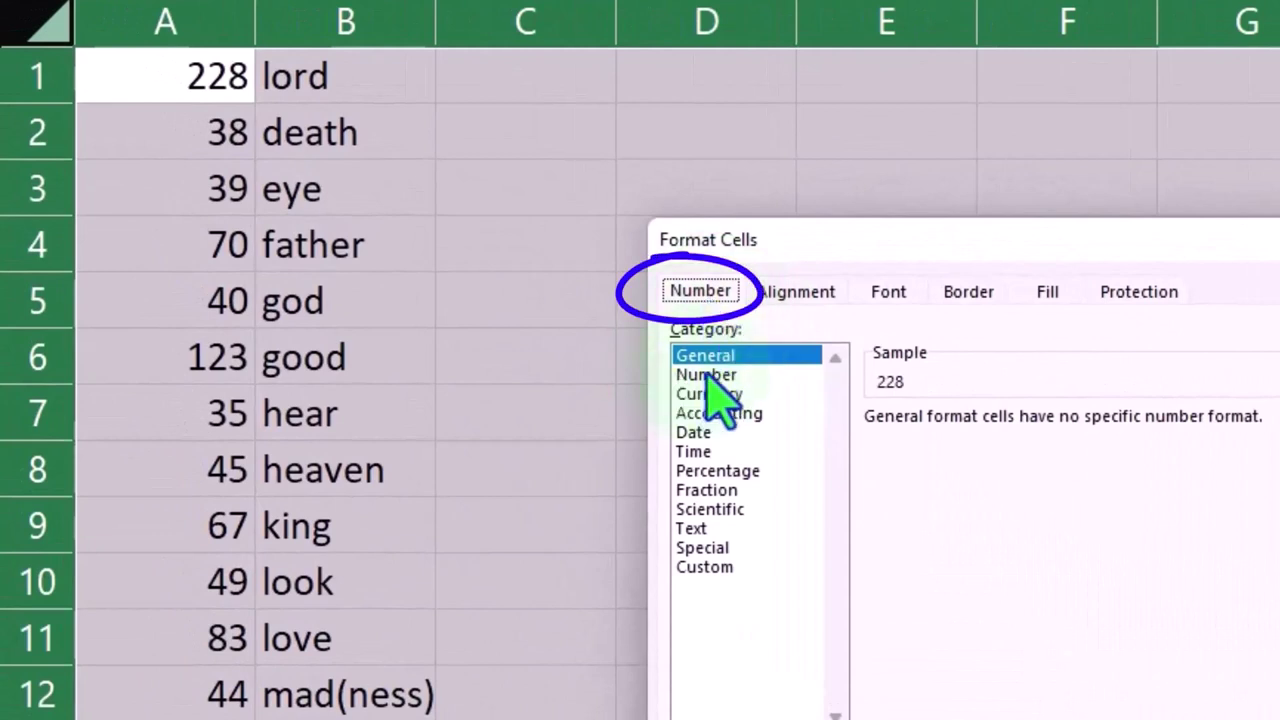
click(693, 395)
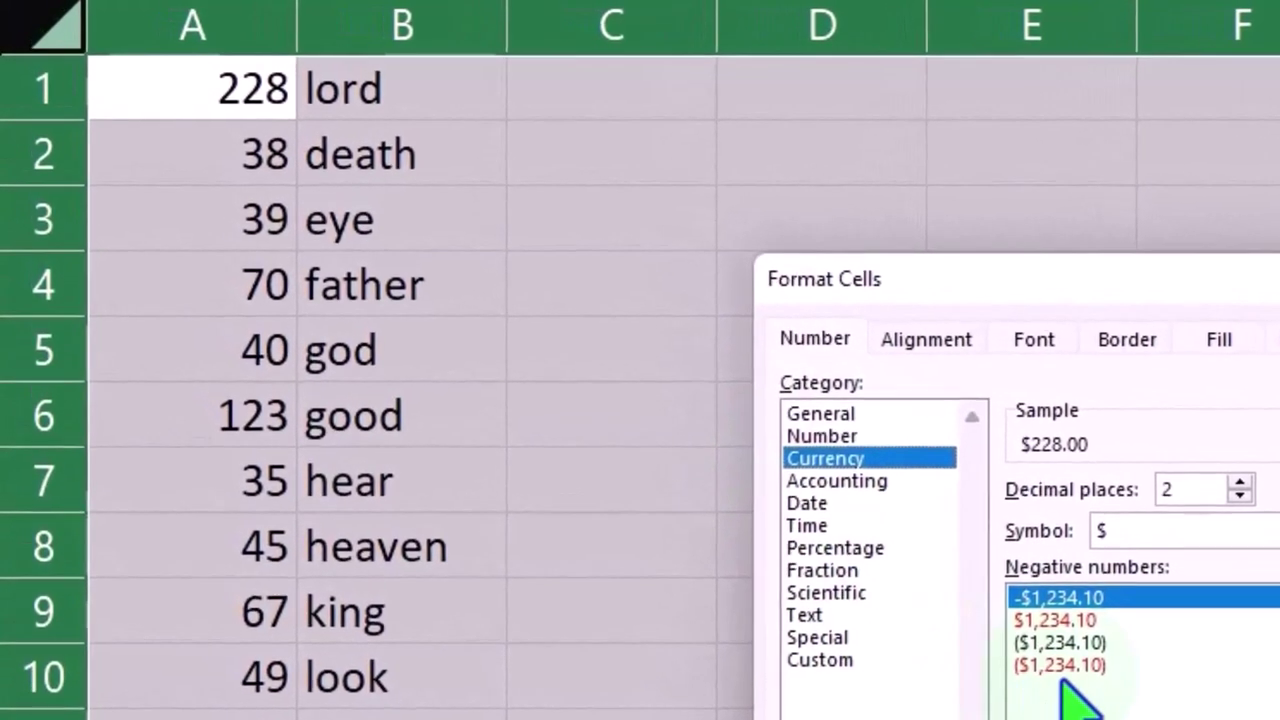
click(1068, 665)
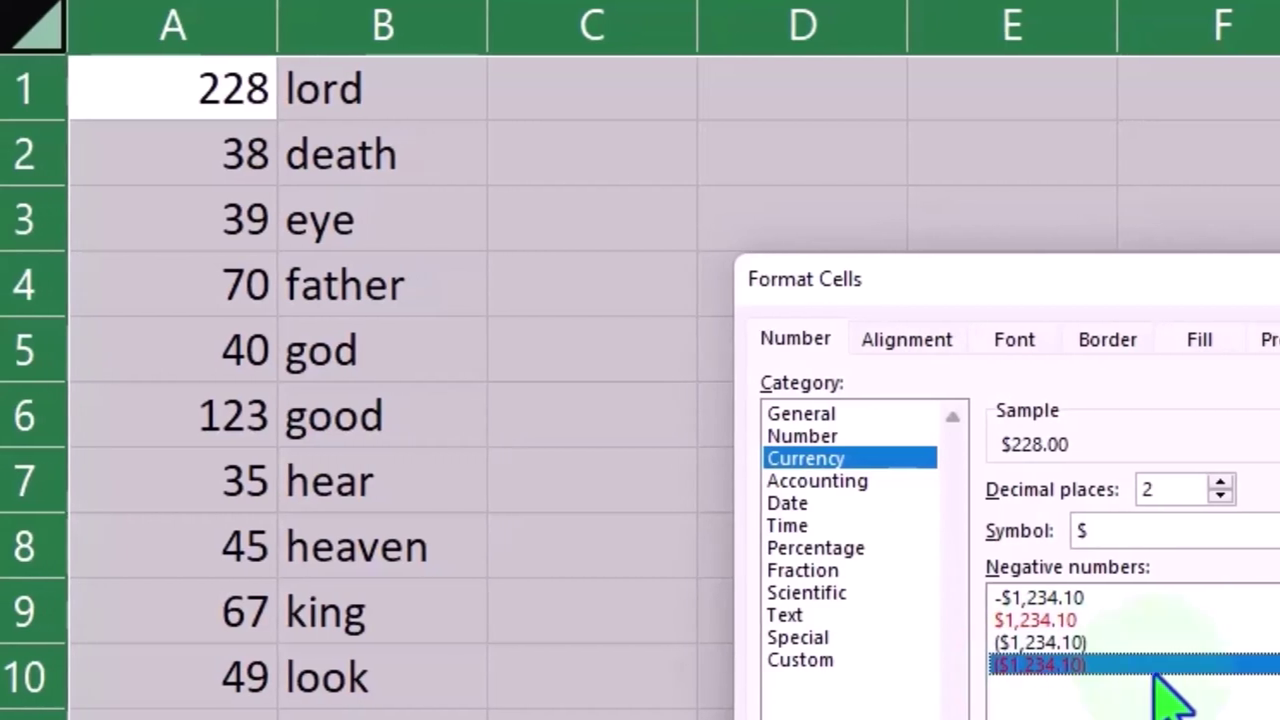
click(1245, 531)
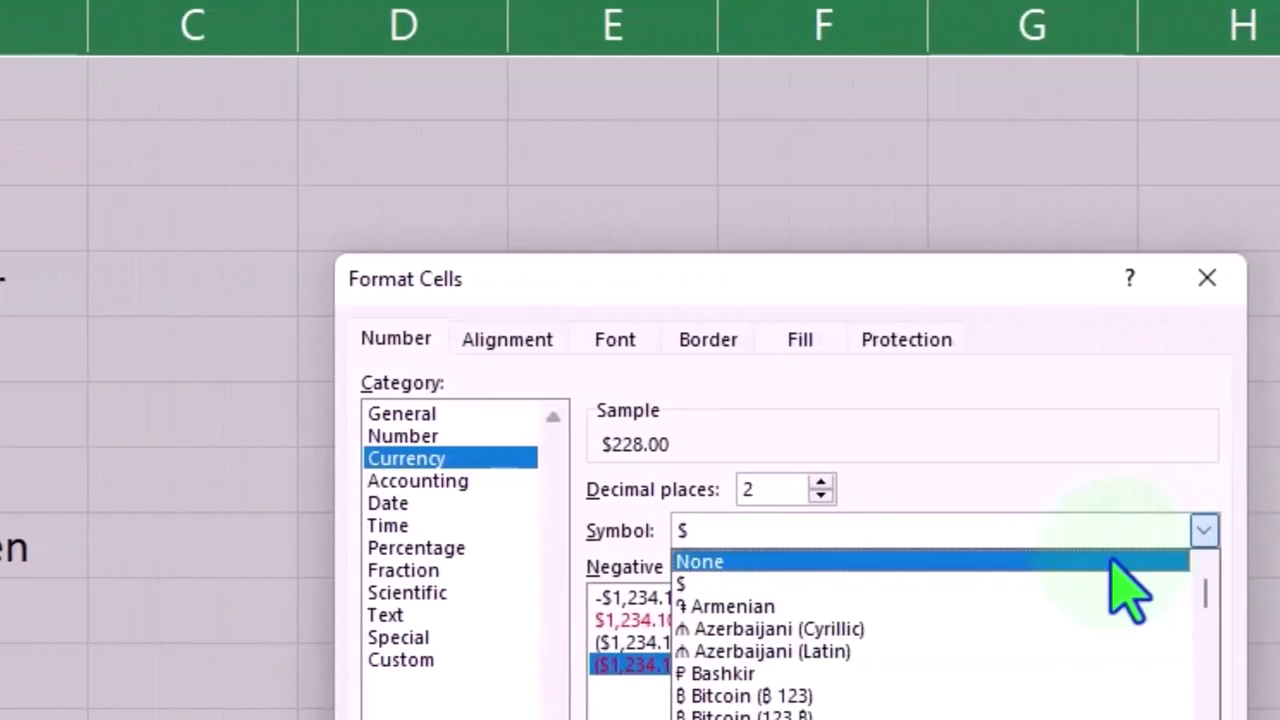
click(1142, 562)
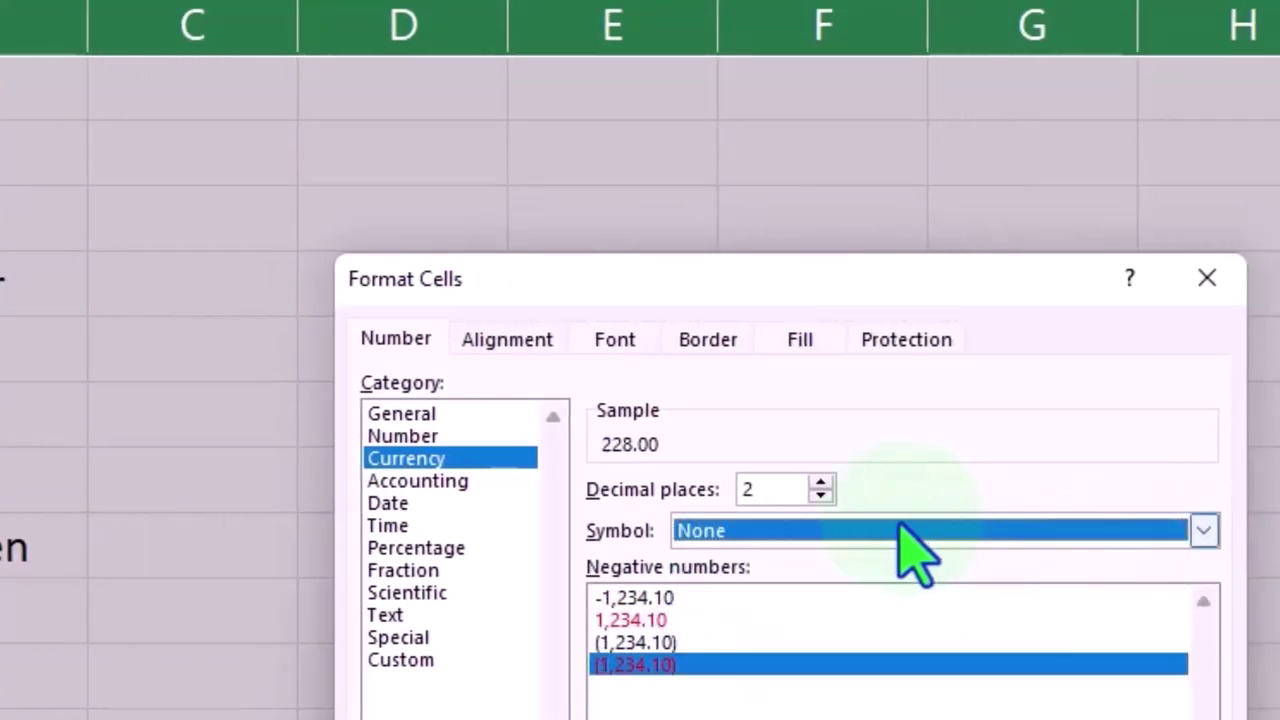
double_click(821, 494)
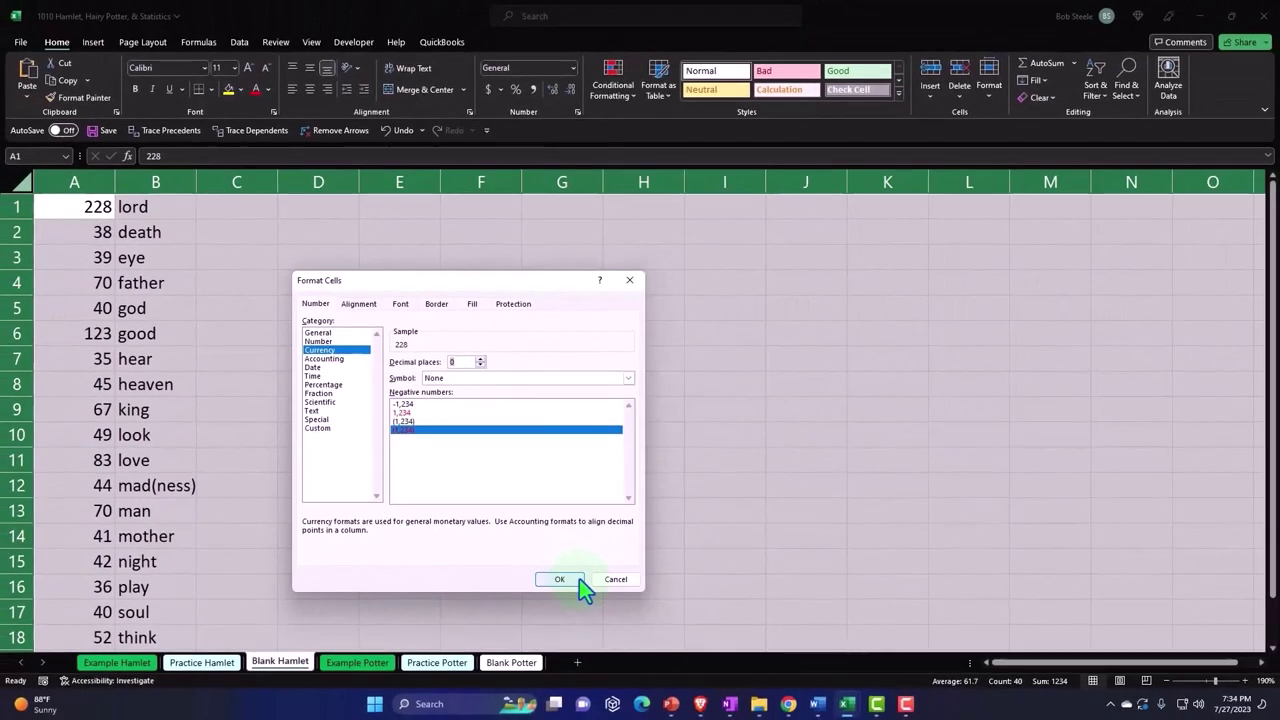
click(559, 579)
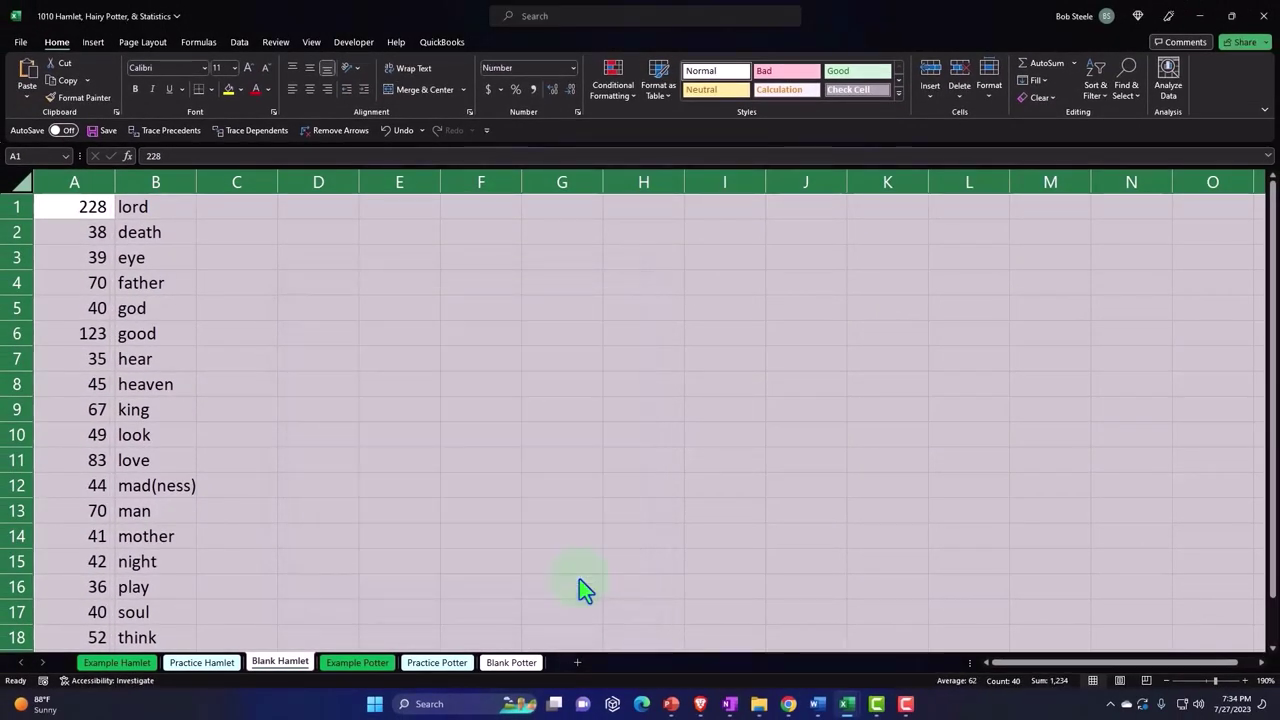
click(406, 389)
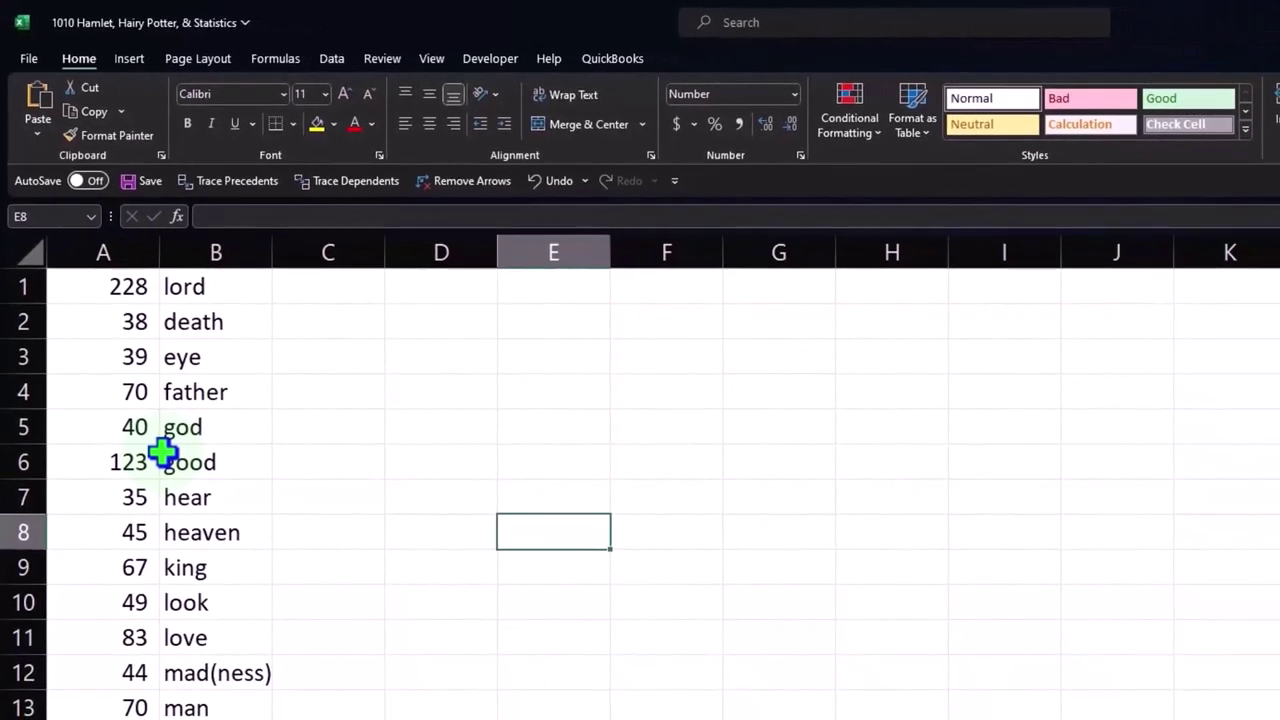
click(259, 545)
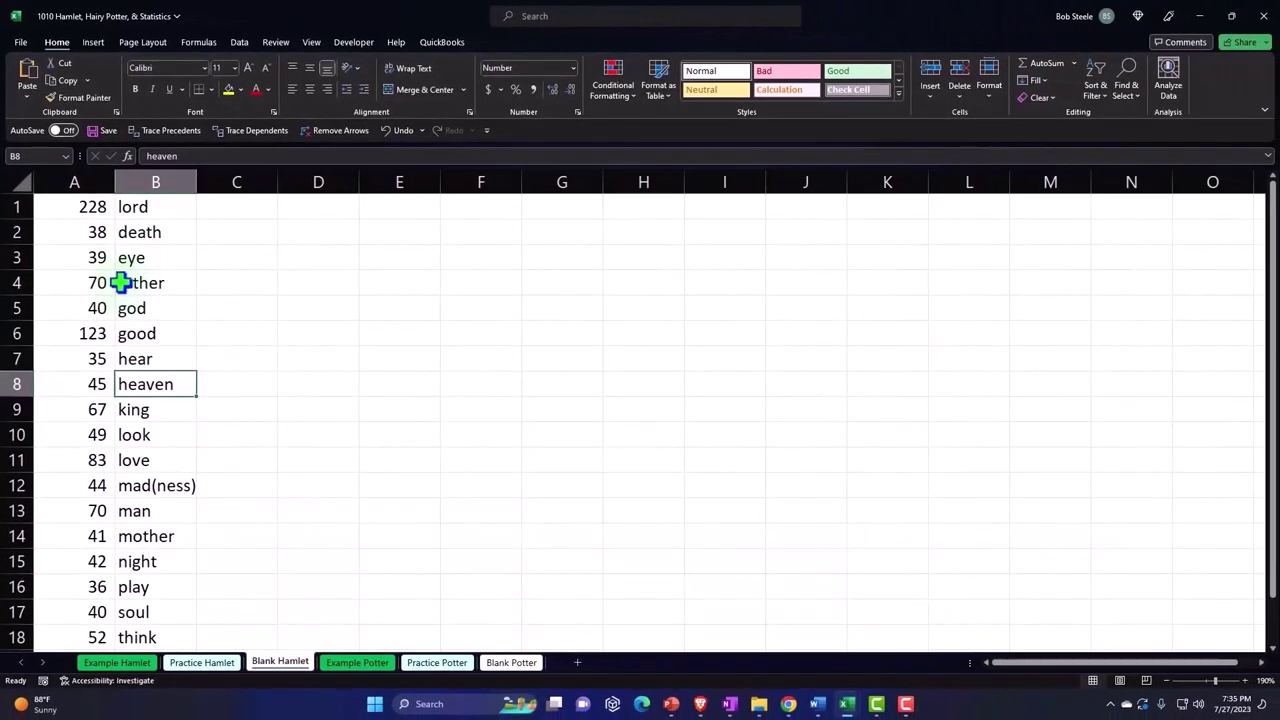
- Drag the A1:B20 word table down one row, then undo the move
mouse_move(71, 208)
mouse_down()
mouse_move(96, 244)
mouse_move(122, 637)
mouse_move(123, 615)
mouse_up()
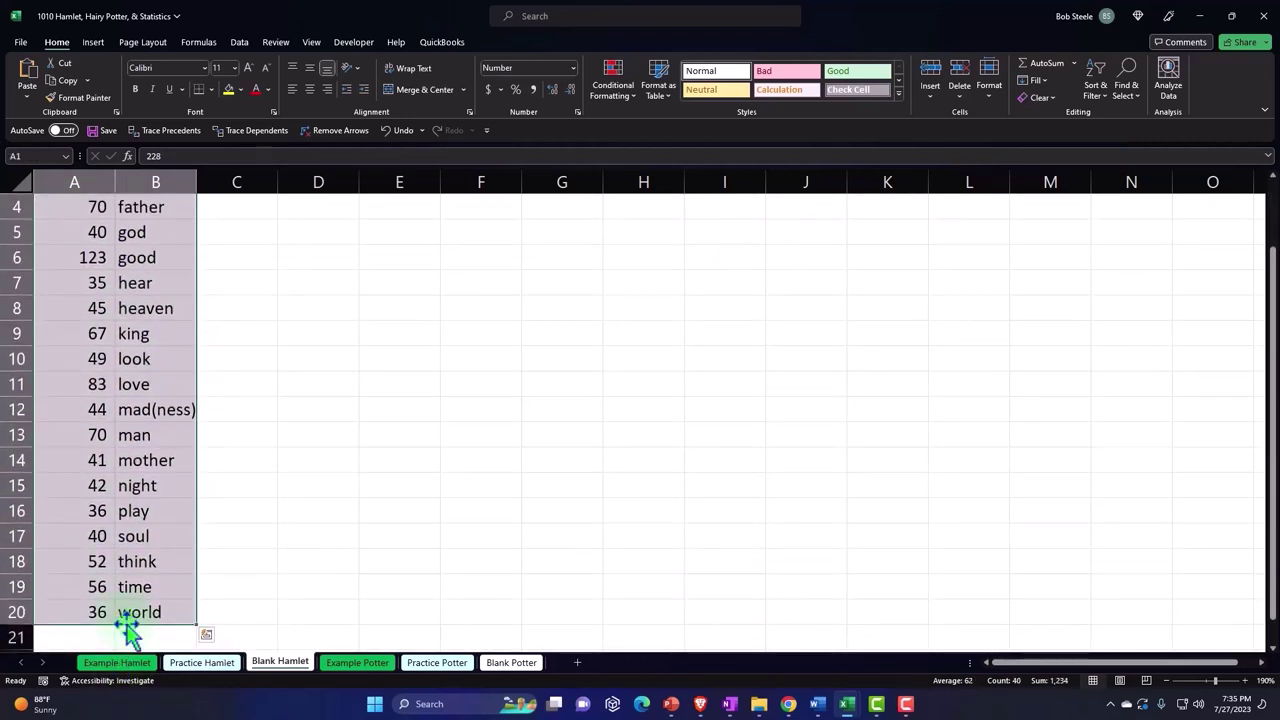
drag(124, 620, 126, 634)
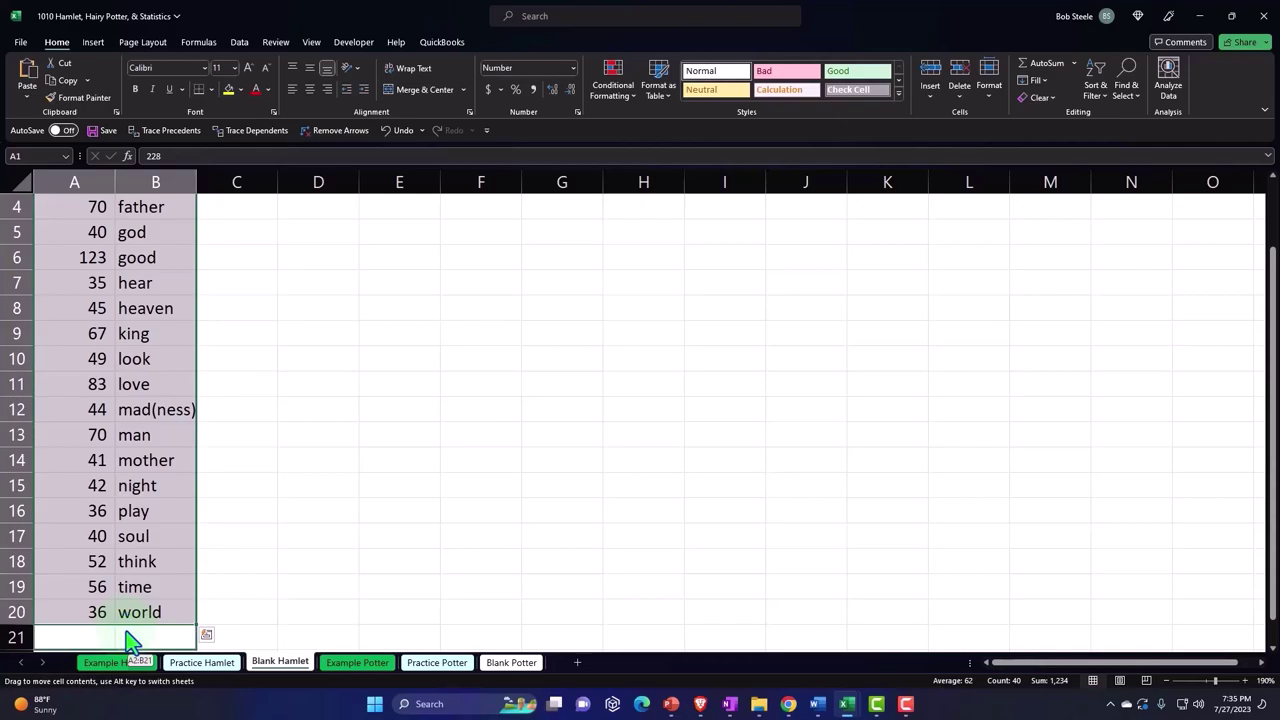
scroll(203, 523, up, 1)
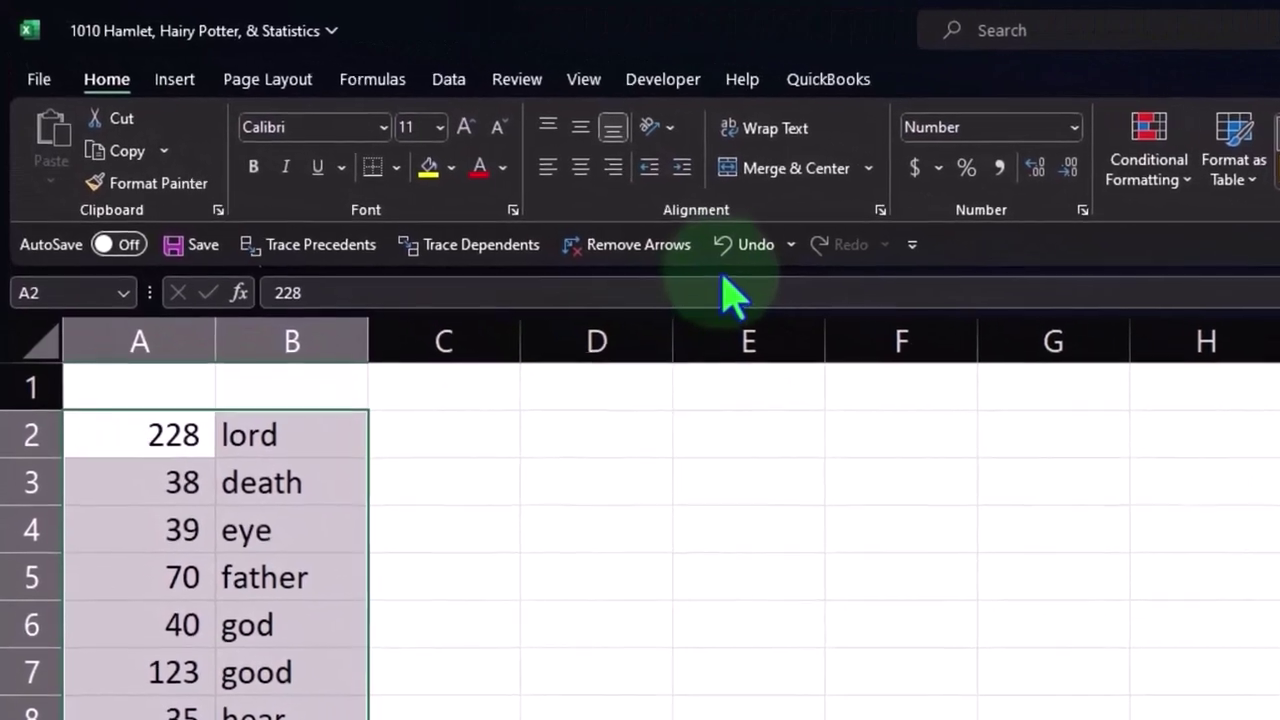
click(650, 212)
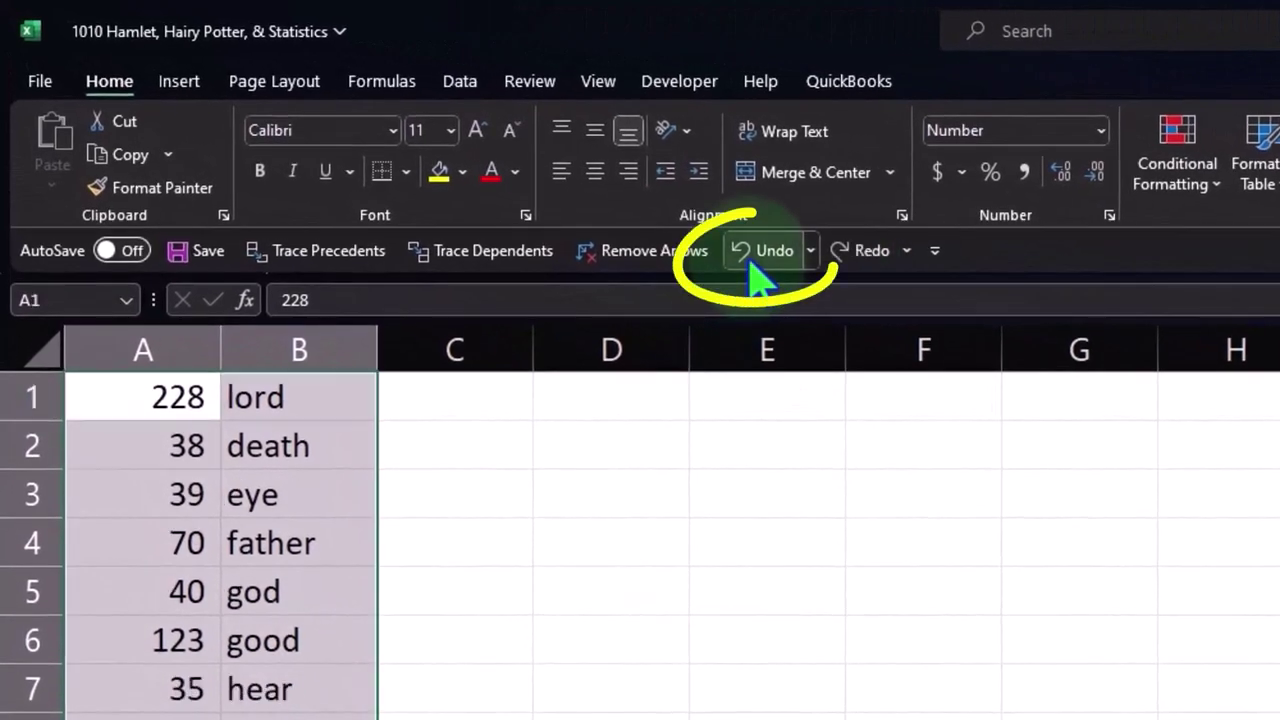
- Cut the word table, paste it at A2, then undo so it returns to row 1
scroll(424, 560, down, 2)
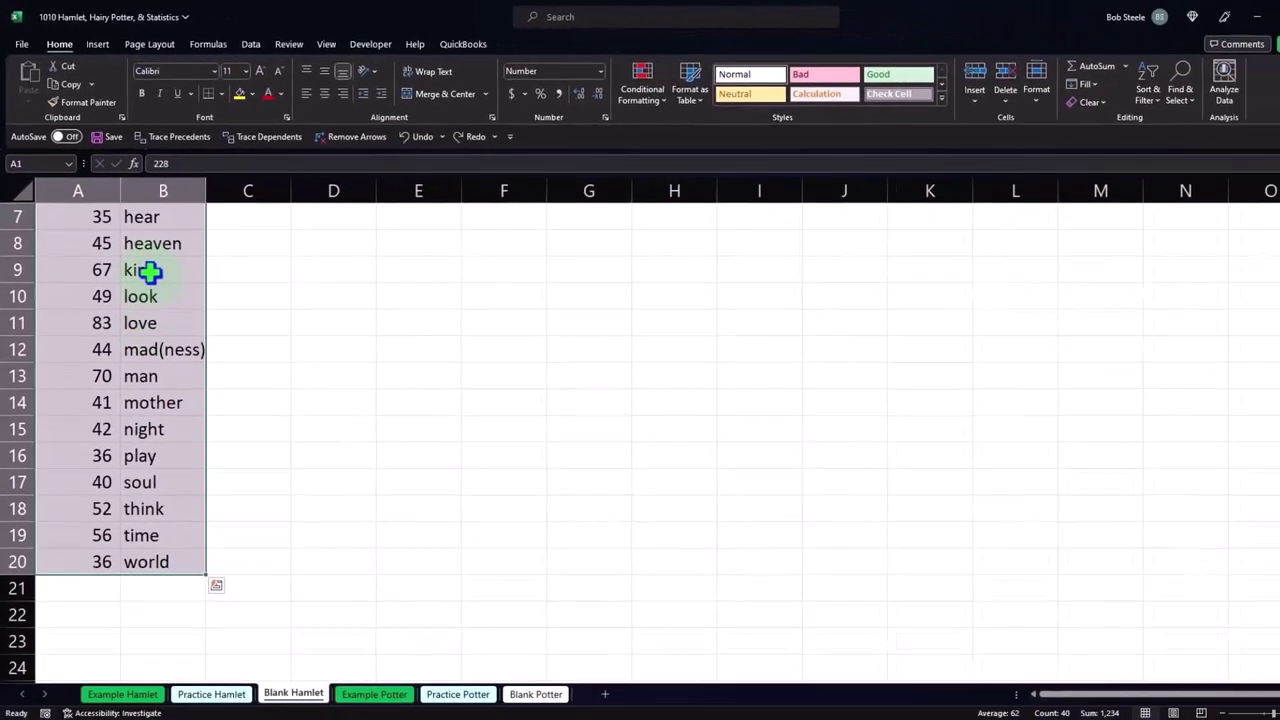
right_click(148, 271)
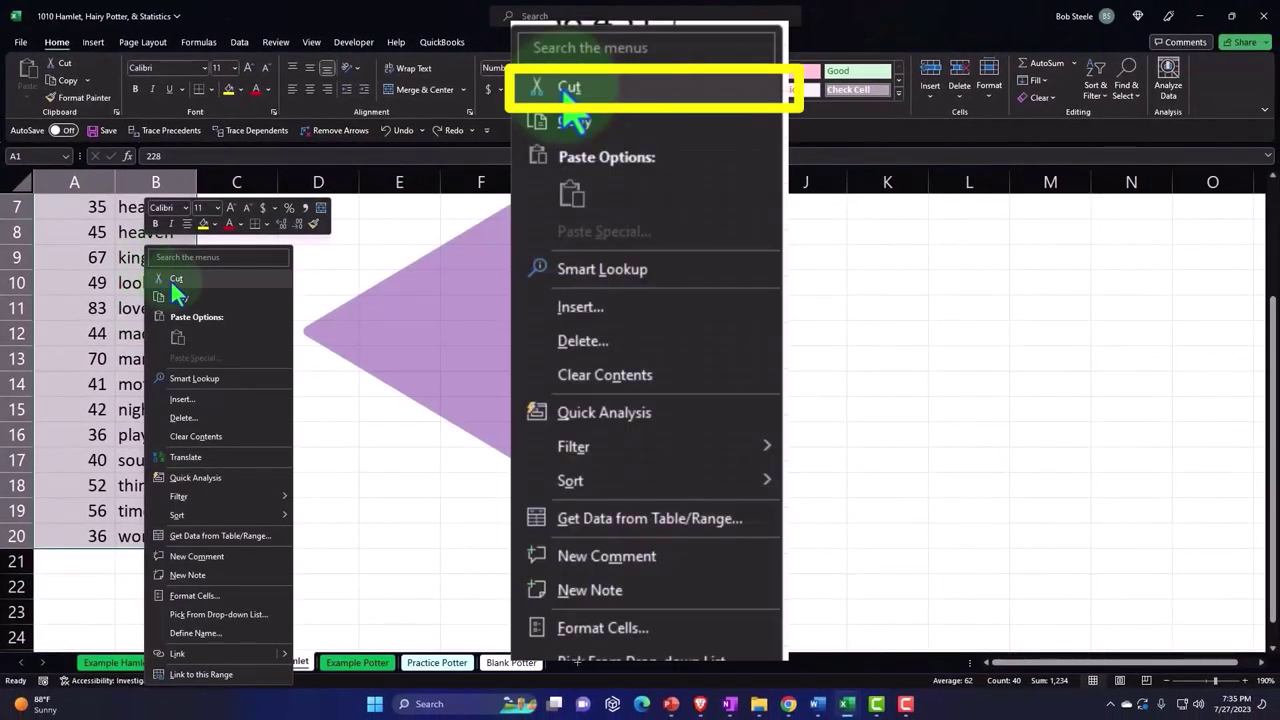
click(171, 279)
scroll(165, 300, up, 2)
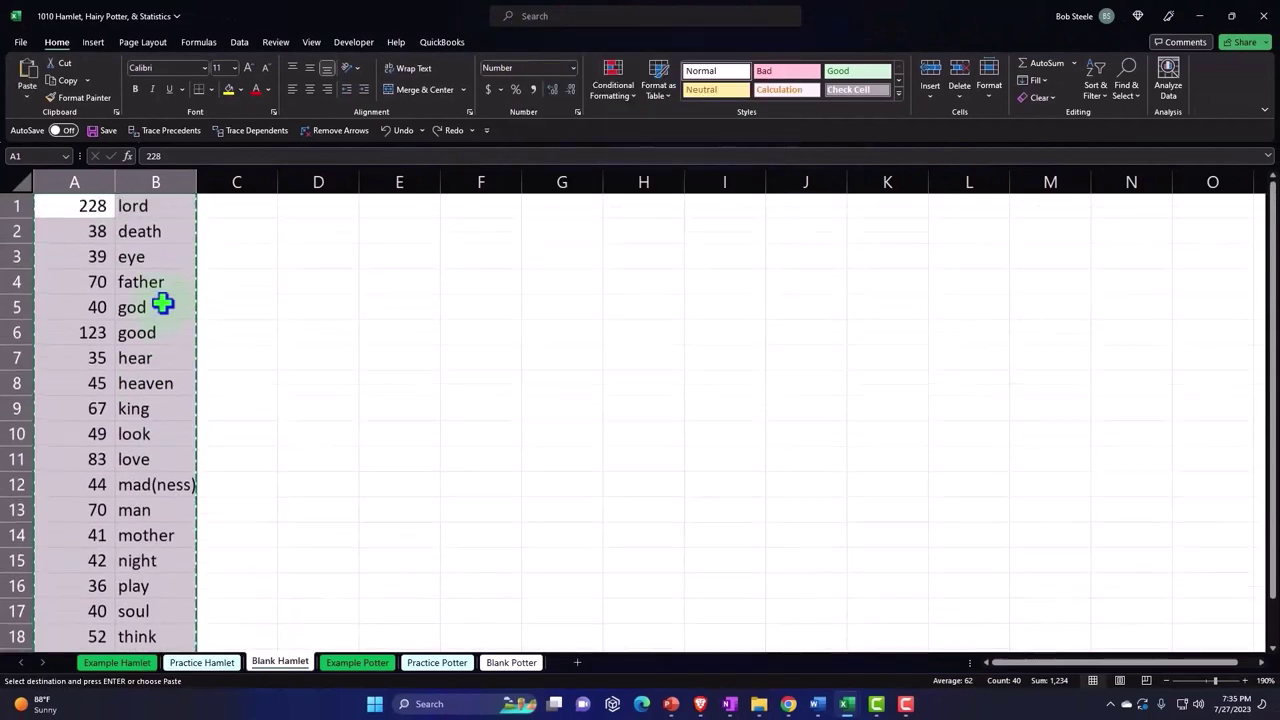
click(82, 232)
key(ctrl+v)
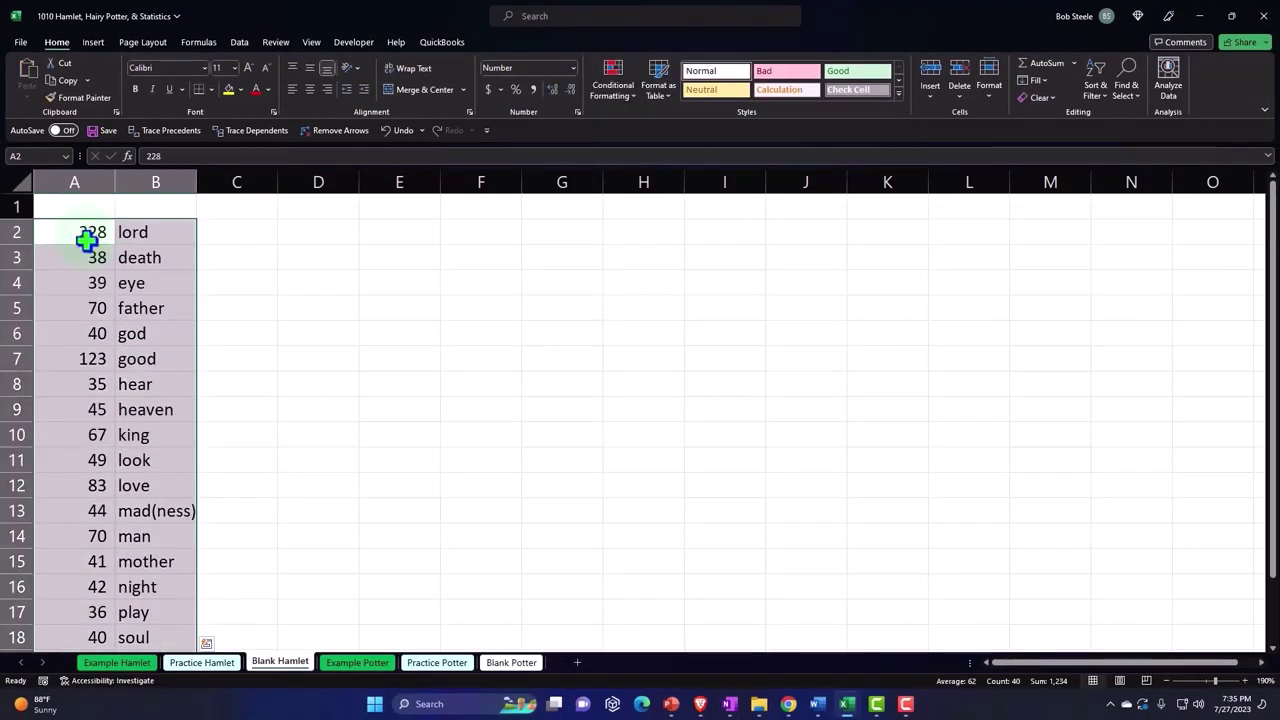
right_click(87, 240)
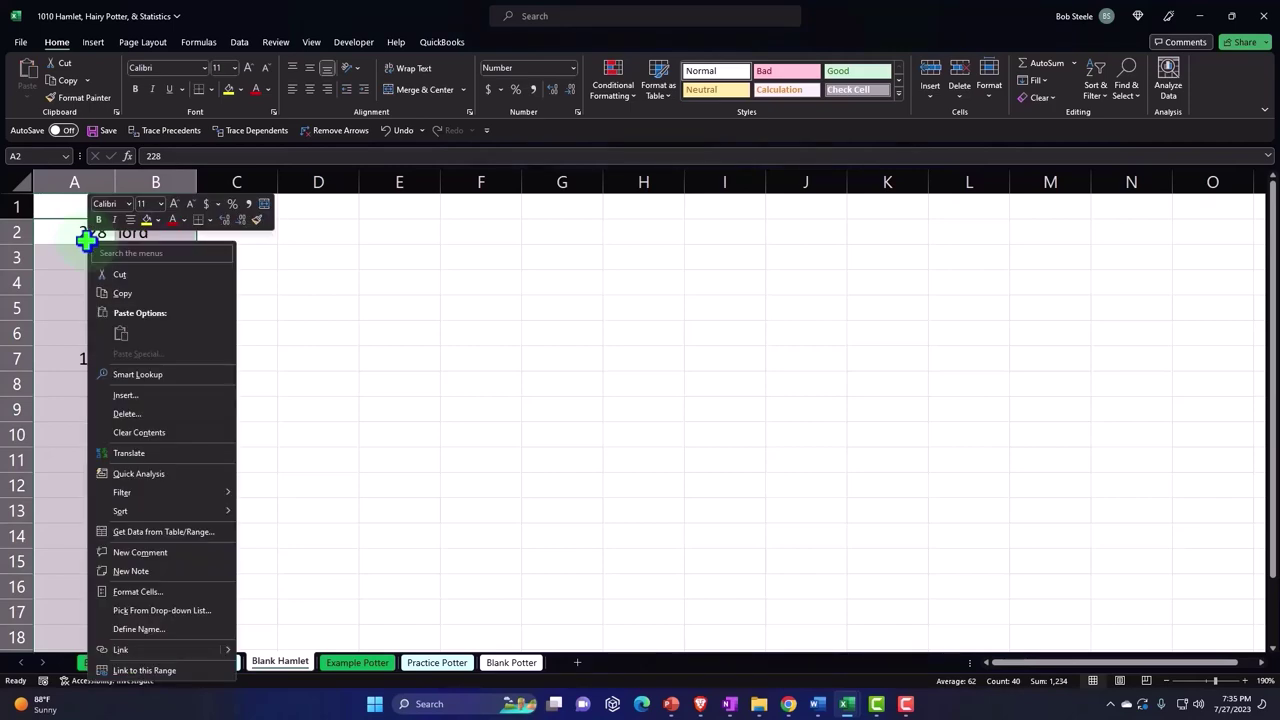
key(Escape)
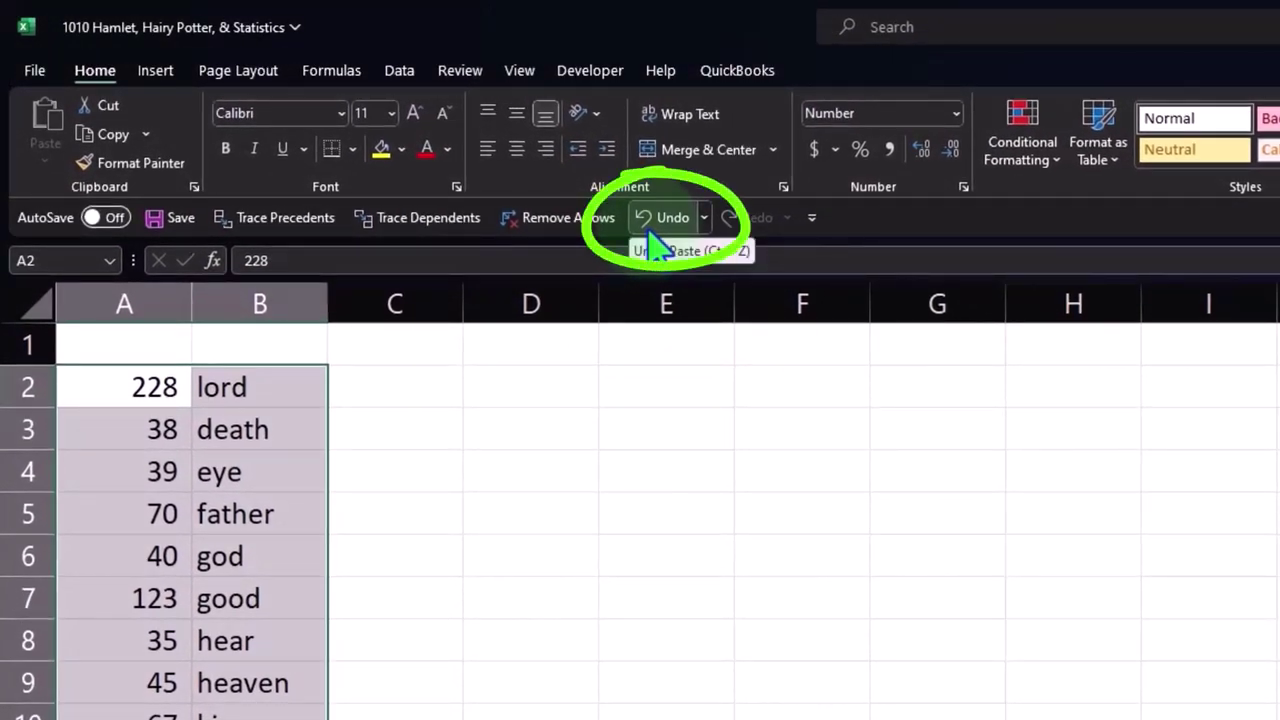
click(652, 232)
click(530, 513)
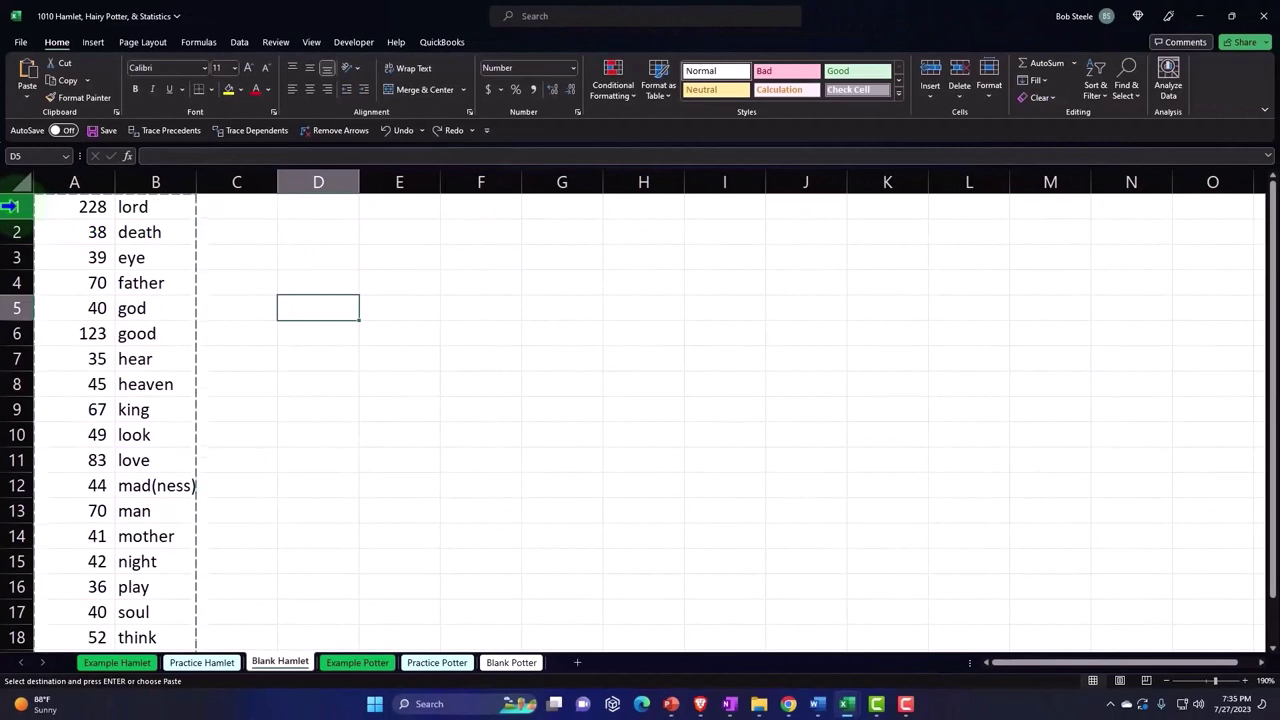
- Try inserting at row 1, dismiss the invalid-selection error, and undo an inserted blank row
click(14, 206)
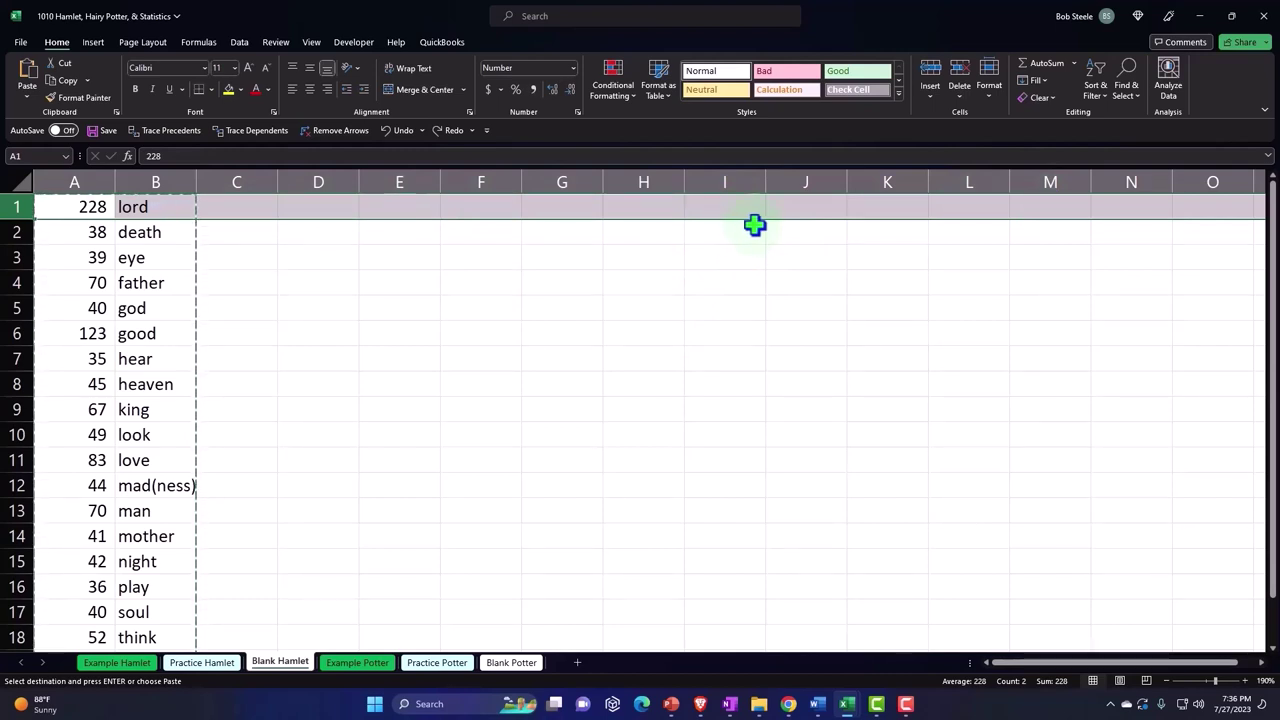
right_click(268, 213)
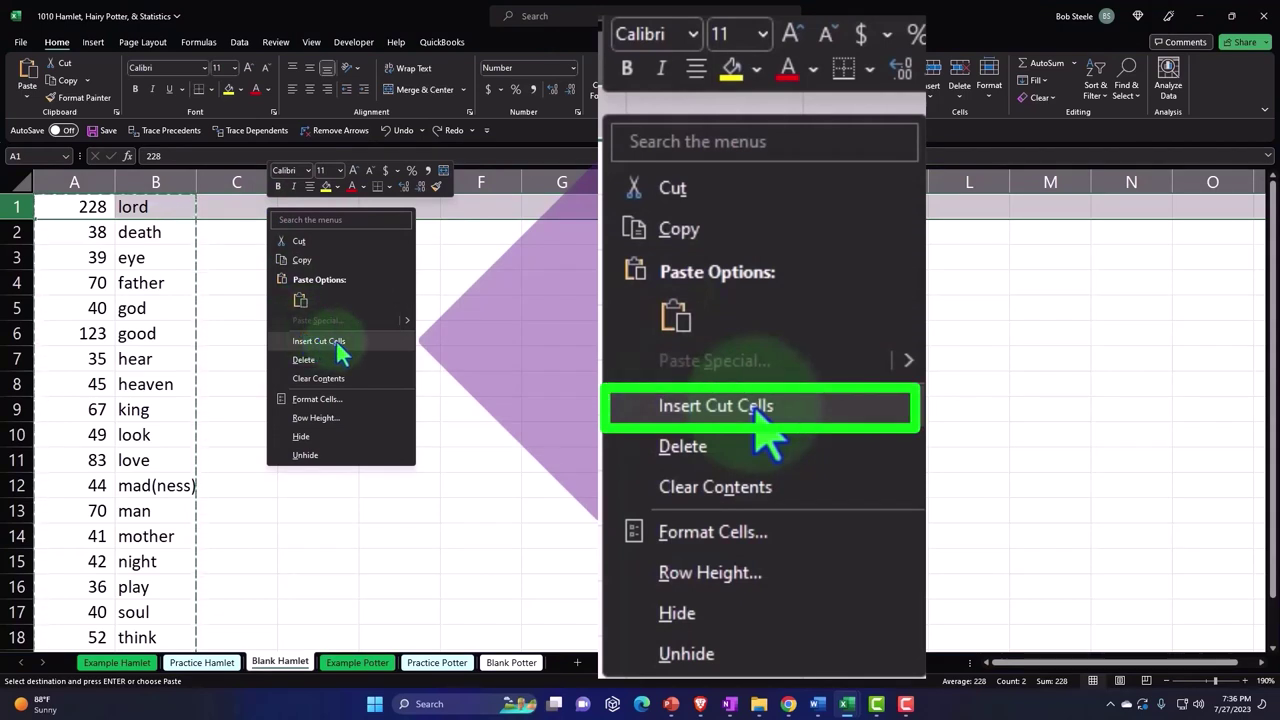
click(337, 350)
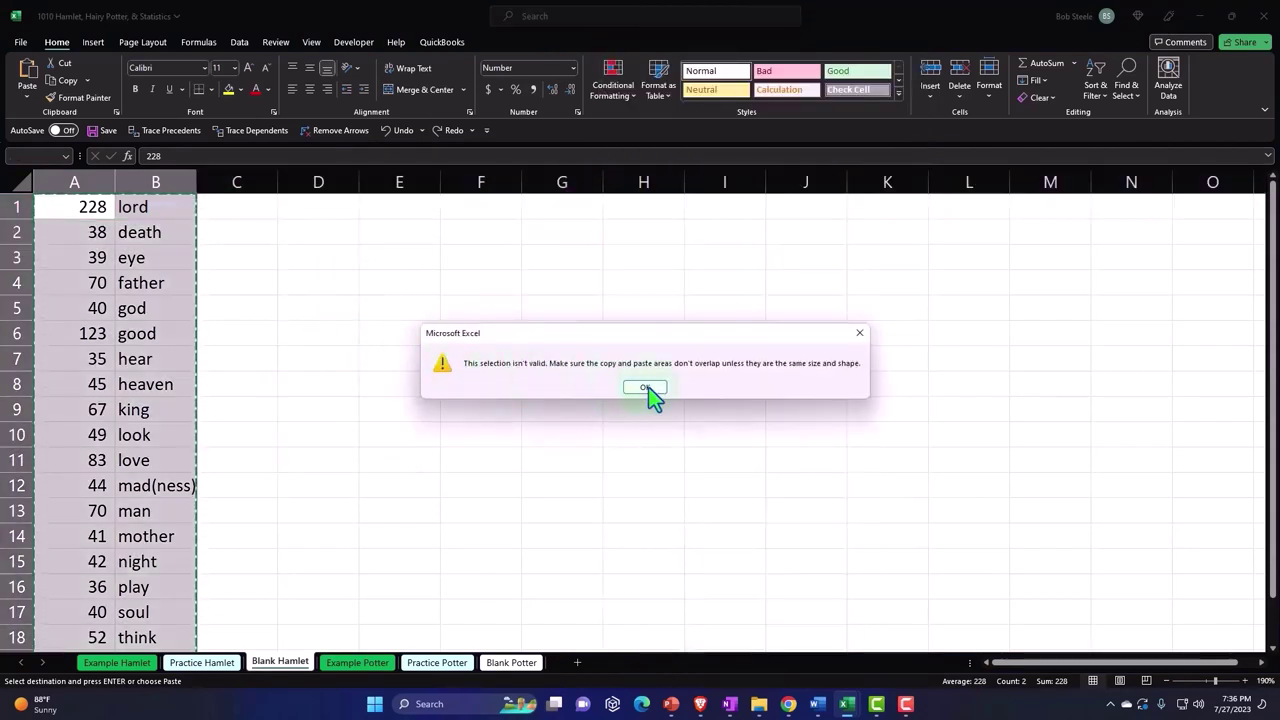
click(646, 389)
click(92, 213)
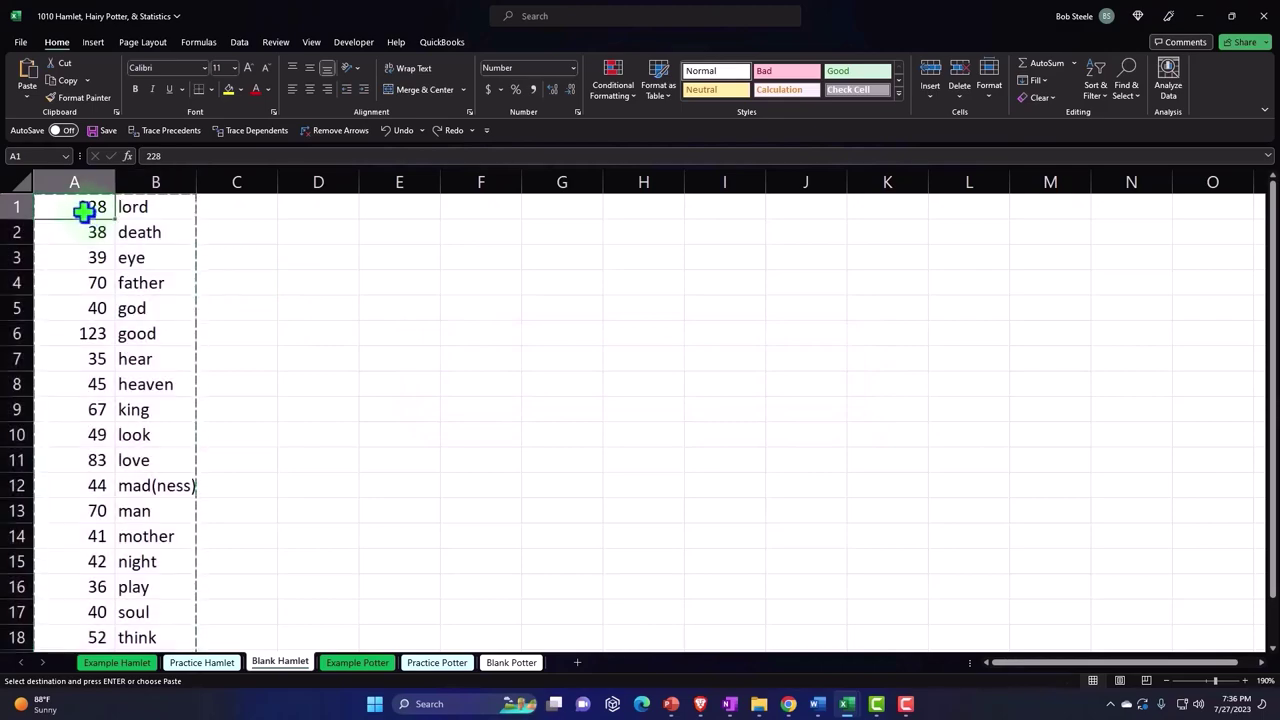
click(26, 204)
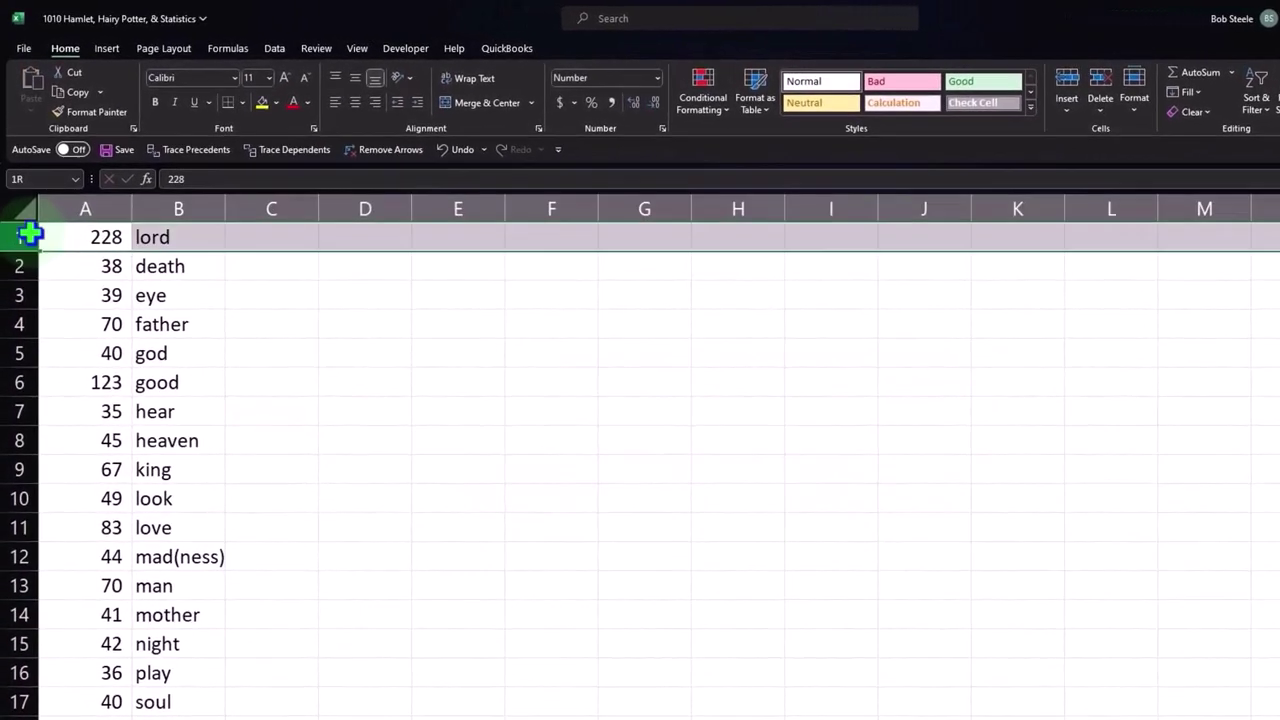
right_click(160, 242)
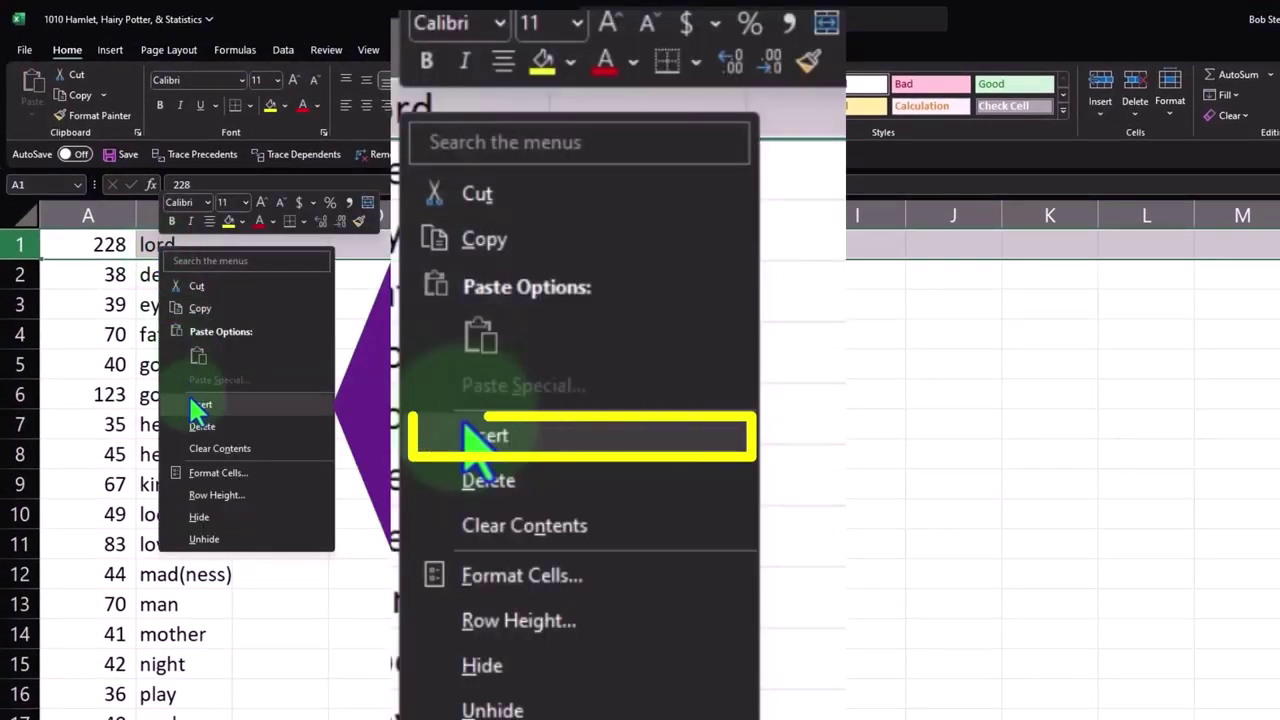
click(190, 400)
click(318, 388)
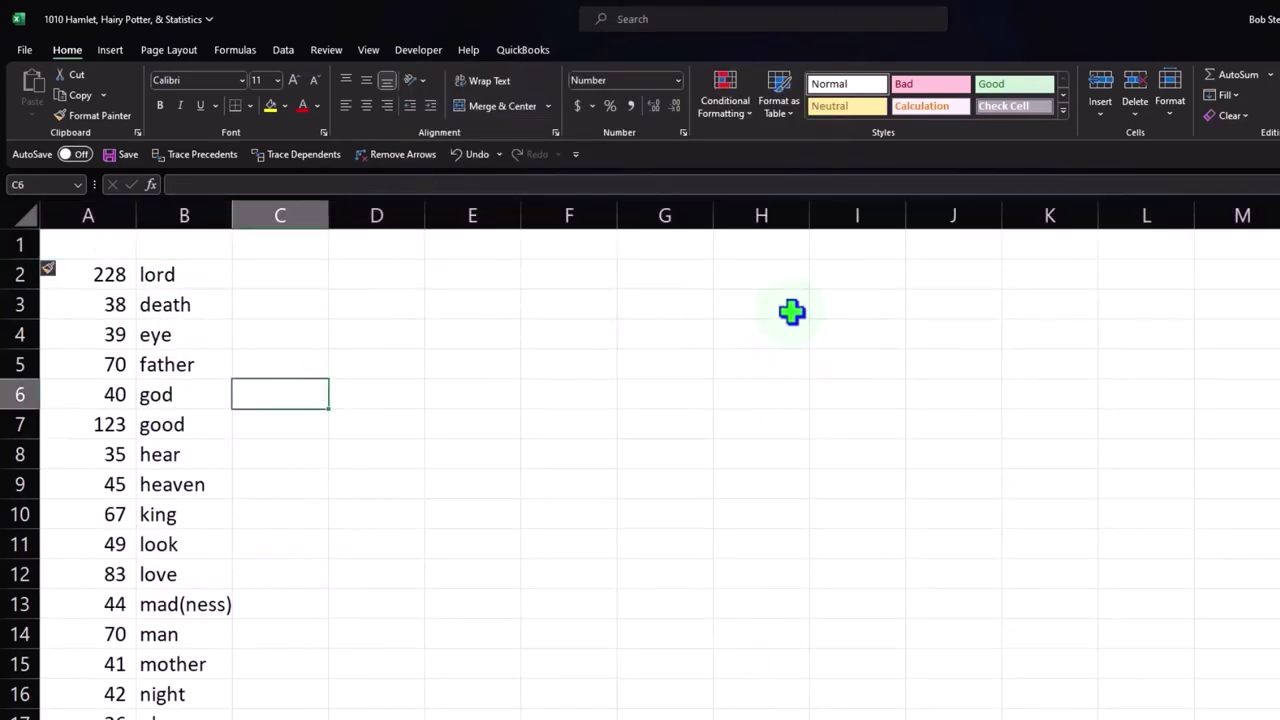
click(458, 157)
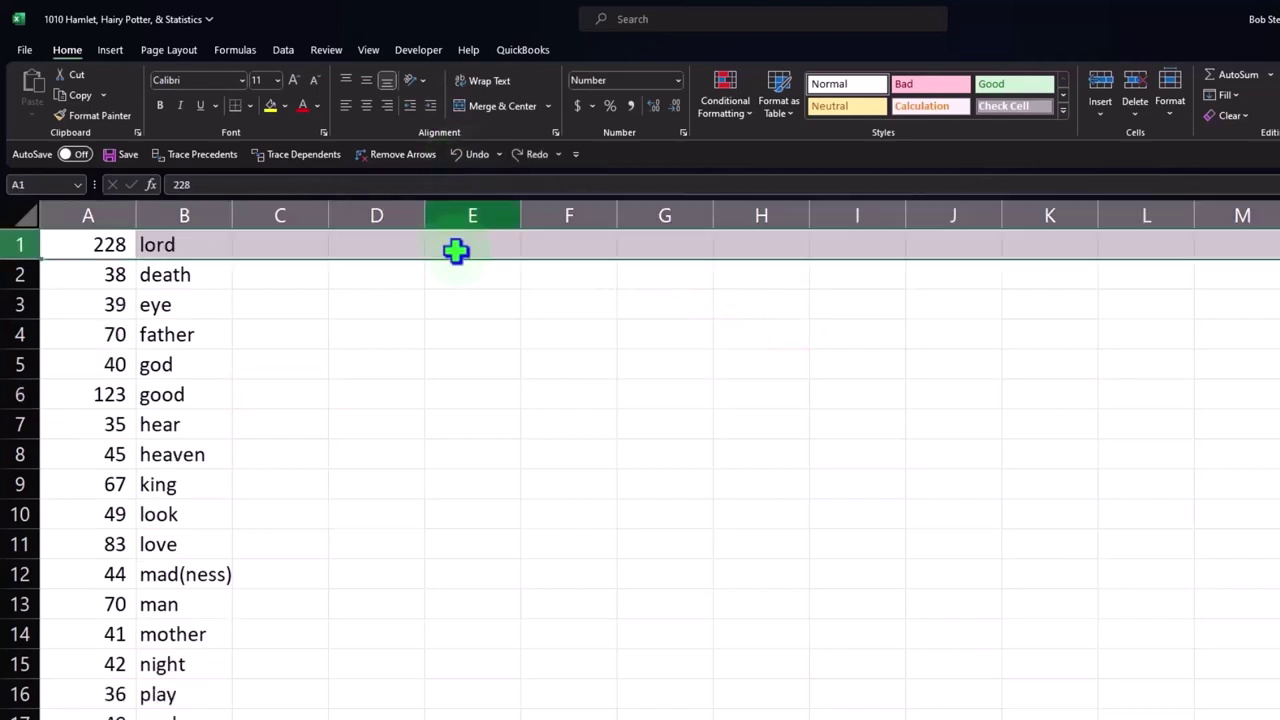
- Insert cells at A1:B1 with Shift cells down so the table starts at row 2
drag(108, 234, 190, 247)
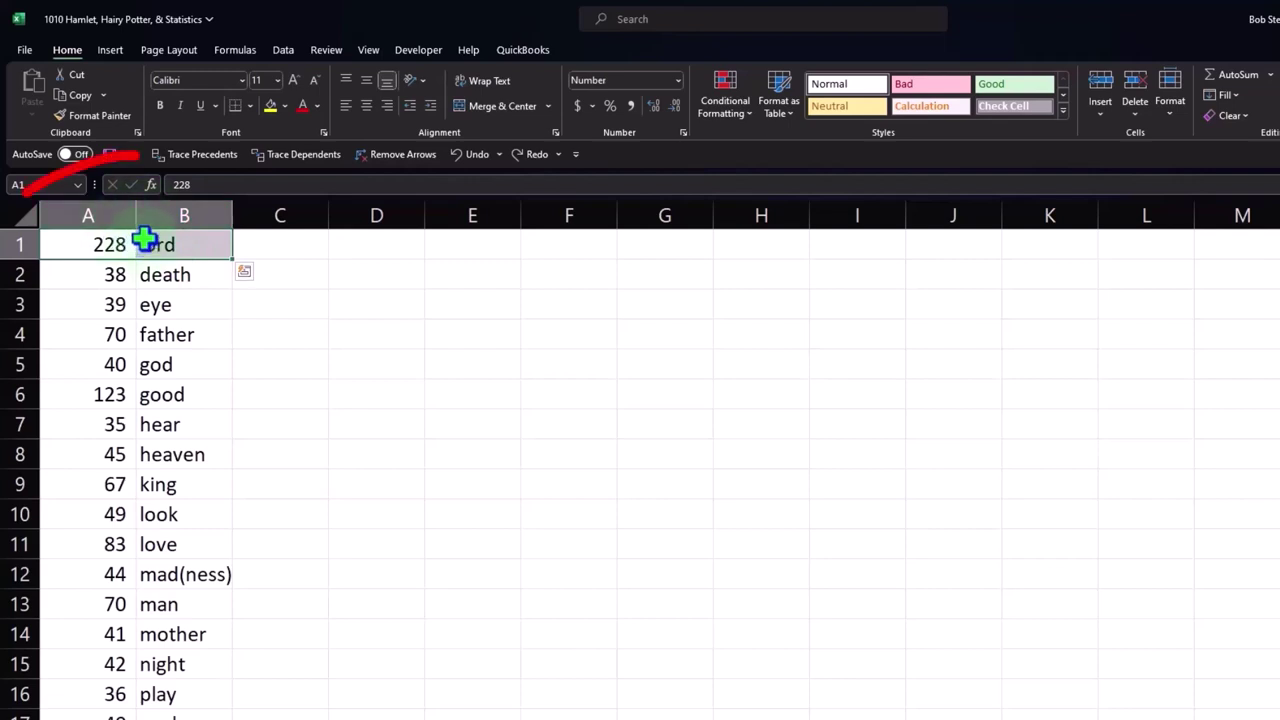
scroll(145, 240, down, 4)
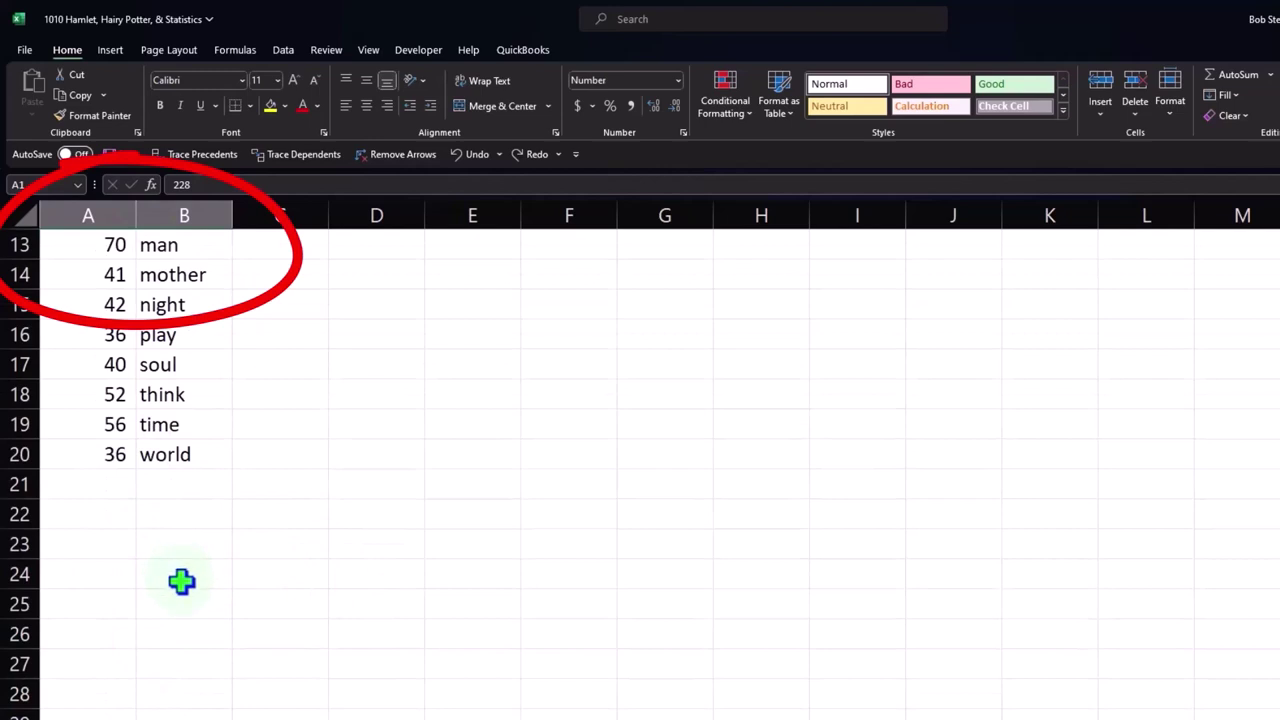
scroll(178, 576, up, 4)
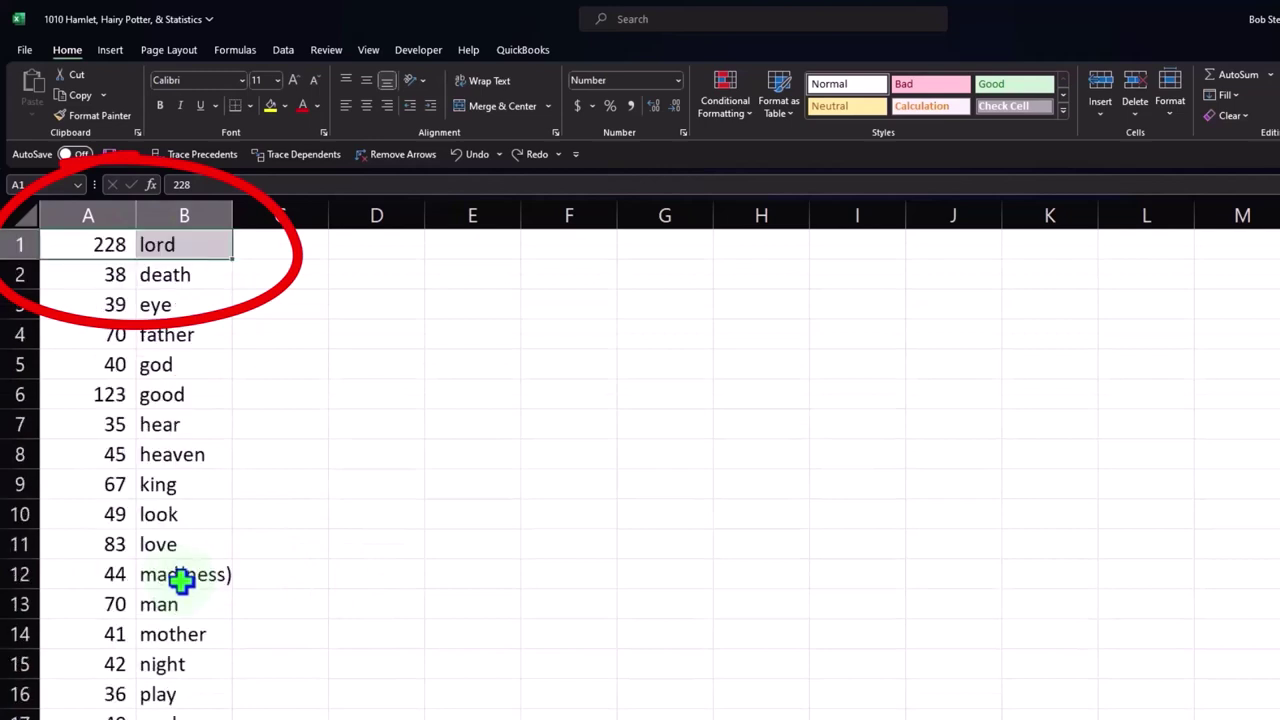
right_click(186, 248)
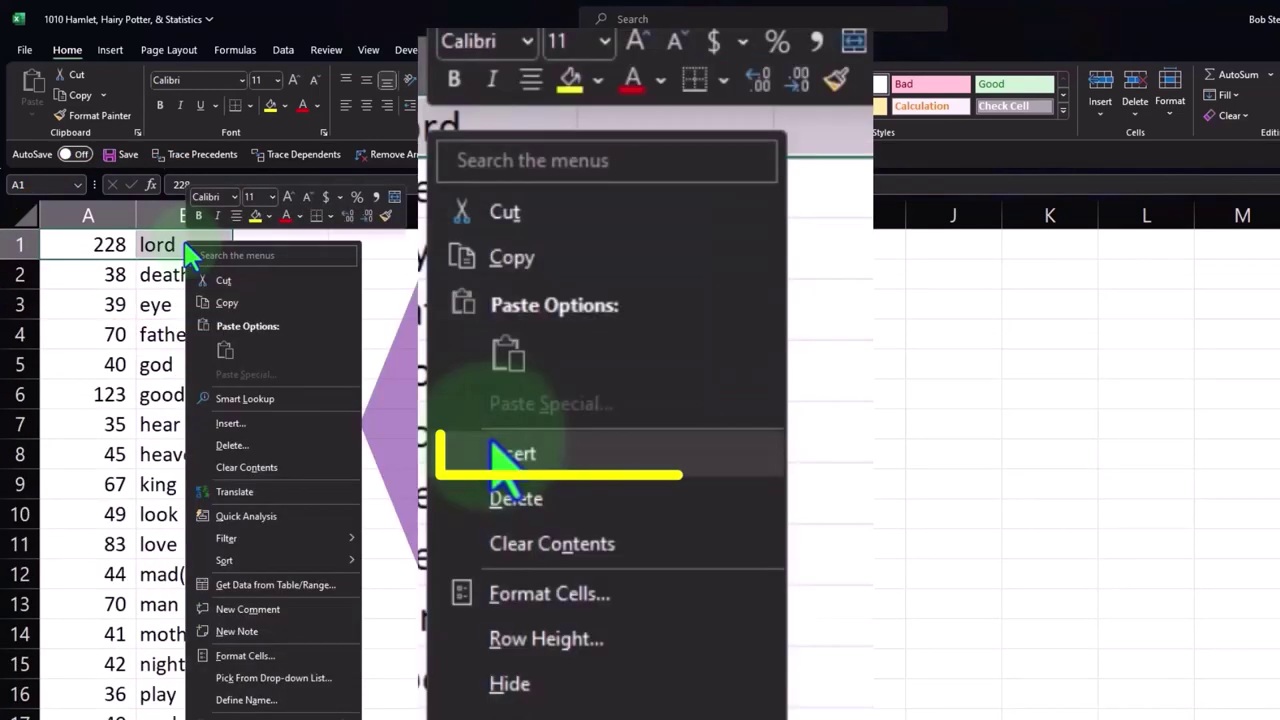
click(224, 420)
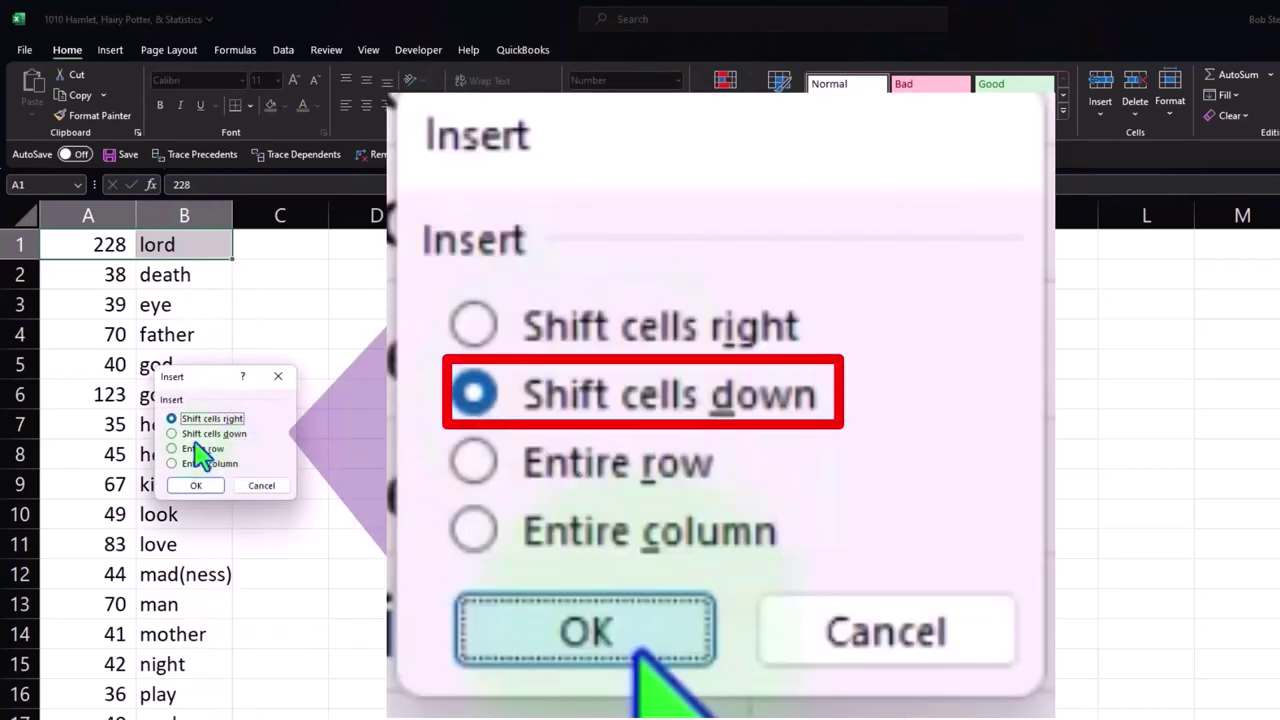
click(197, 434)
click(198, 487)
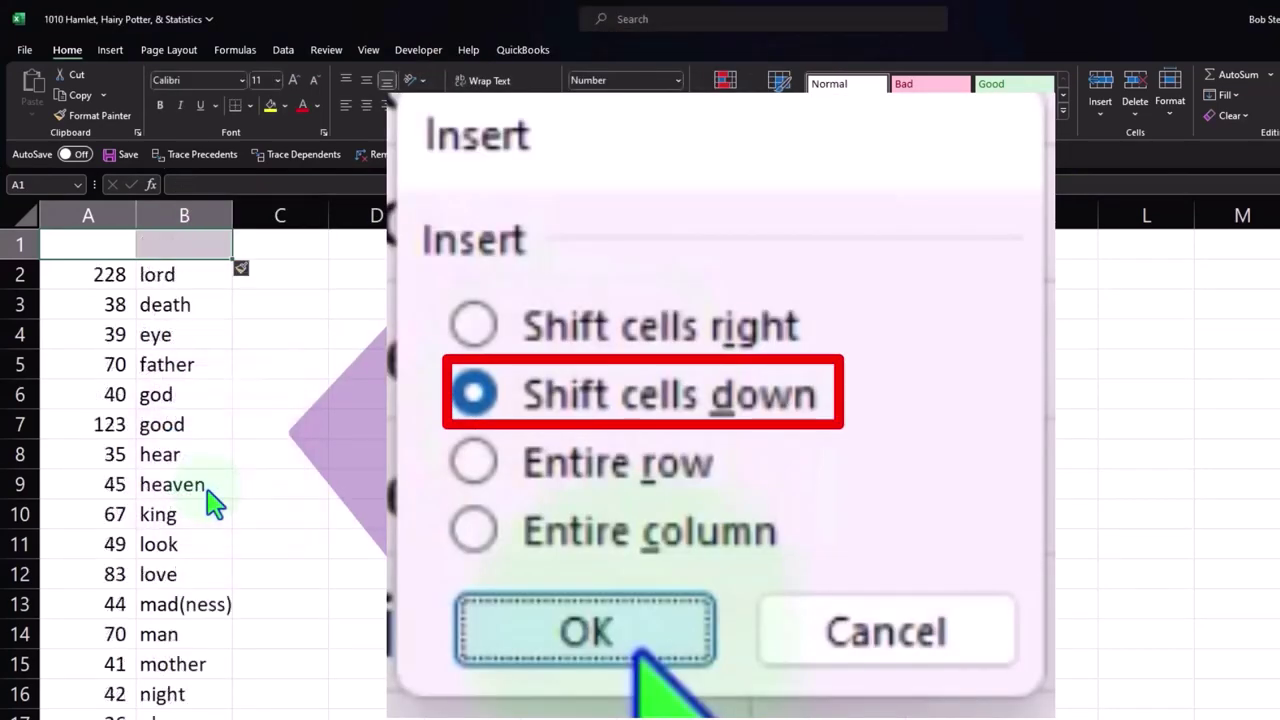
click(192, 368)
- Enter the header 'Words Count' in cell A1
click(110, 245)
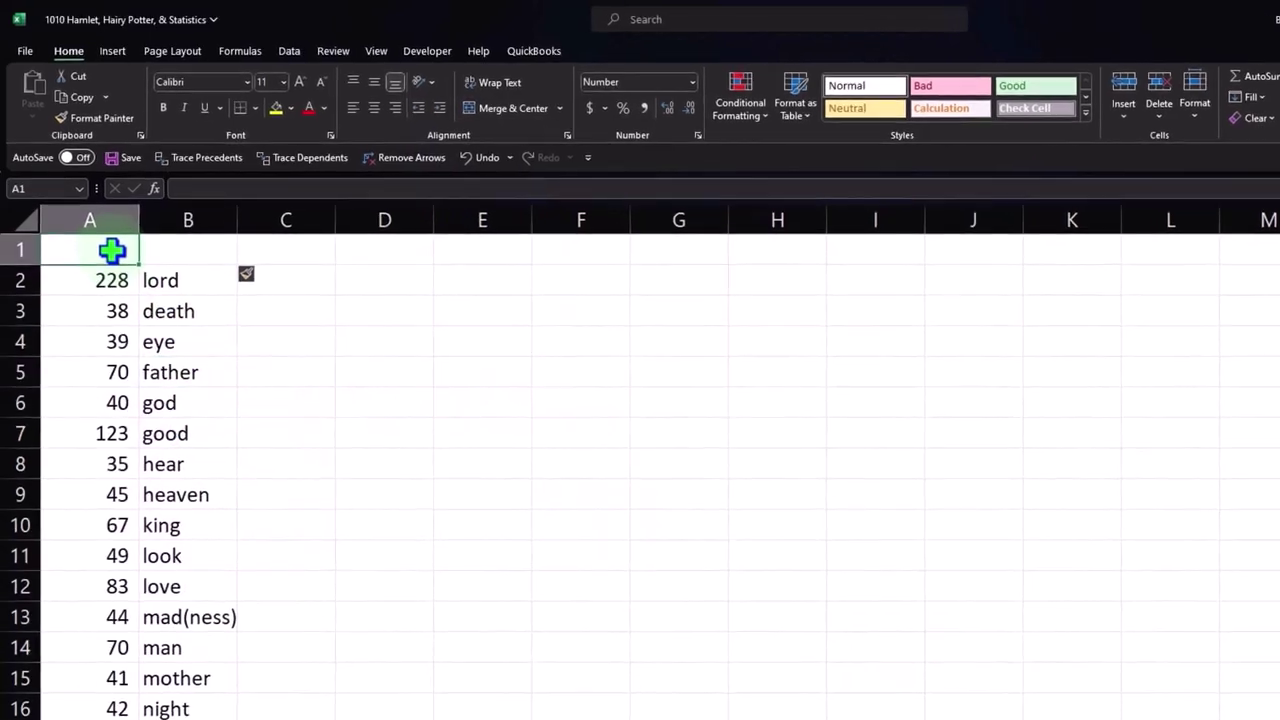
text(Wor)
text(d)
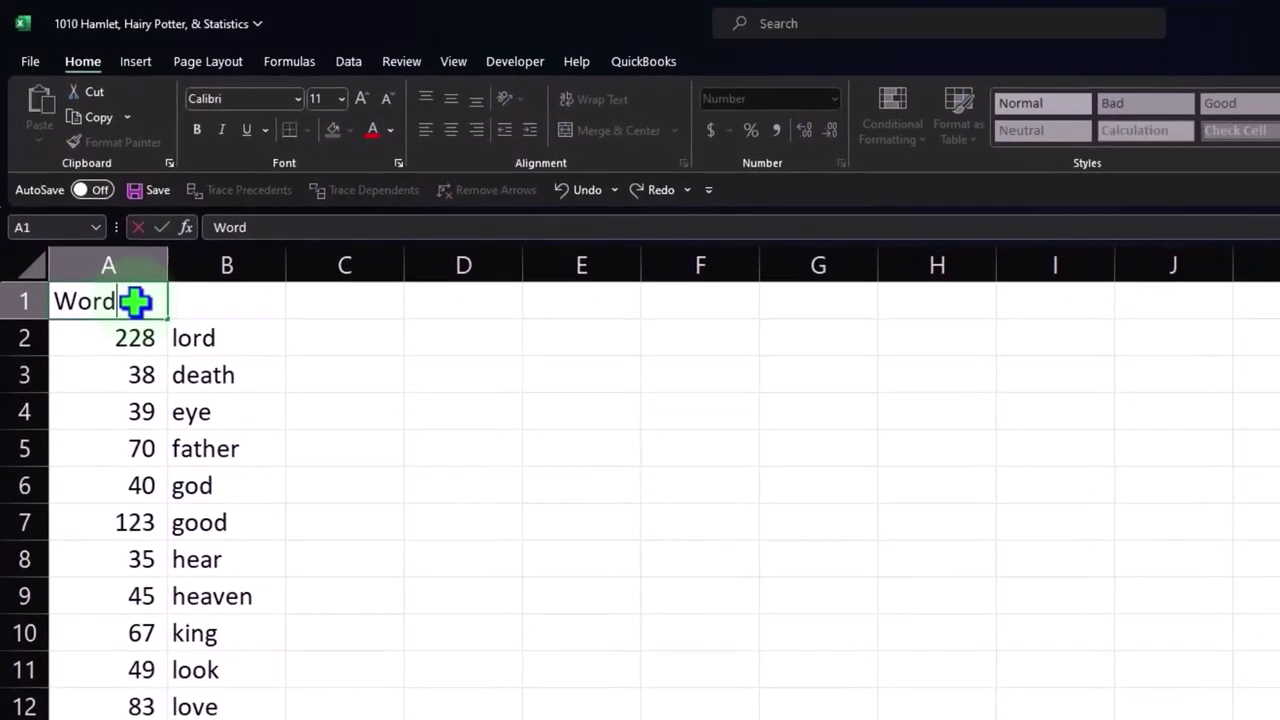
text(s)
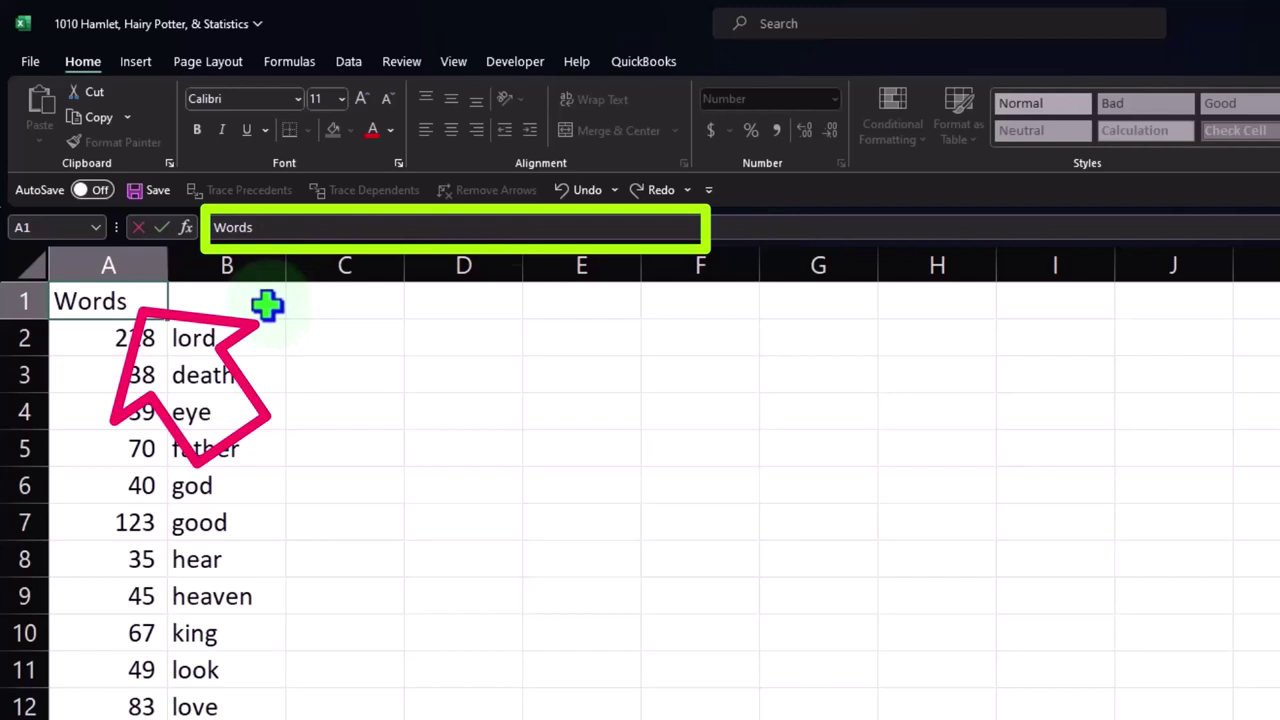
click(267, 305)
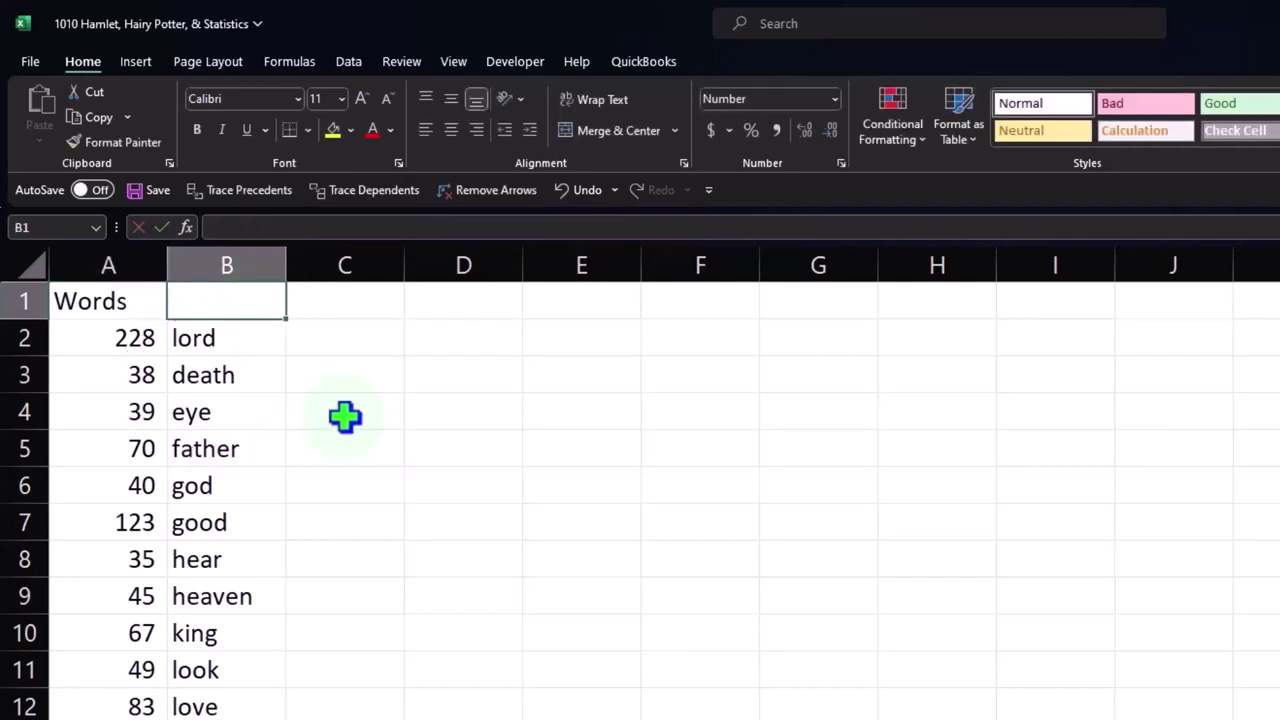
key(Left)
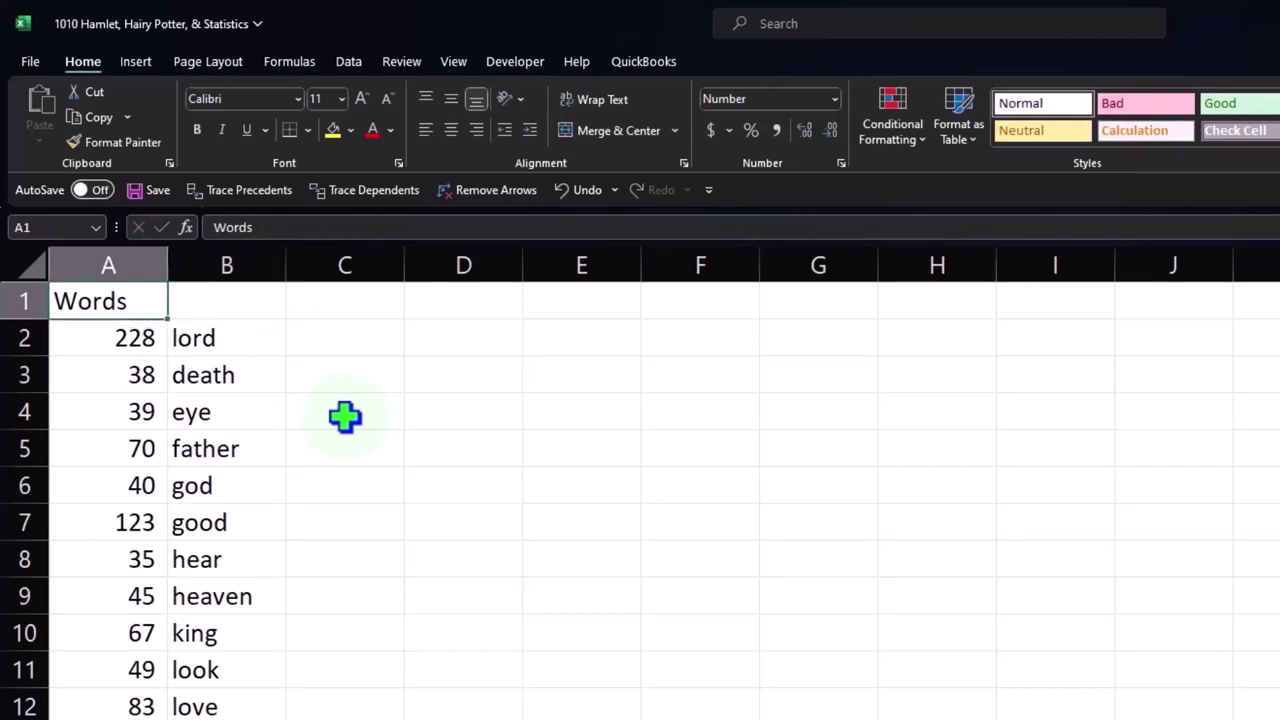
double_click(132, 300)
text(Count)
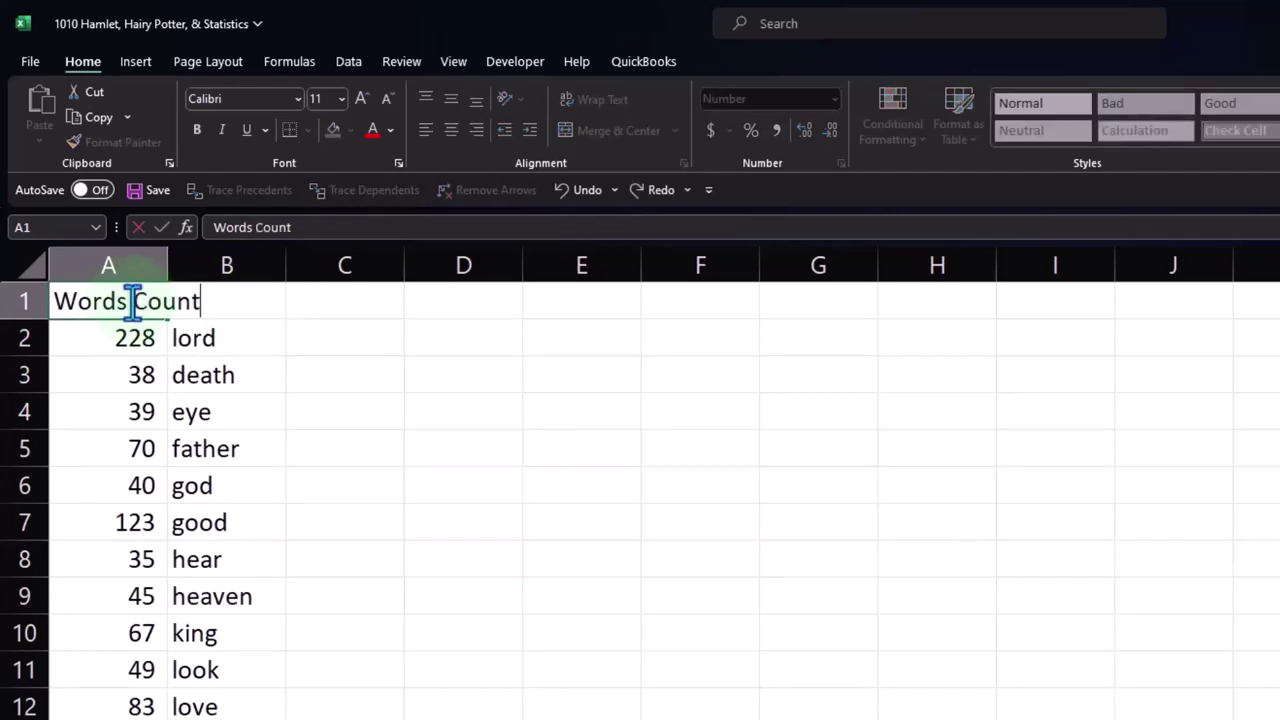
key(Return)
- Enter the header 'Words' in cell B1 and recheck the A1 header
key(Right)
key(Up)
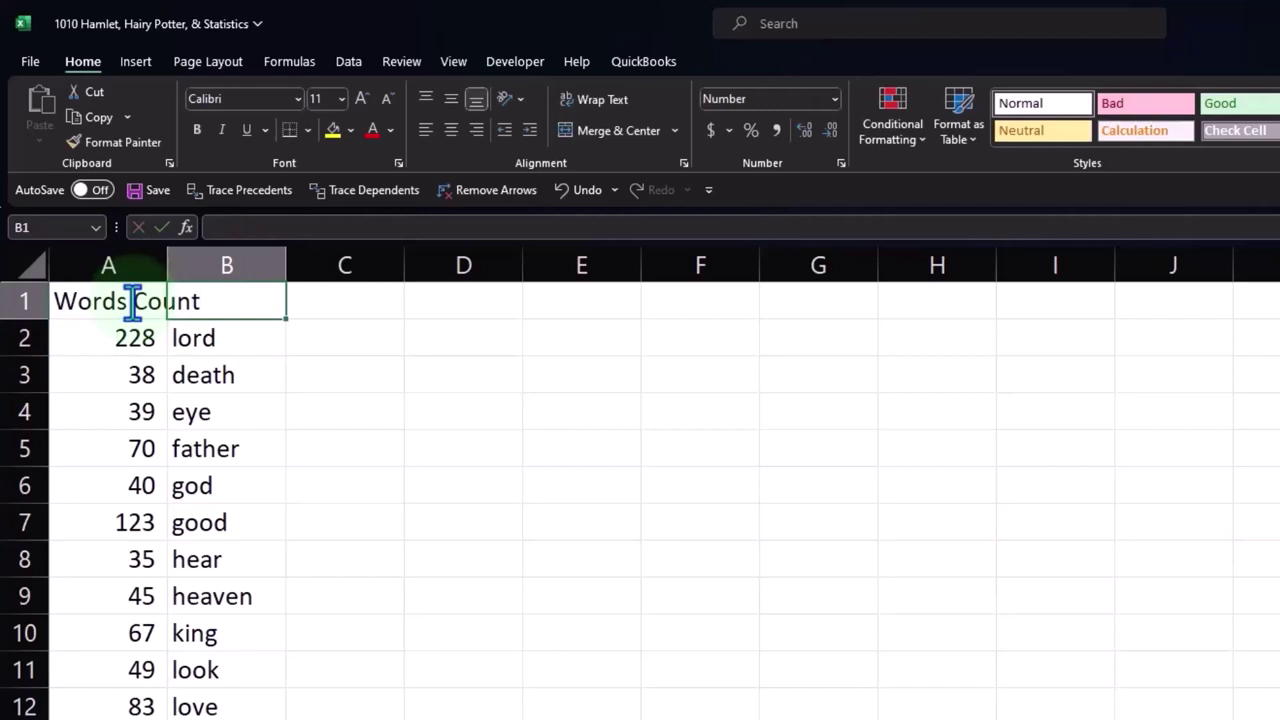
text(Words)
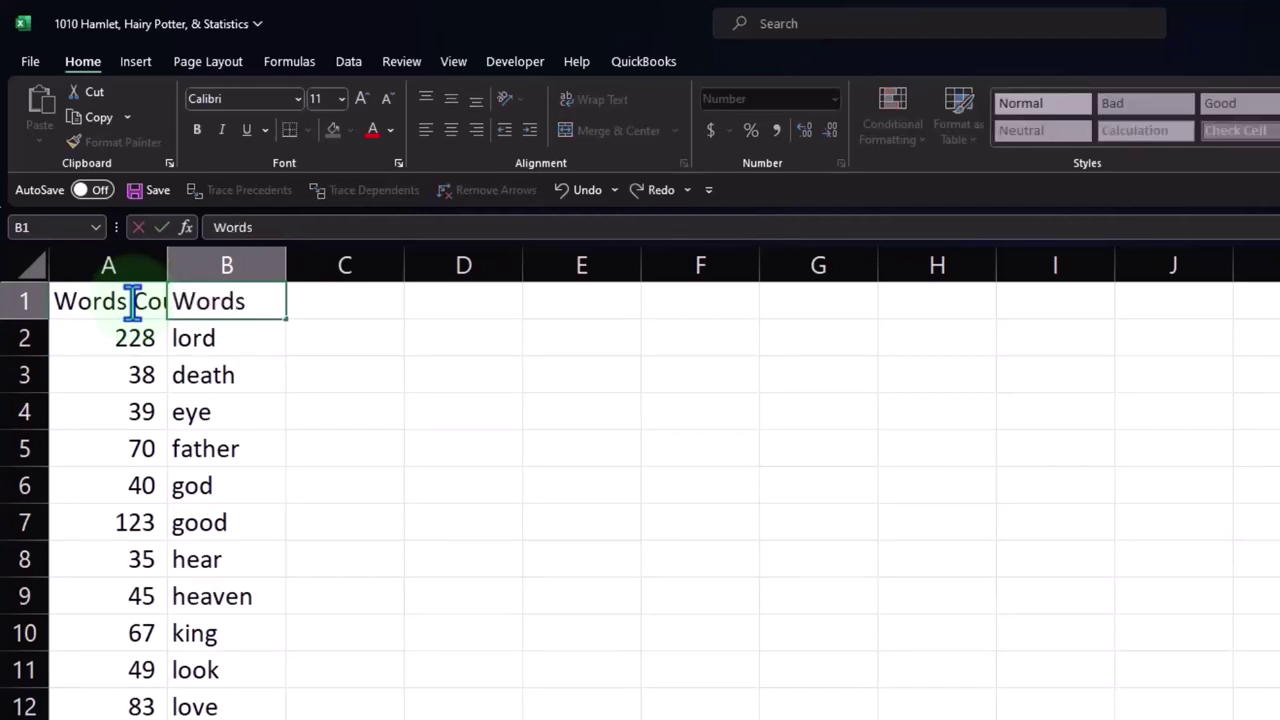
key(Return)
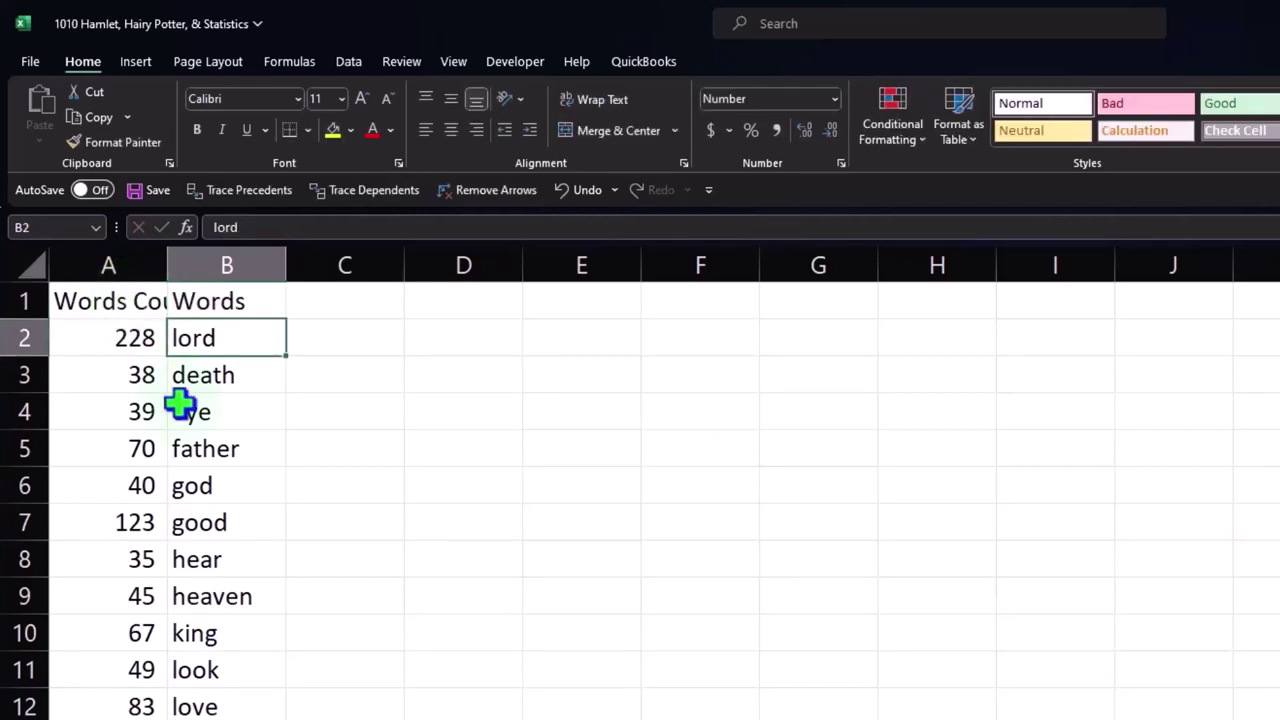
click(130, 297)
double_click(130, 297)
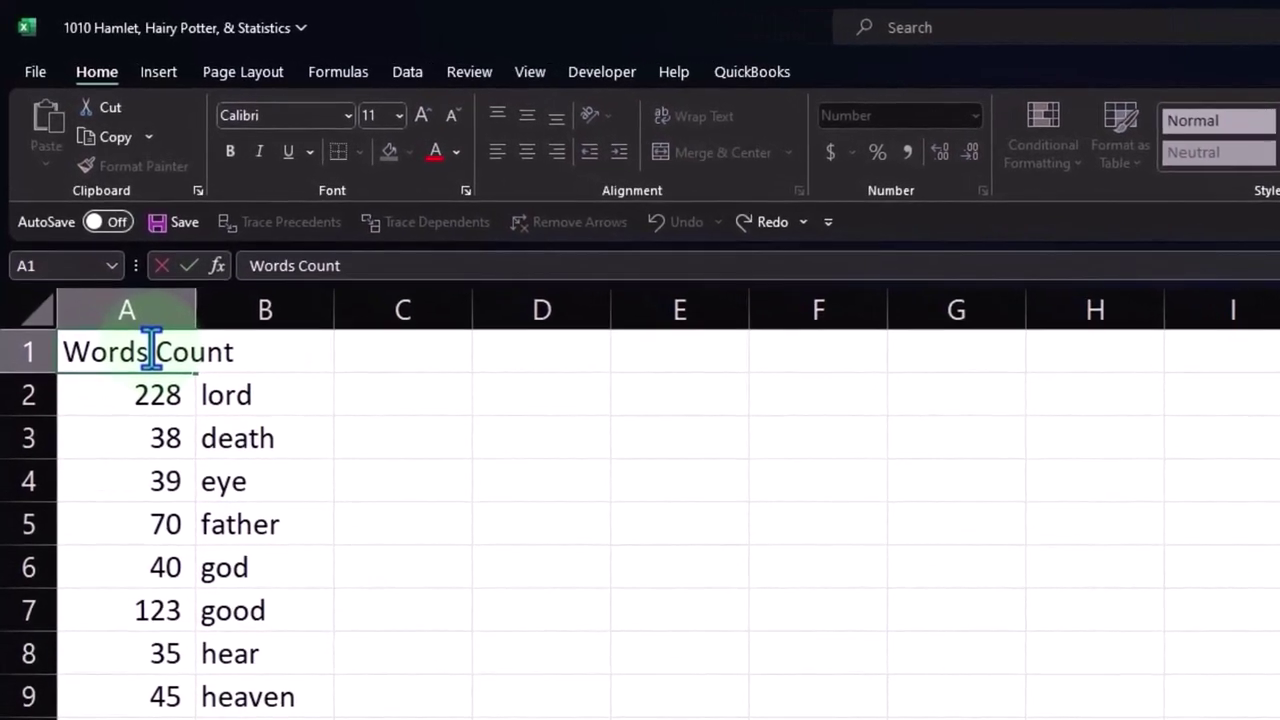
key(Return)
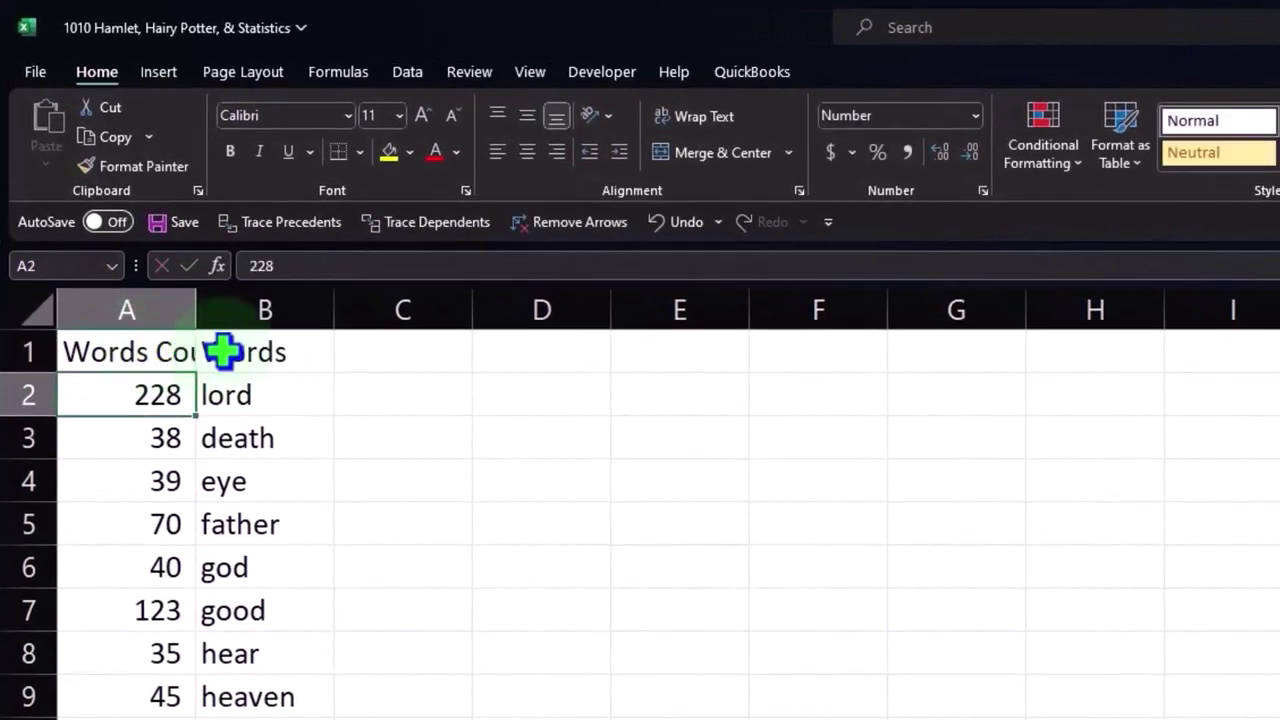
click(222, 350)
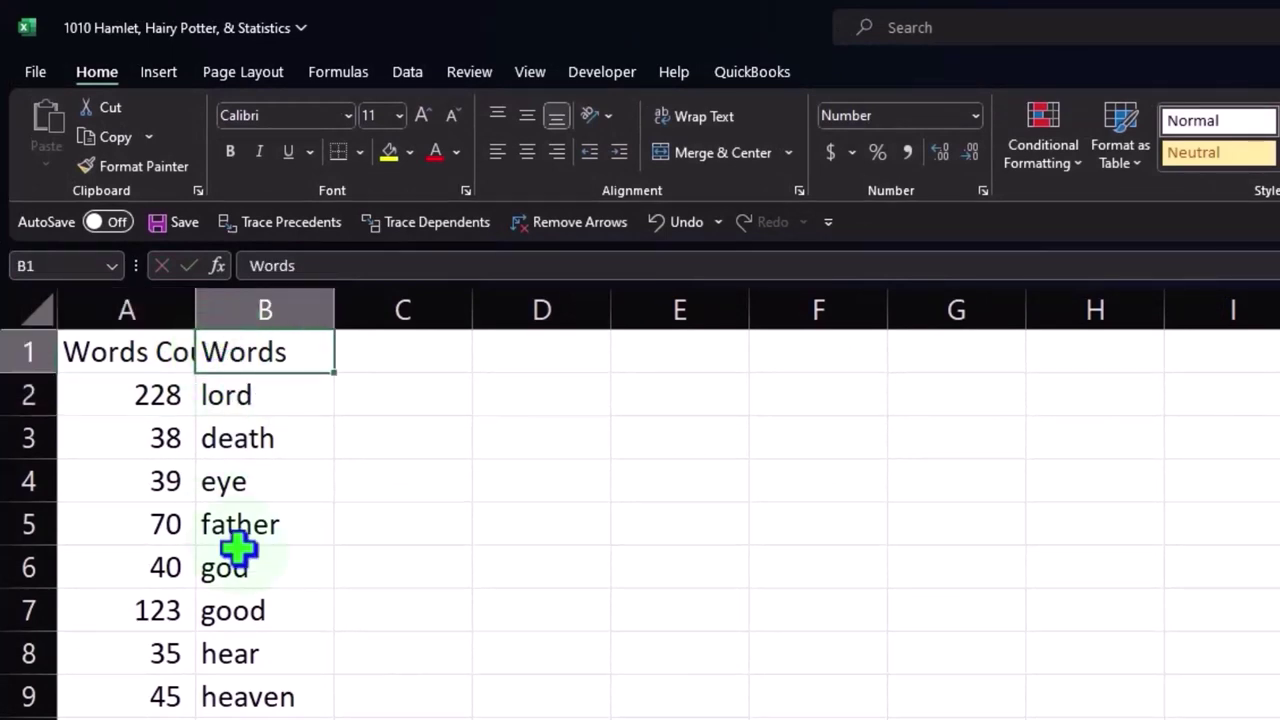
- Narrow column A and make the A1:B1 headers wrapped, top-aligned and centred
drag(196, 310, 257, 316)
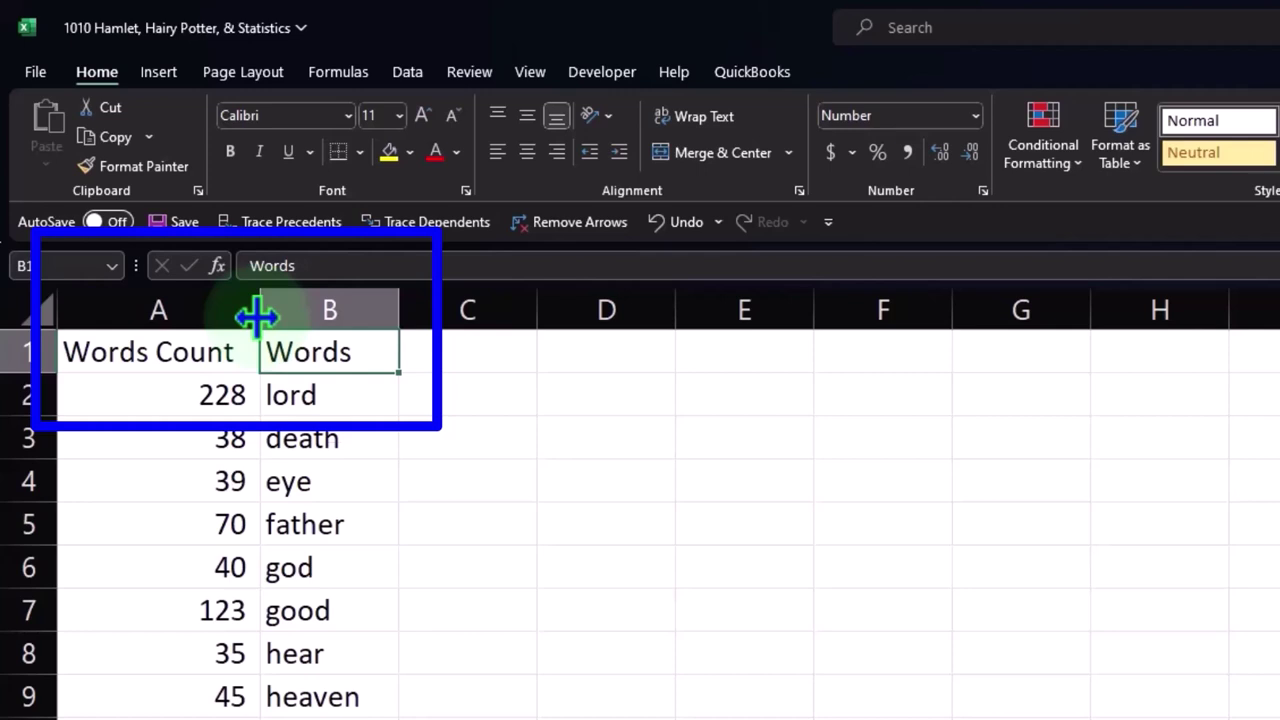
drag(257, 316, 191, 316)
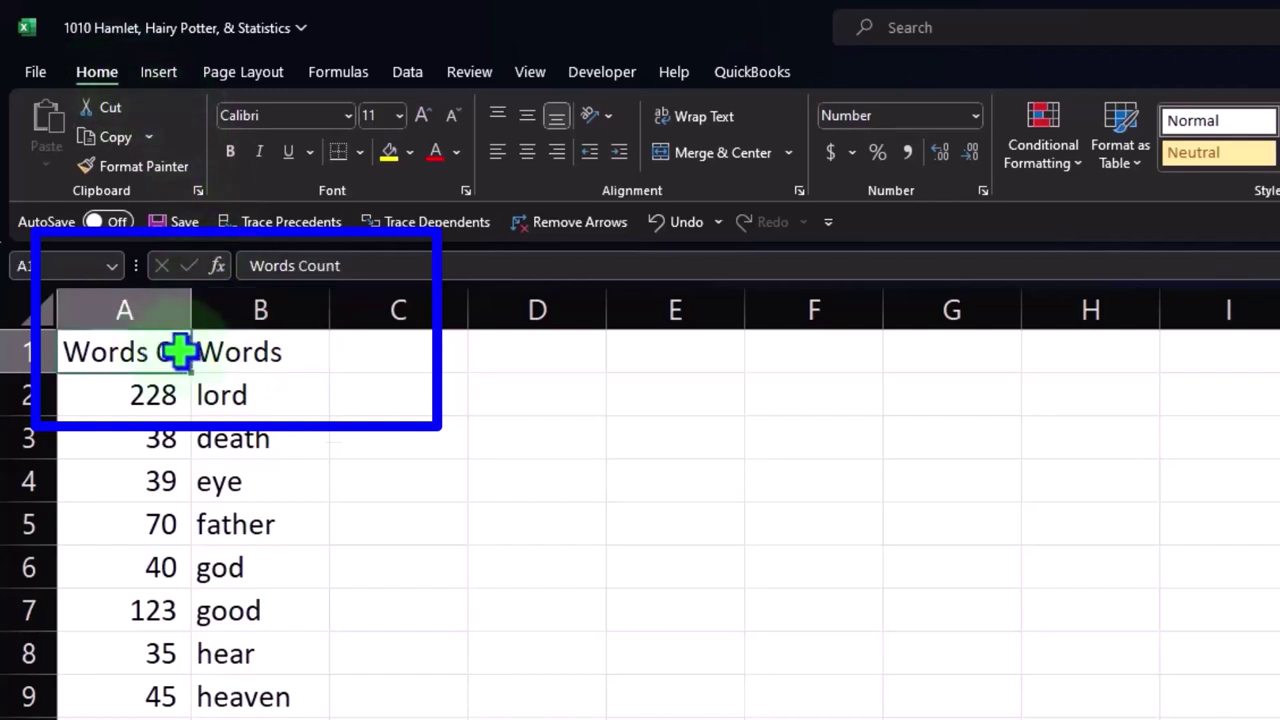
drag(178, 345, 206, 349)
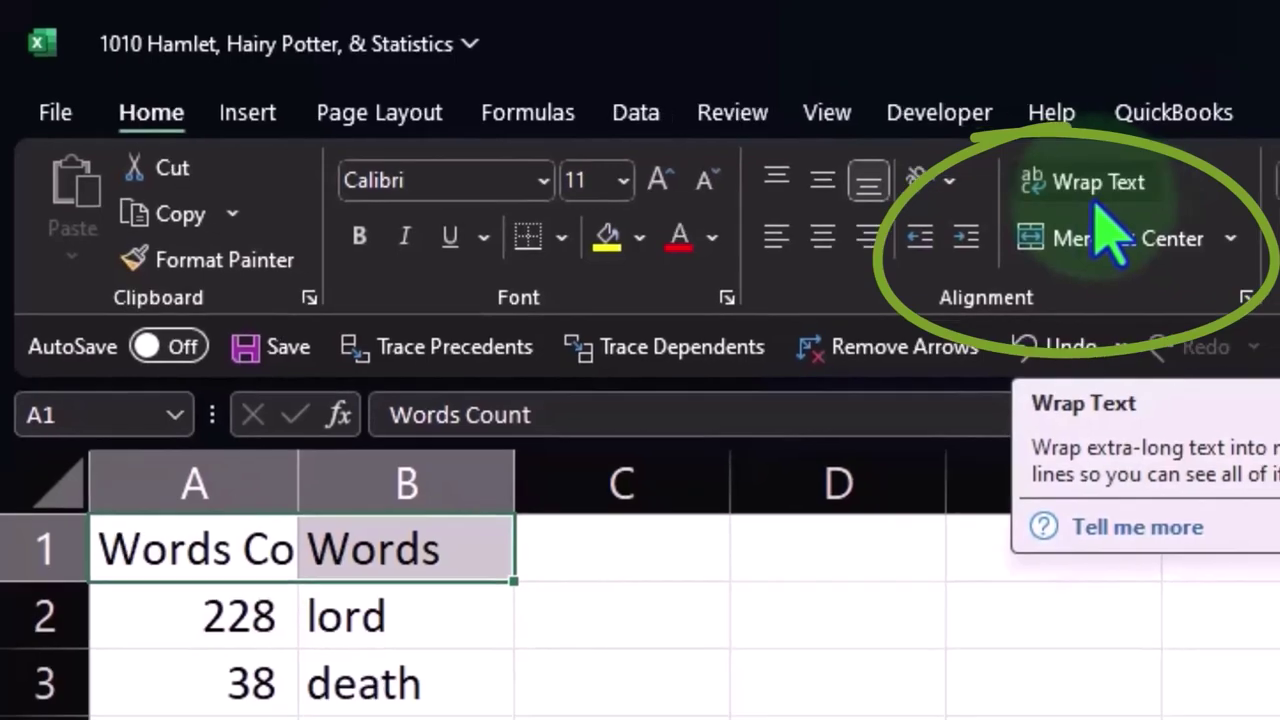
click(1097, 200)
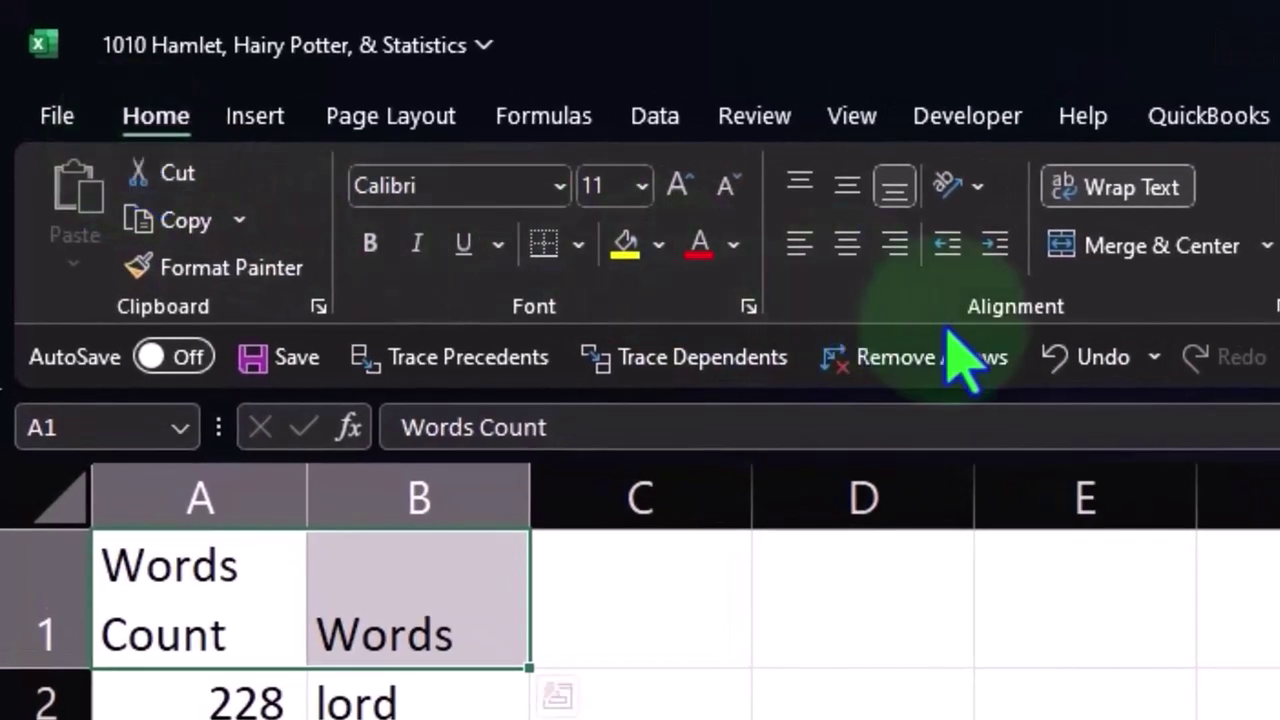
click(848, 190)
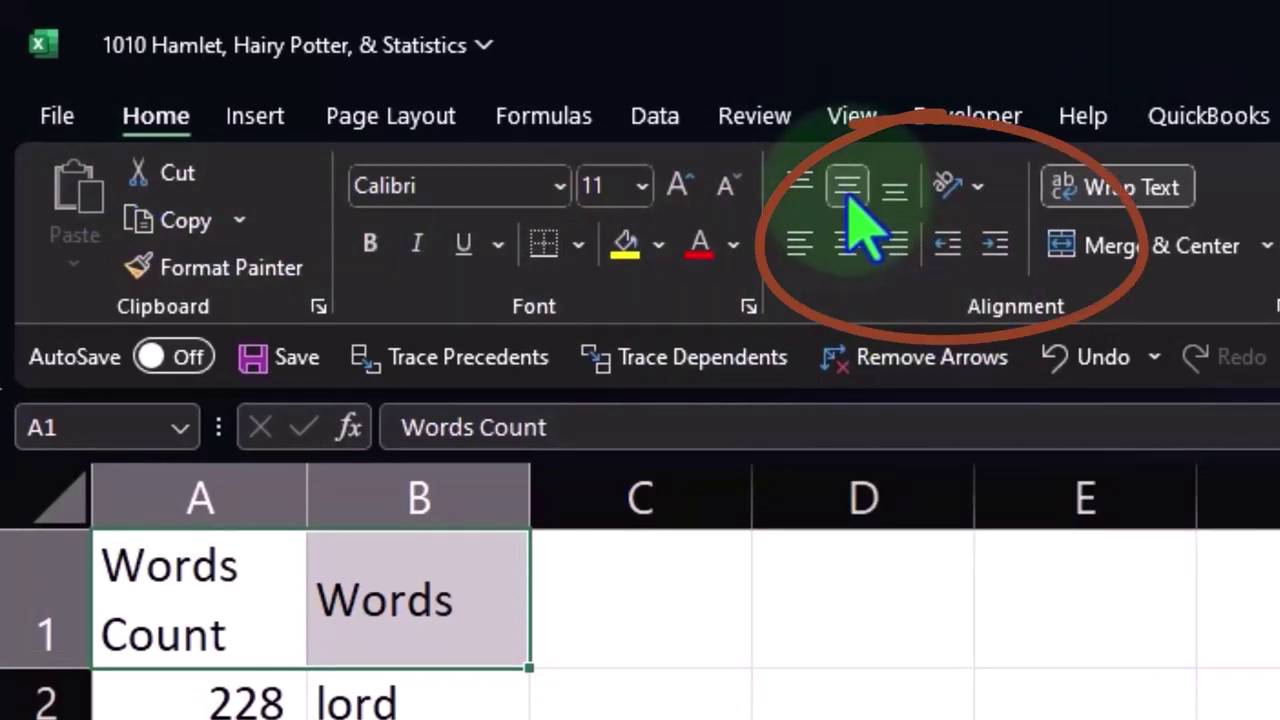
click(805, 183)
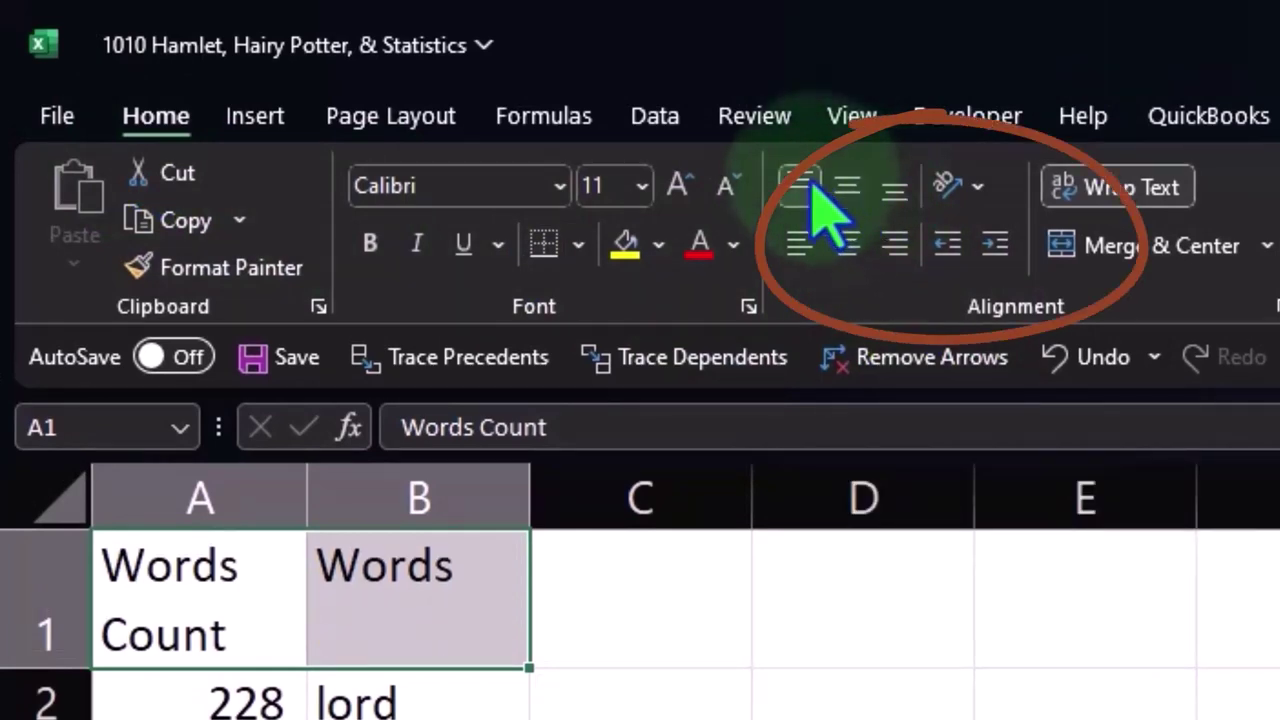
click(851, 263)
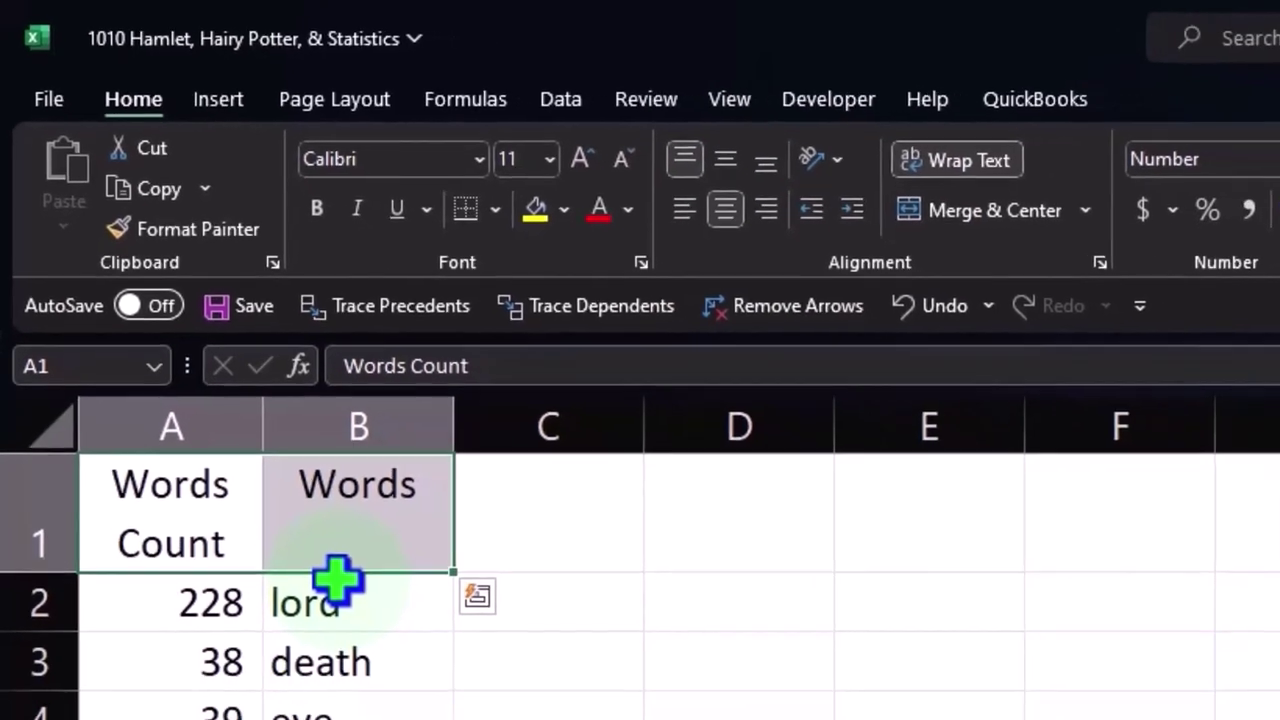
- Make the Words Count and Words headers bold
click(315, 600)
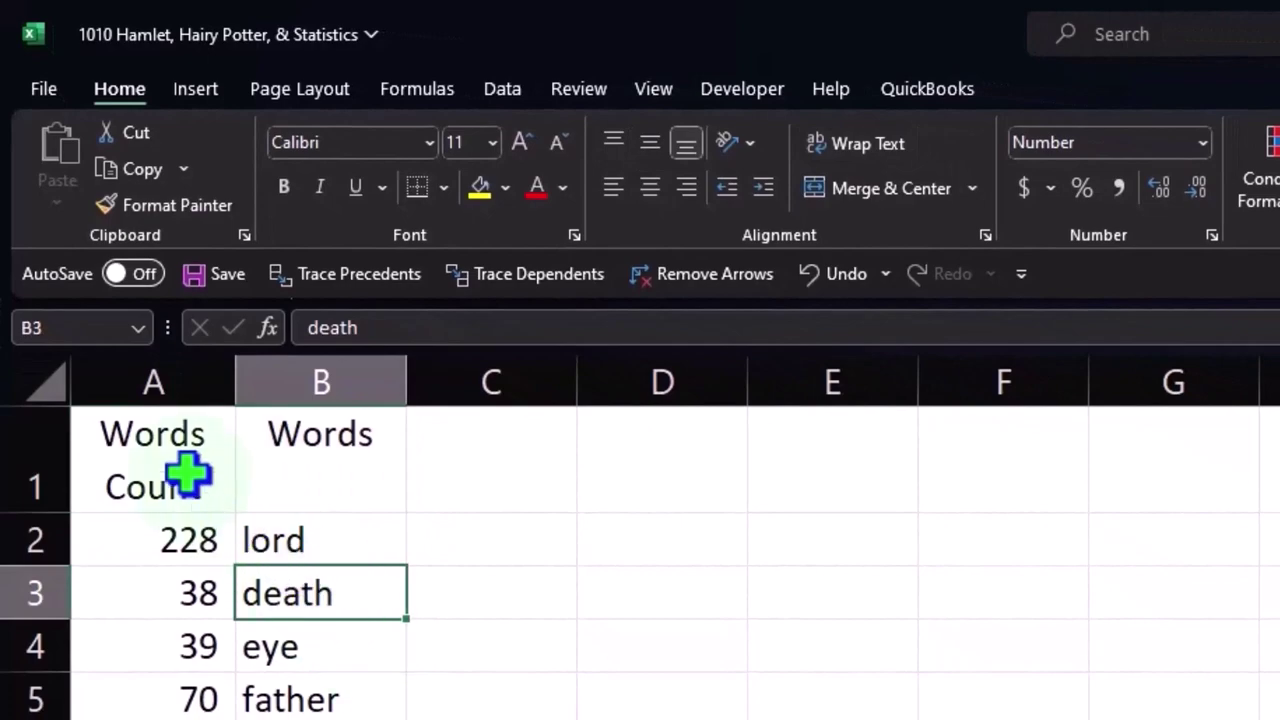
drag(186, 471, 257, 457)
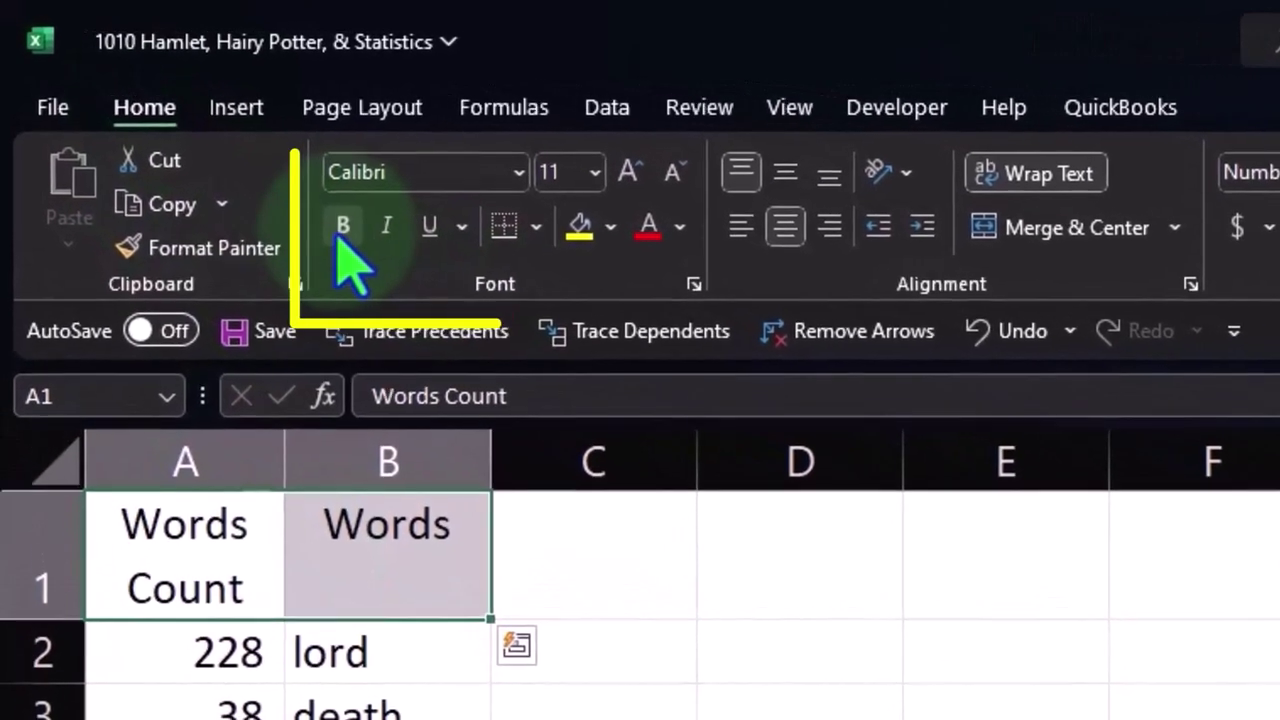
click(342, 226)
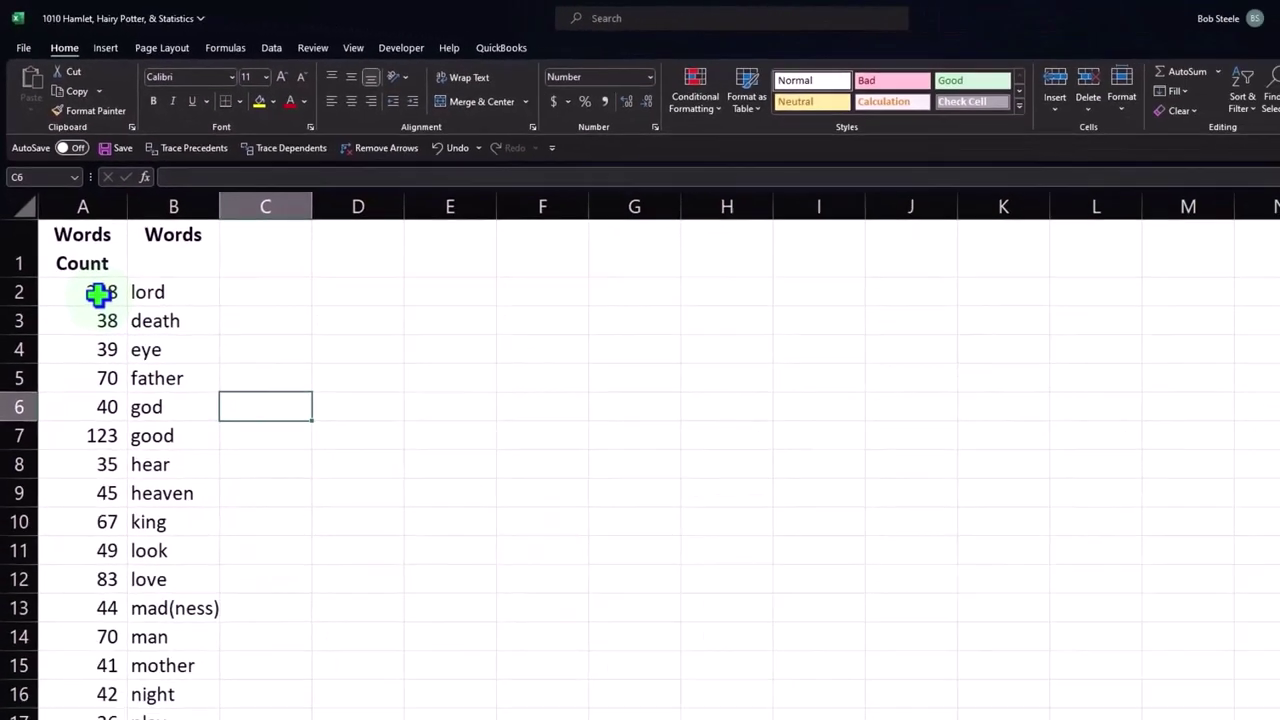
click(88, 258)
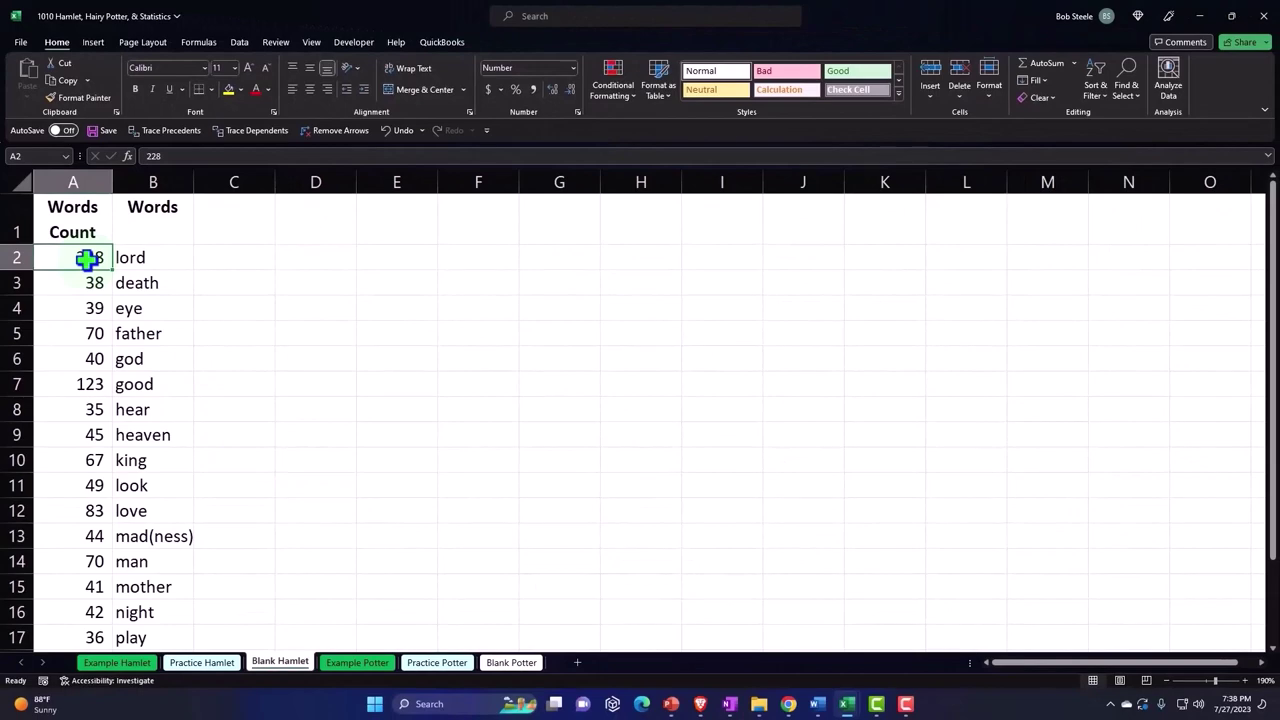
- Select the word table data and apply a filter to its headers
scroll(80, 340, down, 1)
scroll(80, 343, down, 2)
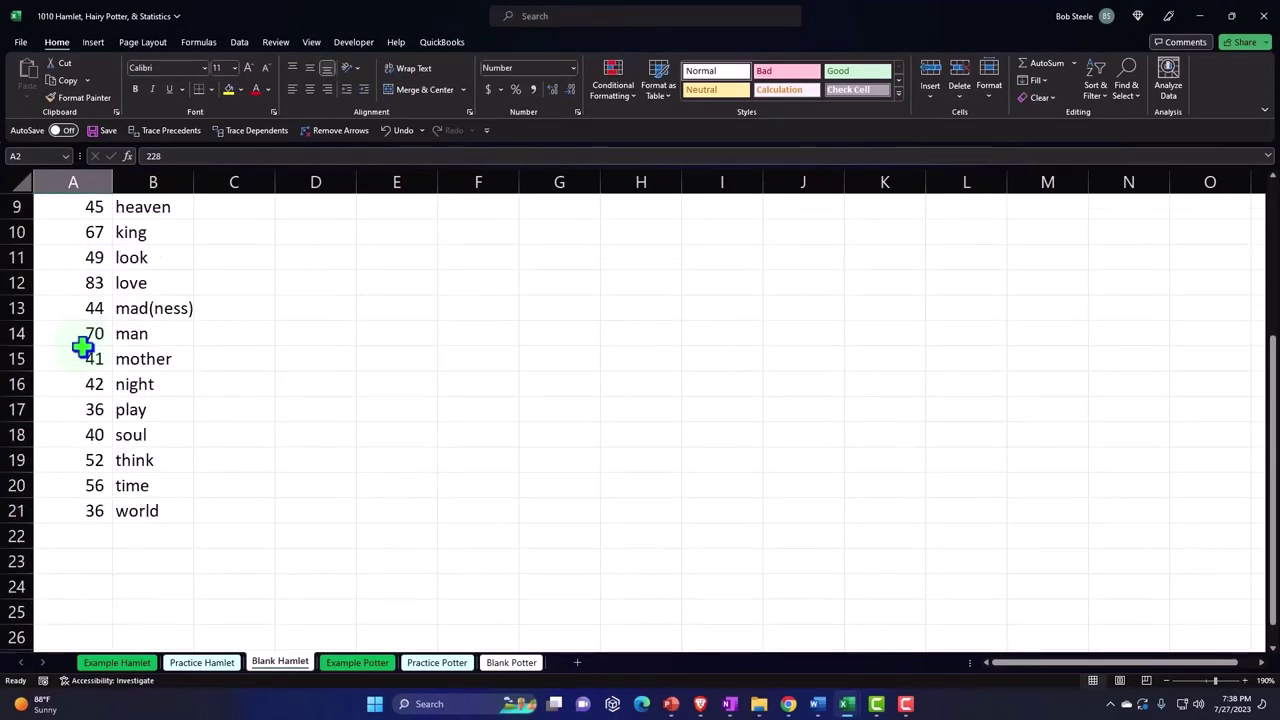
scroll(107, 405, up, 3)
drag(157, 258, 163, 402)
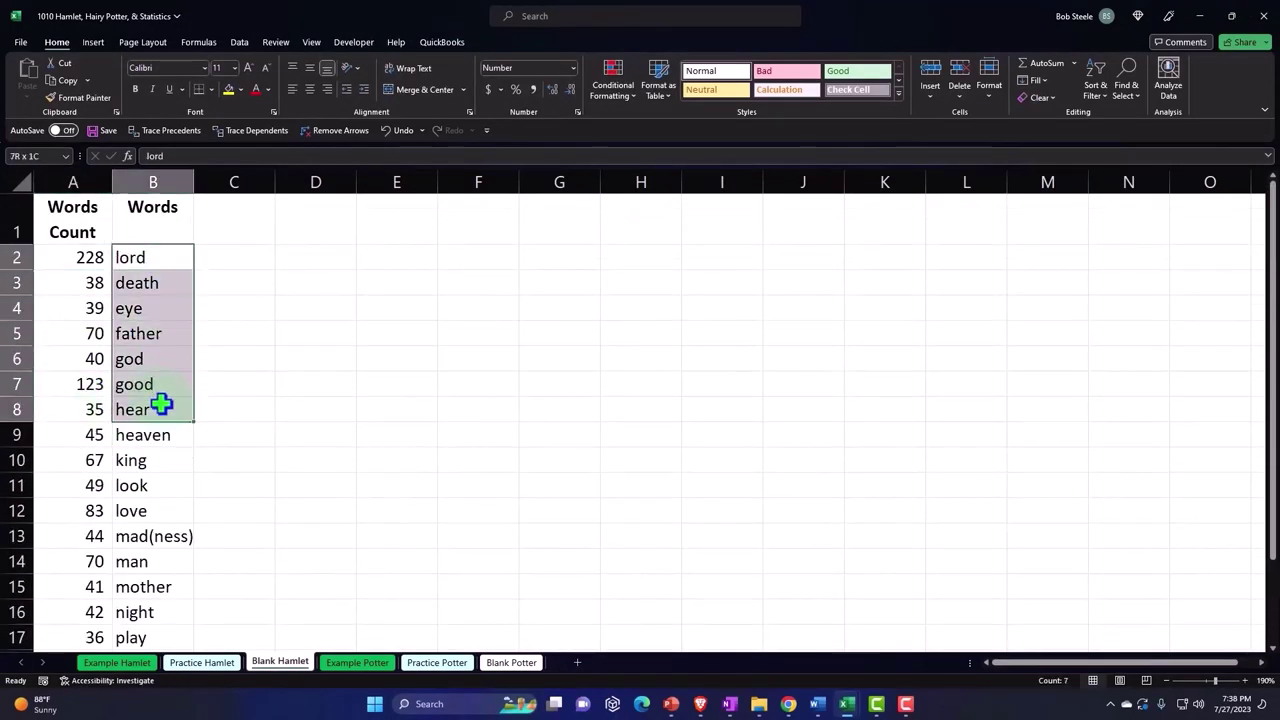
mouse_move(86, 257)
mouse_down()
mouse_move(83, 293)
mouse_move(184, 632)
mouse_up()
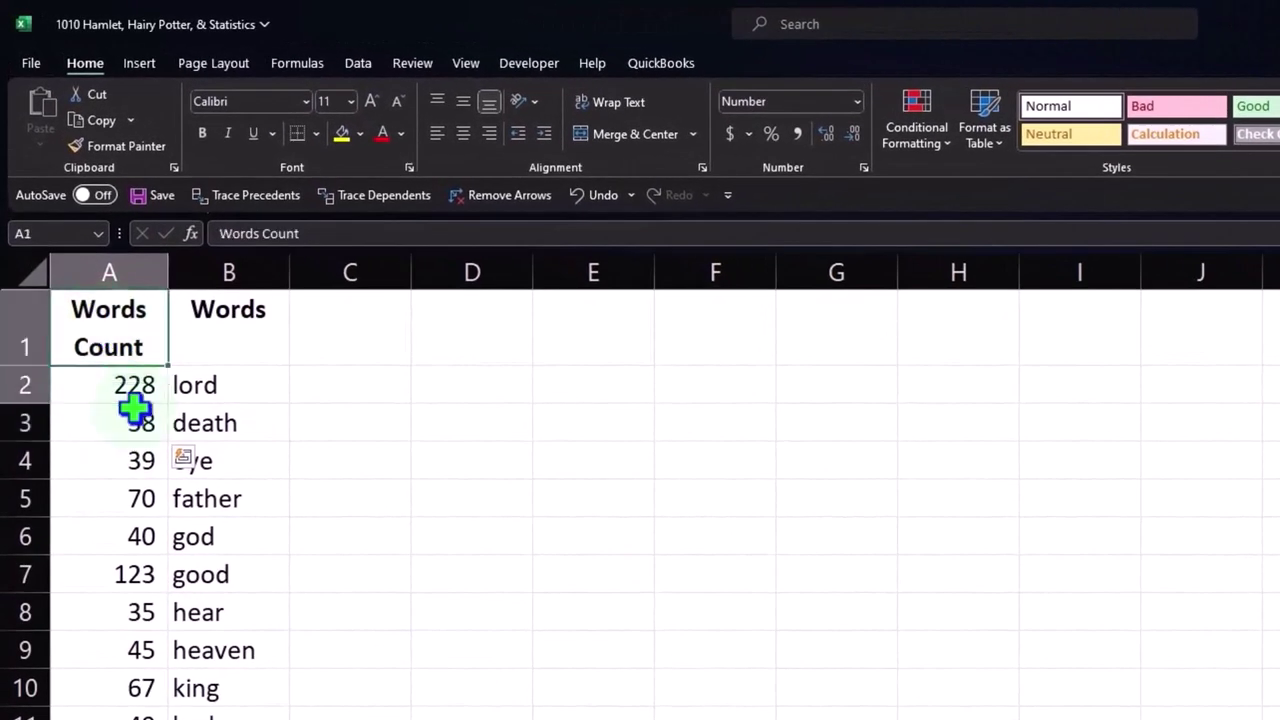
drag(207, 712, 207, 718)
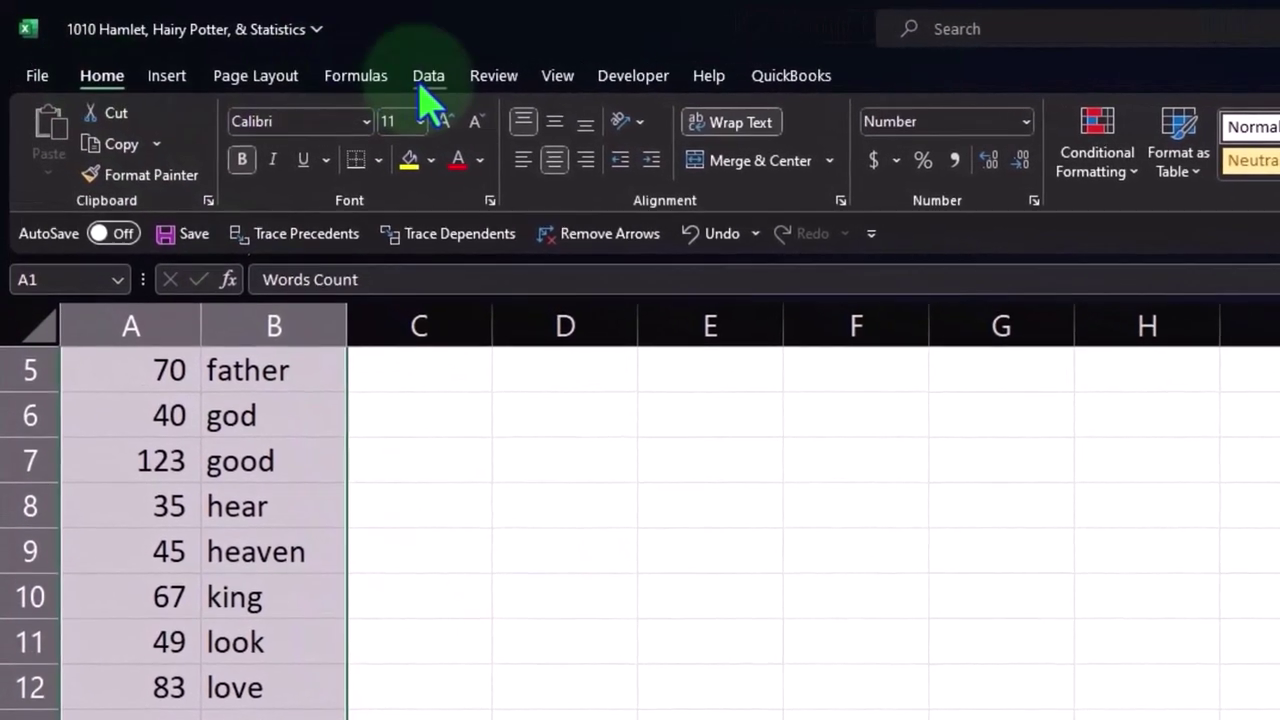
click(390, 74)
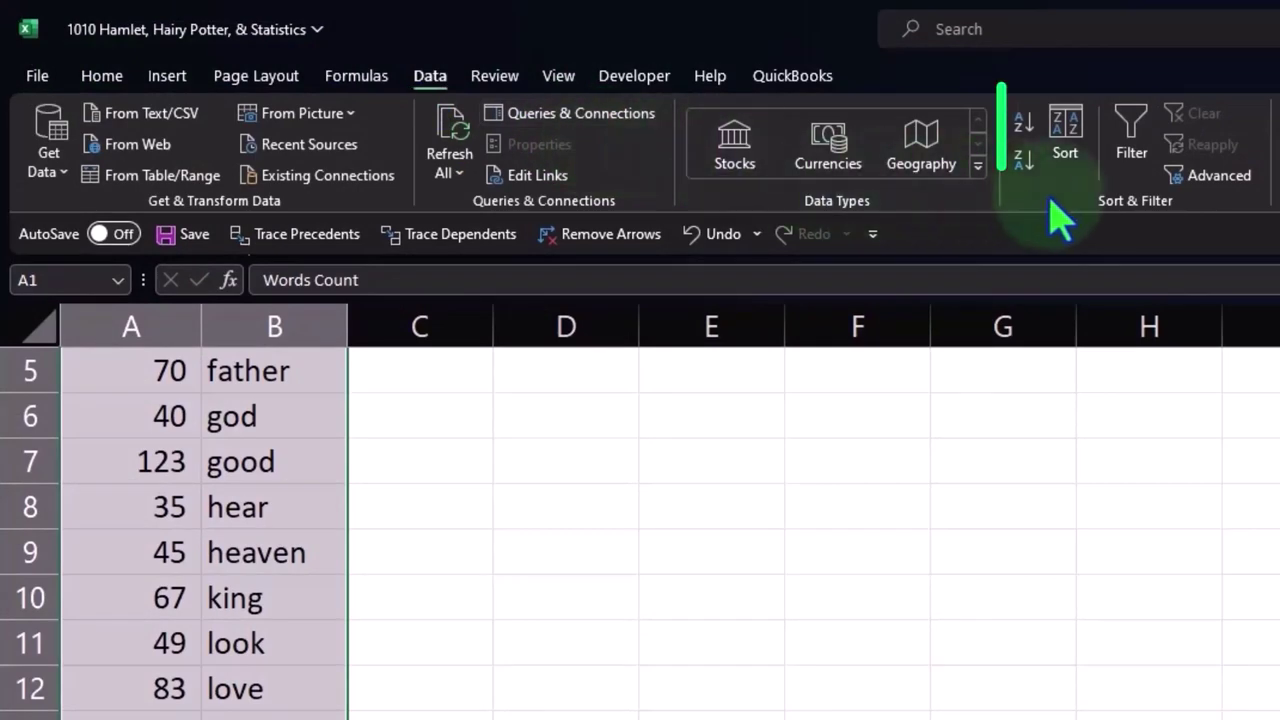
click(1133, 160)
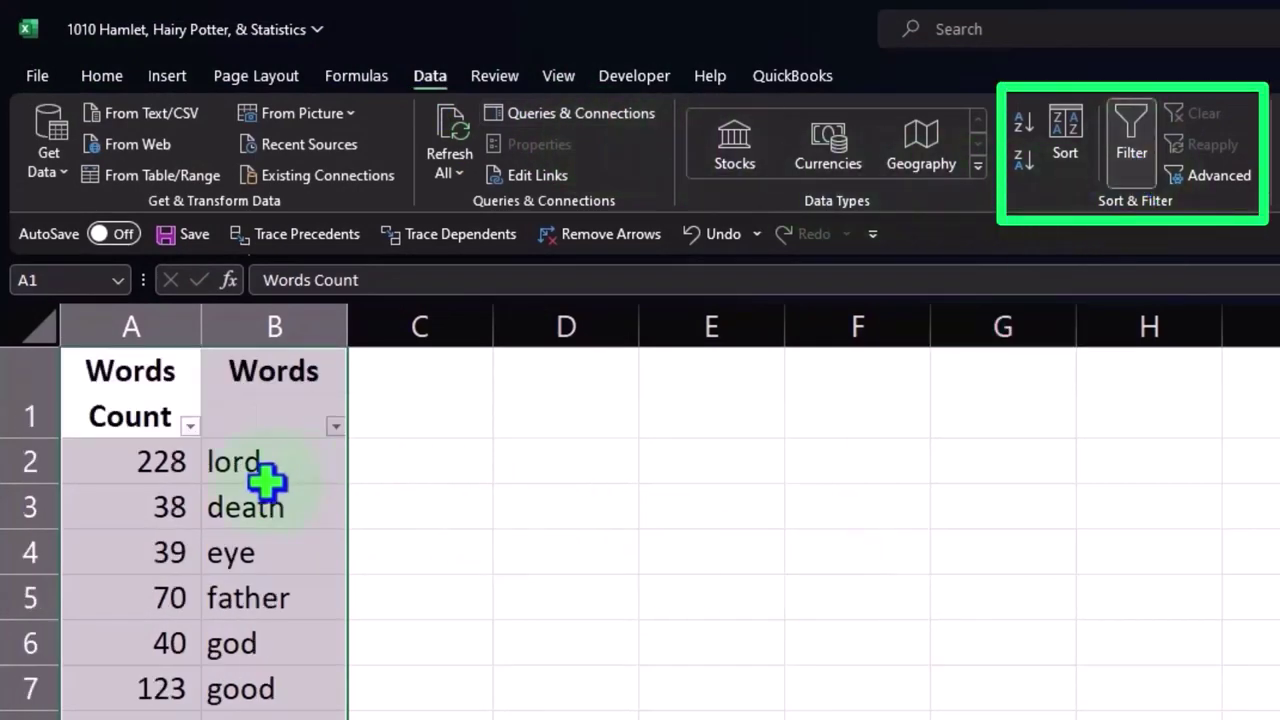
- Check the Words Count filter dropdown, then turn filtering off and reselect the word data
click(266, 470)
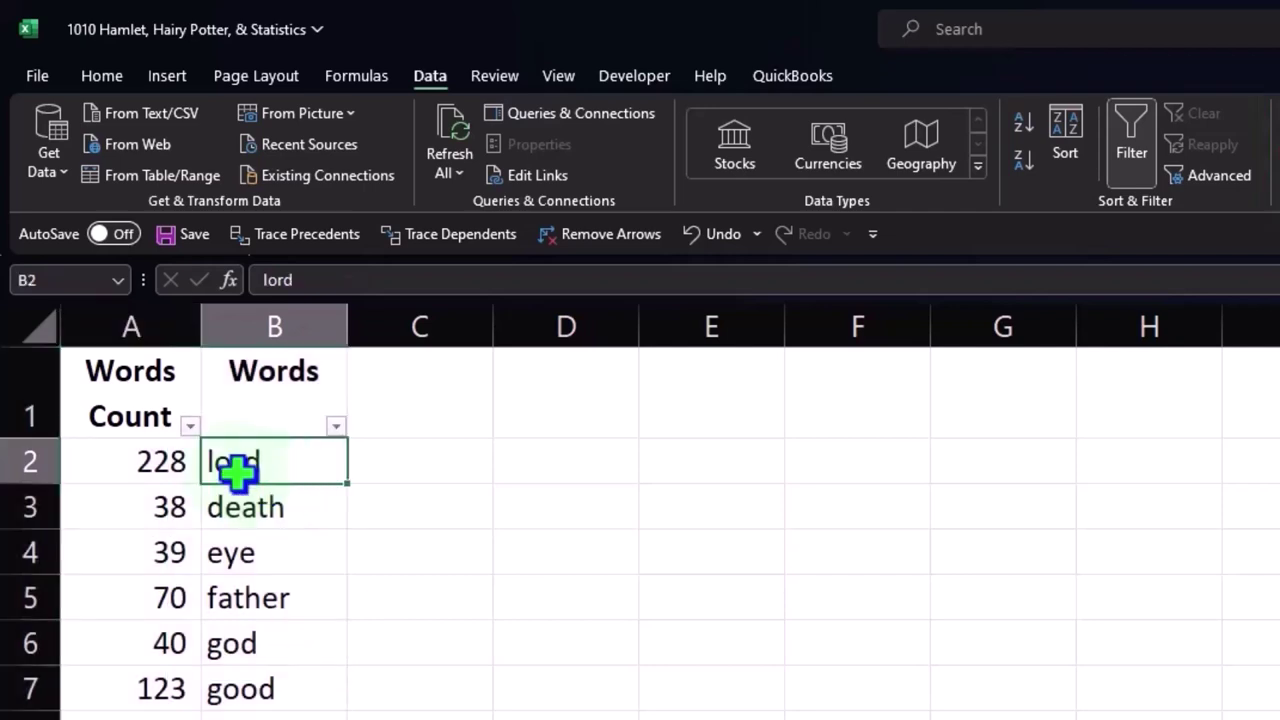
click(191, 426)
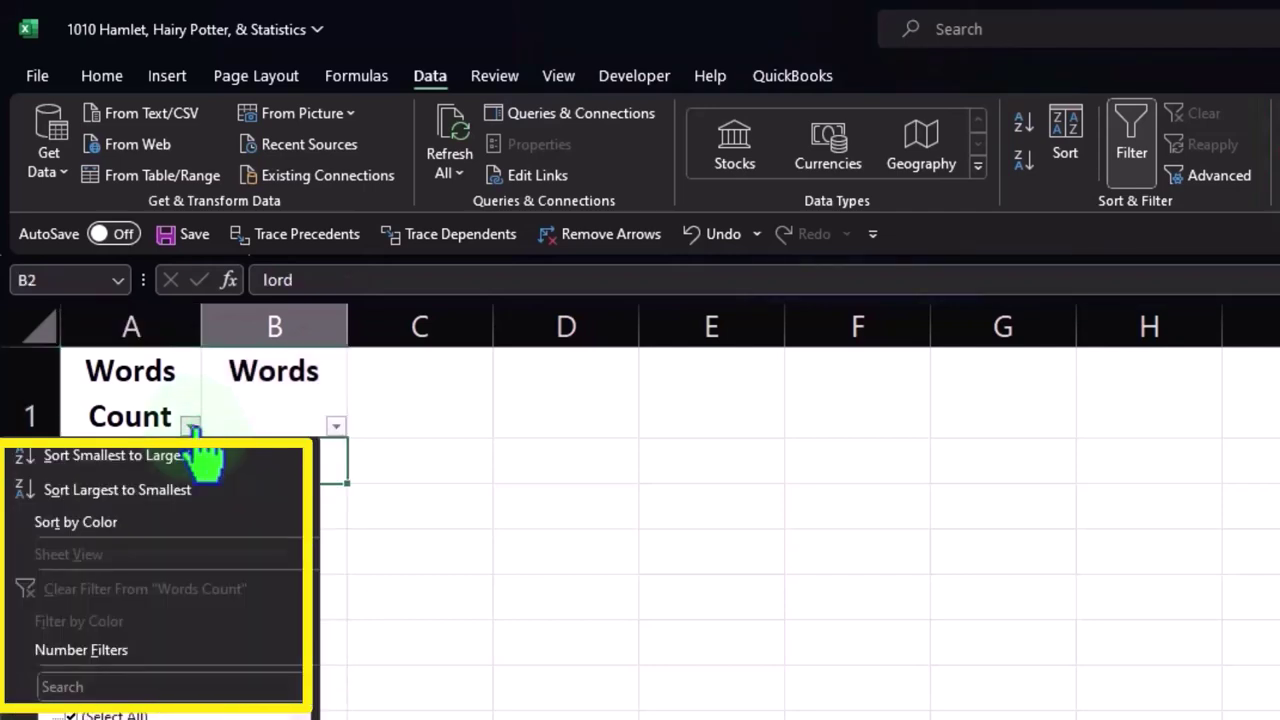
click(193, 428)
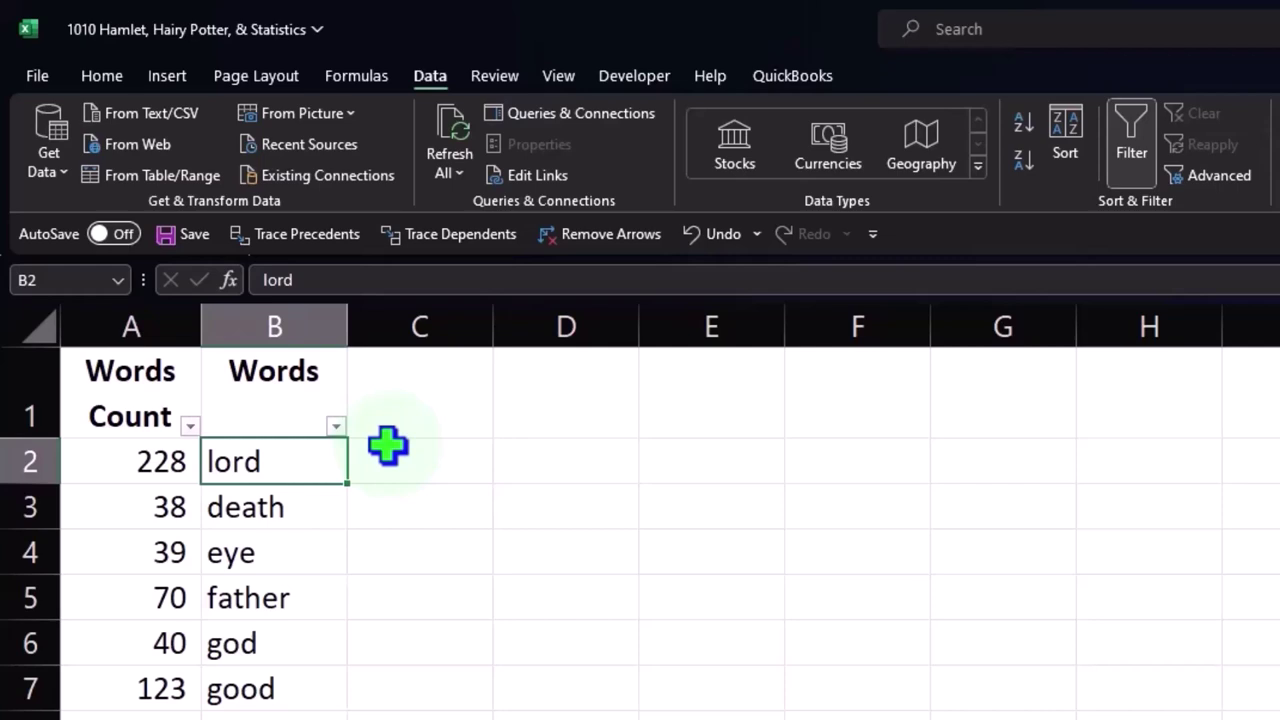
click(1135, 165)
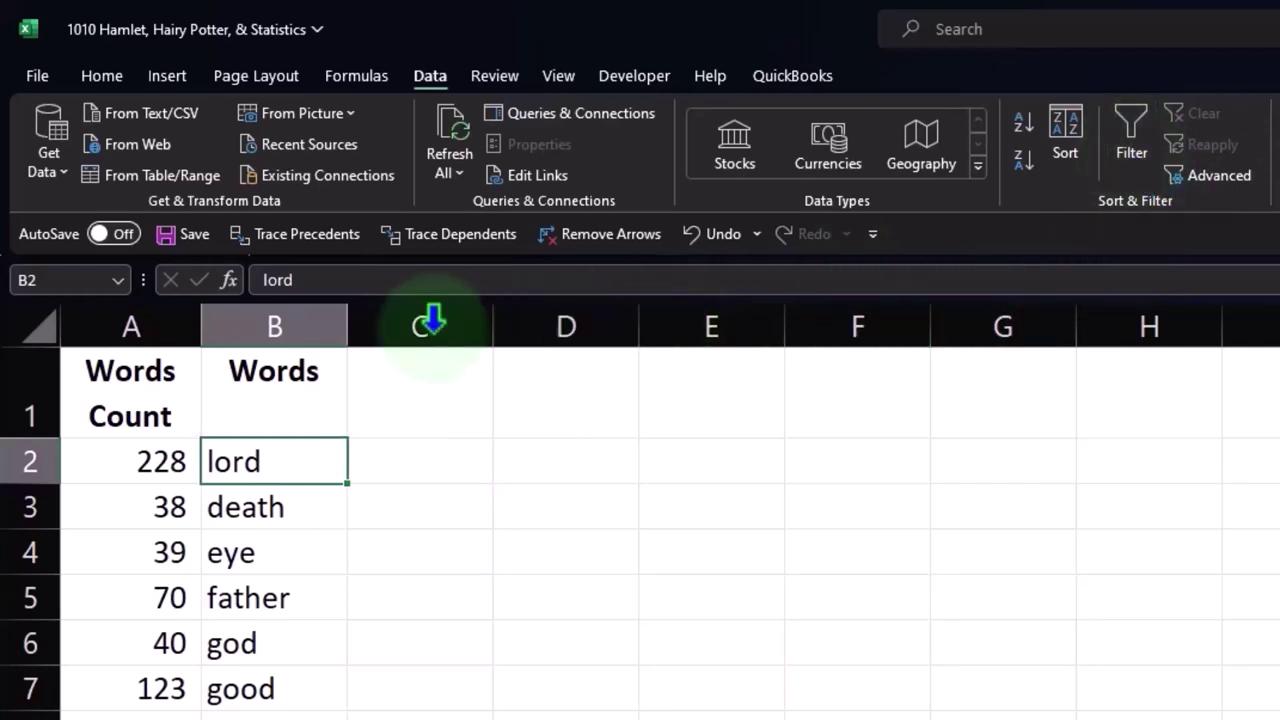
click(161, 508)
mouse_move(121, 349)
mouse_down()
mouse_move(145, 675)
mouse_move(147, 614)
mouse_up()
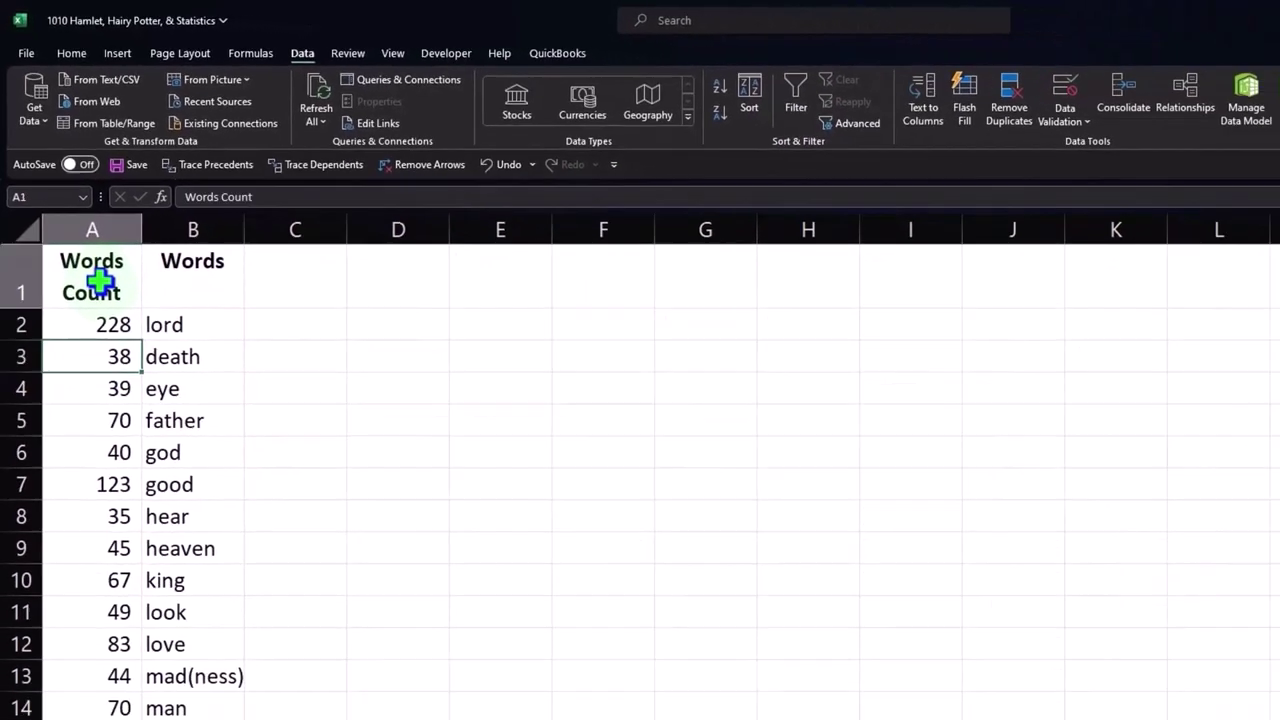
- Show the Insert ribbon and scroll through the 20-word list from lord (228) to world (36)
scroll(147, 500, up, 2)
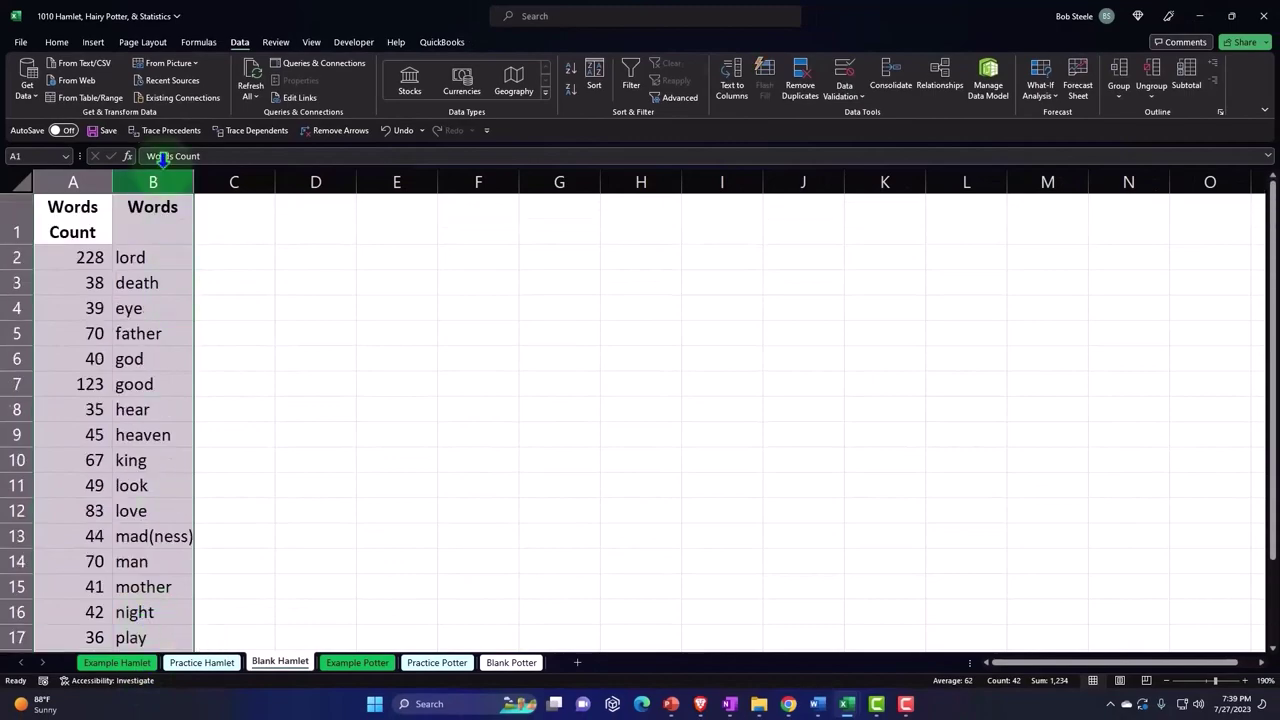
click(119, 54)
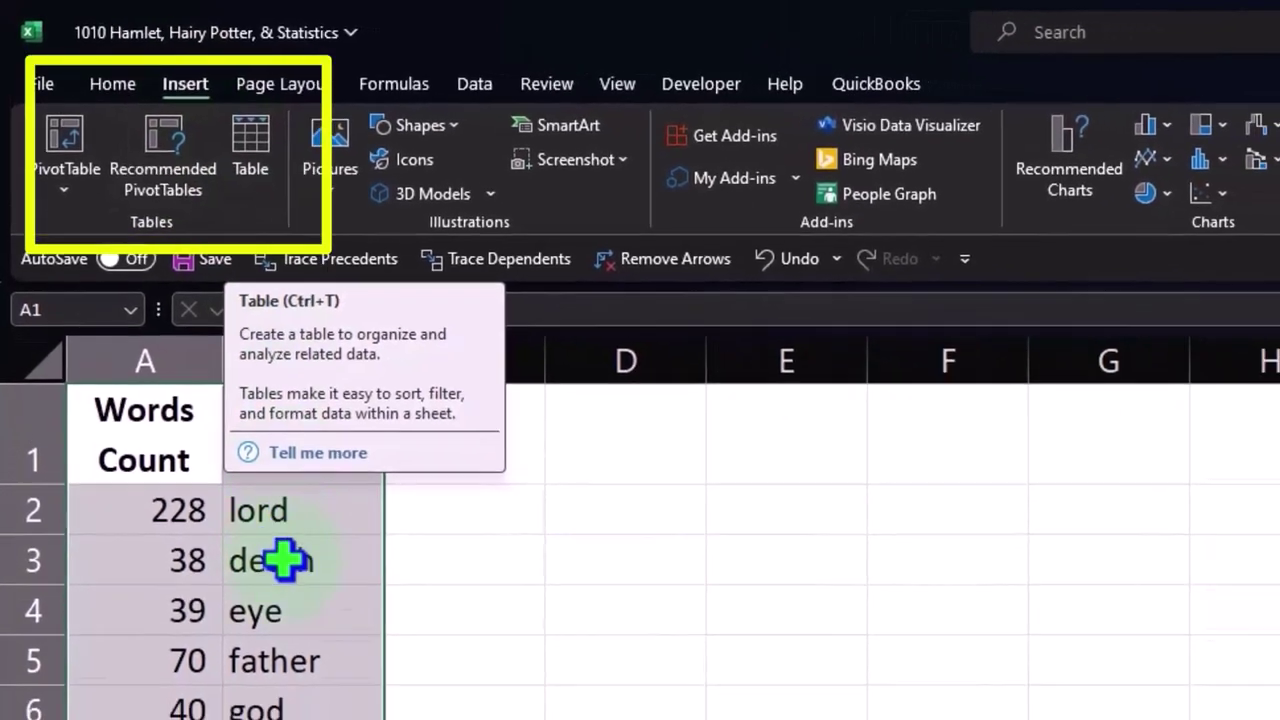
click(229, 553)
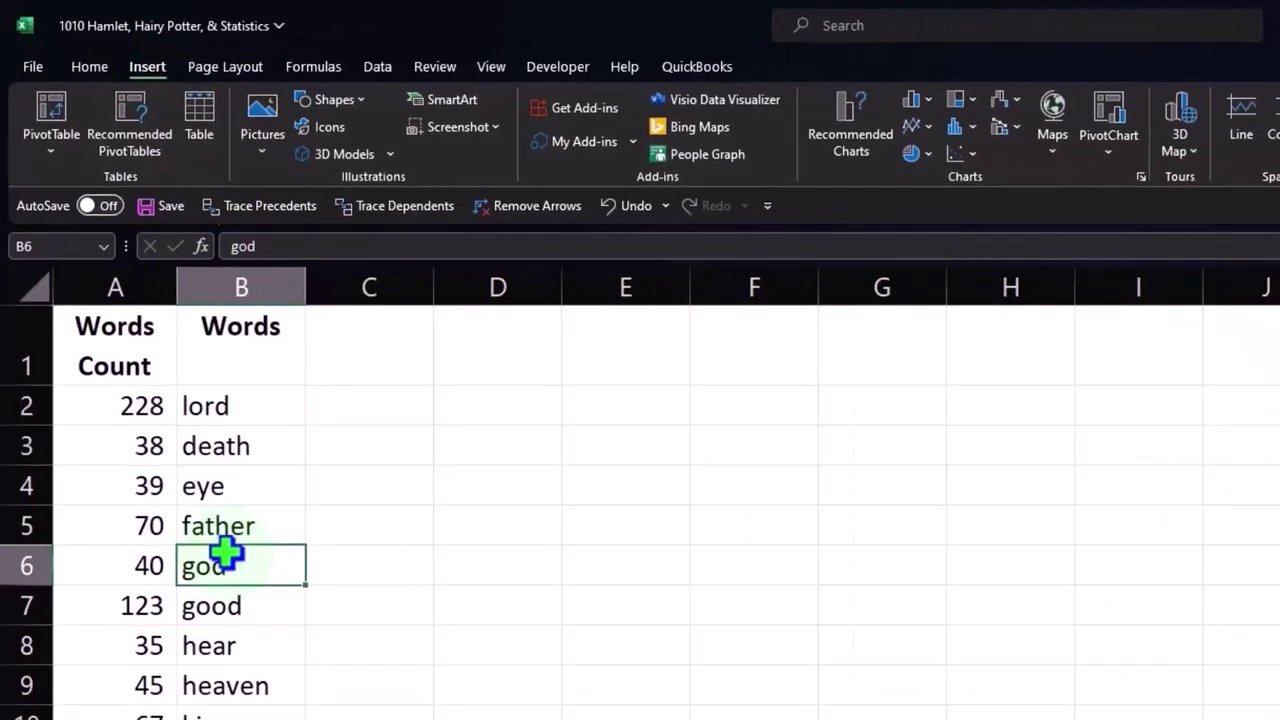
scroll(147, 488, down, 1)
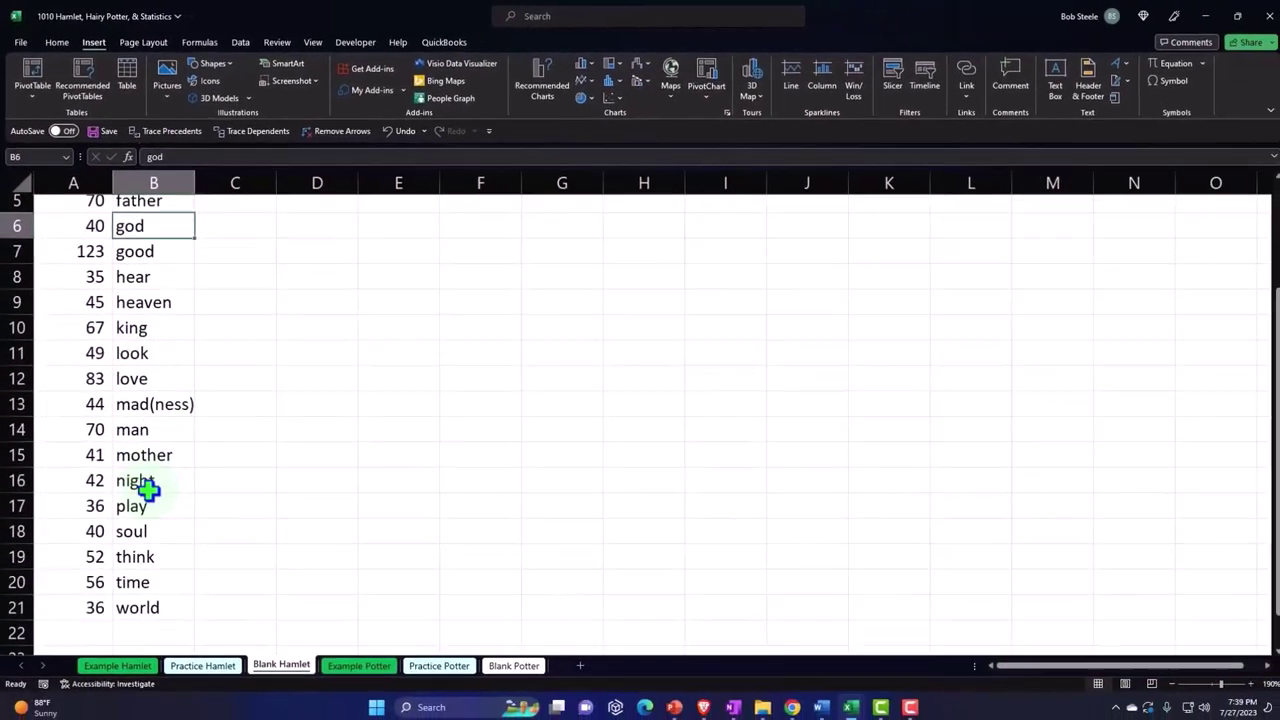
scroll(147, 488, down, 1)
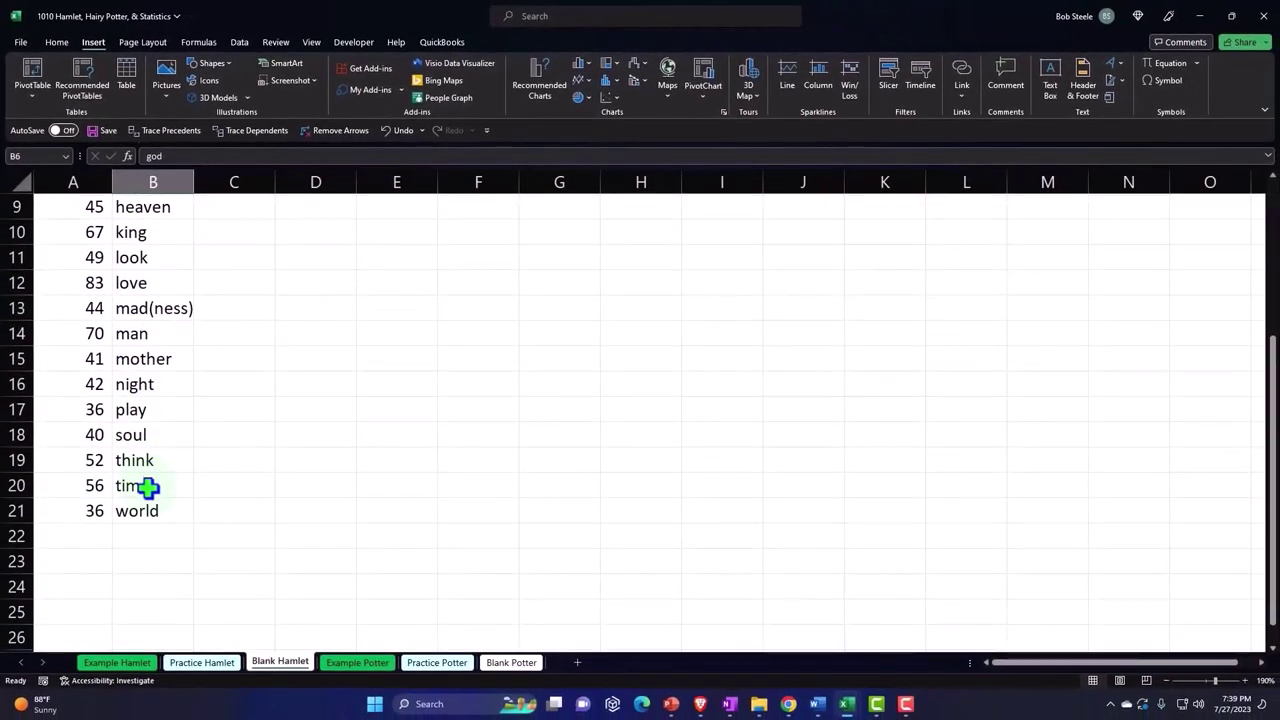
scroll(147, 488, up, 2)
scroll(147, 488, up, 1)
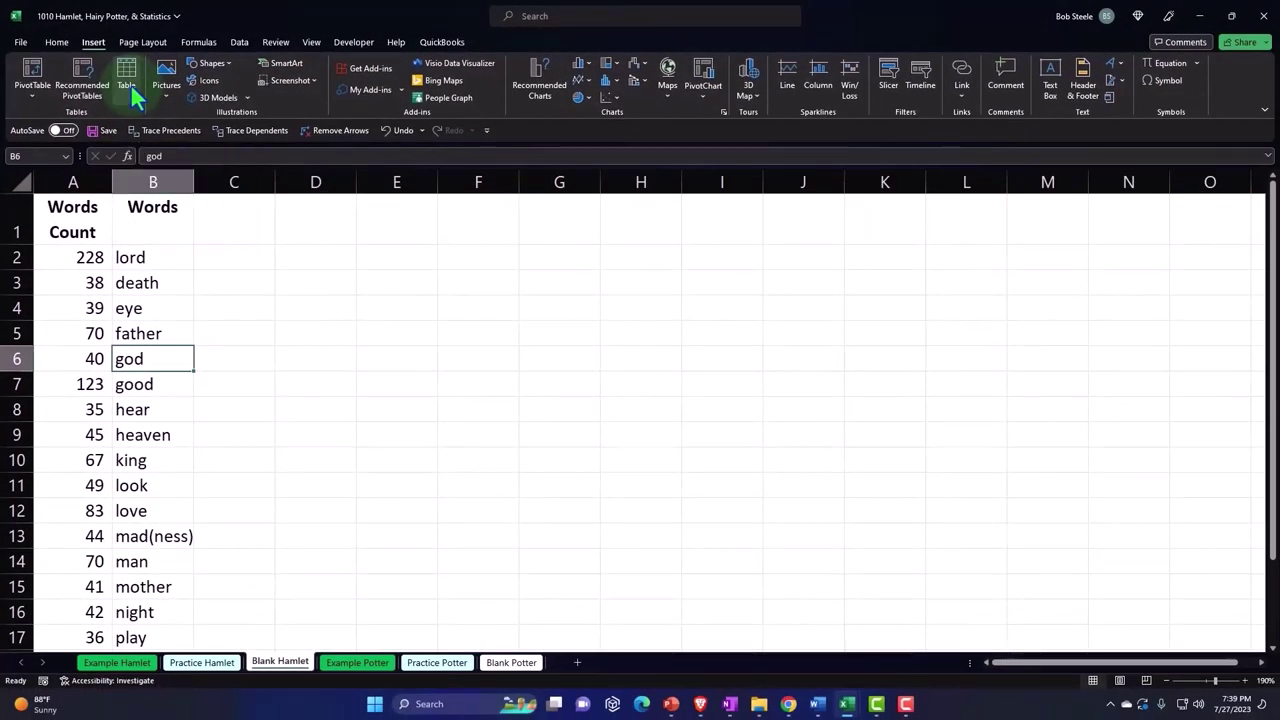
- Create a table from $A$1:$B$21 with a header row, producing banded Table7
click(128, 85)
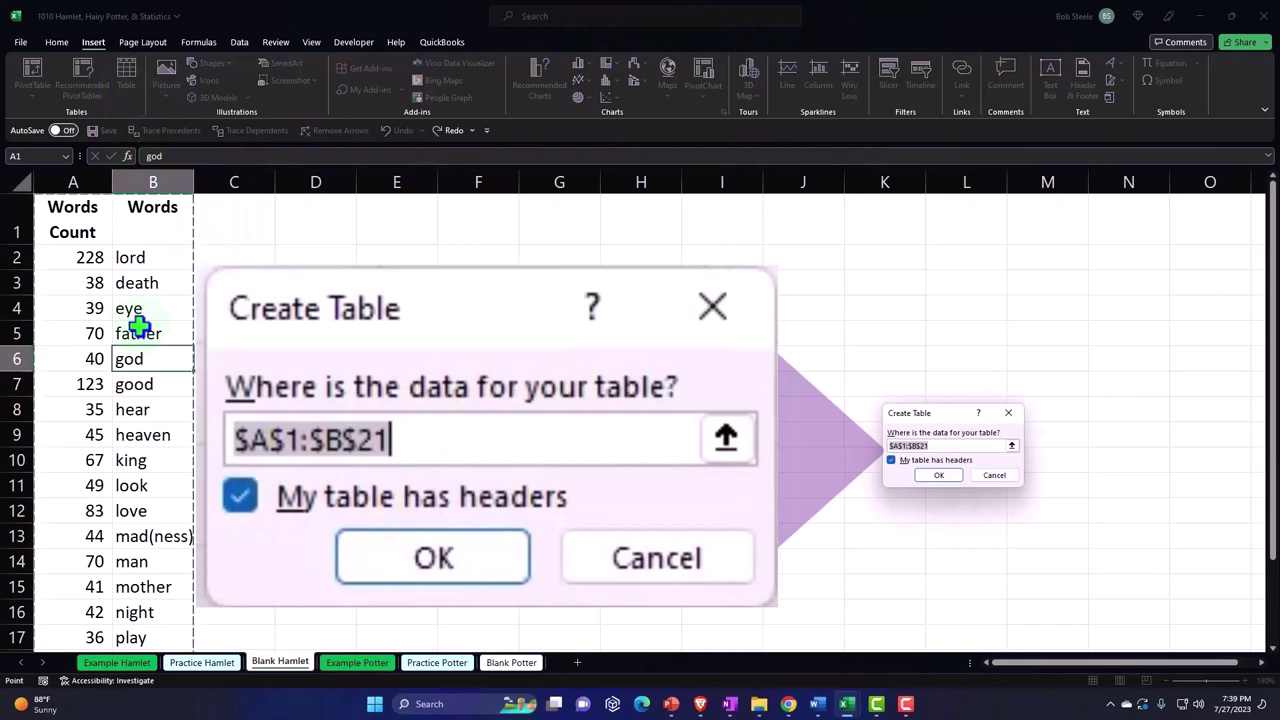
scroll(138, 326, down, 3)
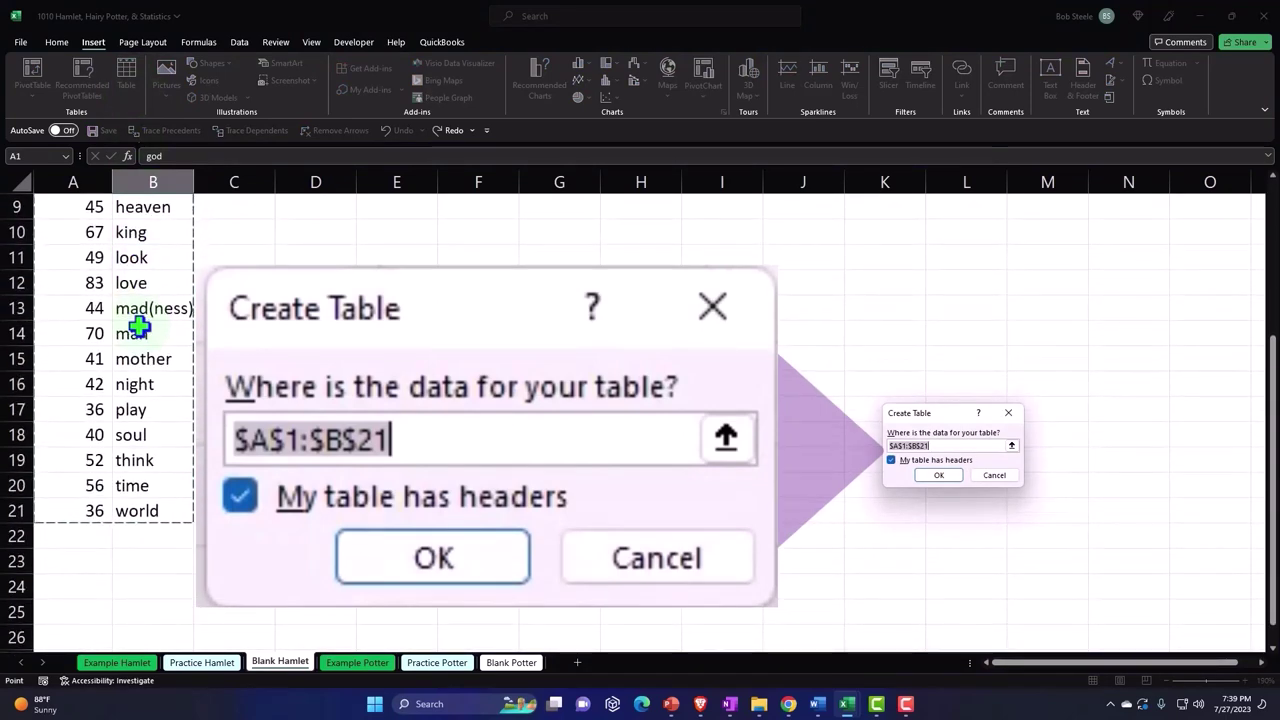
scroll(138, 326, up, 3)
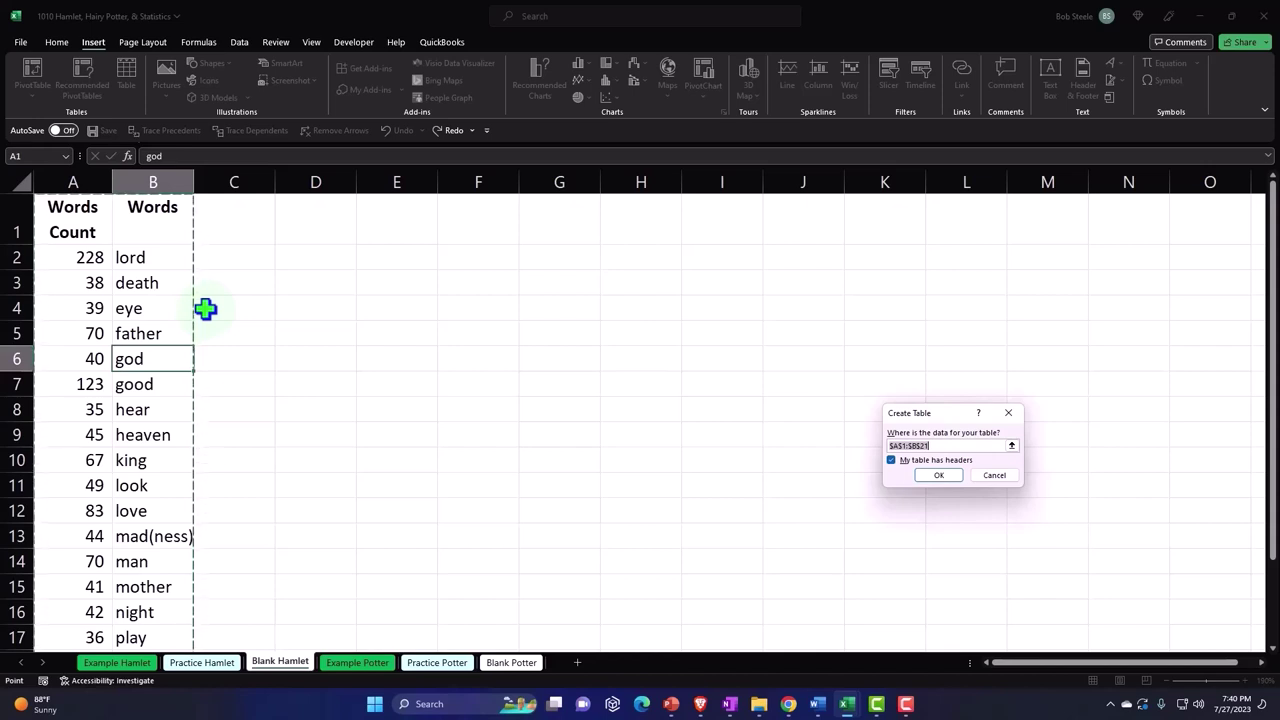
drag(920, 416, 300, 249)
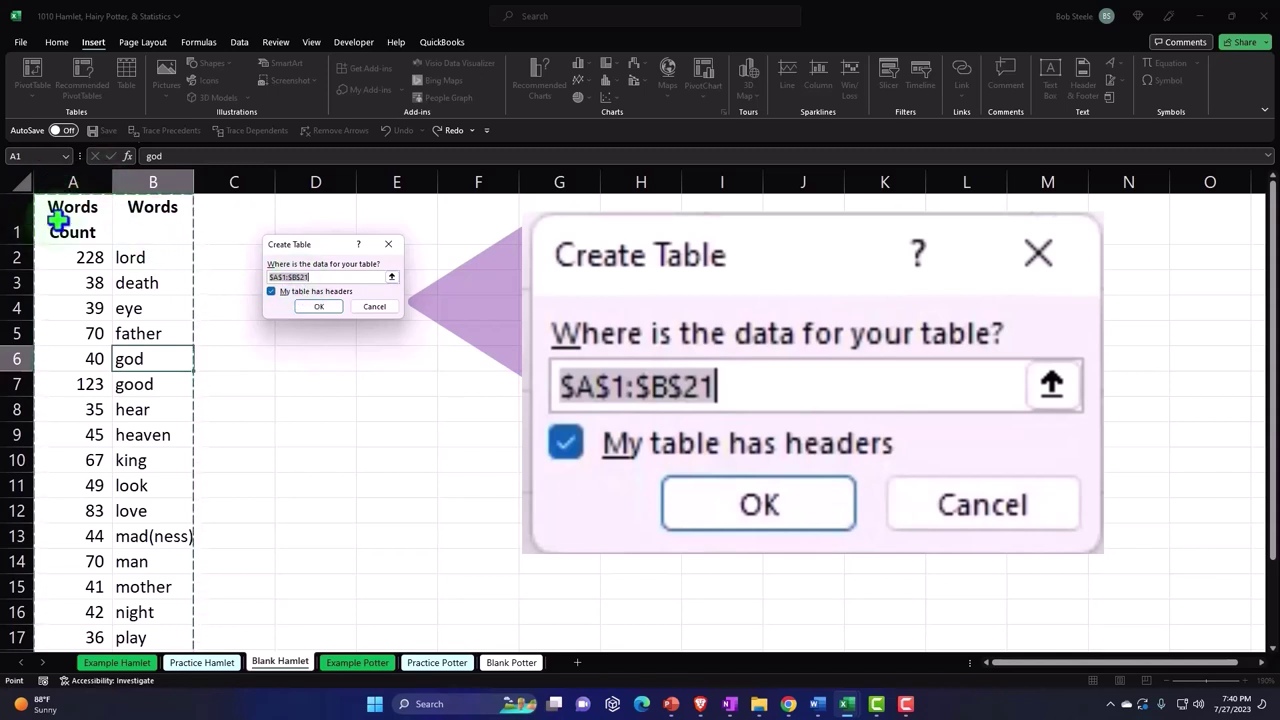
scroll(95, 301, down, 1)
scroll(95, 301, down, 2)
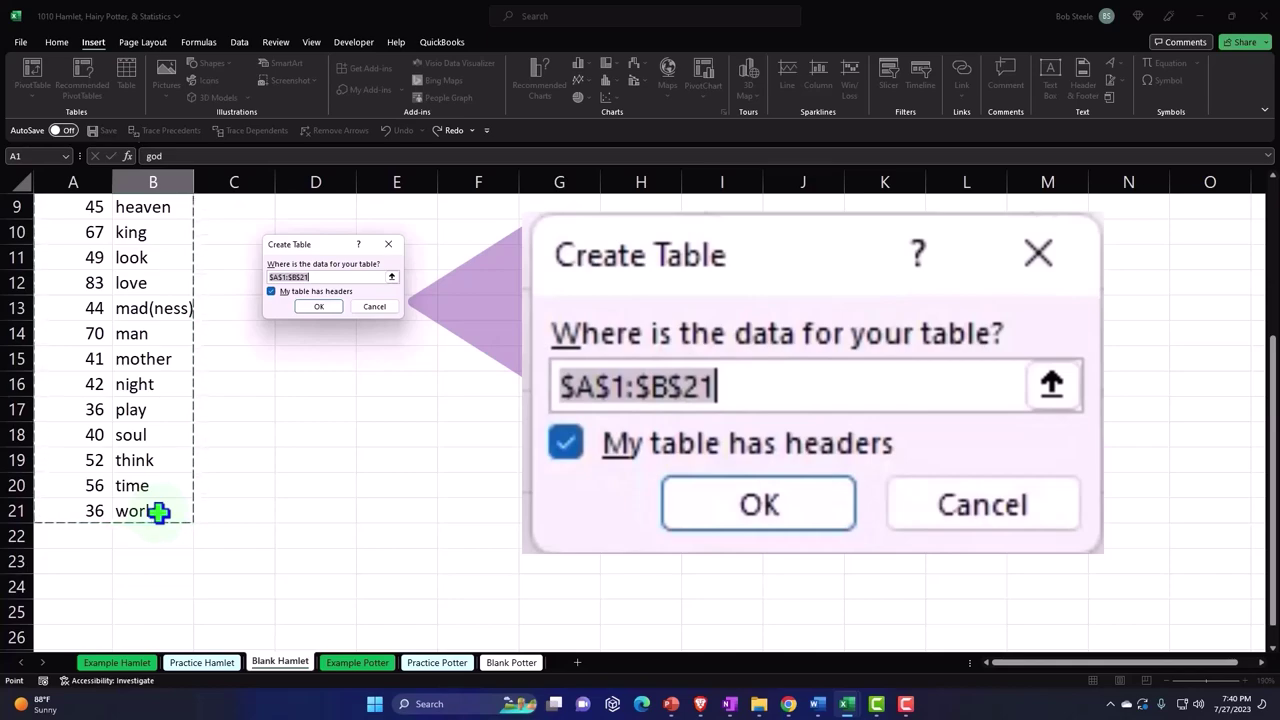
scroll(158, 512, up, 3)
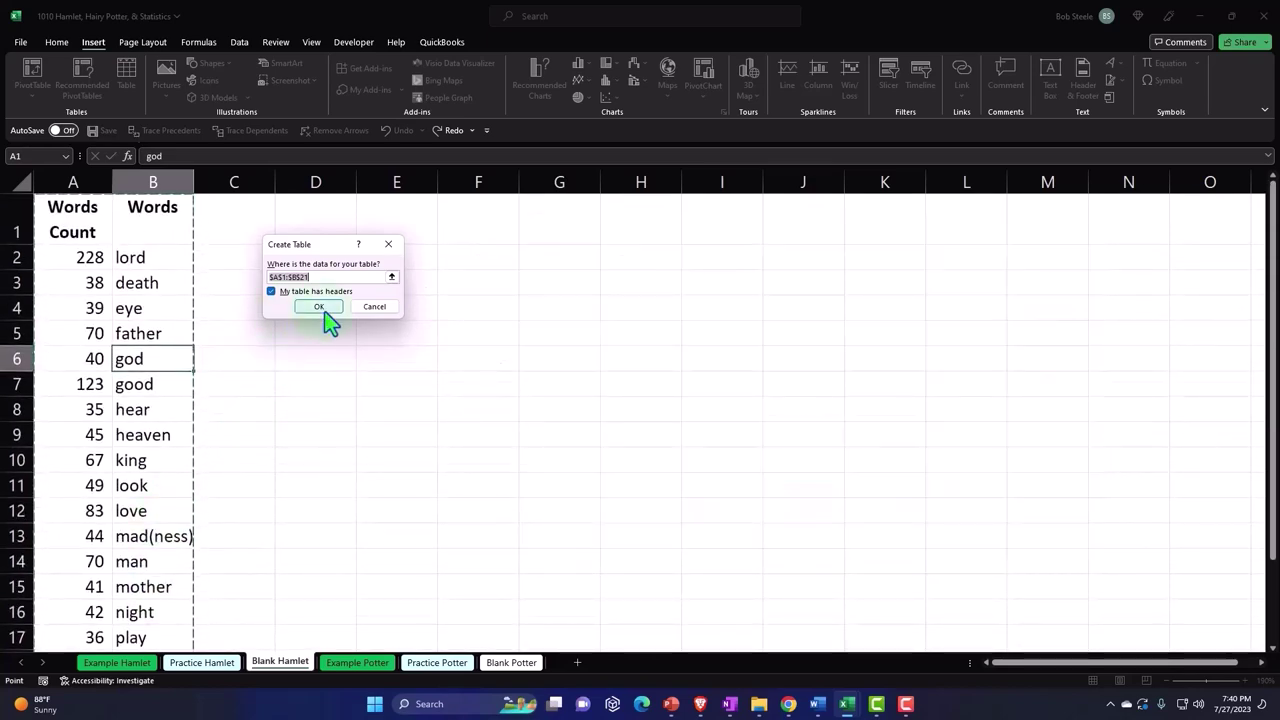
click(322, 308)
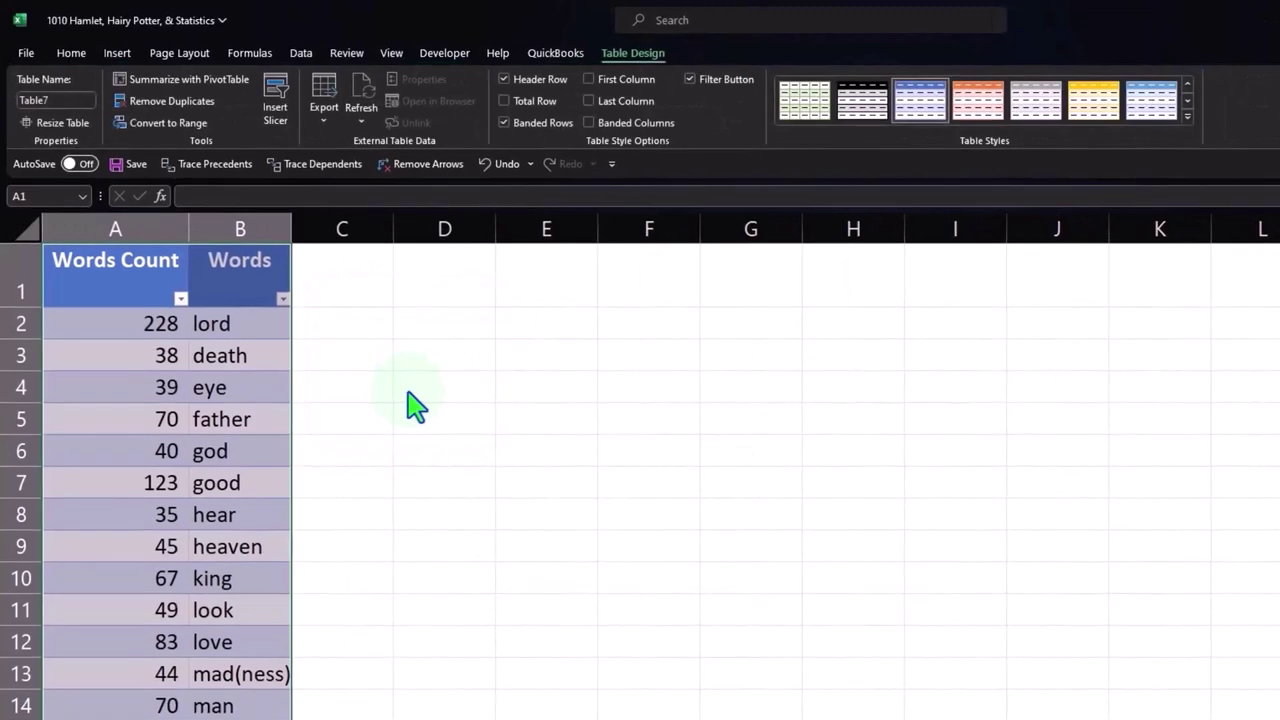
- Narrow column A and sort Words Count largest to smallest, putting lord (228) first
click(410, 390)
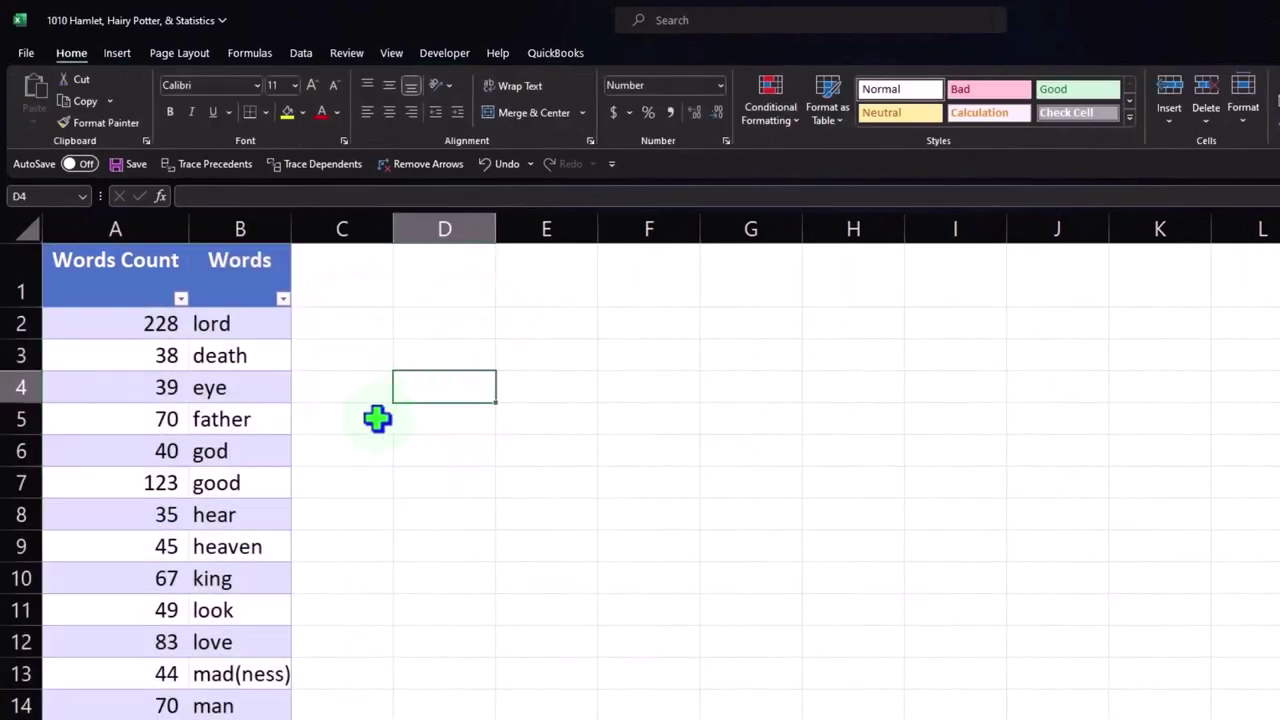
drag(190, 226, 150, 238)
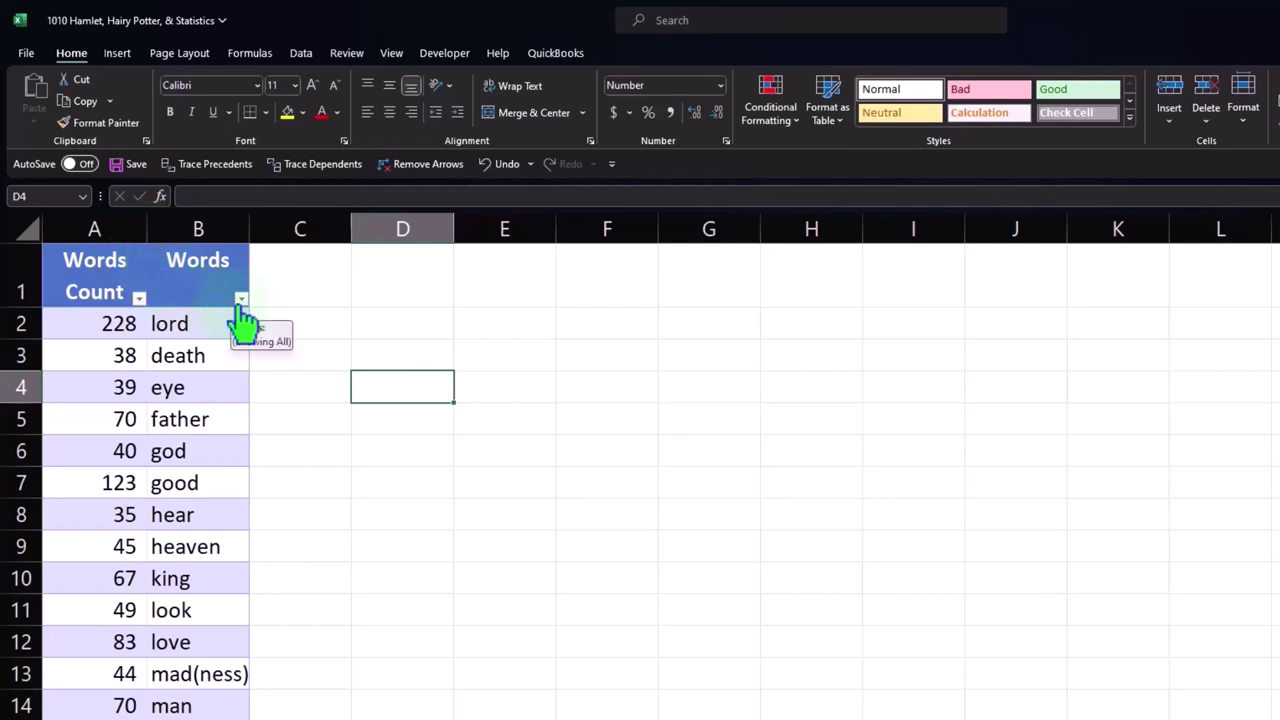
click(140, 299)
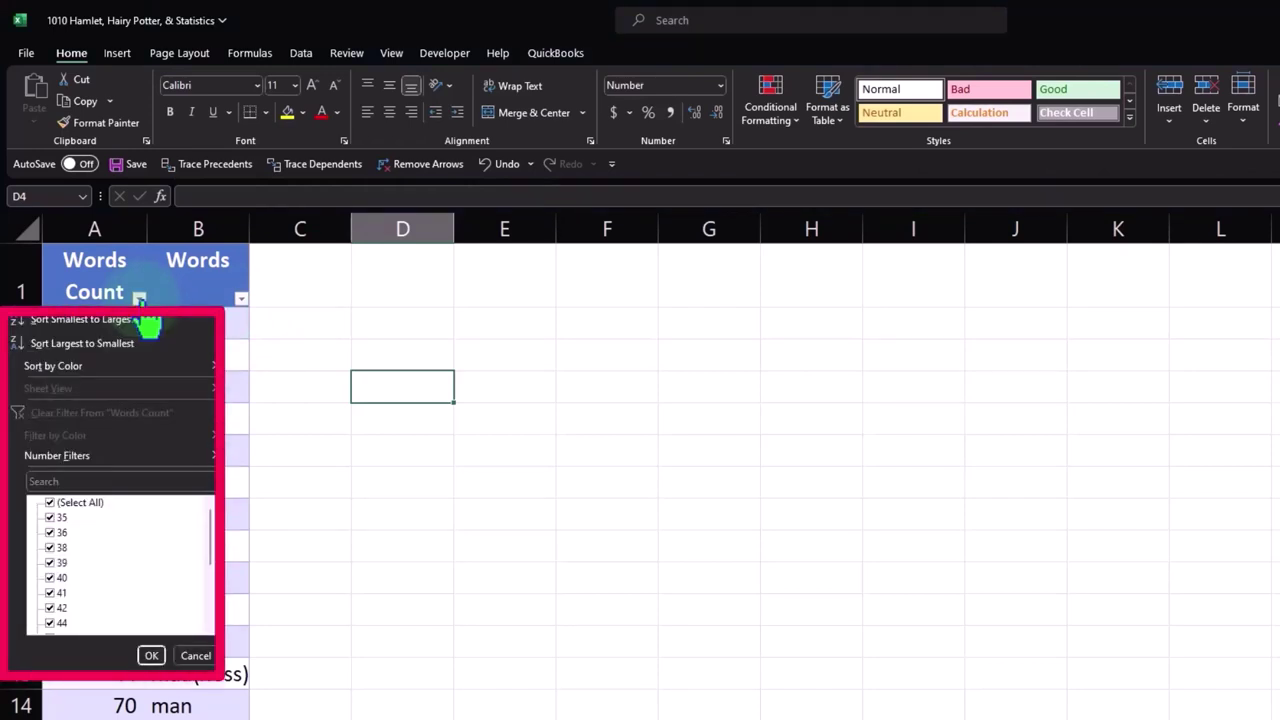
click(53, 326)
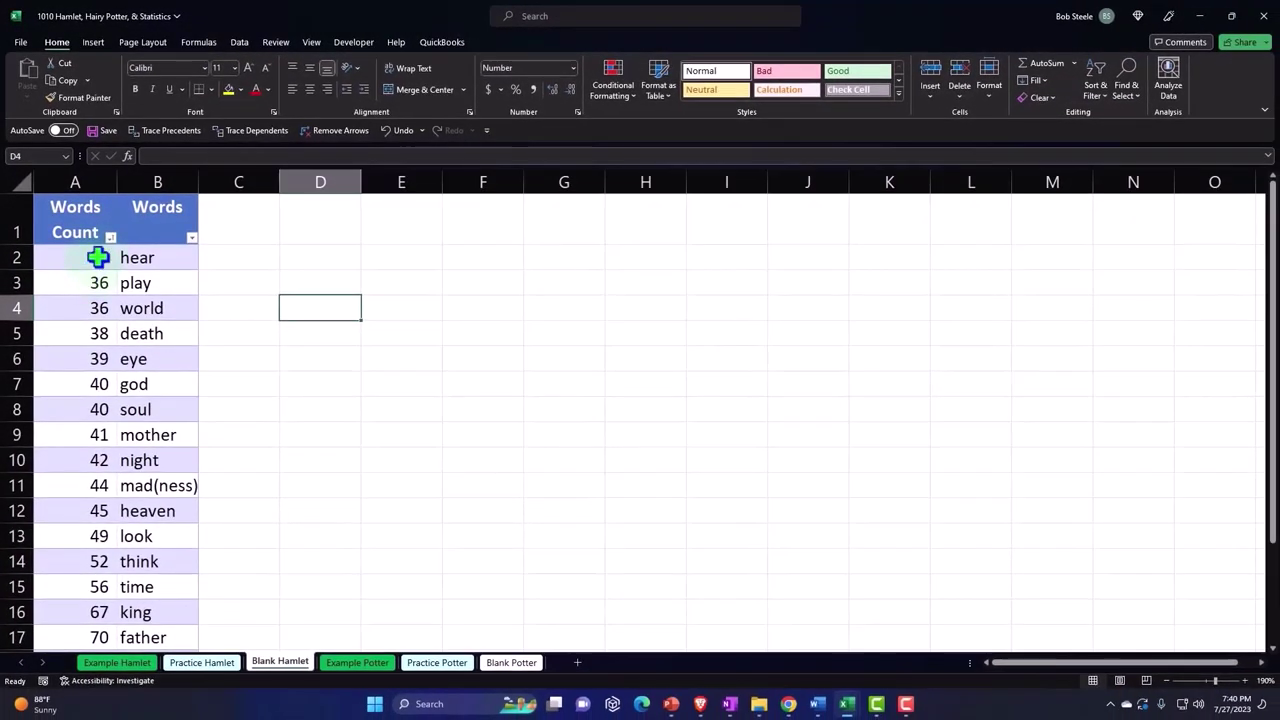
click(110, 237)
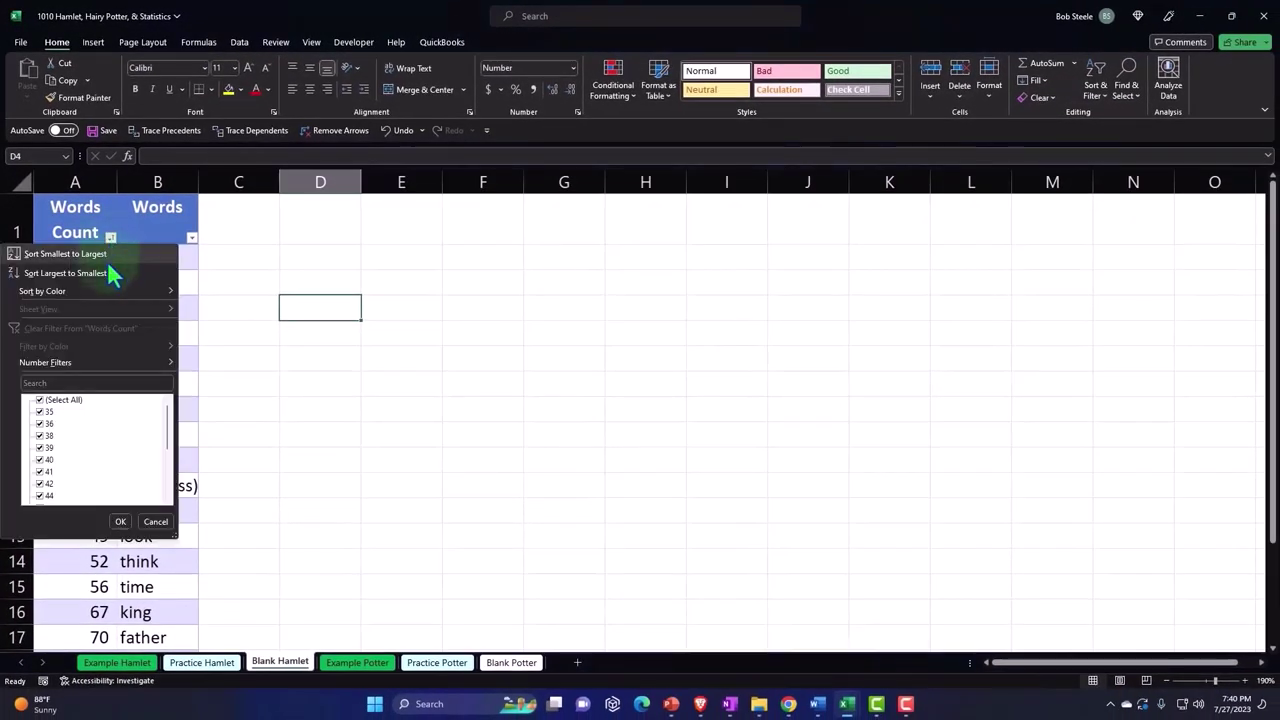
click(108, 273)
click(72, 257)
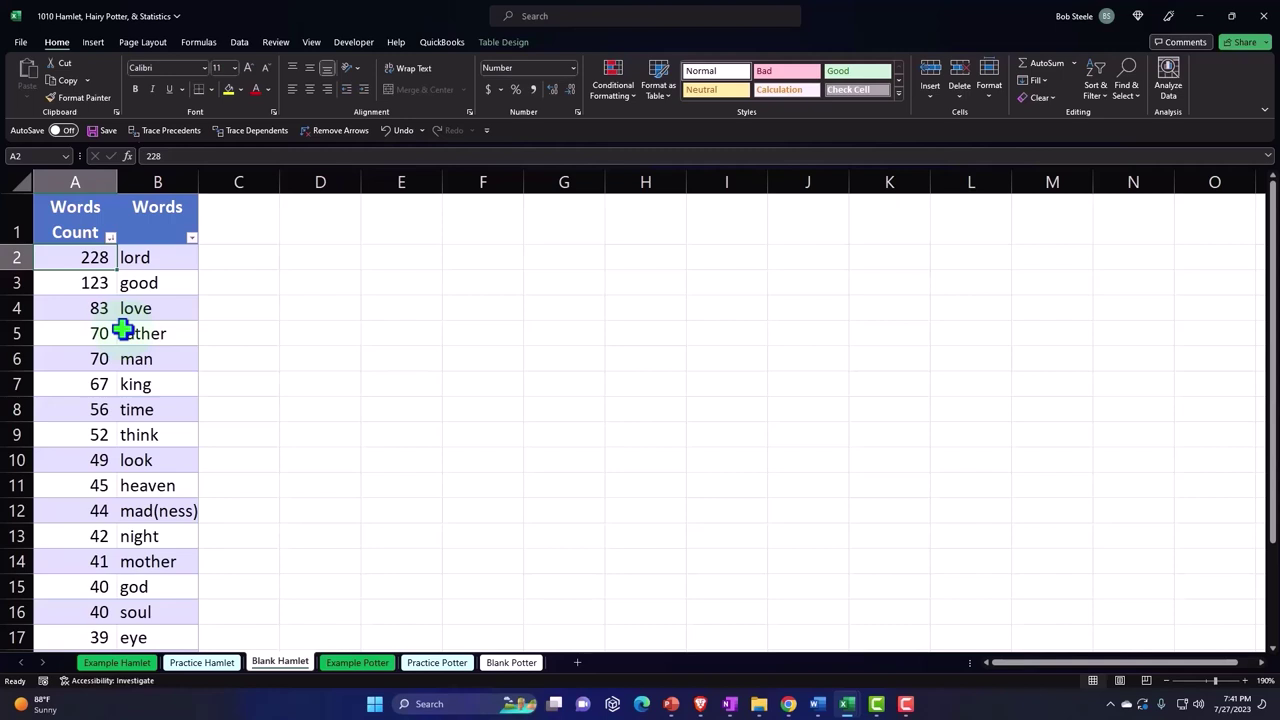
click(162, 258)
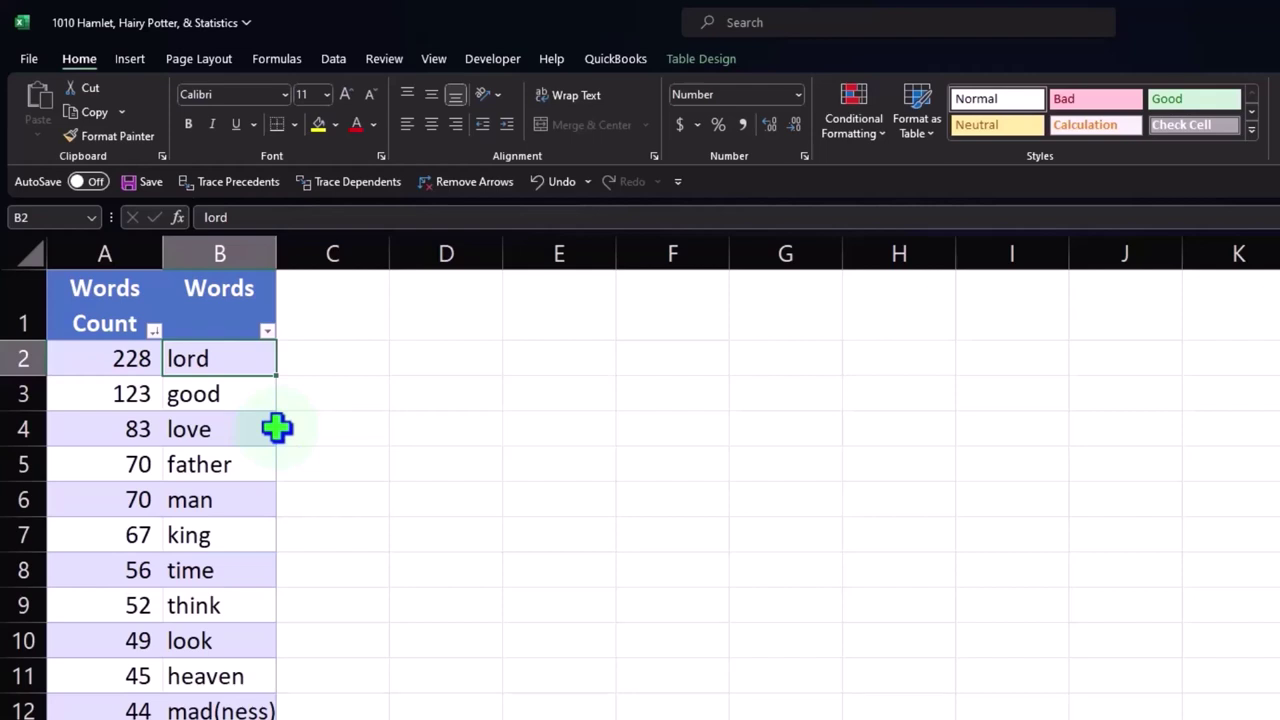
scroll(269, 458, down, 1)
scroll(269, 458, down, 1)
scroll(269, 458, down, 1)
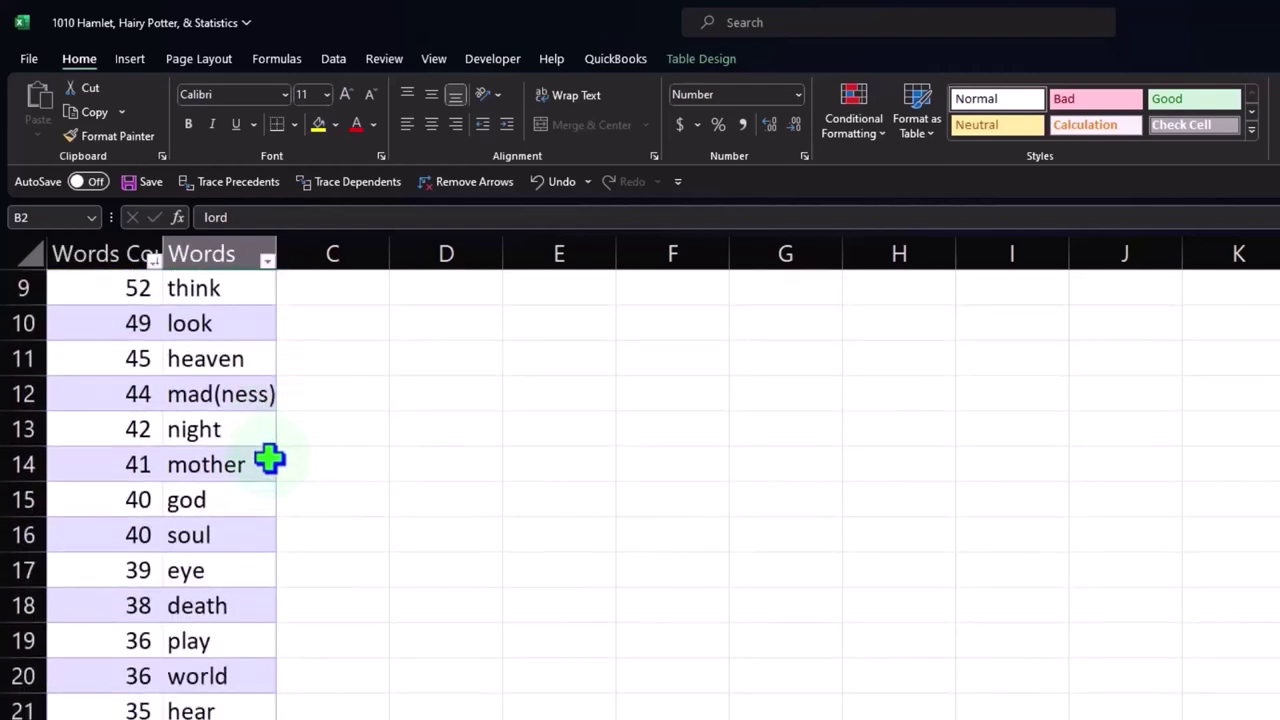
scroll(269, 458, up, 3)
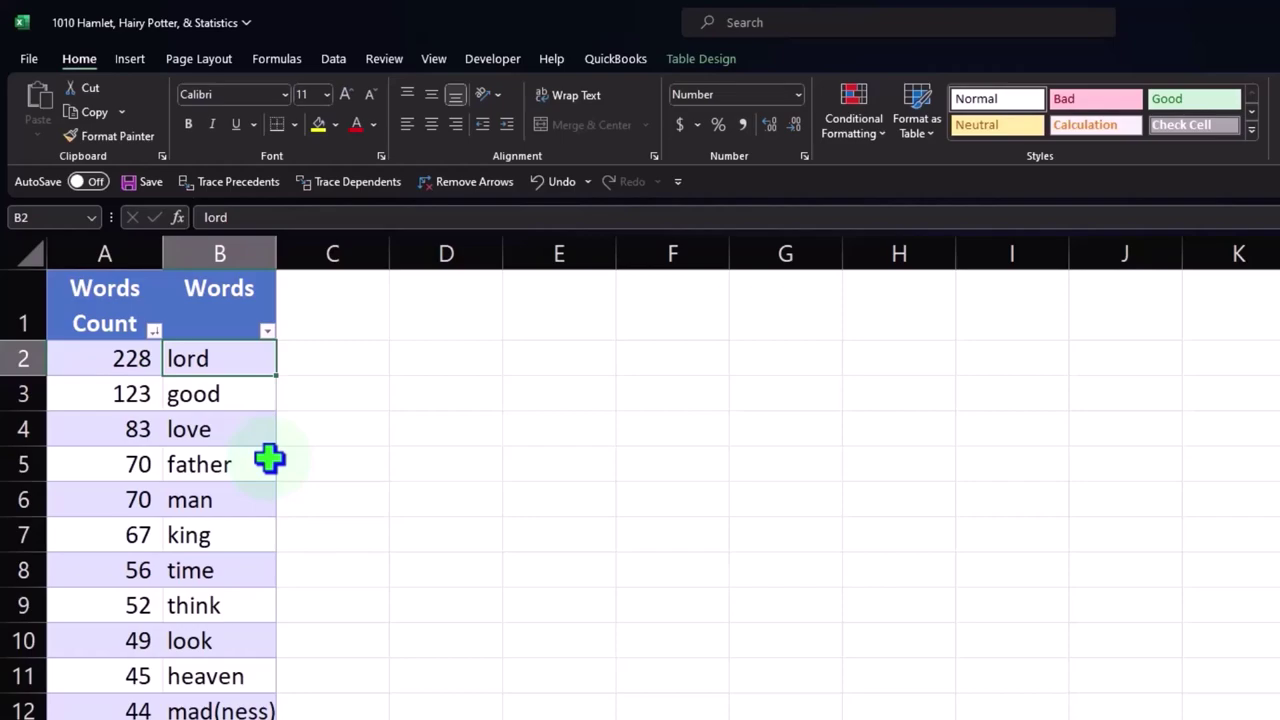
- Select the table A1:B21 and preview Recommended Charts without inserting one
mouse_move(100, 316)
mouse_down()
mouse_move(215, 715)
mouse_move(142, 614)
mouse_up()
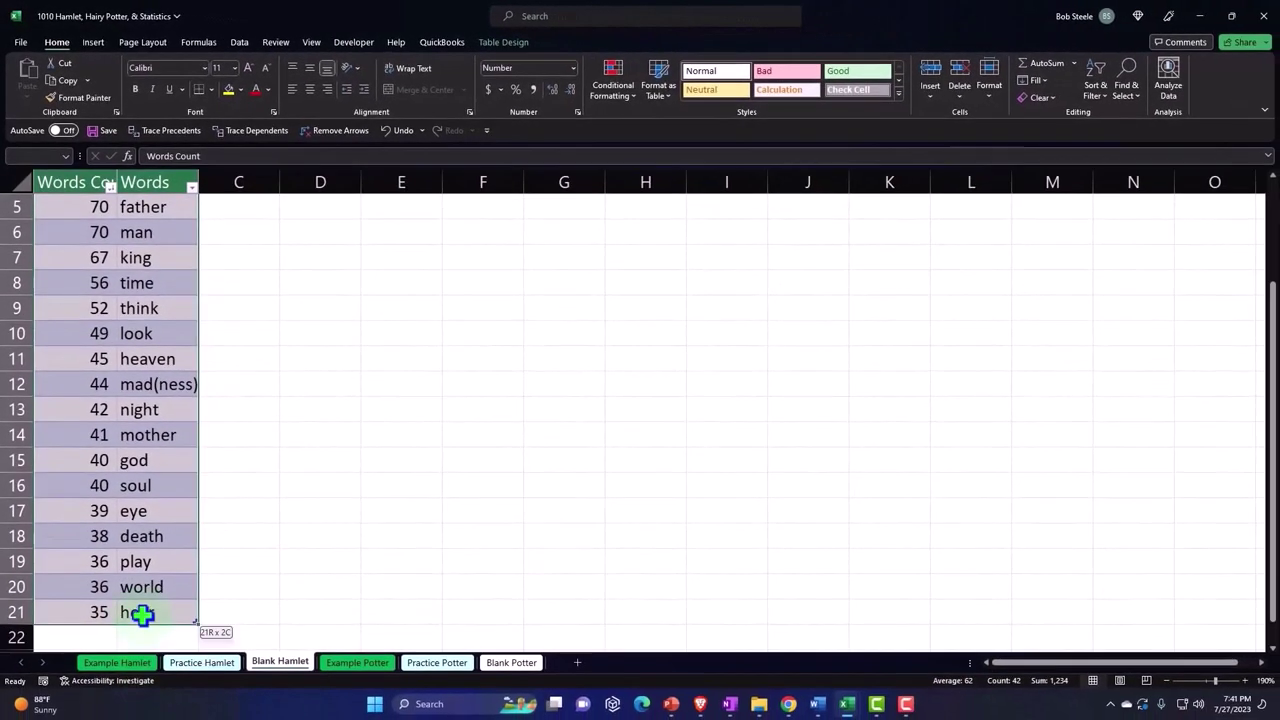
click(93, 42)
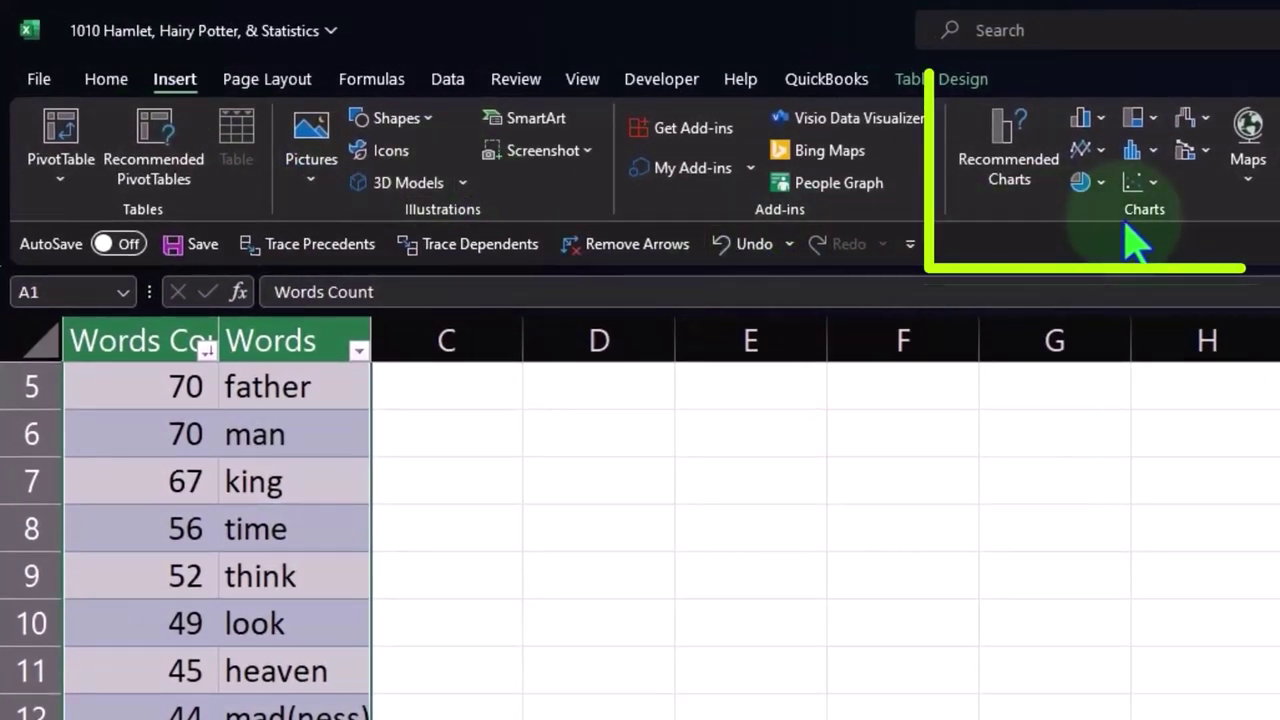
click(1012, 182)
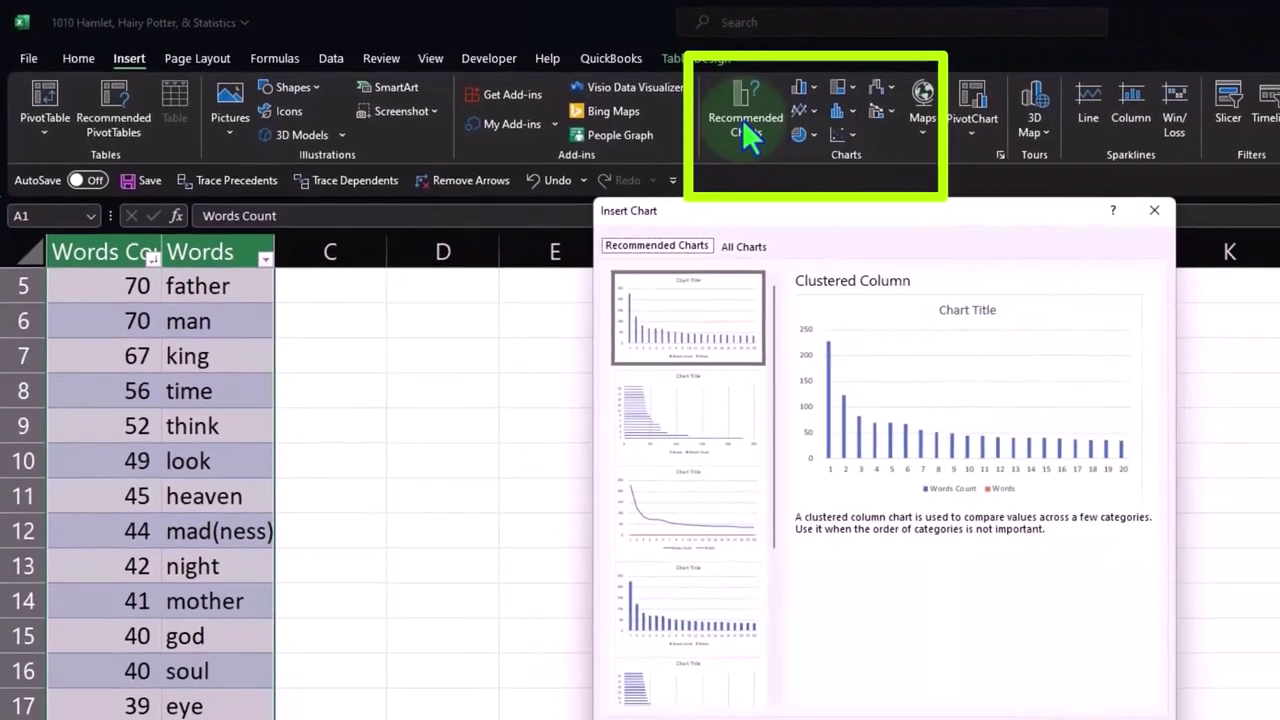
scroll(660, 455, down, 3)
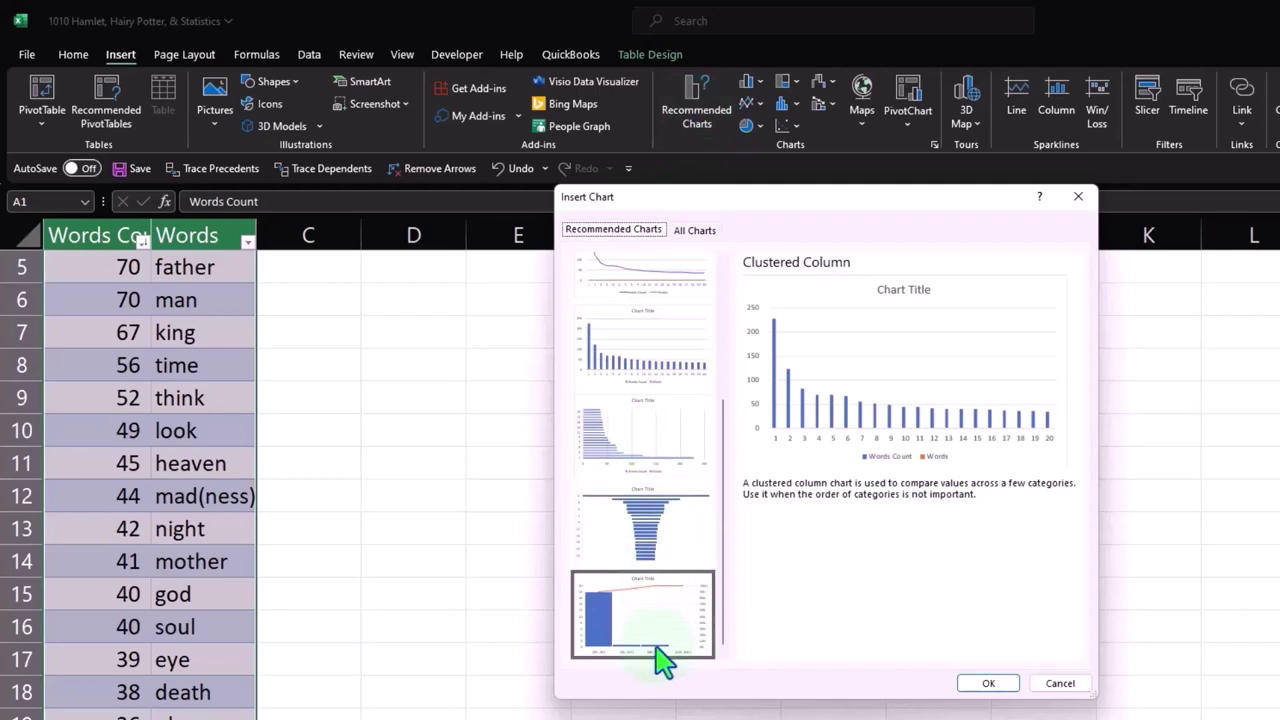
scroll(662, 660, up, 3)
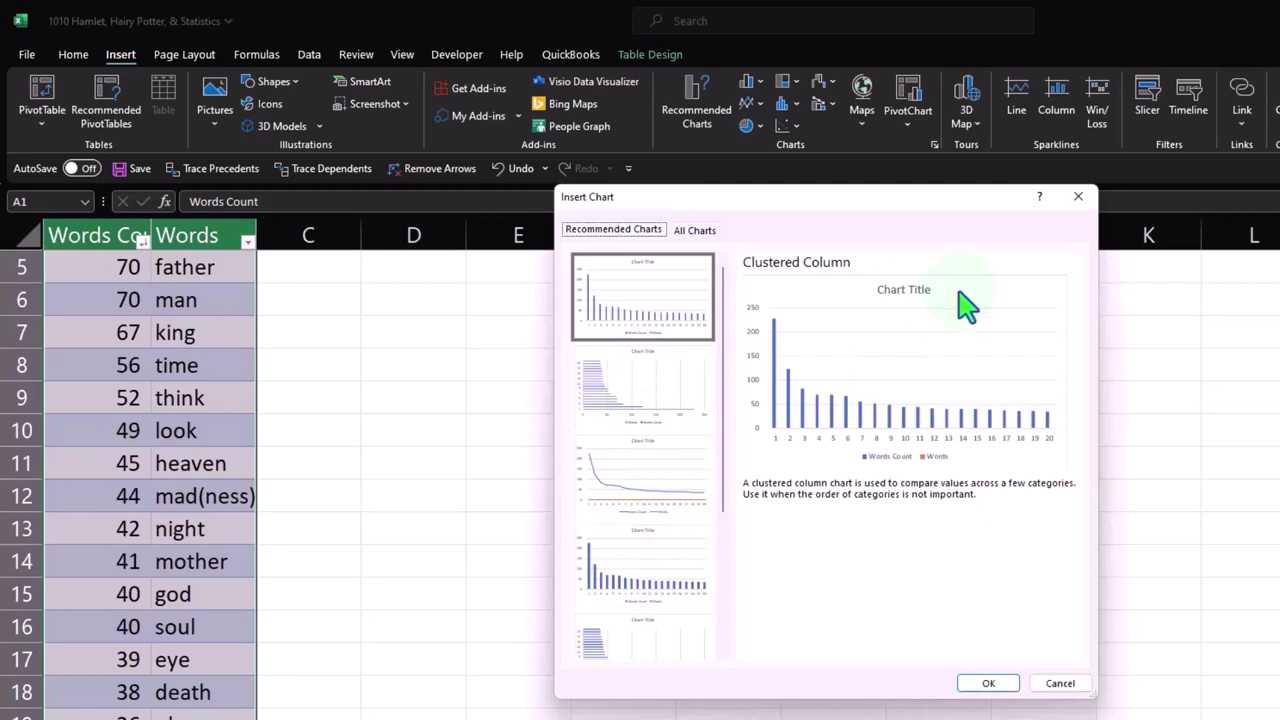
click(1079, 202)
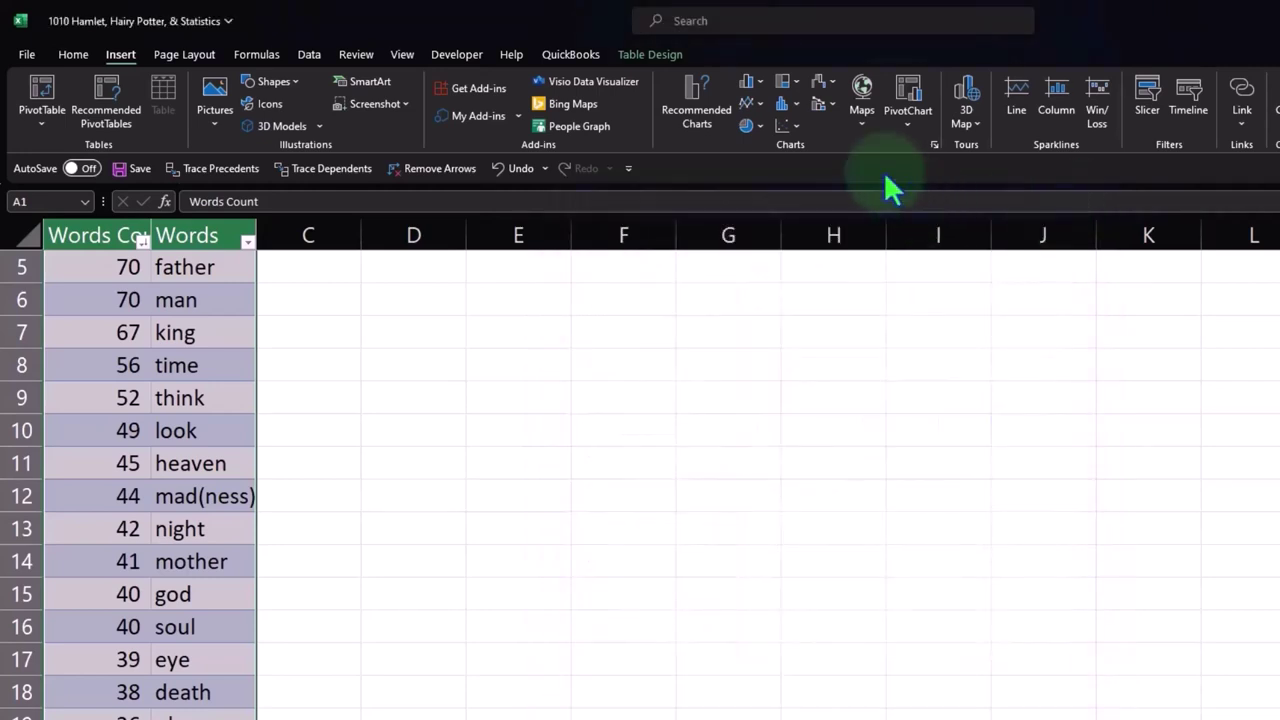
- Insert a clustered column chart of the table, then delete the resulting Words chart
click(759, 84)
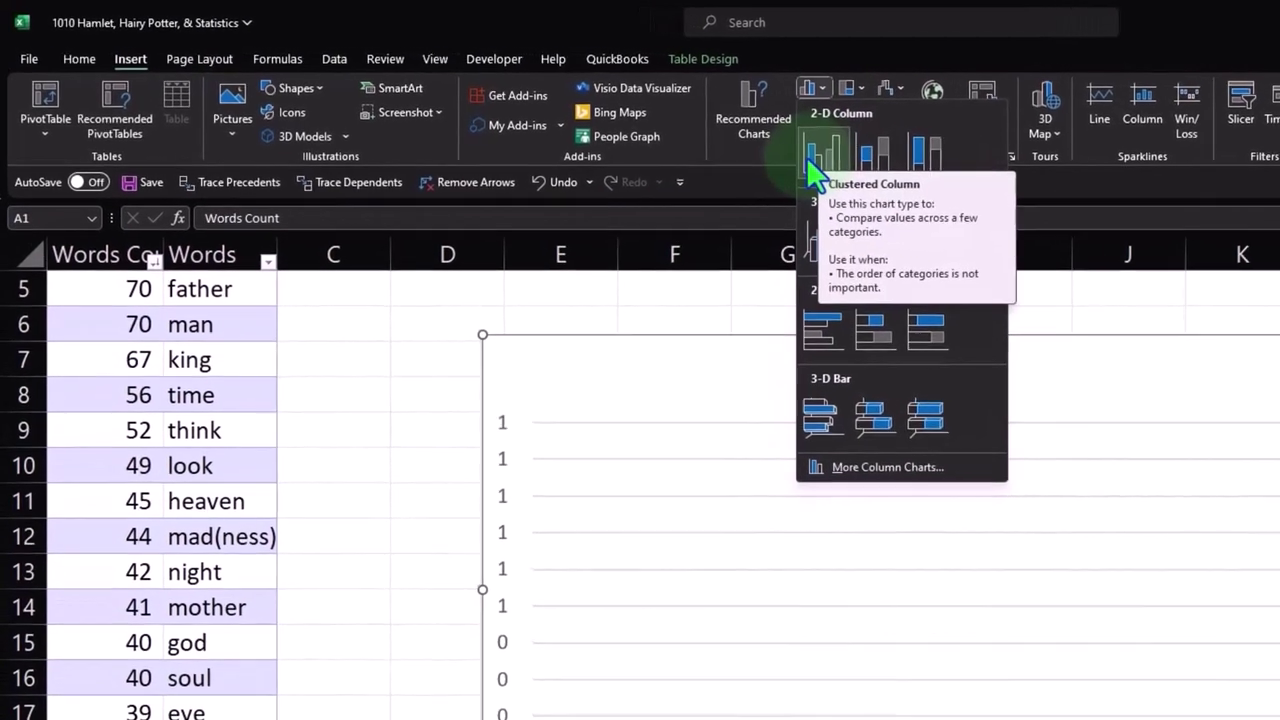
click(790, 146)
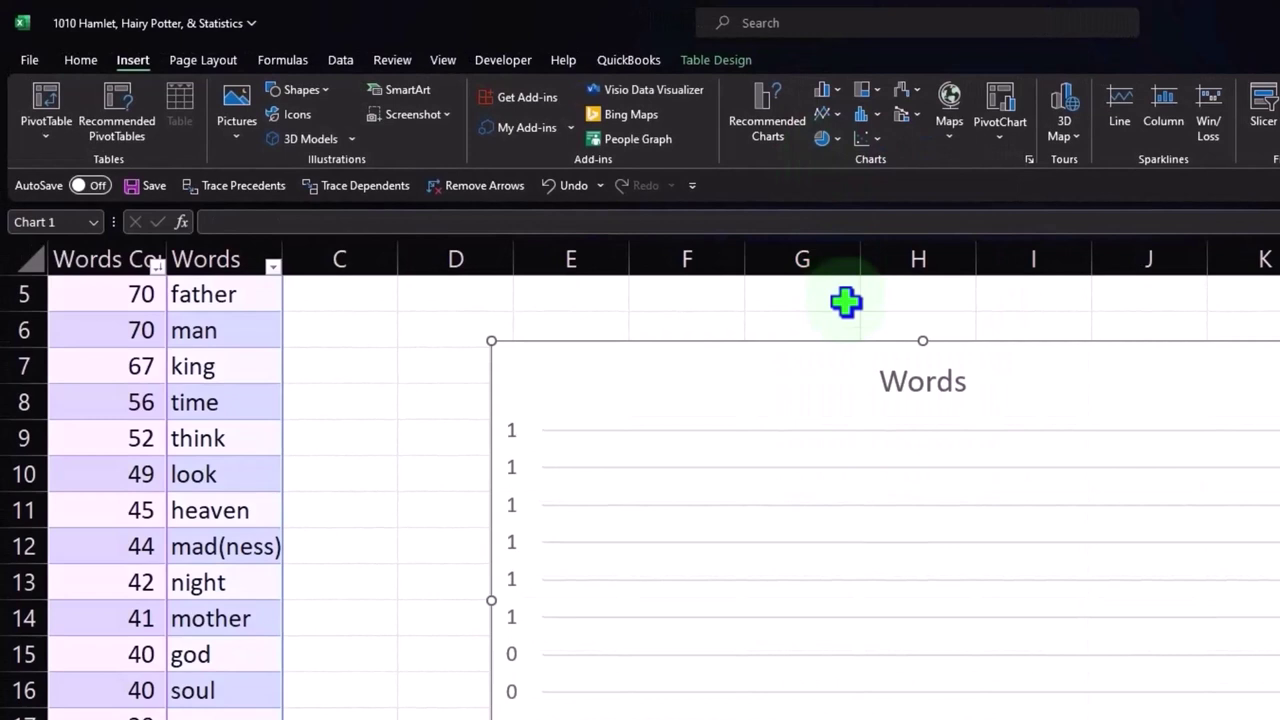
scroll(277, 512, up, 2)
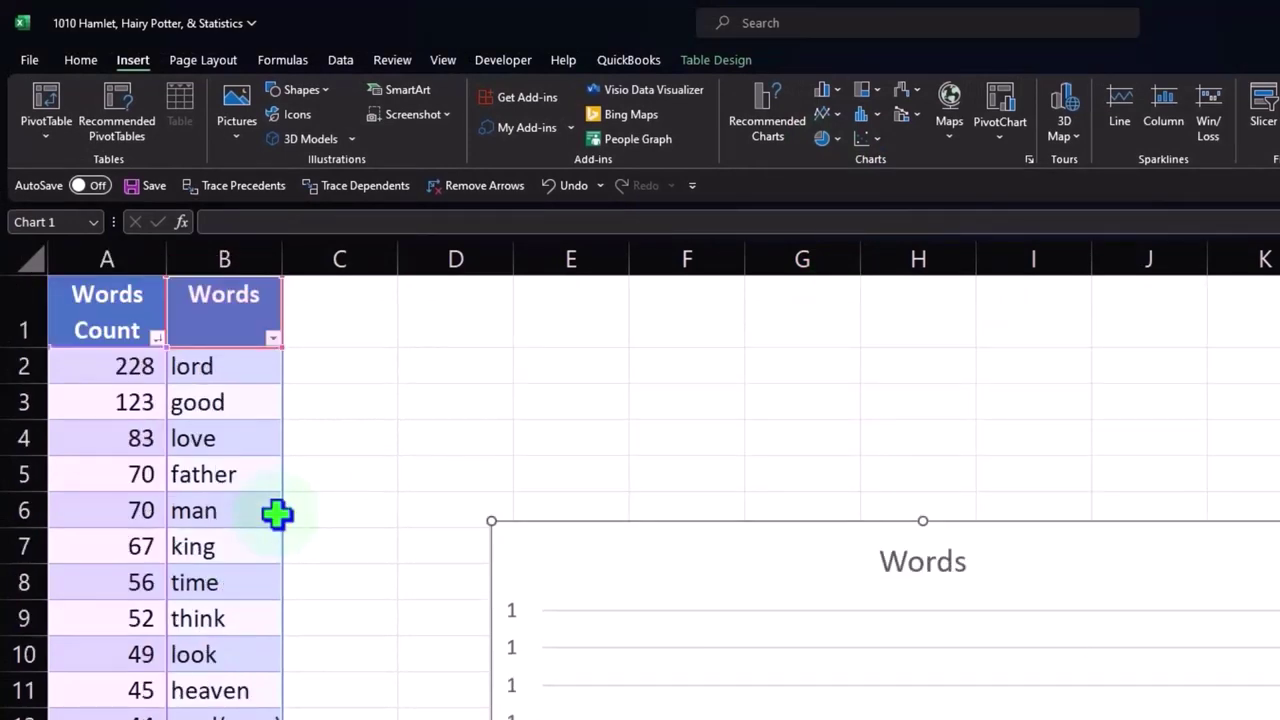
scroll(277, 512, down, 2)
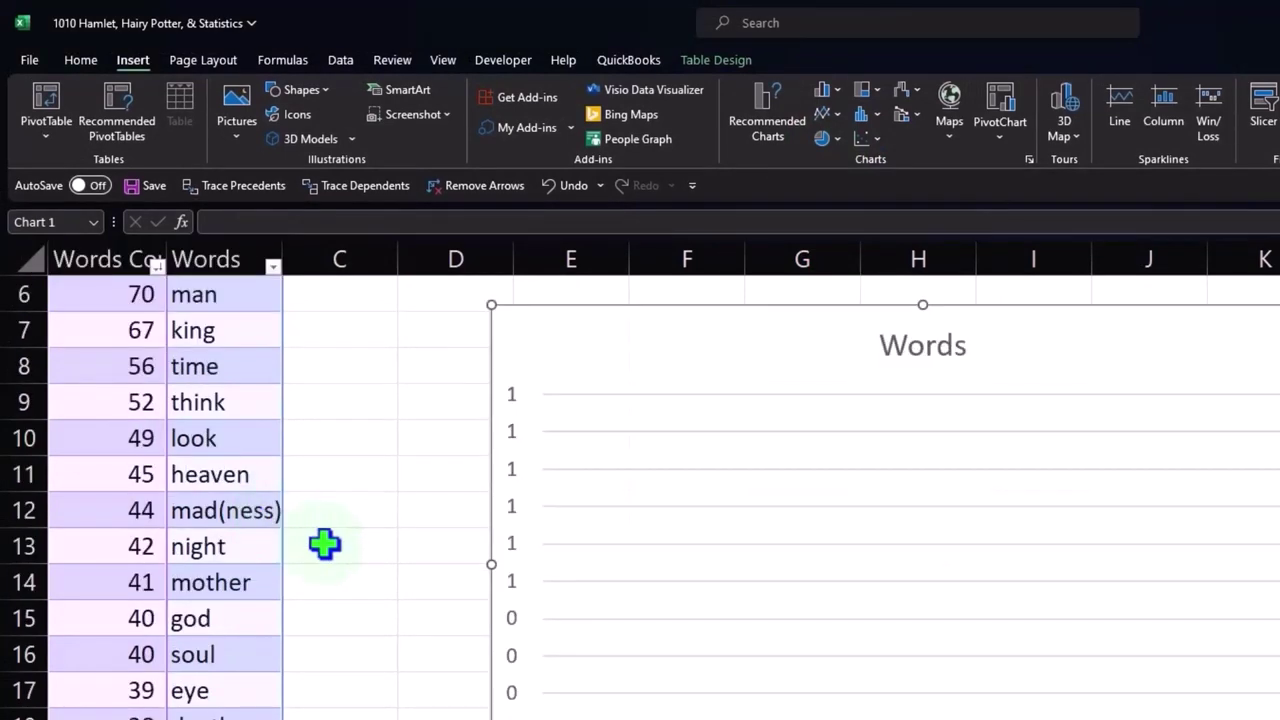
scroll(325, 543, up, 2)
click(586, 528)
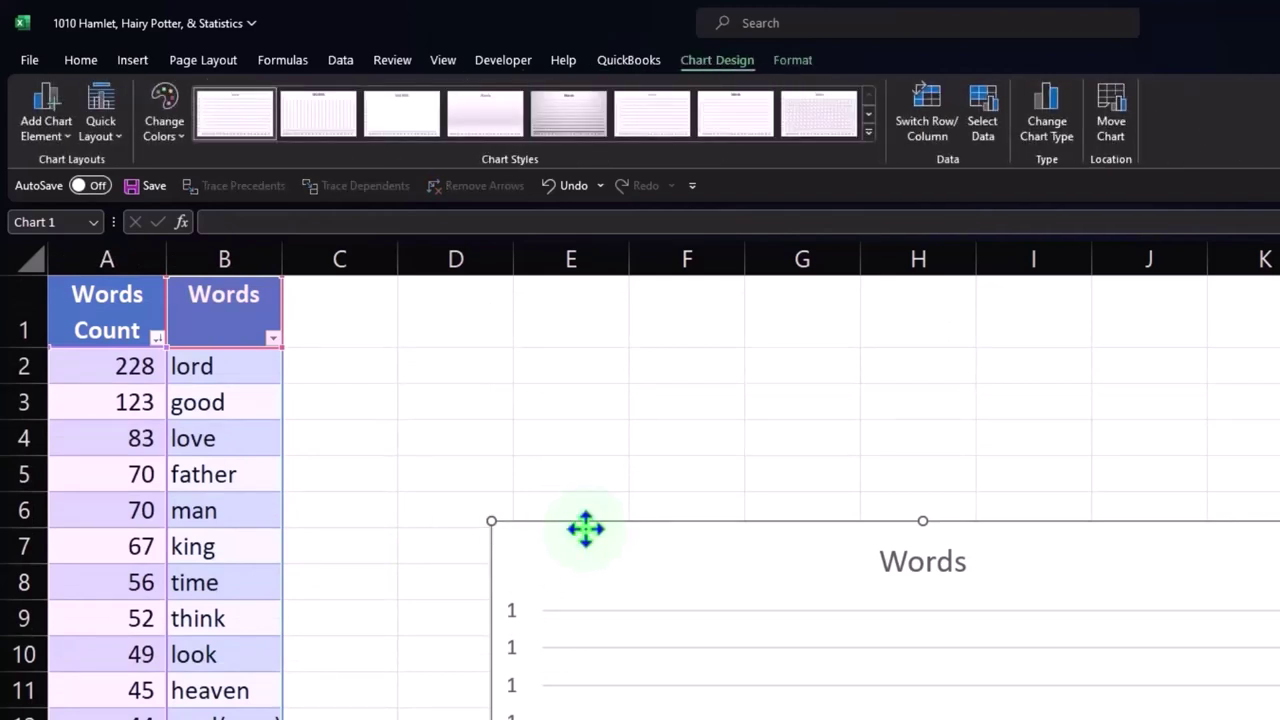
key(Delete)
click(586, 528)
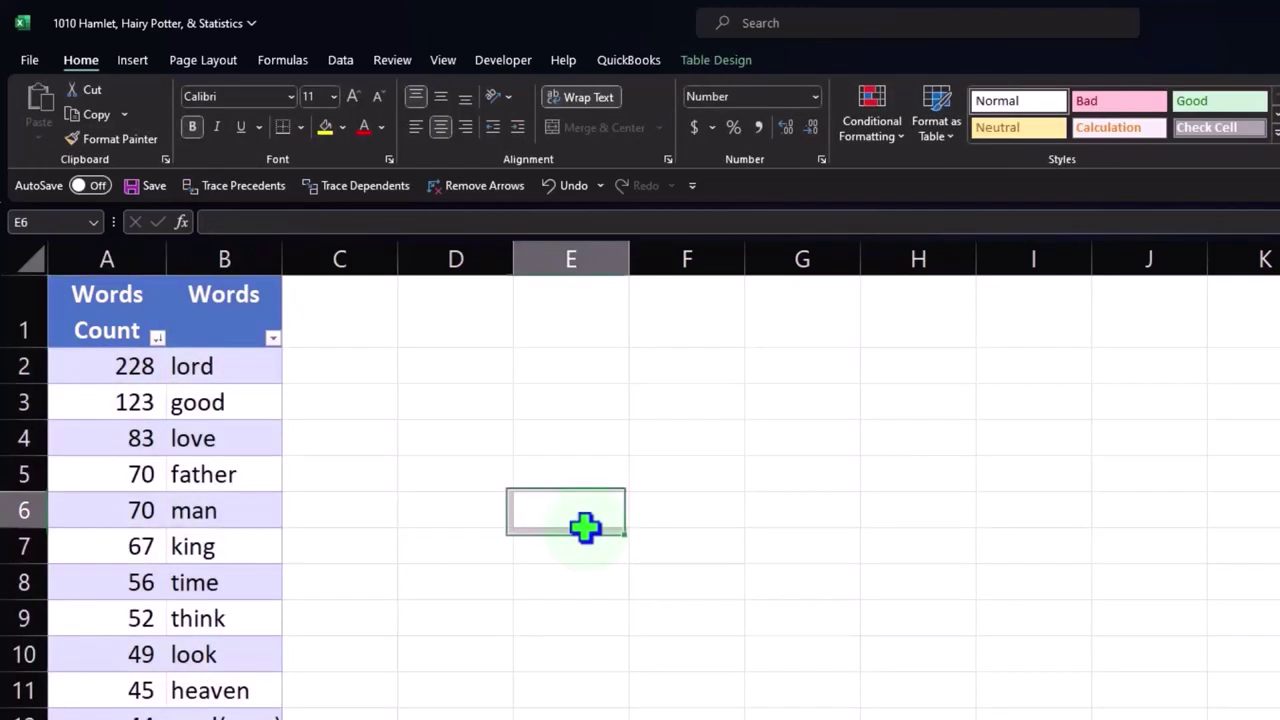
- Change header A1 from 'Words Count' to 'Word Count'
click(206, 338)
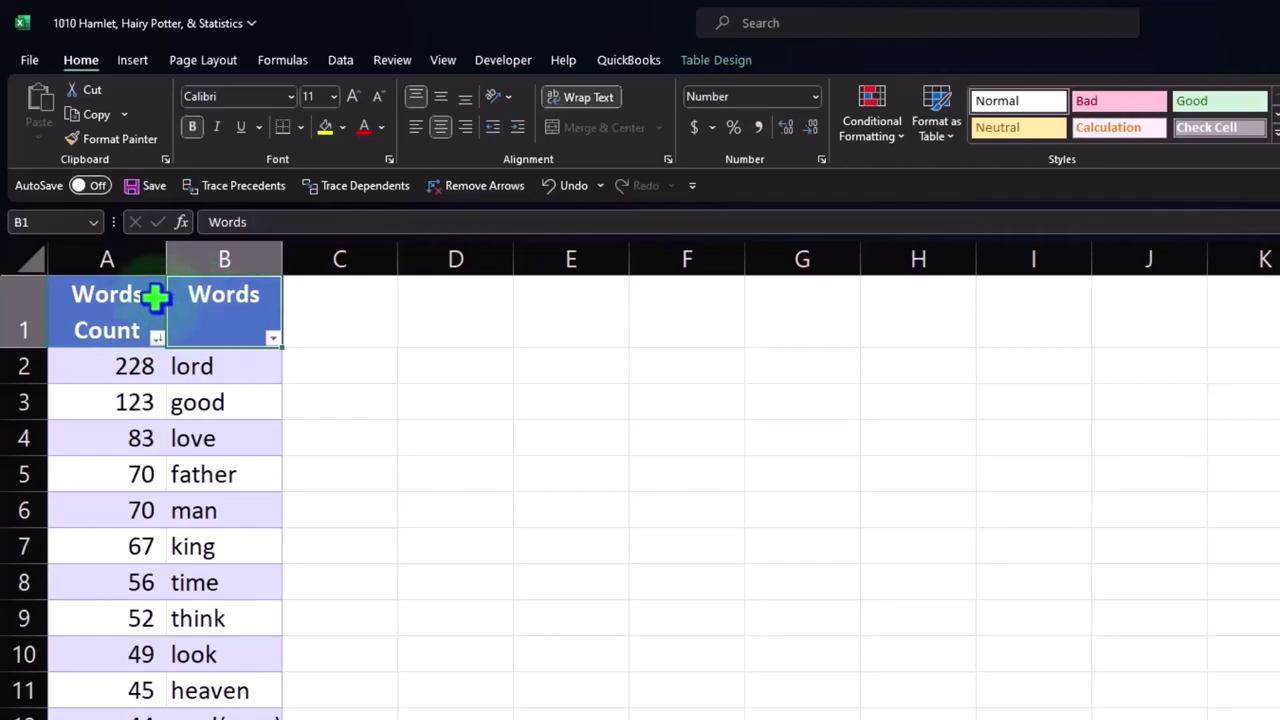
double_click(155, 300)
key(BackSpace)
key(Return)
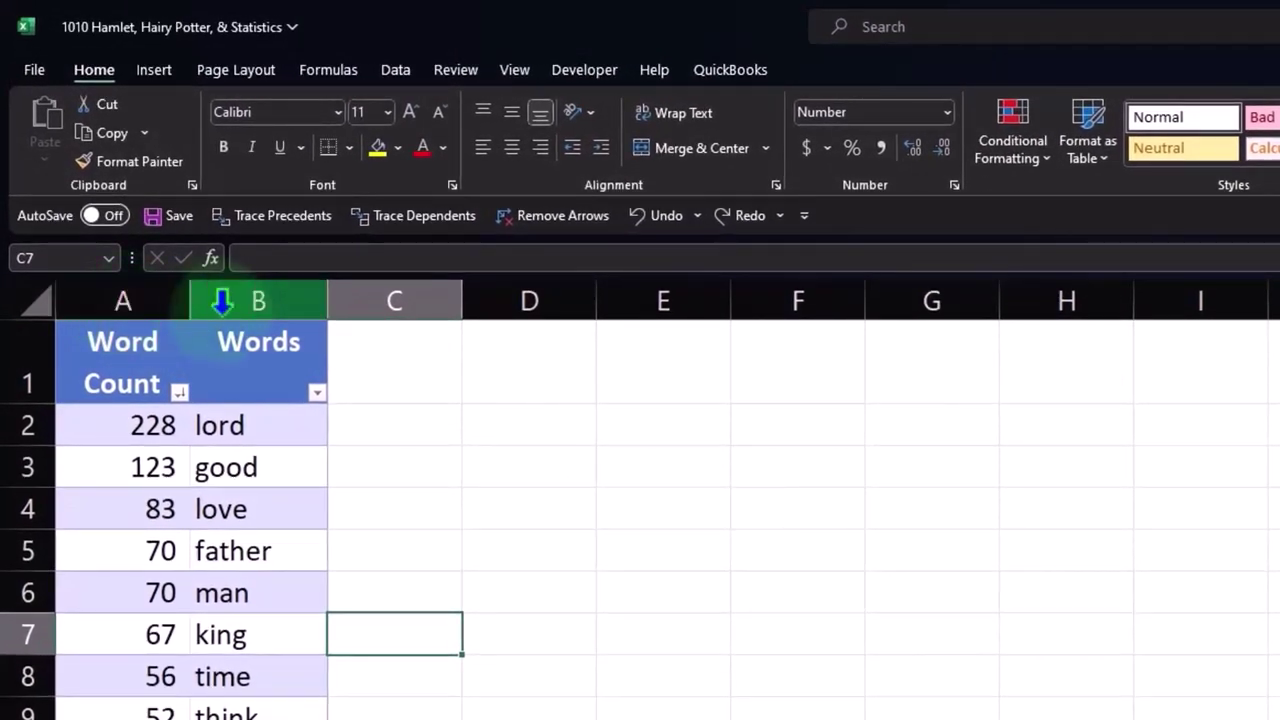
click(291, 287)
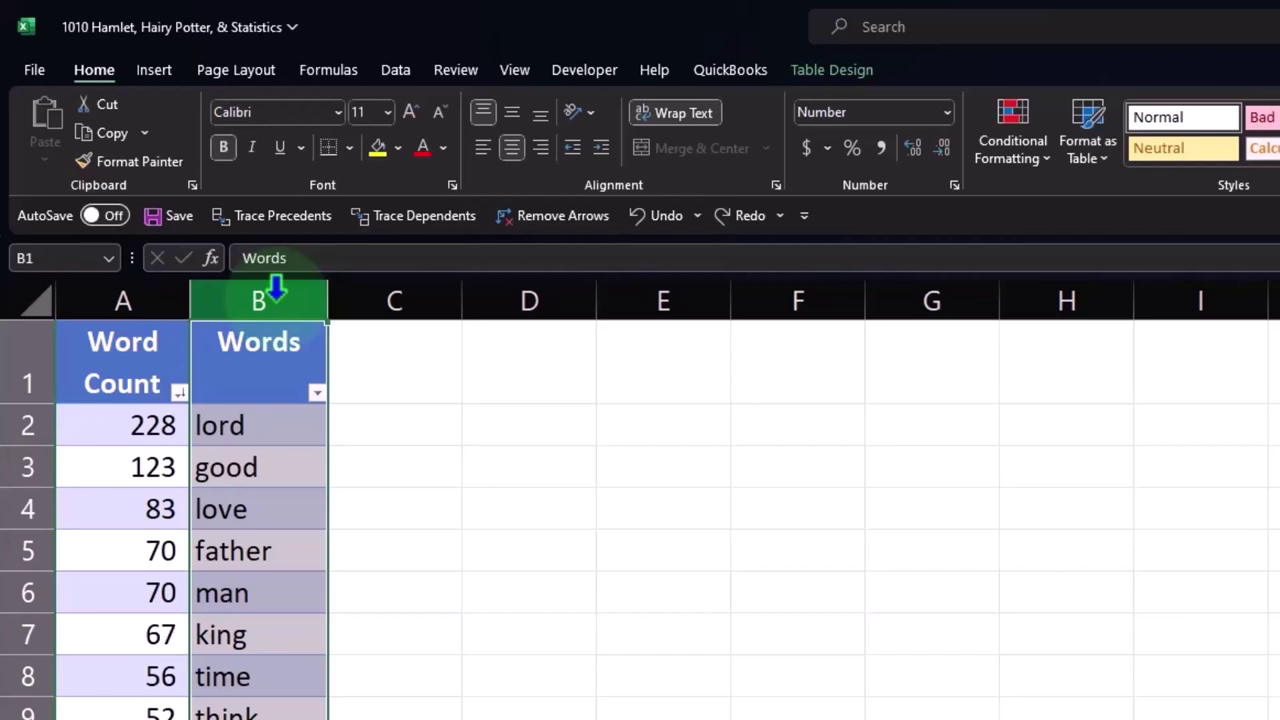
scroll(271, 357, down, 4)
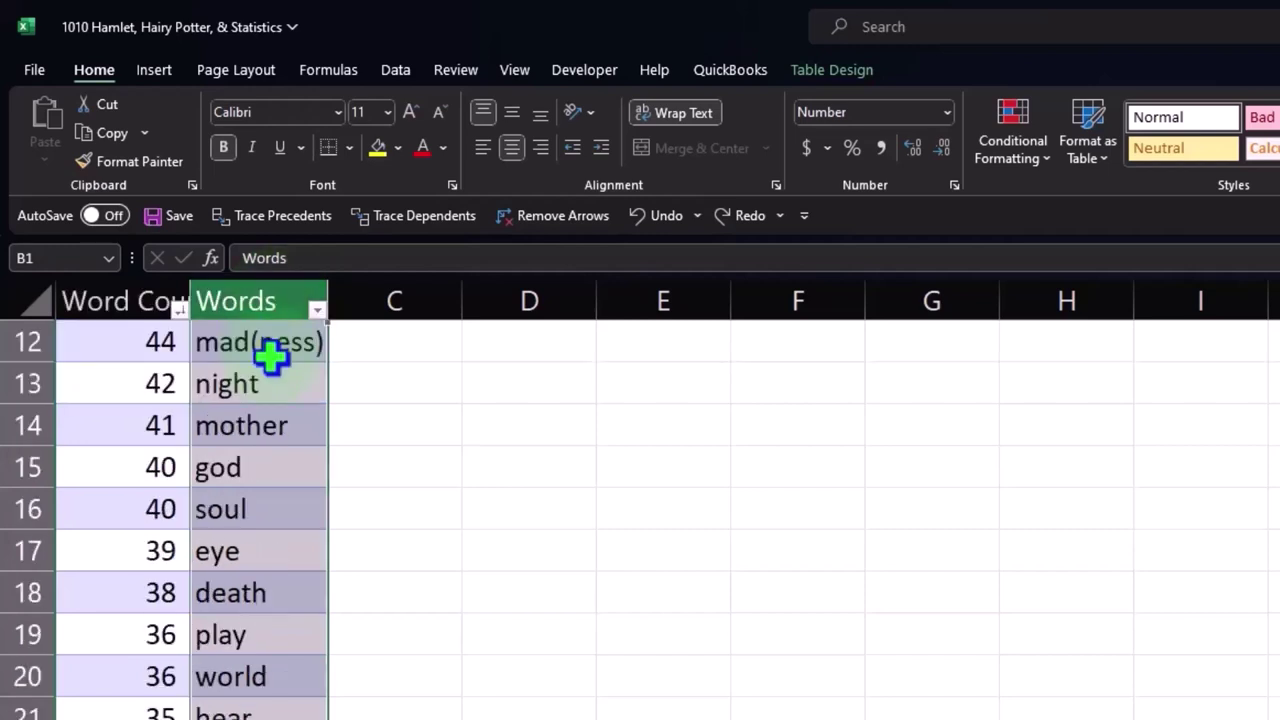
scroll(271, 357, up, 4)
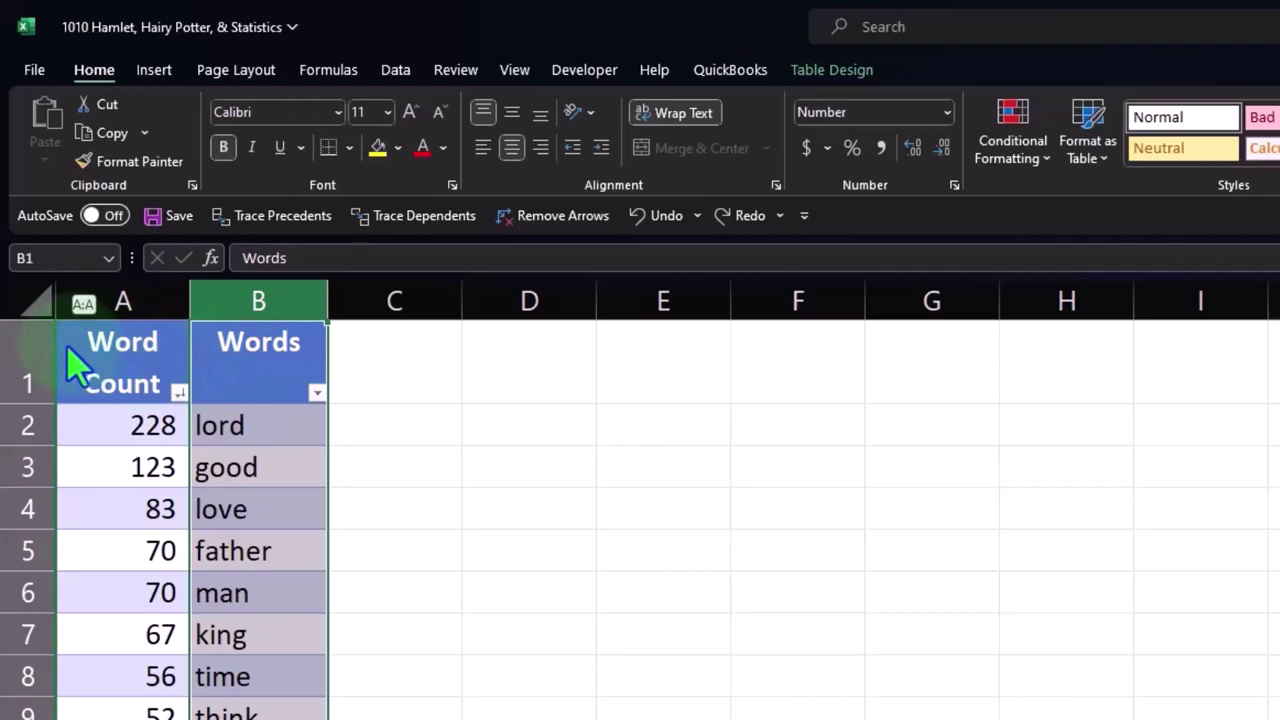
- Move the Words column so it sits before Word Count
drag(70, 362, 69, 357)
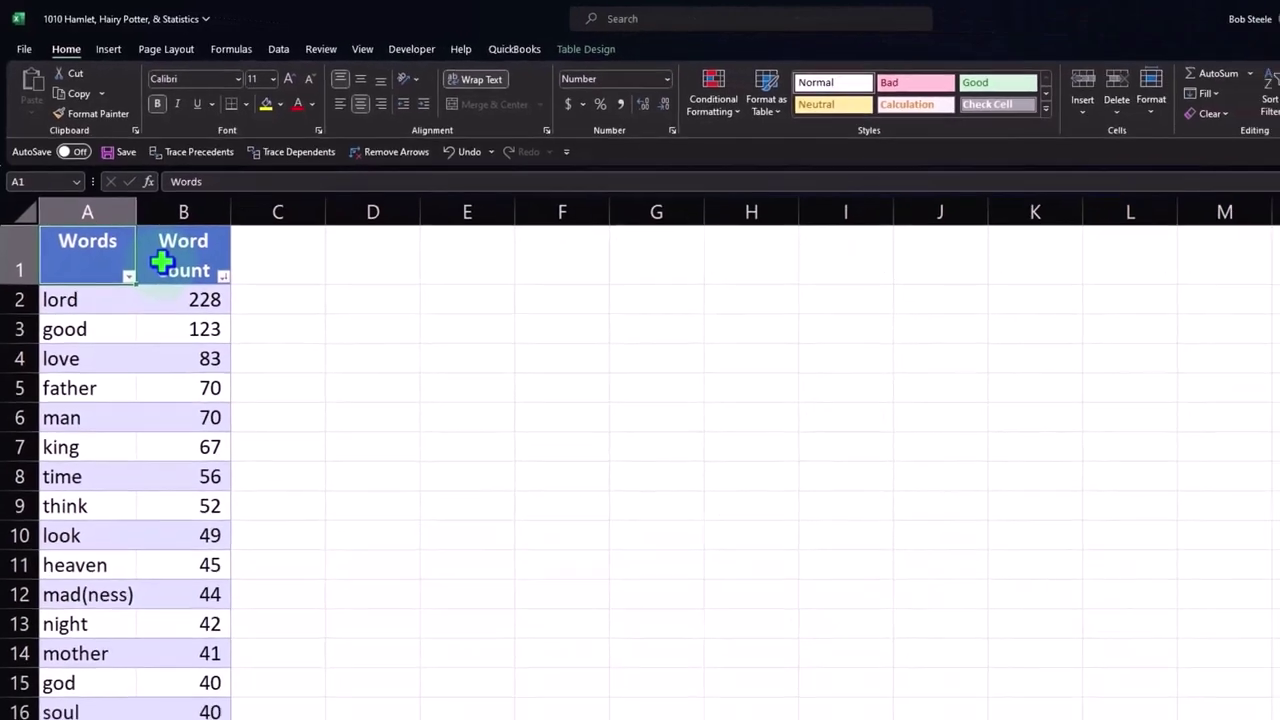
click(162, 262)
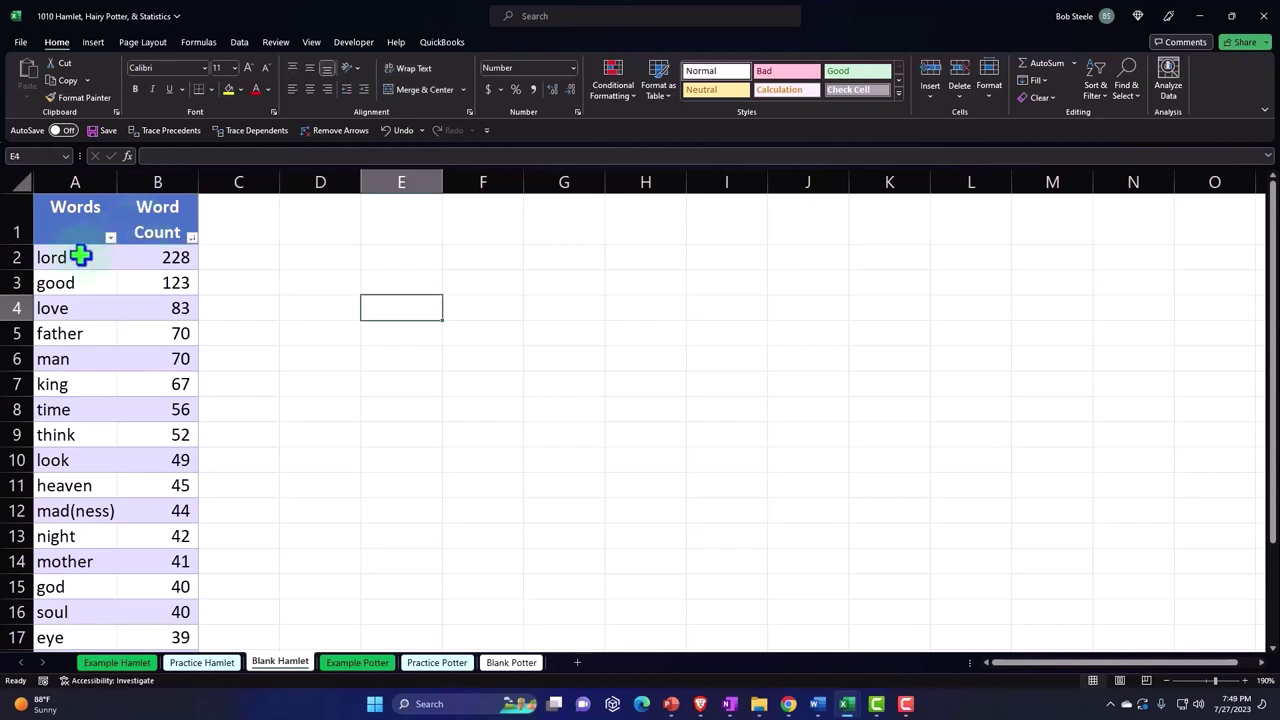
mouse_move(80, 257)
mouse_down()
mouse_move(150, 664)
mouse_move(148, 606)
mouse_up()
scroll(144, 586, up, 2)
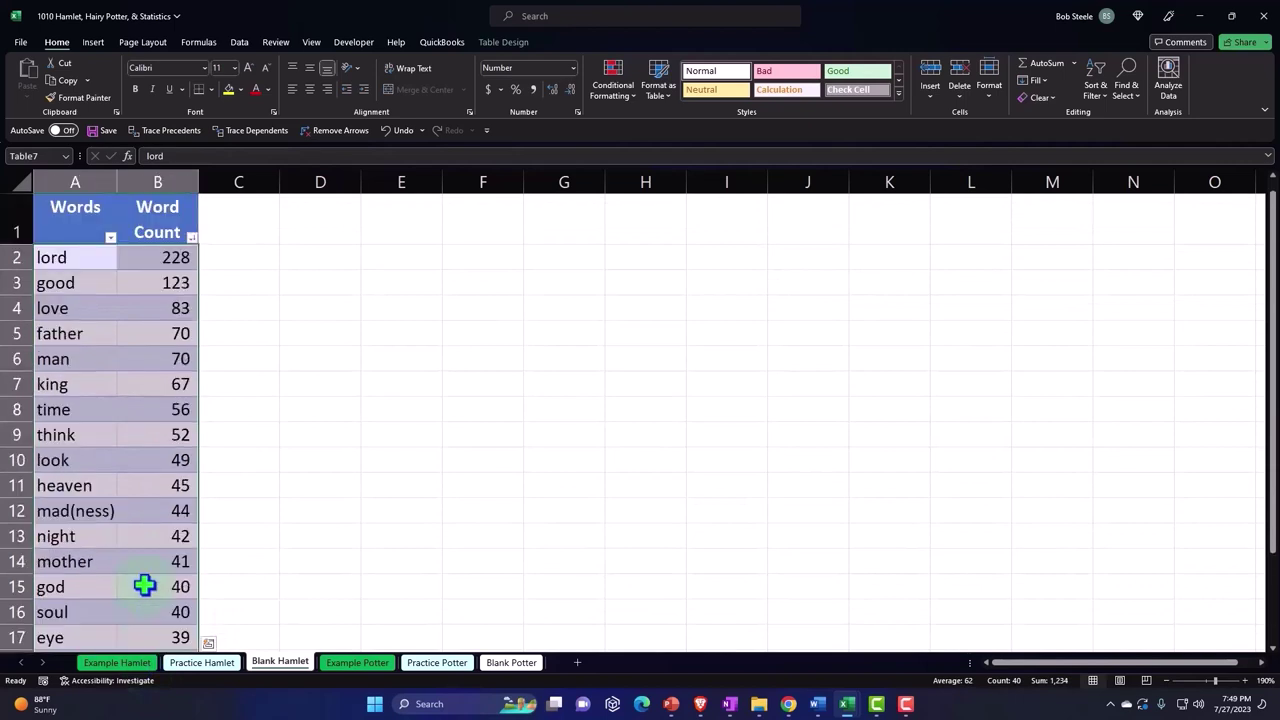
- Select the whole table A1:B21 and bring up the Column or Bar Chart types
click(72, 214)
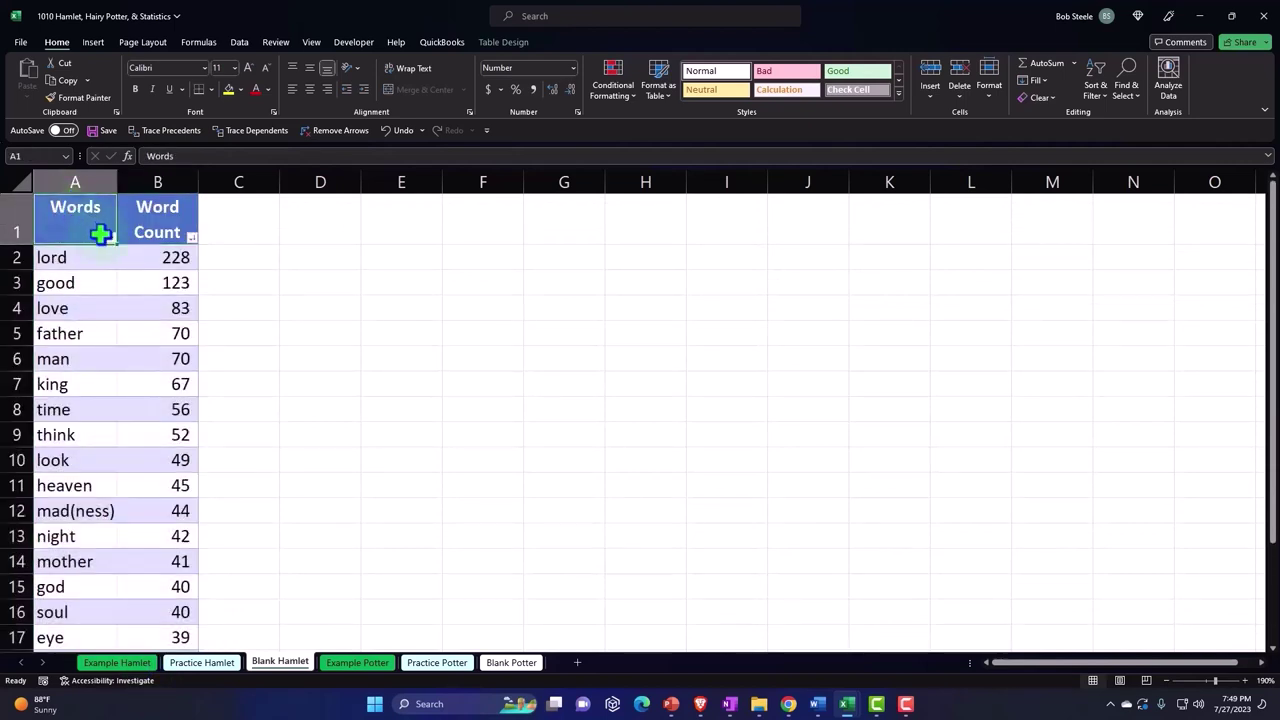
mouse_move(101, 234)
mouse_down()
mouse_move(157, 630)
mouse_move(157, 614)
mouse_up()
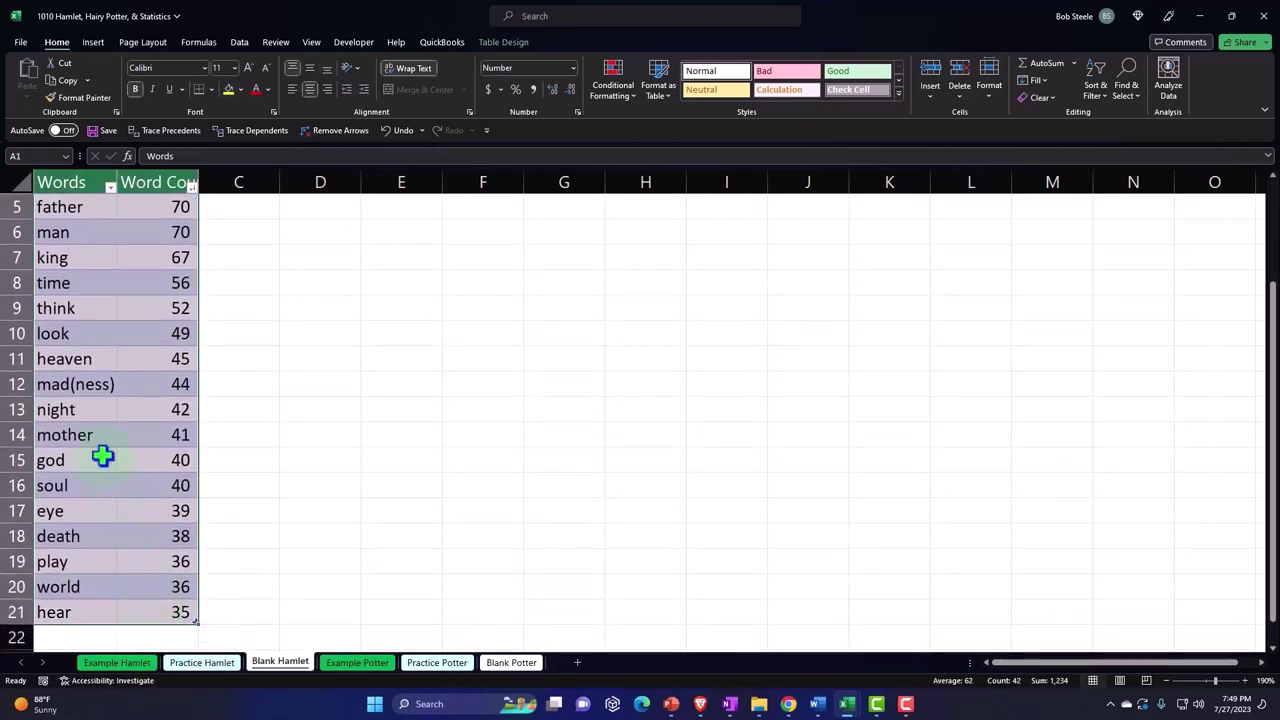
scroll(103, 457, up, 2)
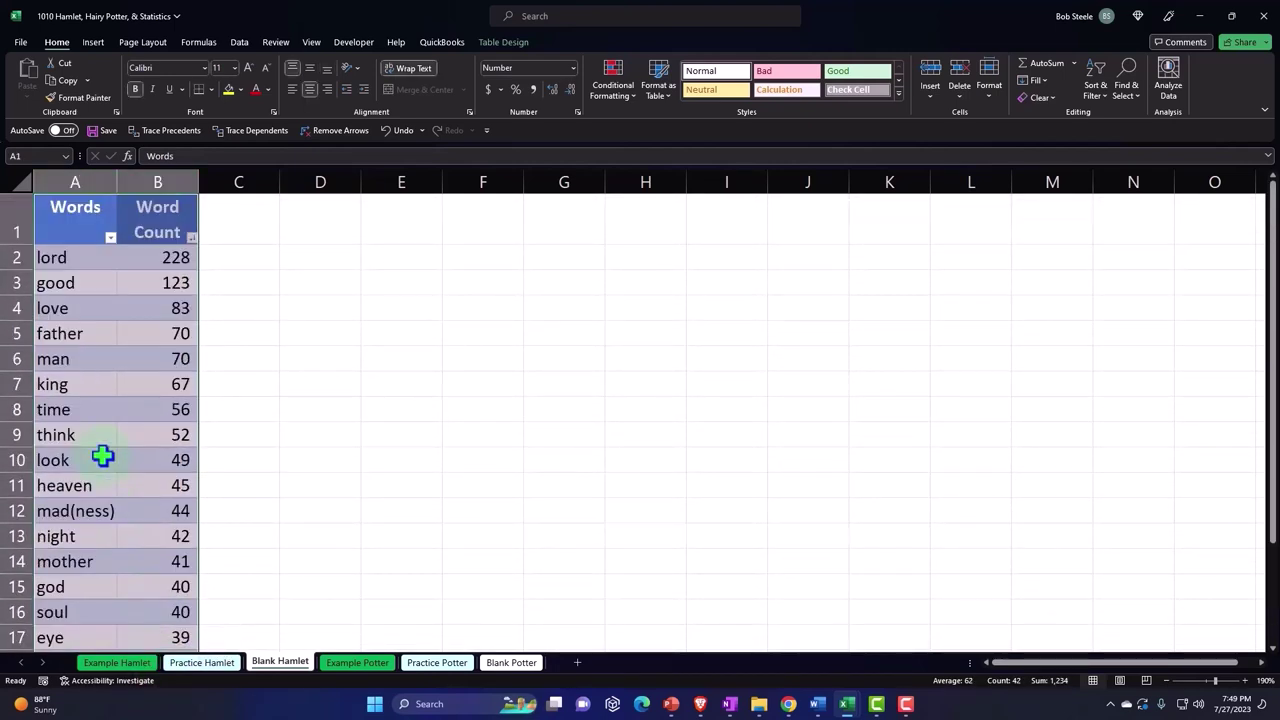
click(88, 44)
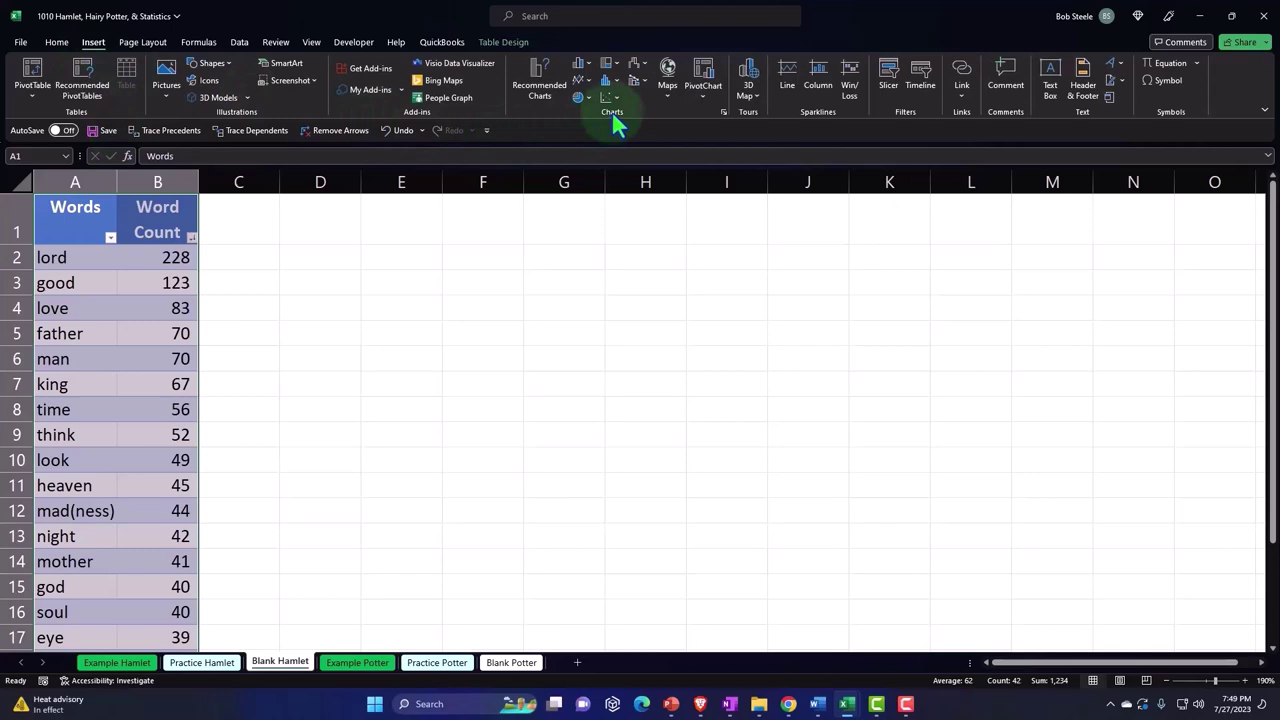
click(590, 64)
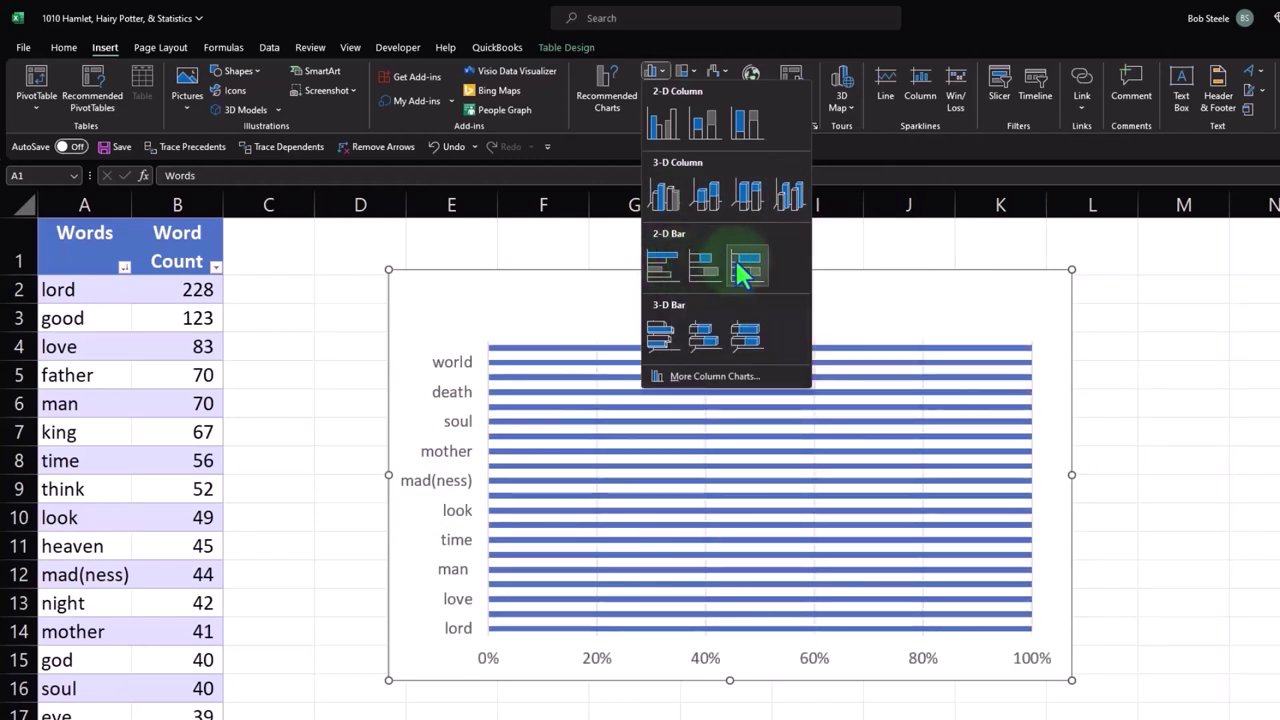
- Insert a 2-D clustered column chart of the word counts and place it beside the table
click(655, 140)
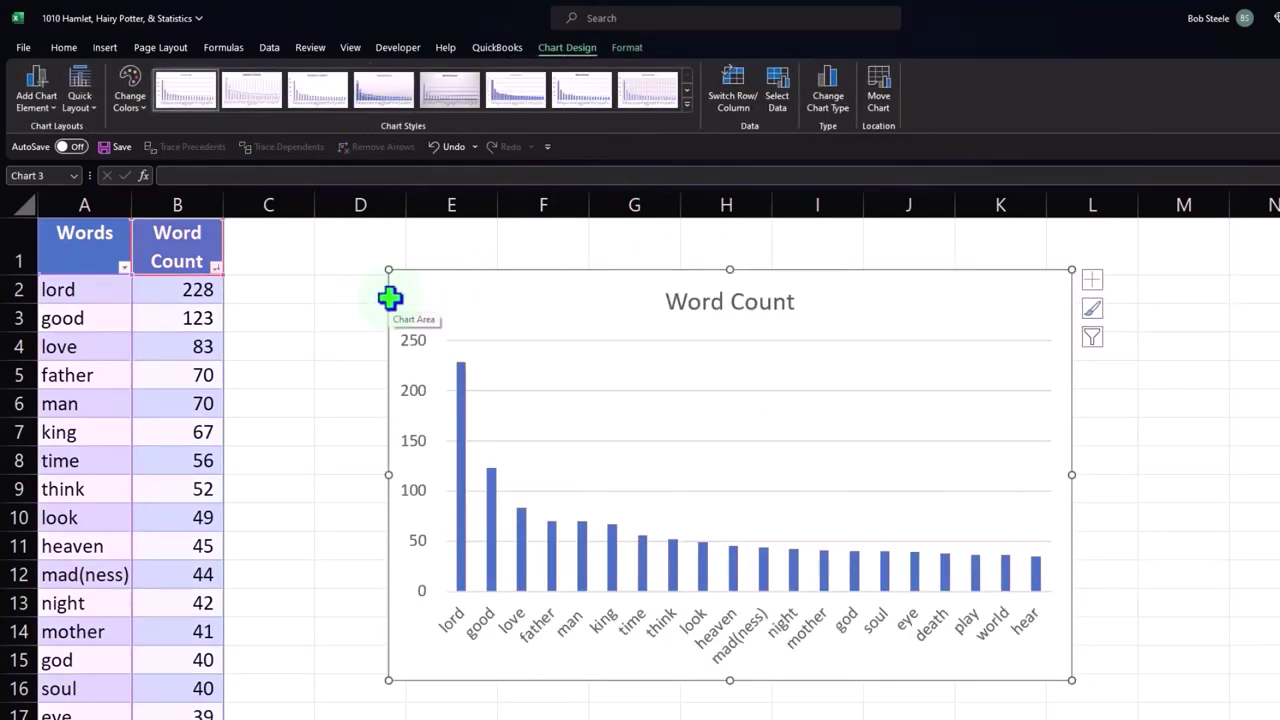
drag(390, 297, 250, 265)
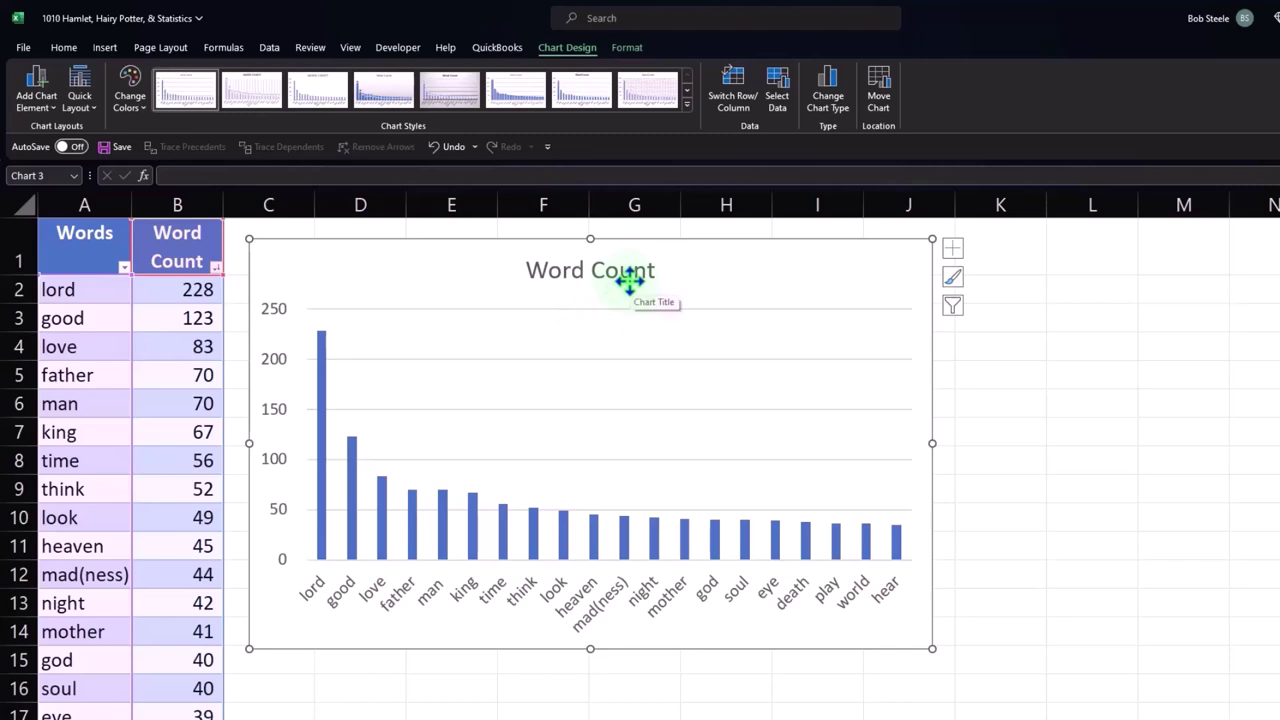
- Retitle the chart 'Hamlet Word Count'
click(555, 268)
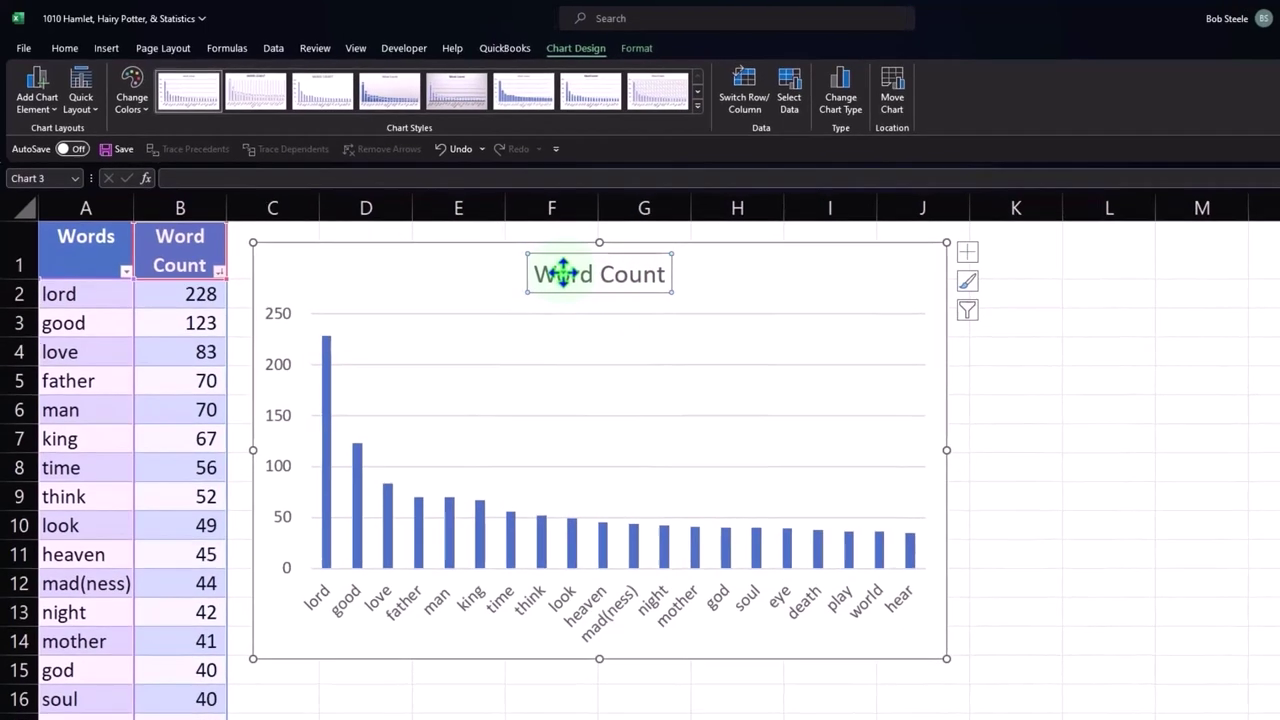
click(589, 287)
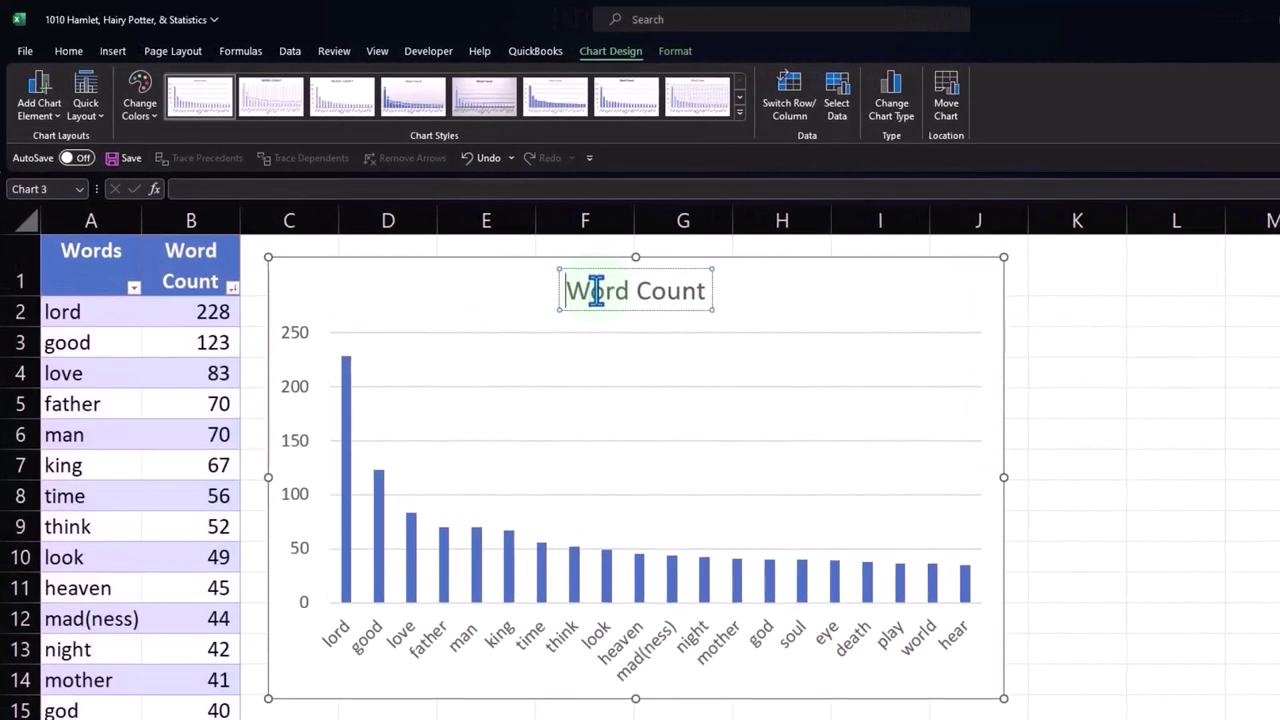
text(Hamle)
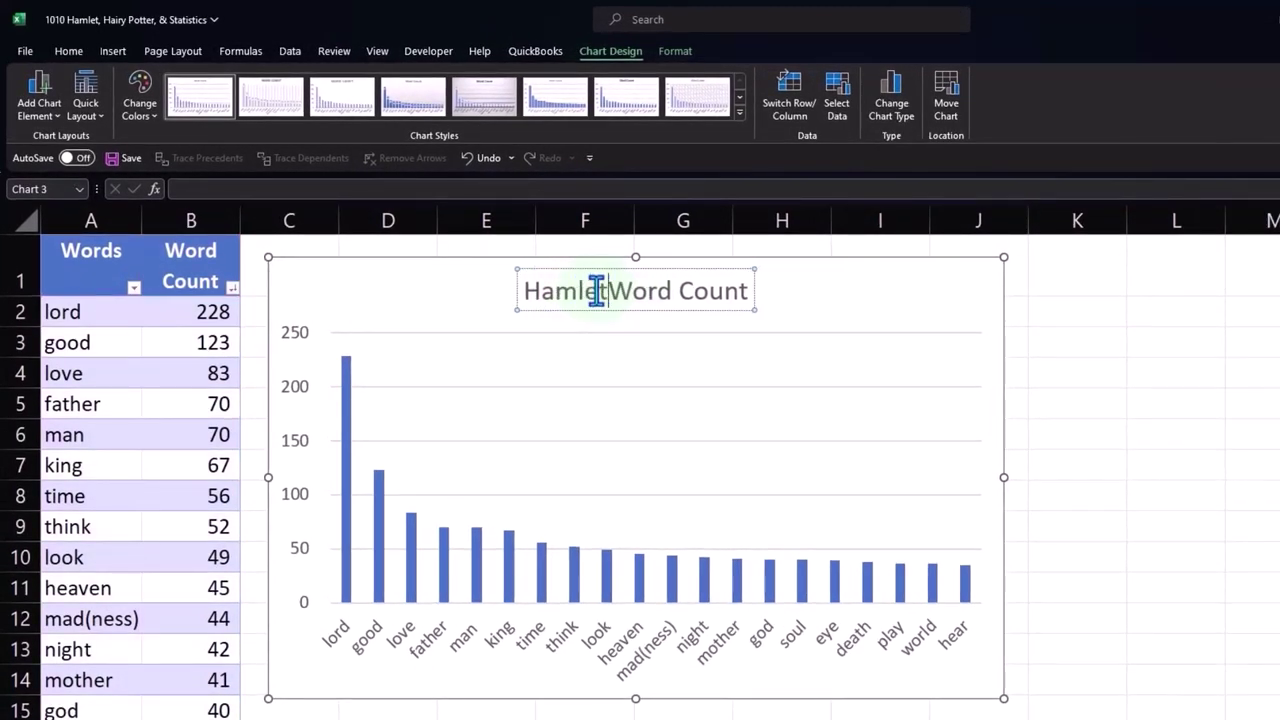
text(t)
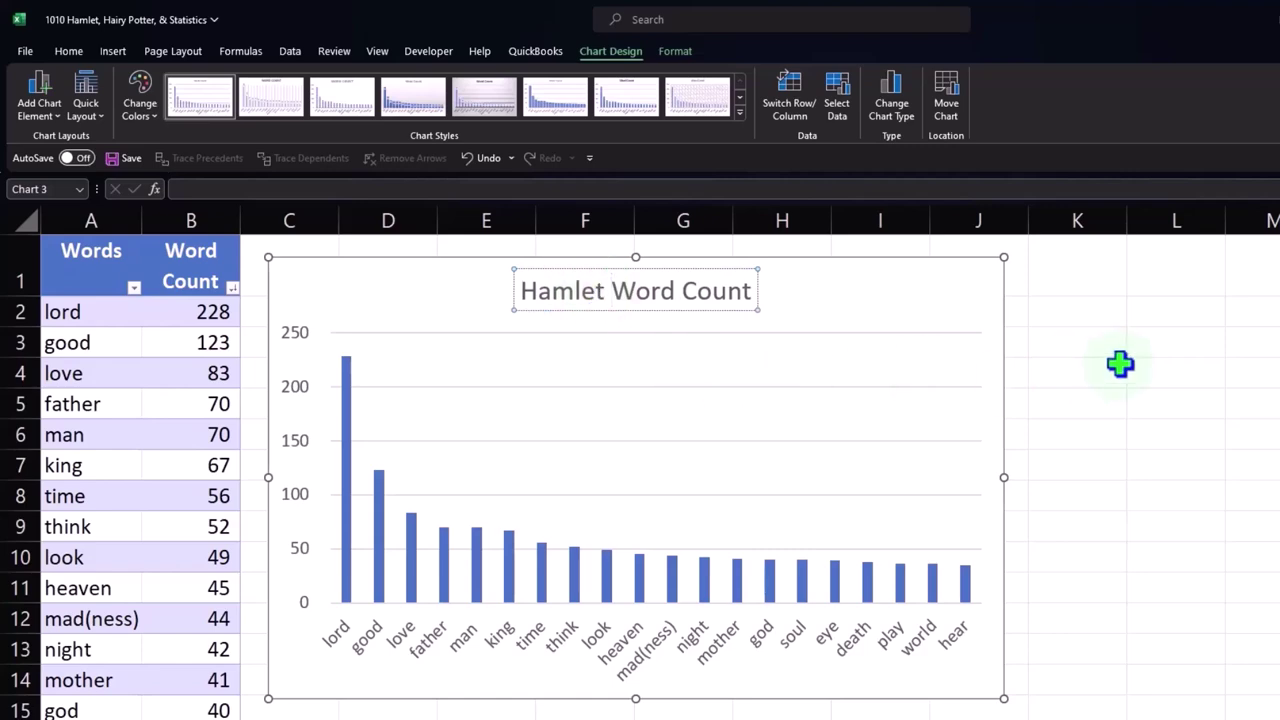
click(1120, 365)
- Enlarge the chart so it spans columns C through L
click(1000, 698)
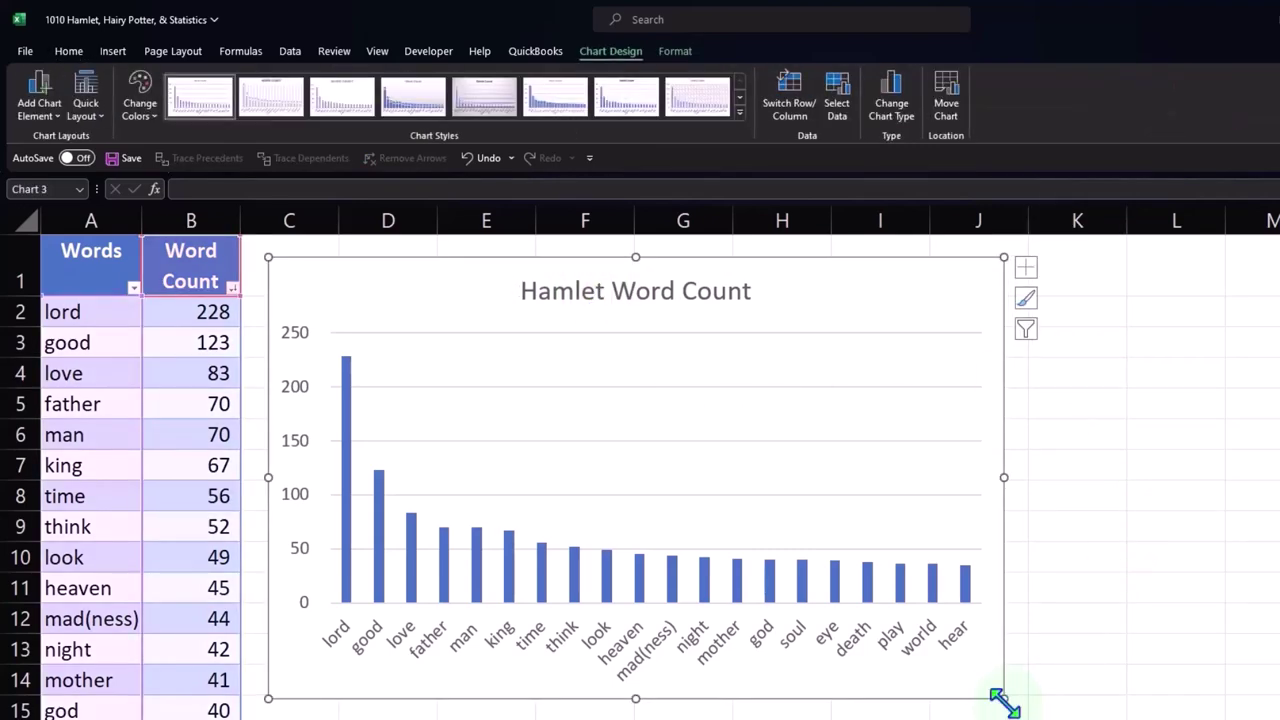
drag(1004, 703, 1237, 719)
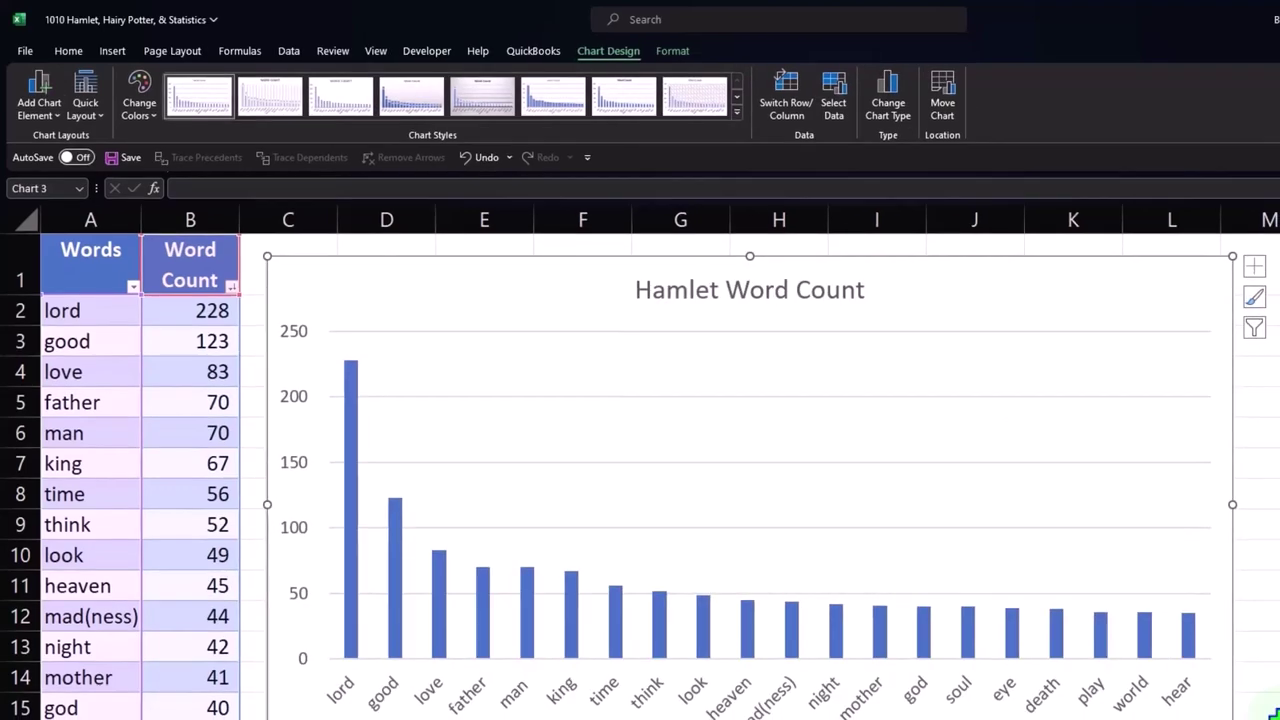
click(1160, 472)
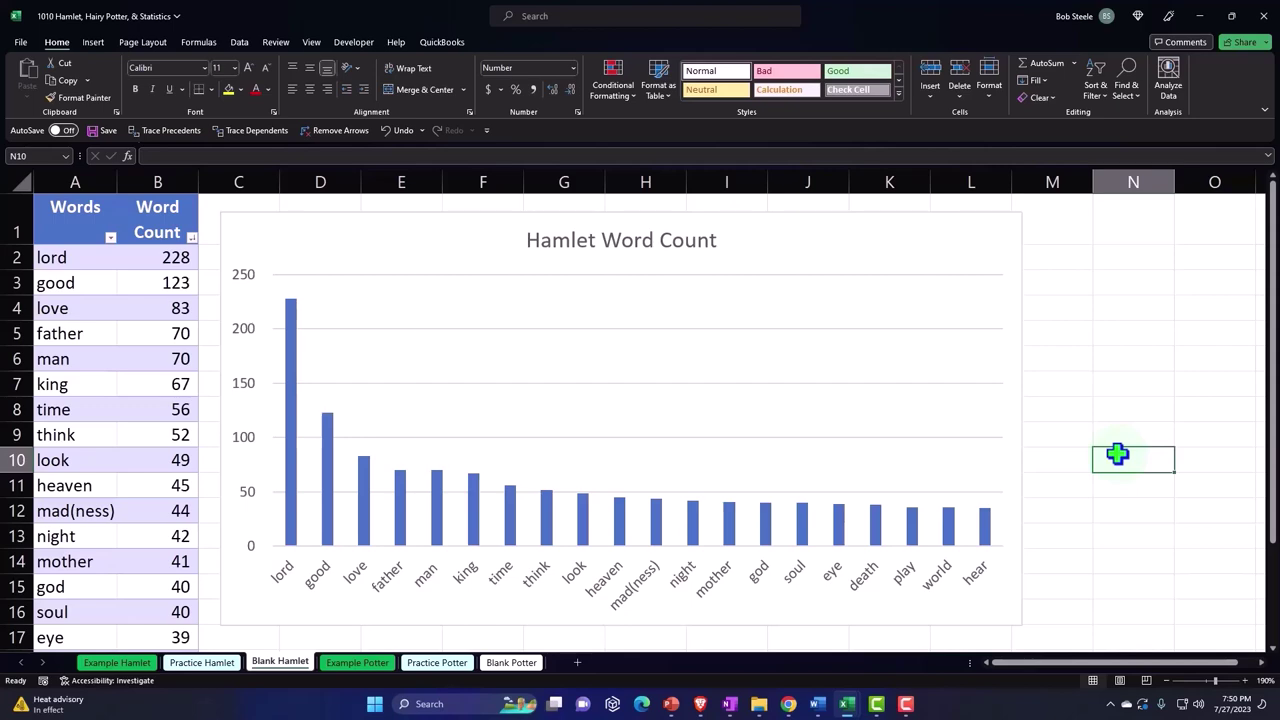
click(95, 43)
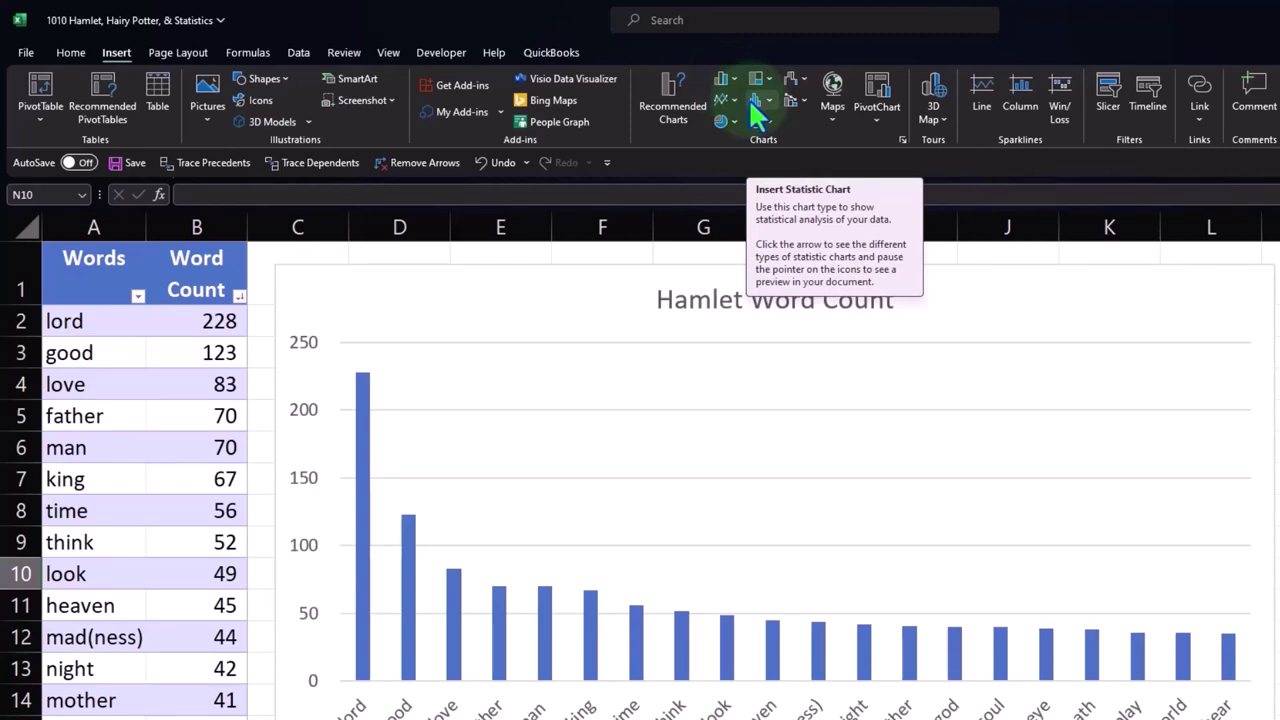
click(769, 100)
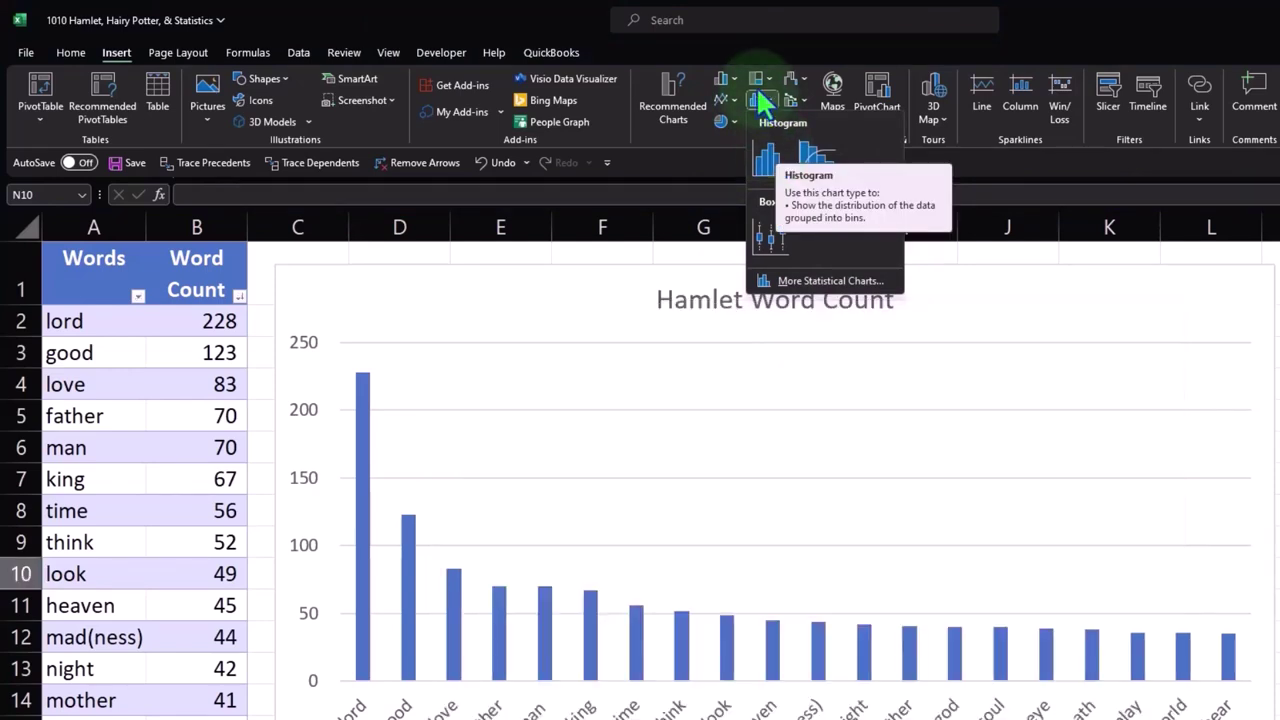
key(Escape)
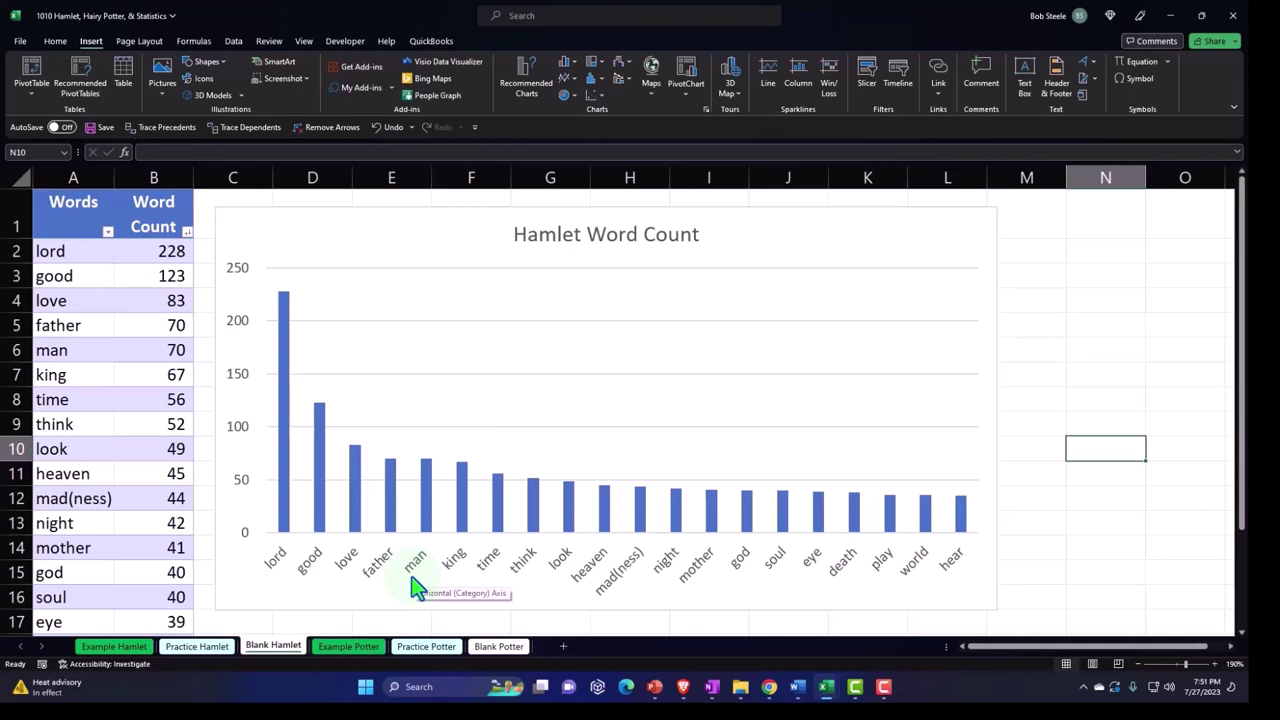
click(120, 277)
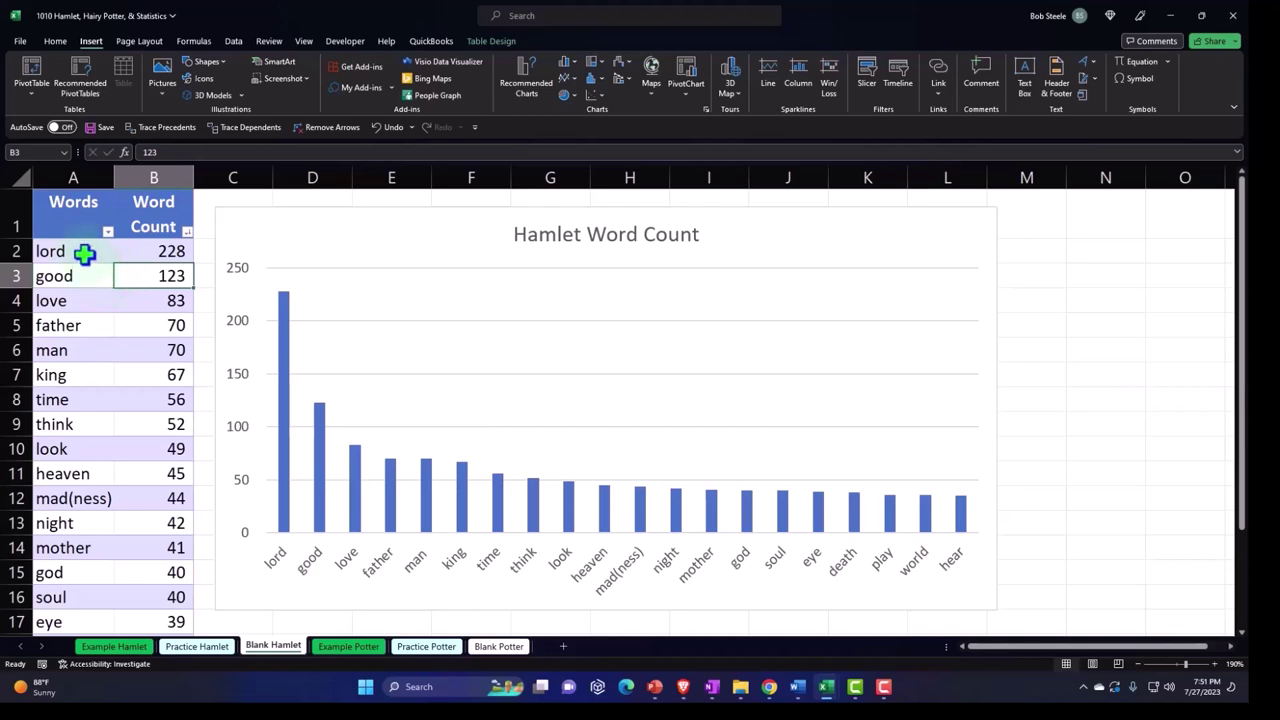
- Select A2:B3 briefly, then select the Hamlet Word Count chart to expose its chart tools
mouse_move(86, 251)
mouse_down()
mouse_move(134, 339)
mouse_move(130, 270)
mouse_up()
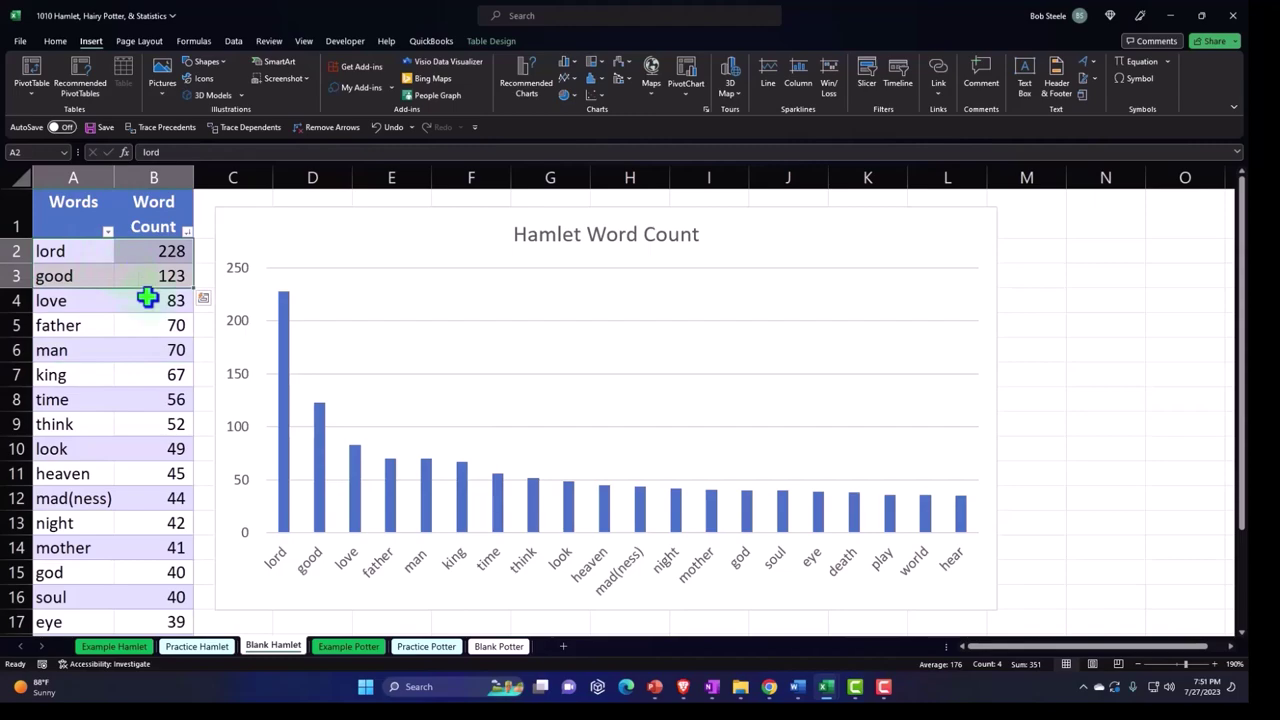
mouse_move(320, 478)
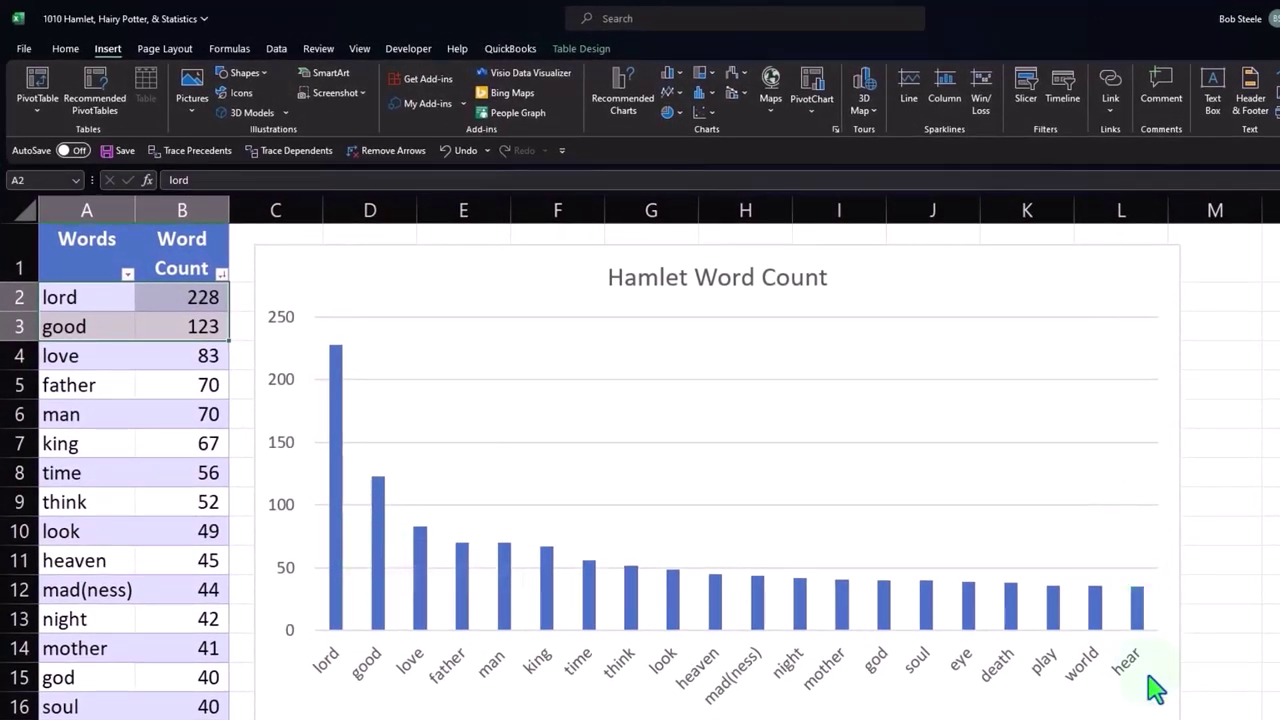
click(1214, 612)
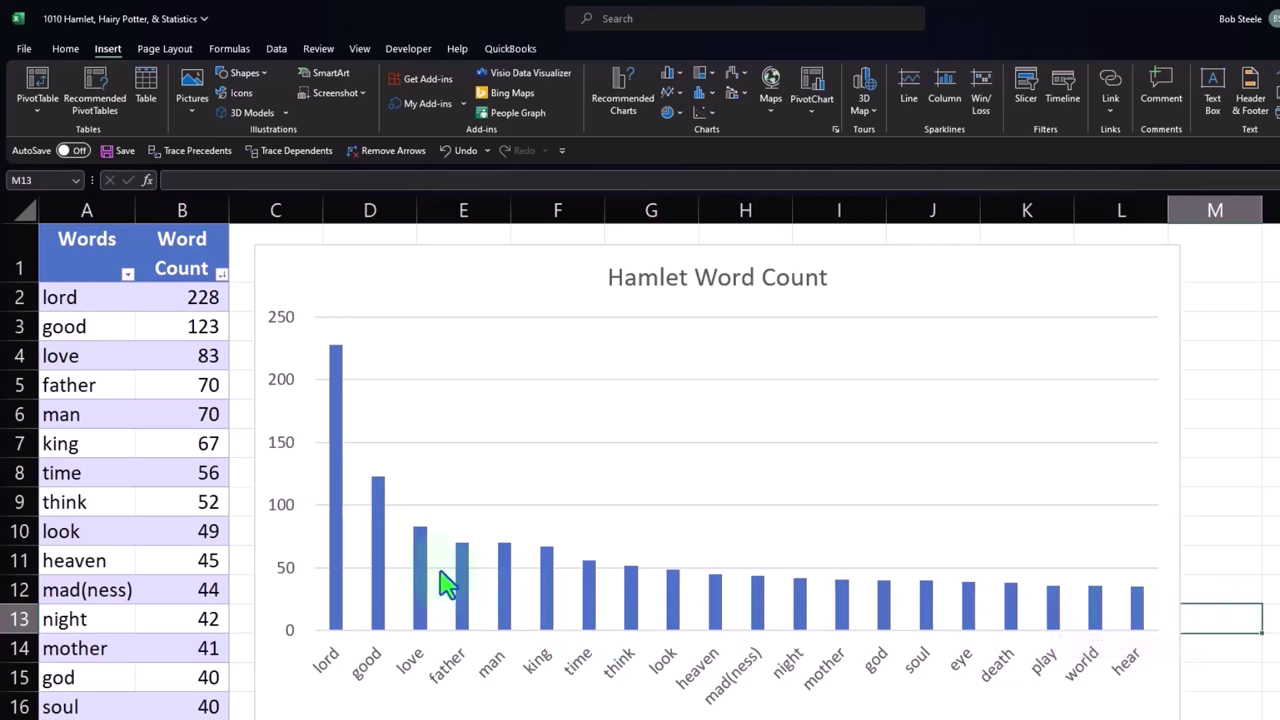
click(1145, 282)
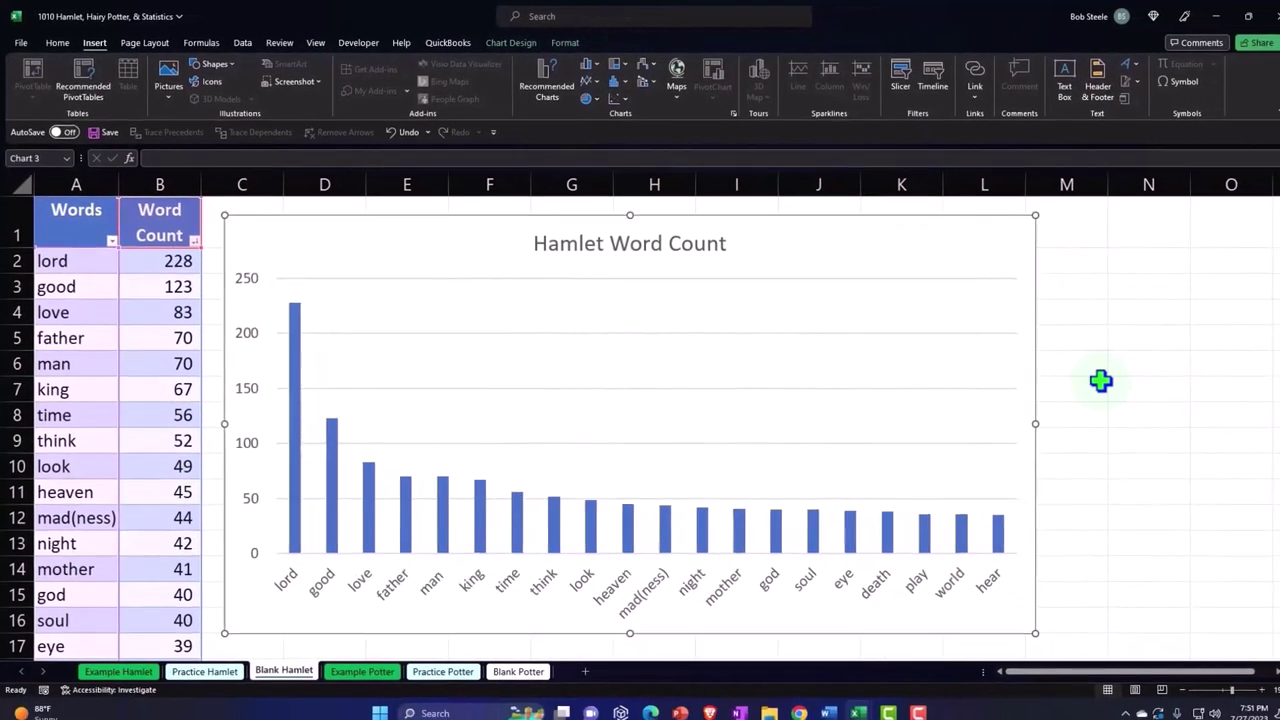
click(1138, 393)
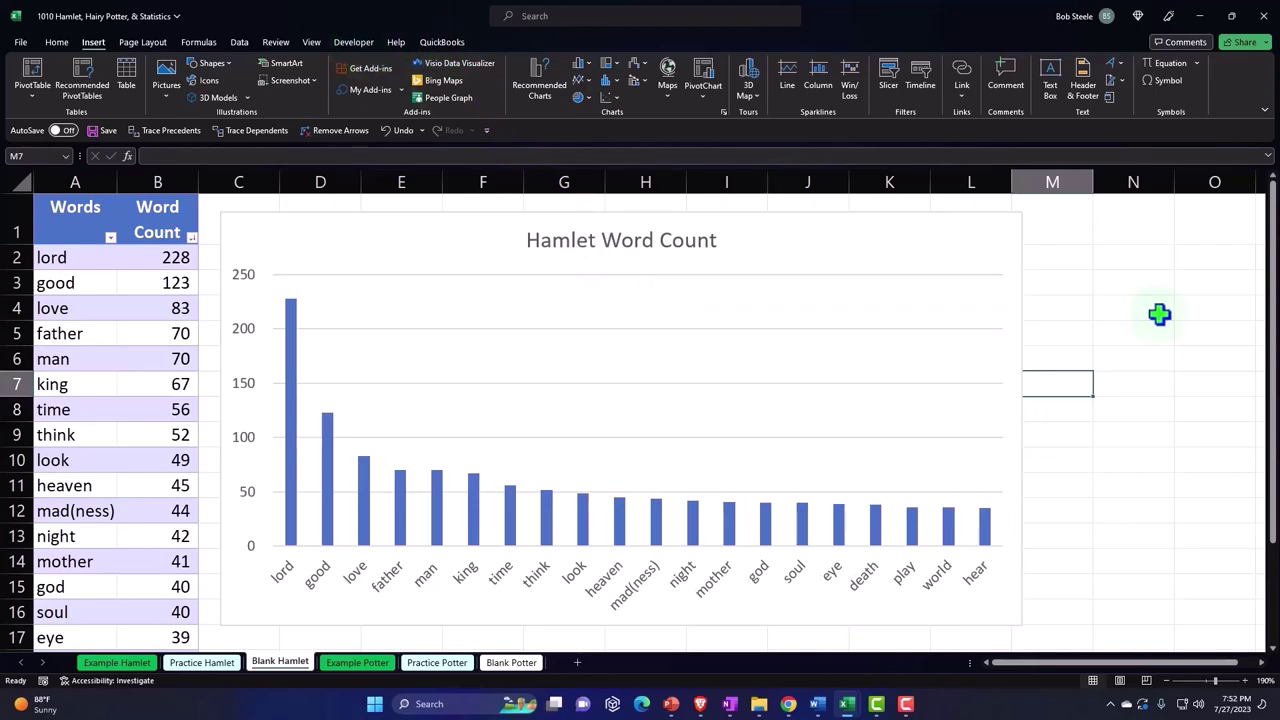
click(1005, 247)
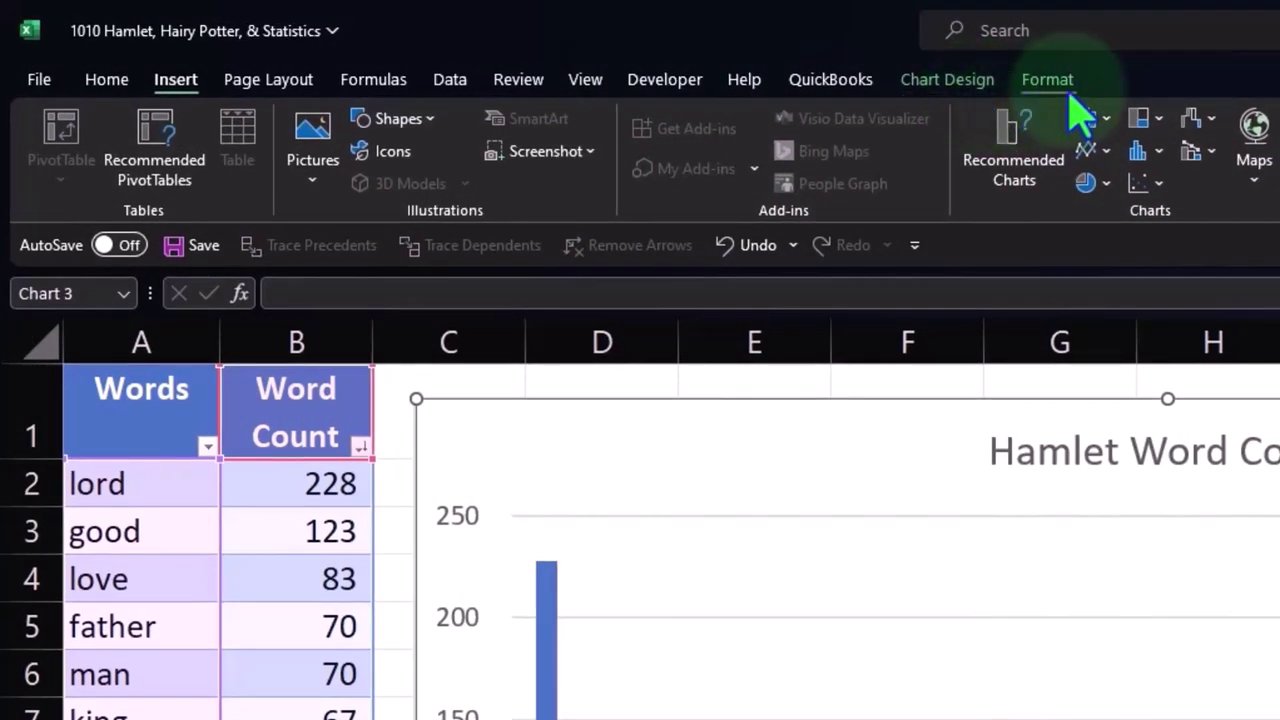
- Browse chart elements, quick layouts, colours and chart styles, keeping the default blue style
click(968, 86)
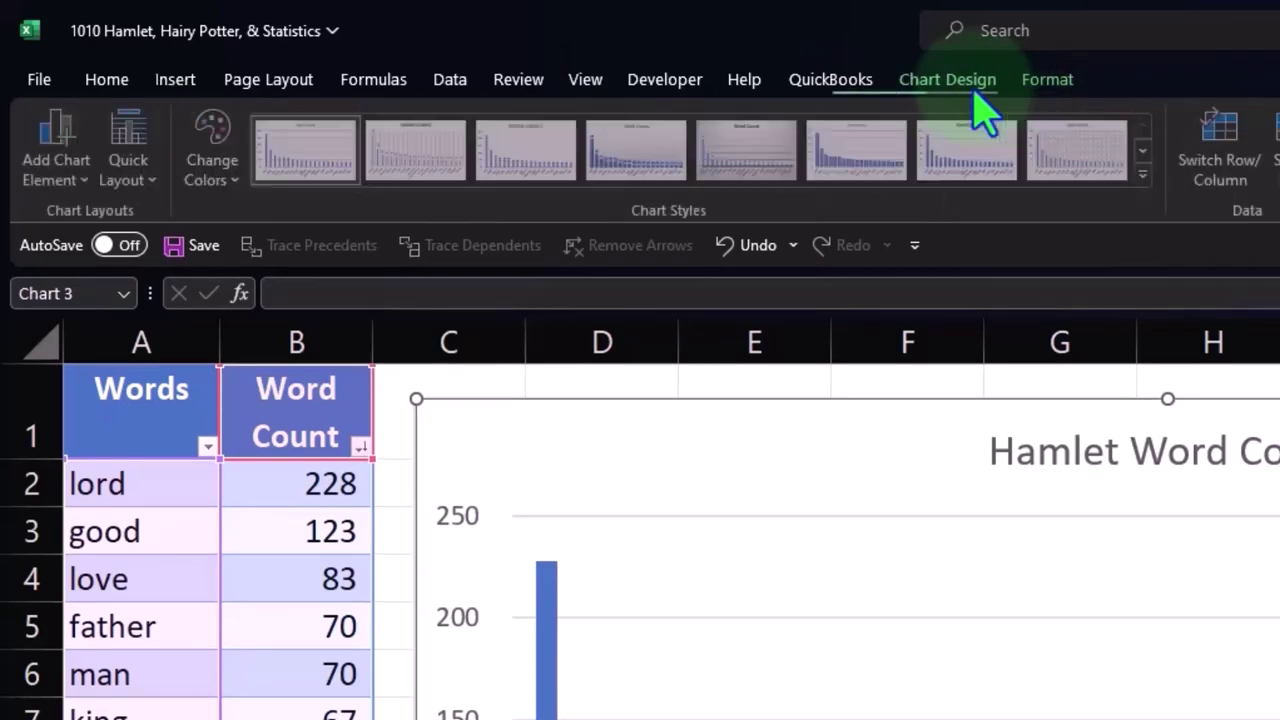
click(86, 185)
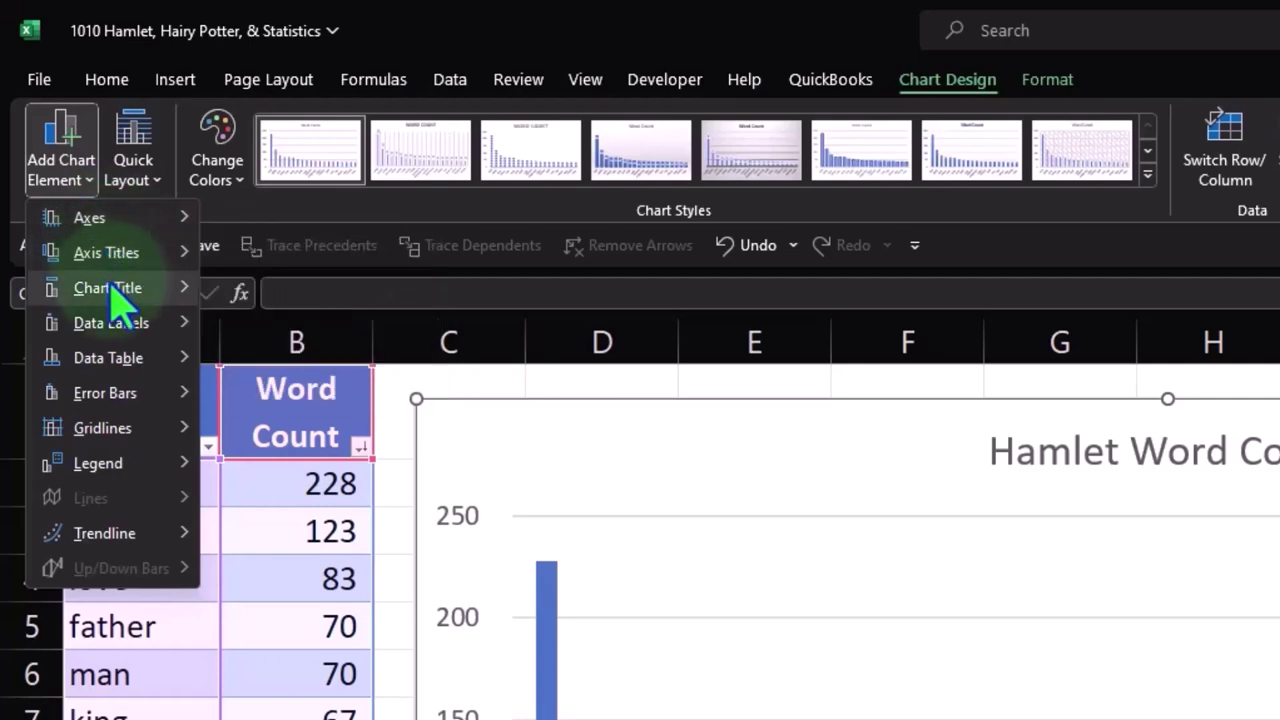
mouse_move(118, 335)
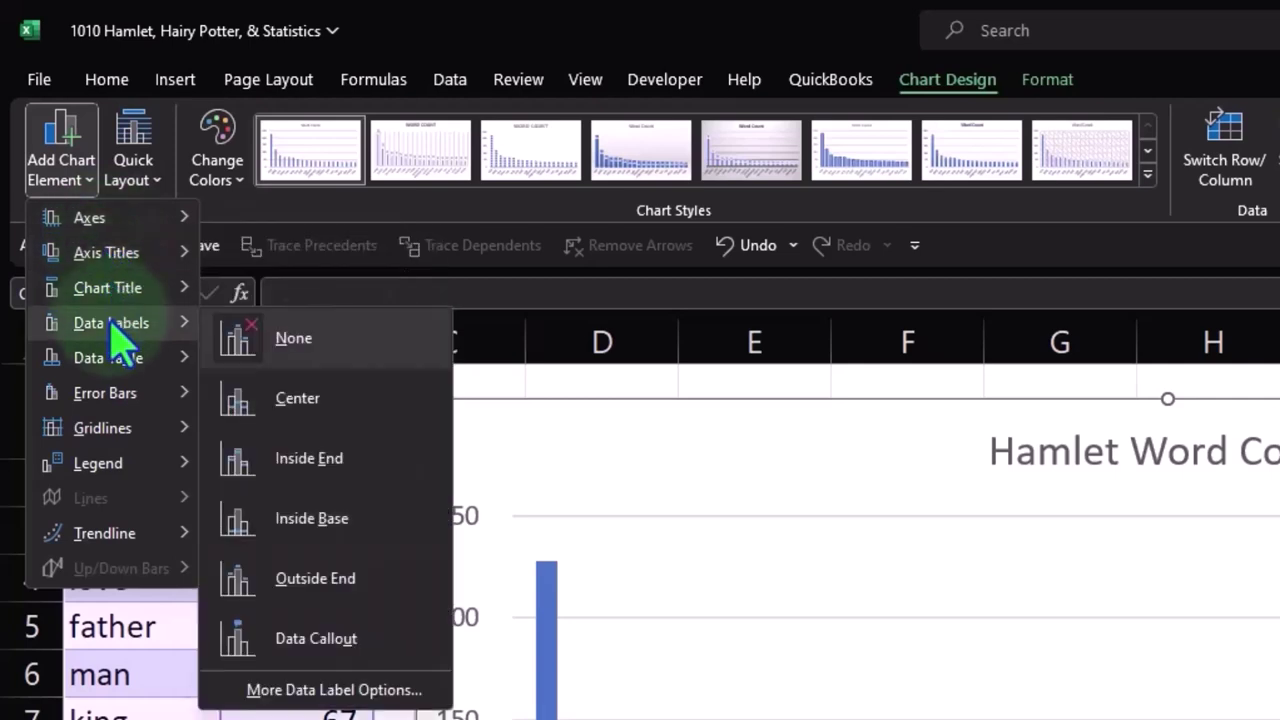
click(63, 175)
click(140, 170)
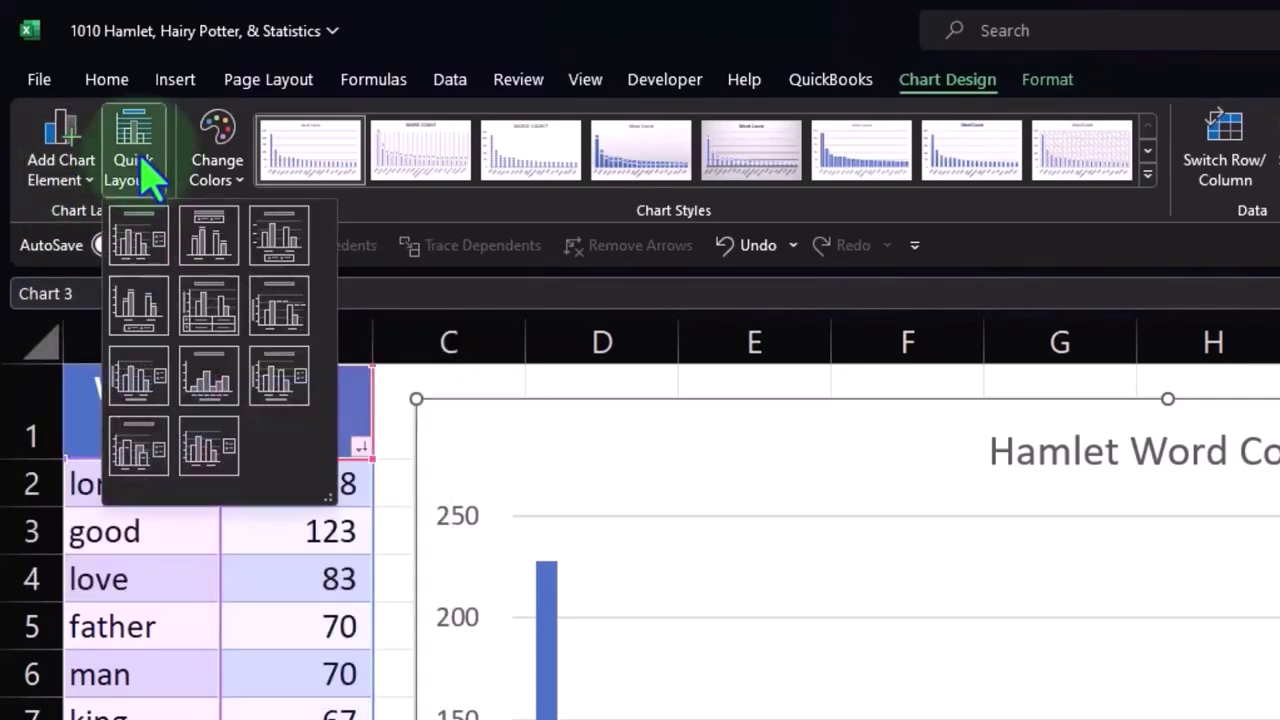
click(135, 160)
click(217, 160)
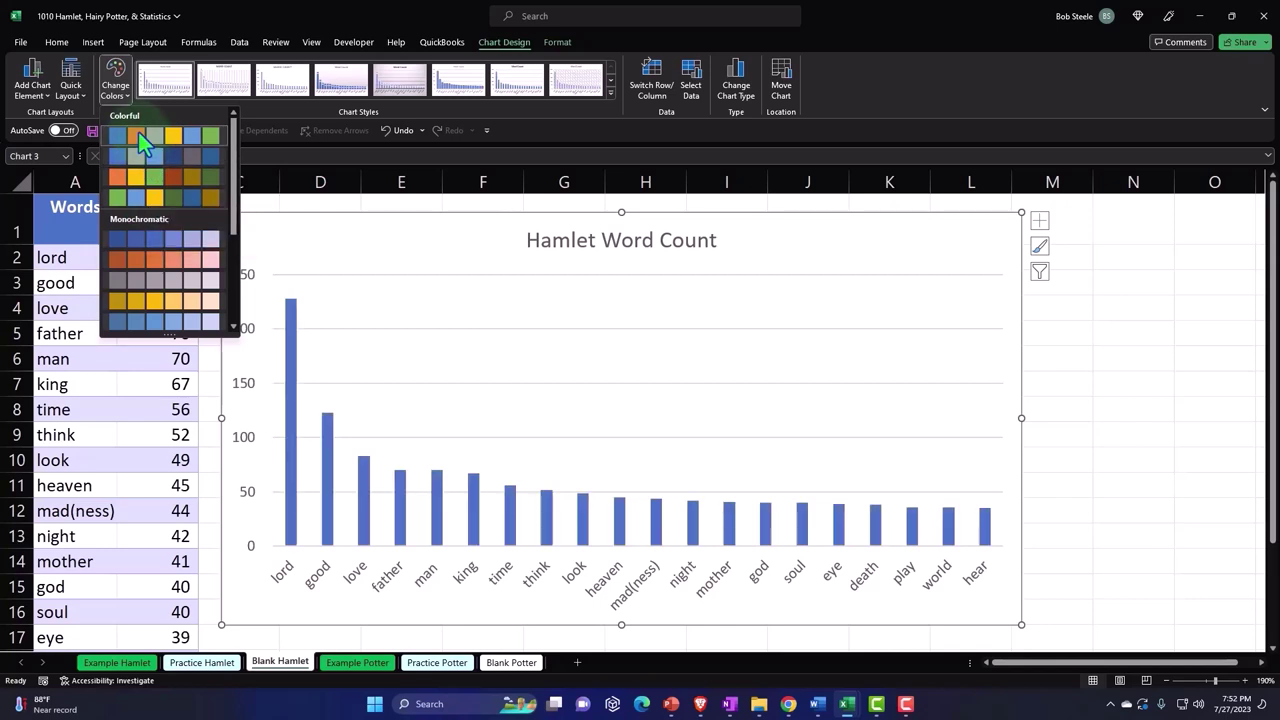
click(138, 131)
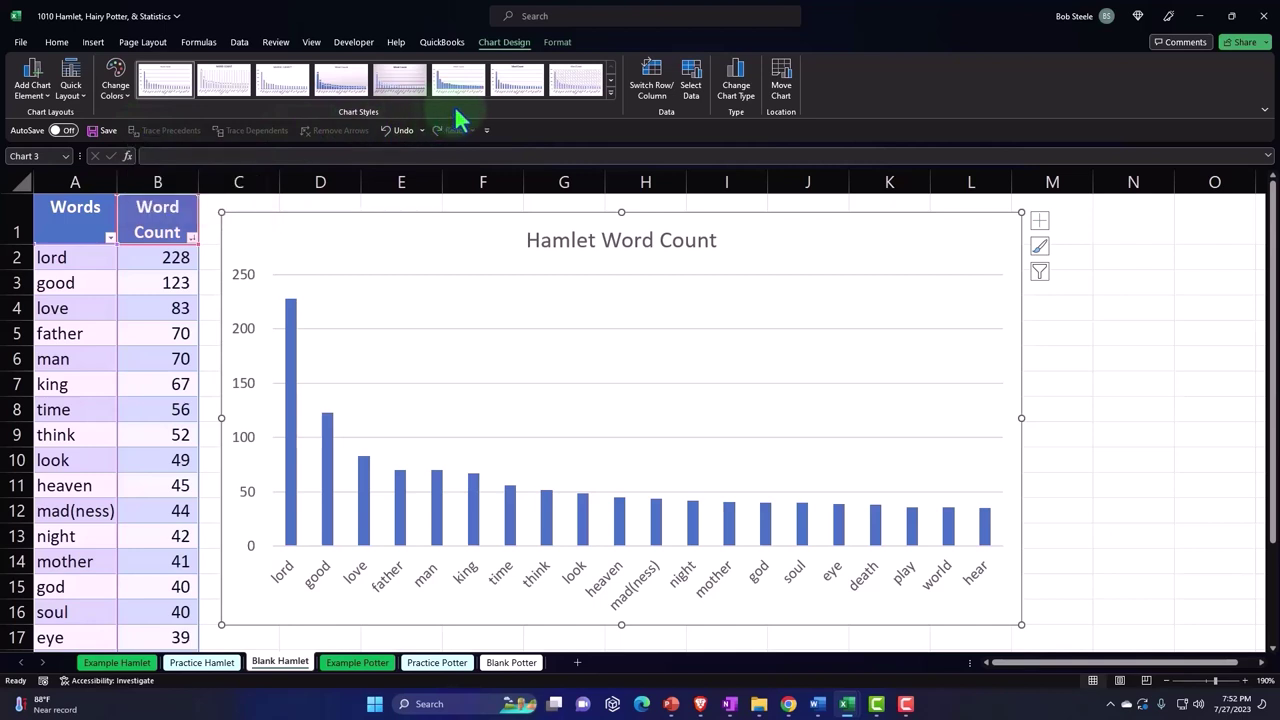
click(609, 92)
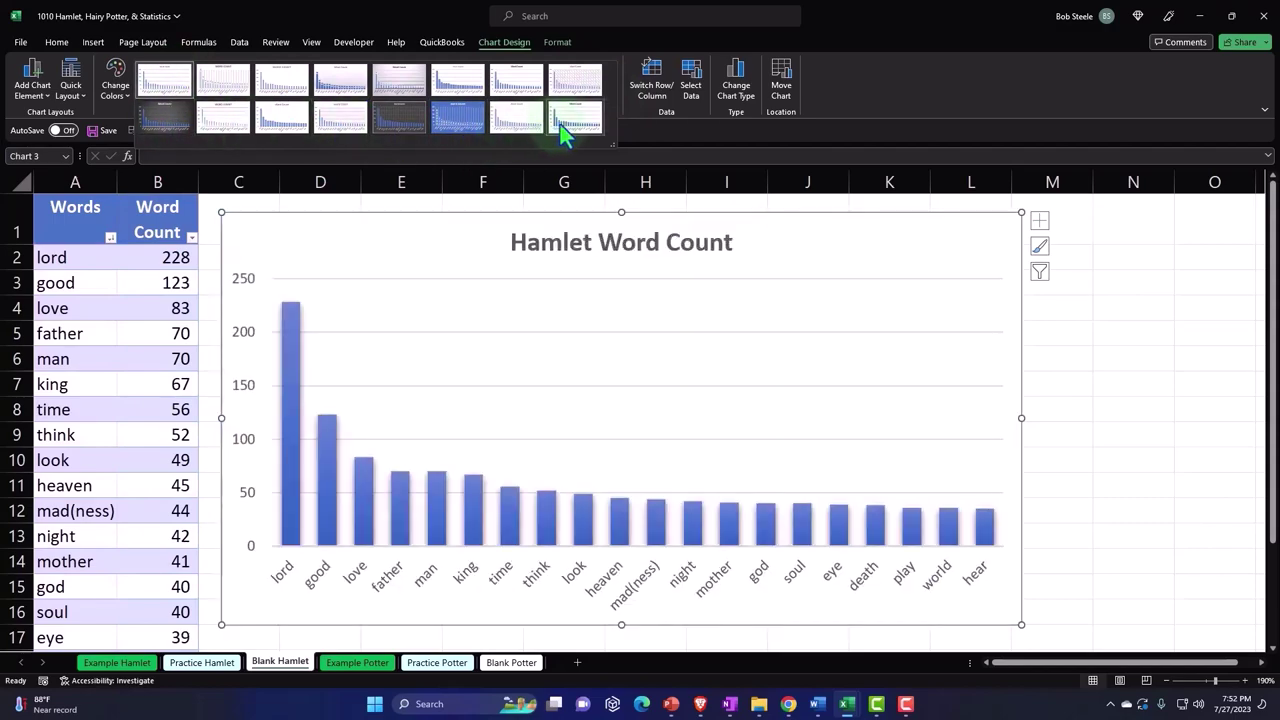
click(560, 124)
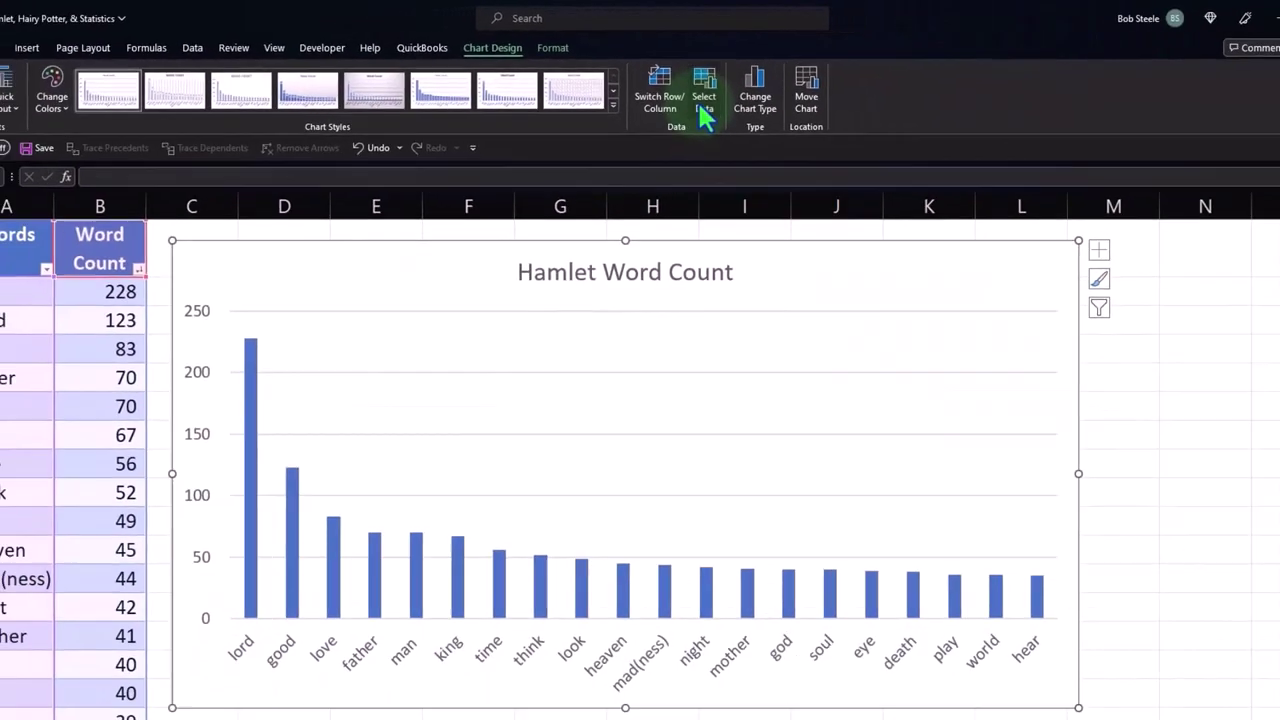
click(760, 175)
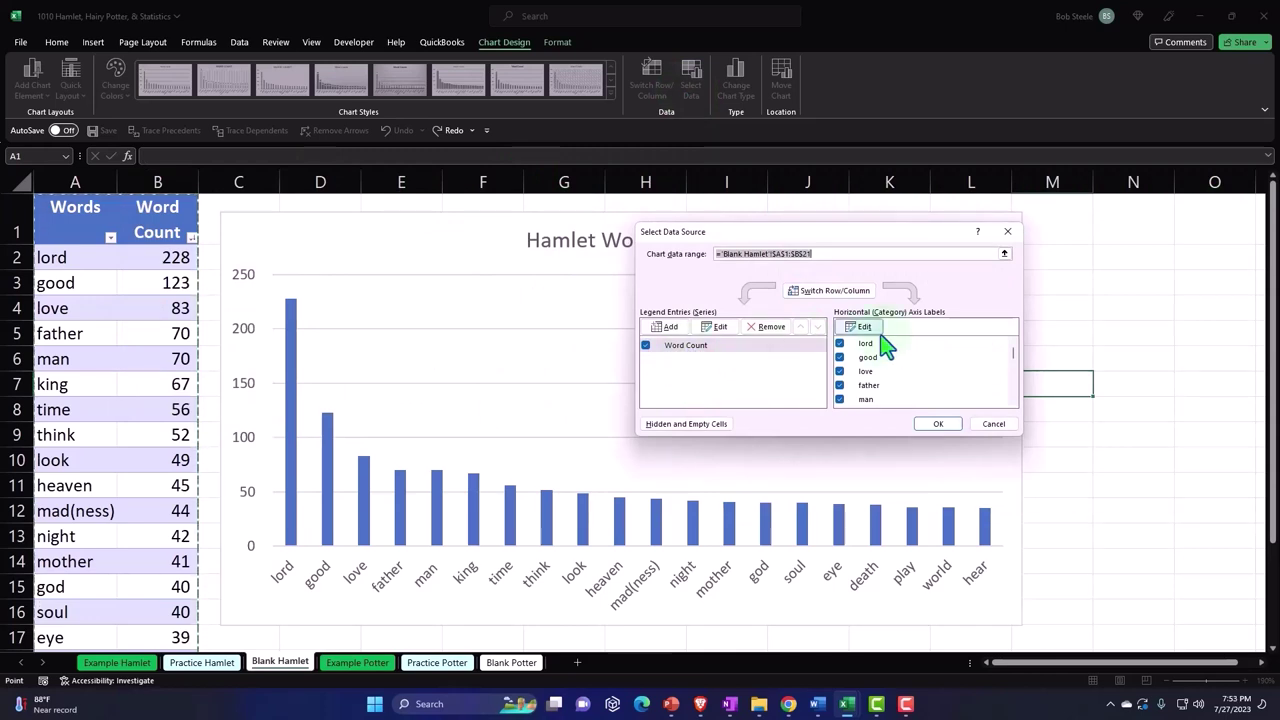
click(718, 328)
drag(317, 240, 792, 284)
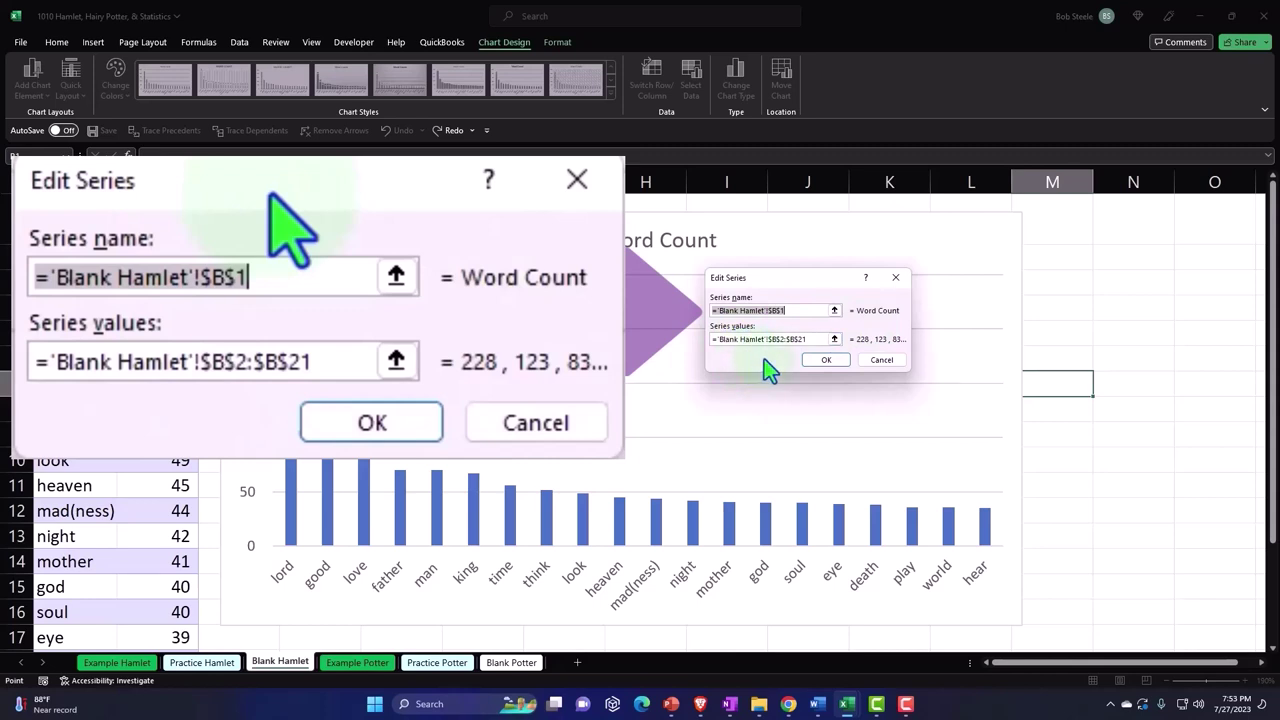
click(834, 311)
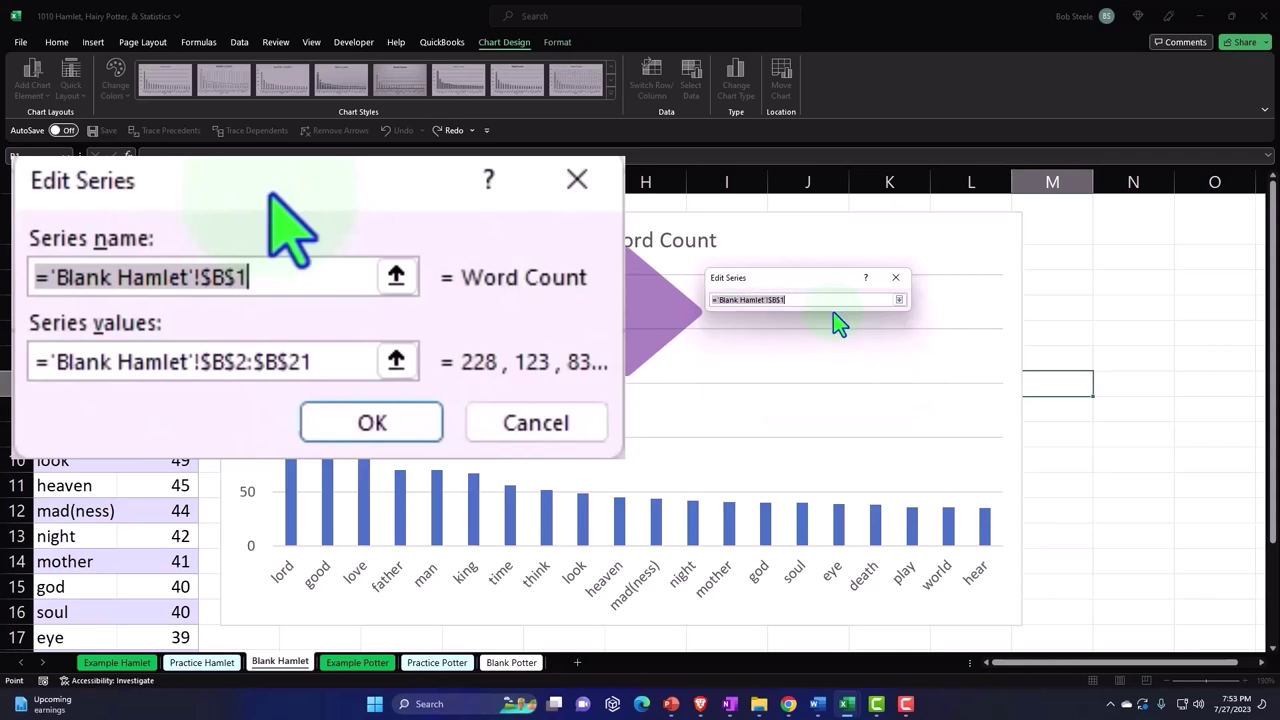
click(899, 300)
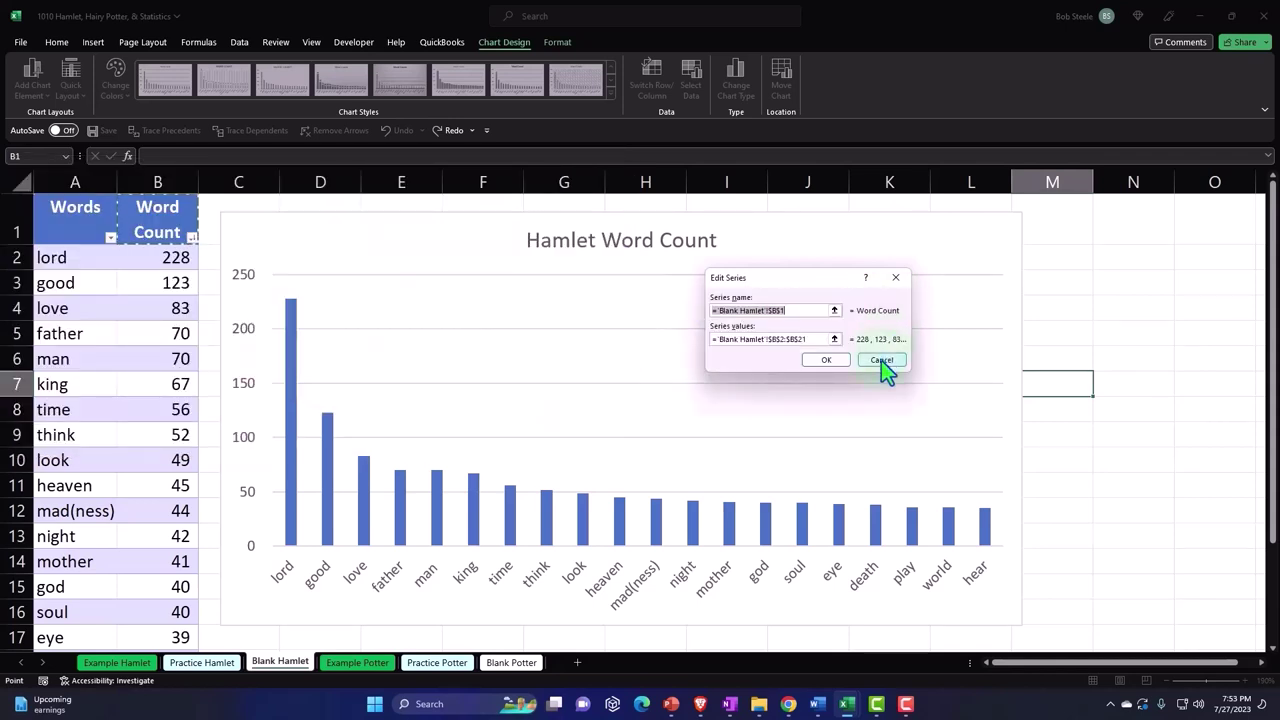
click(881, 360)
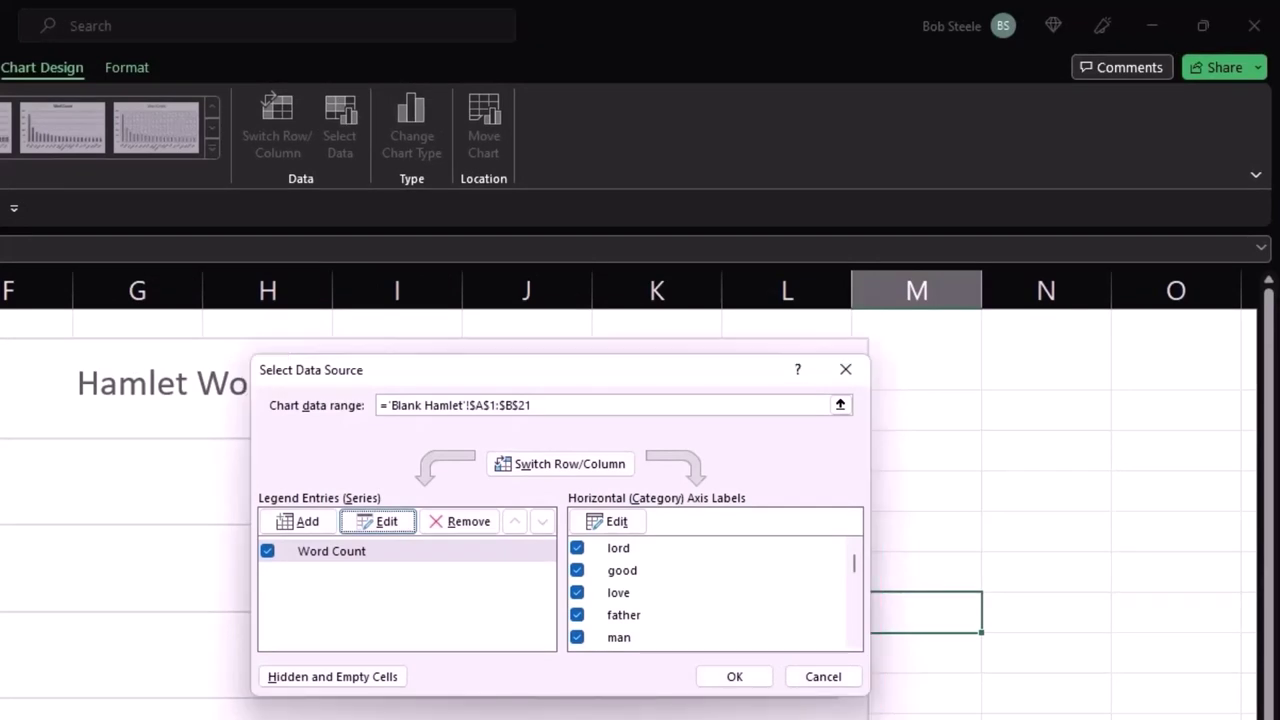
click(849, 382)
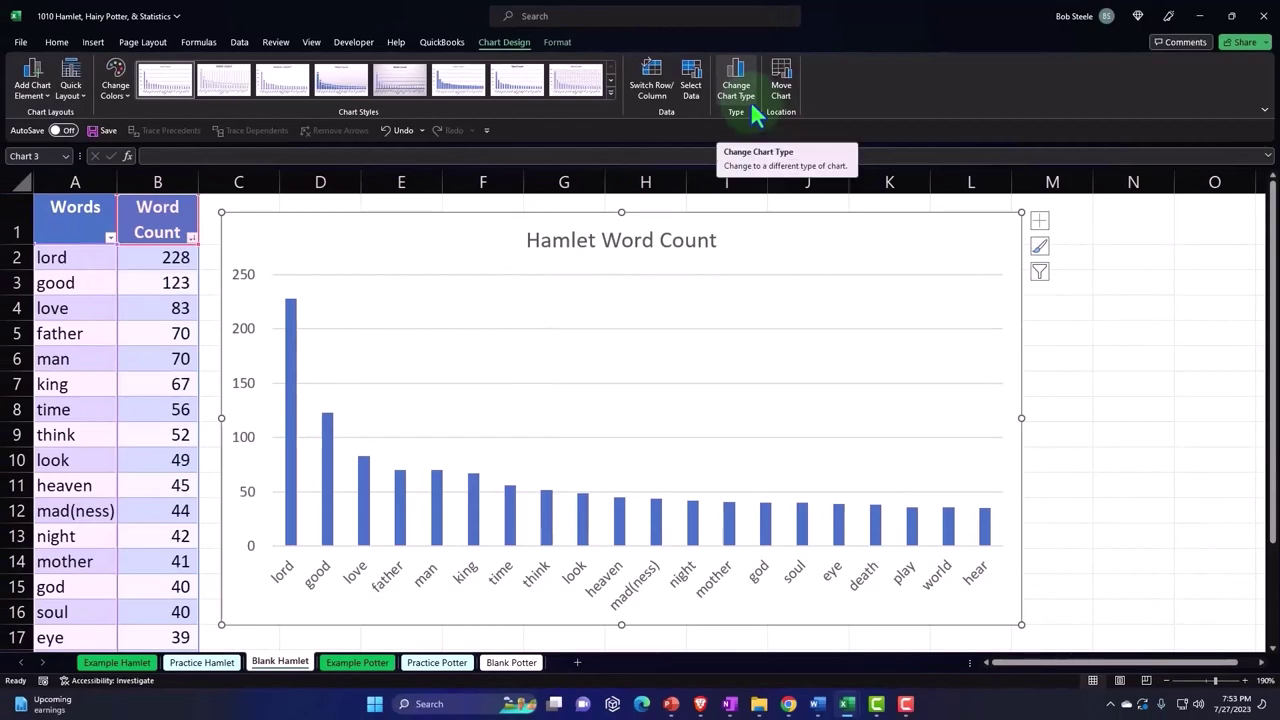
- Check Change Chart Type and Move Chart without changes, then show the Format tools
click(750, 100)
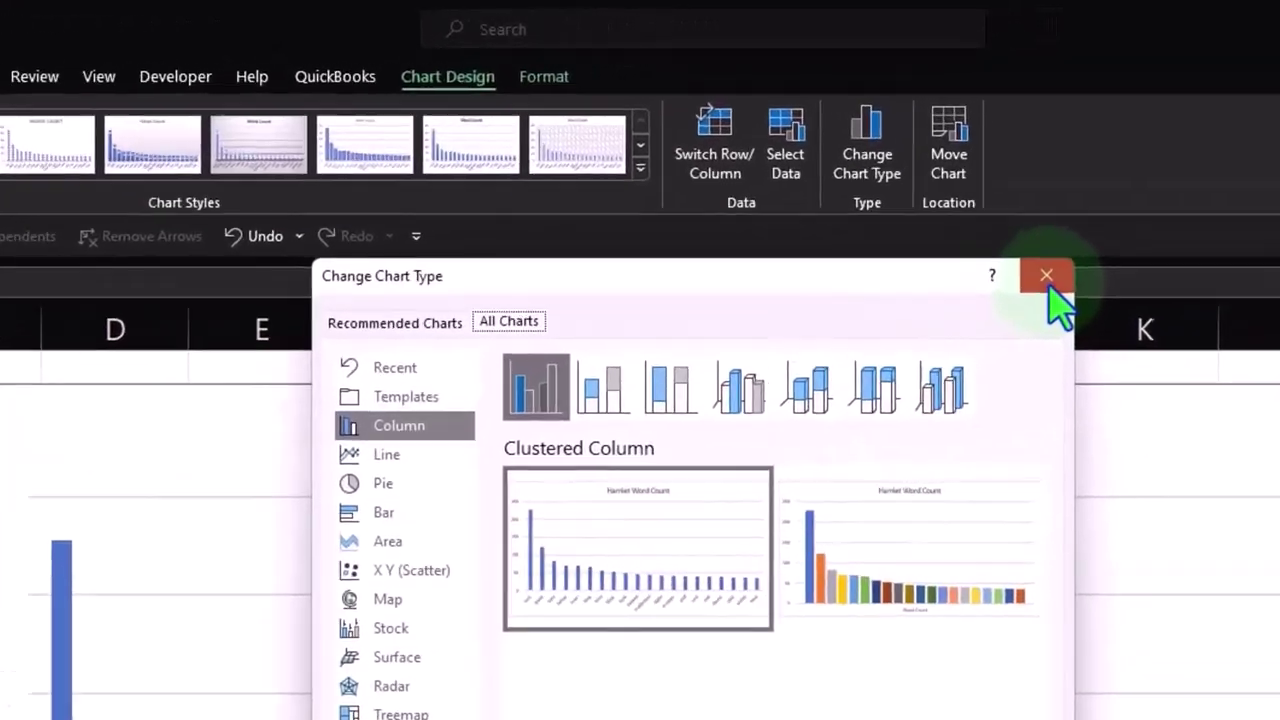
click(1093, 222)
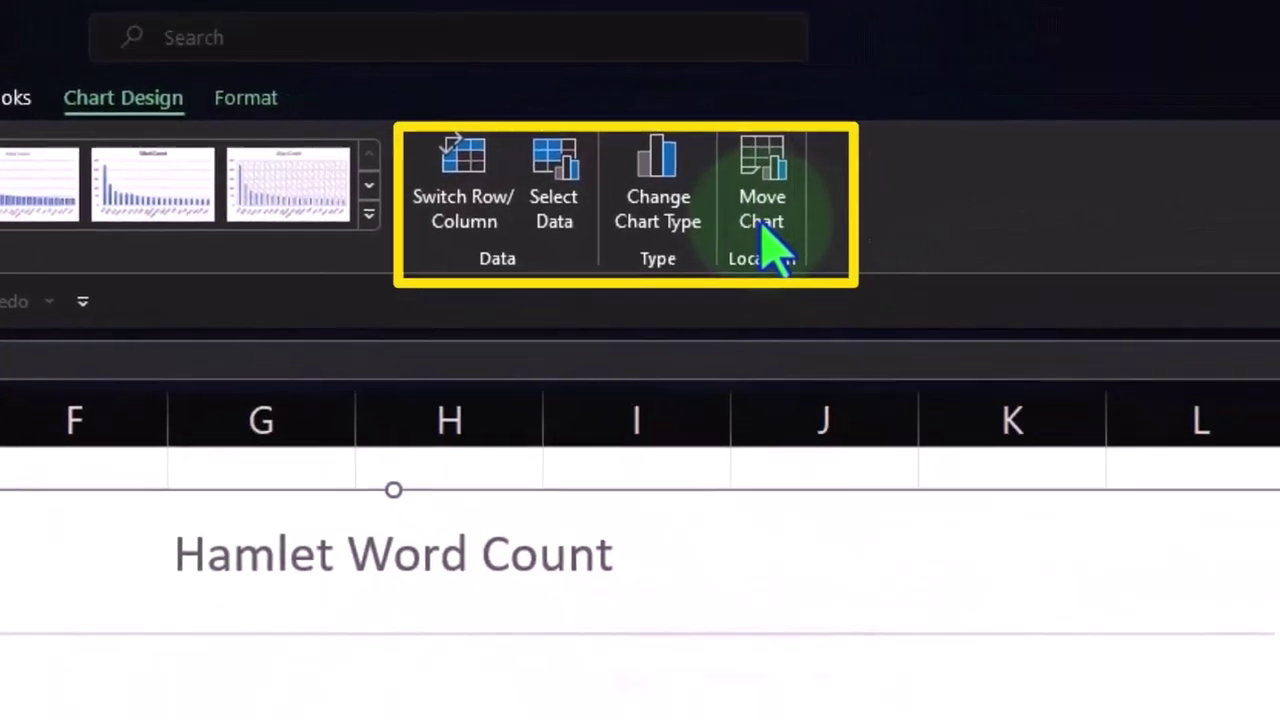
click(823, 245)
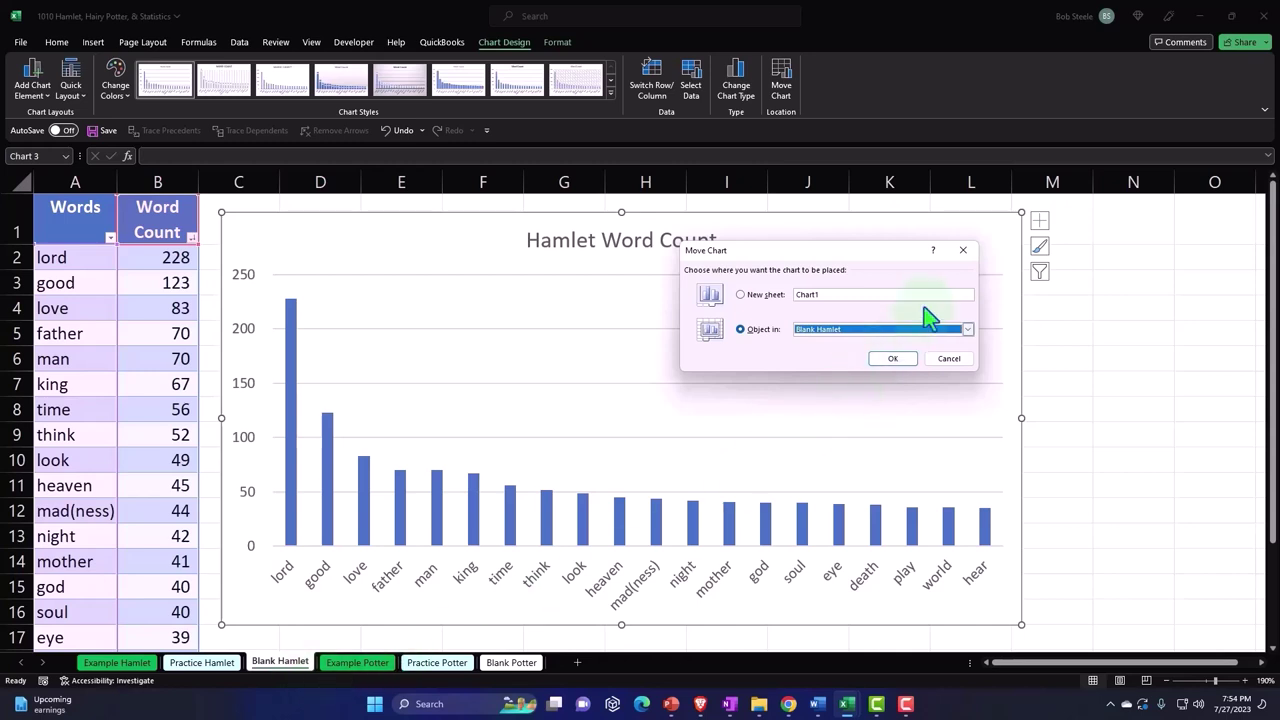
click(963, 249)
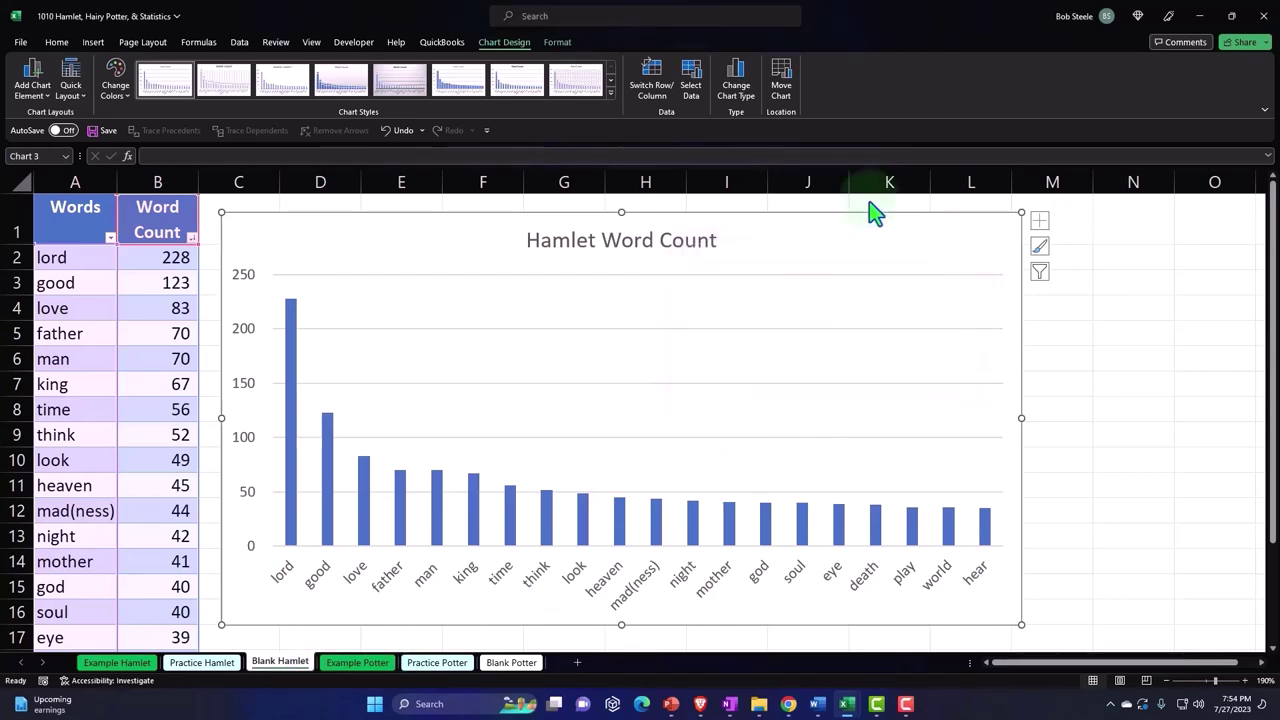
click(559, 42)
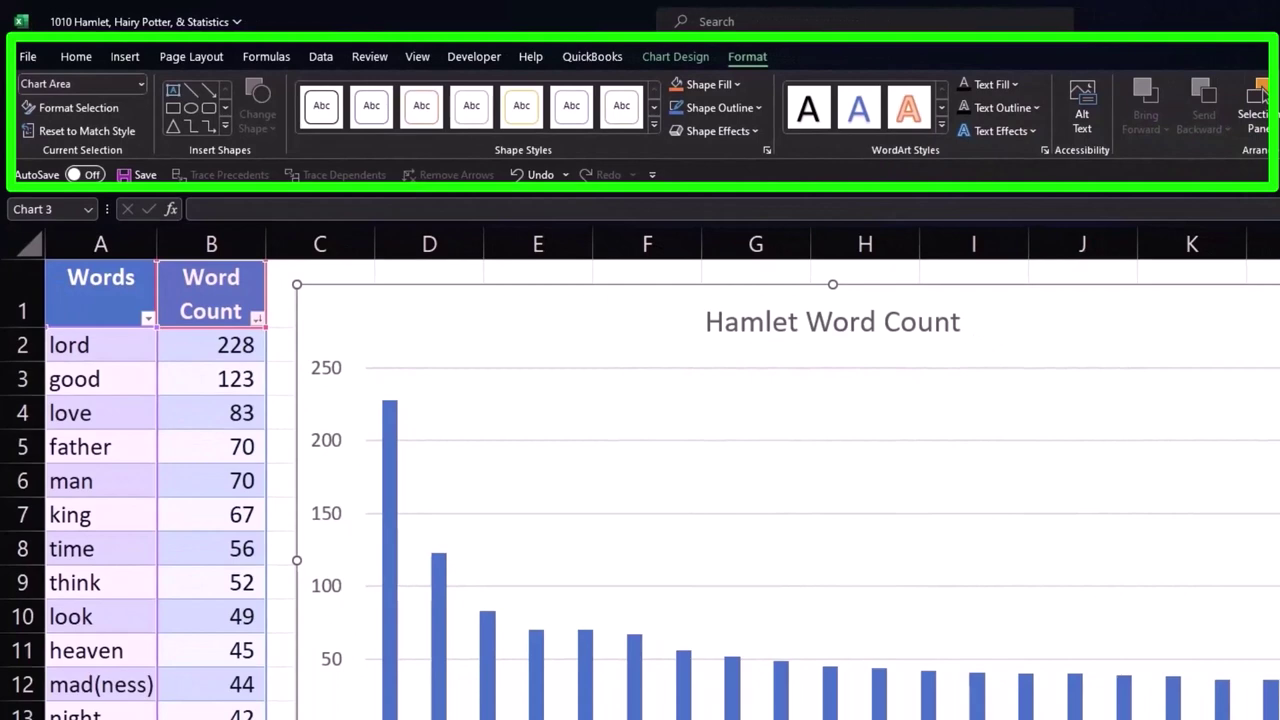
- Select the Hamlet Word Count chart title and check its right-click actions
click(907, 322)
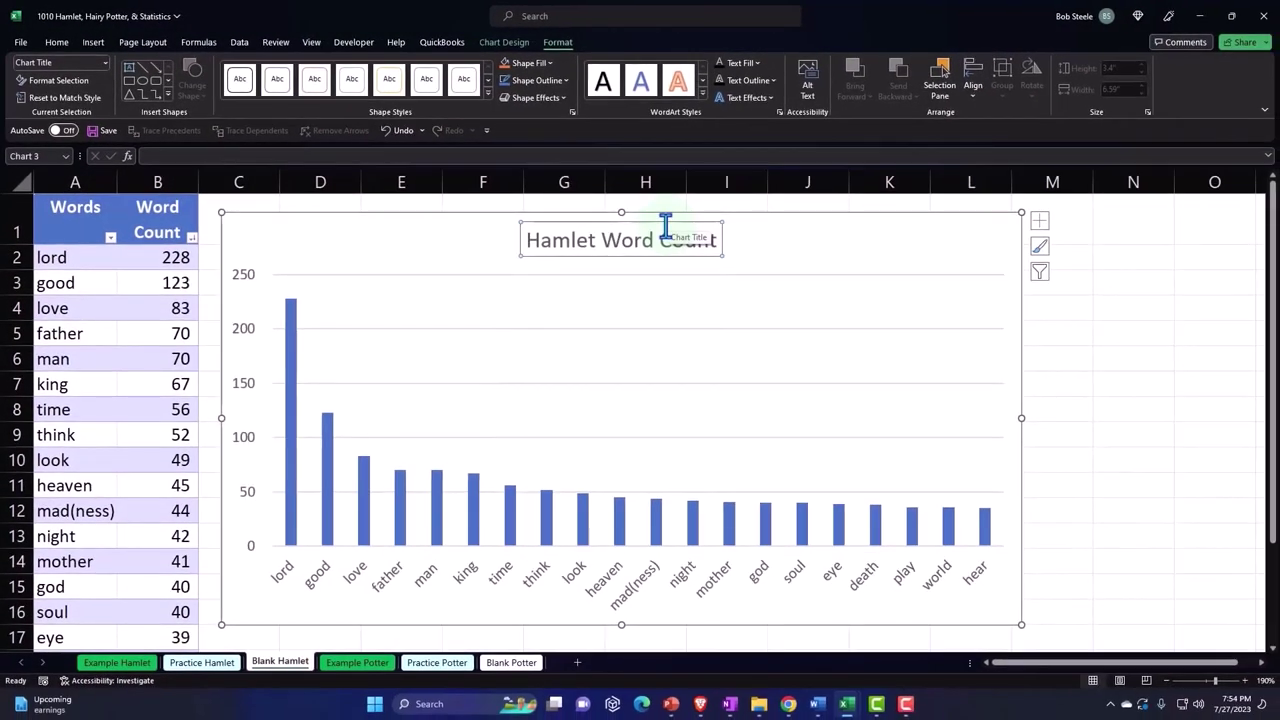
click(666, 223)
right_click(653, 223)
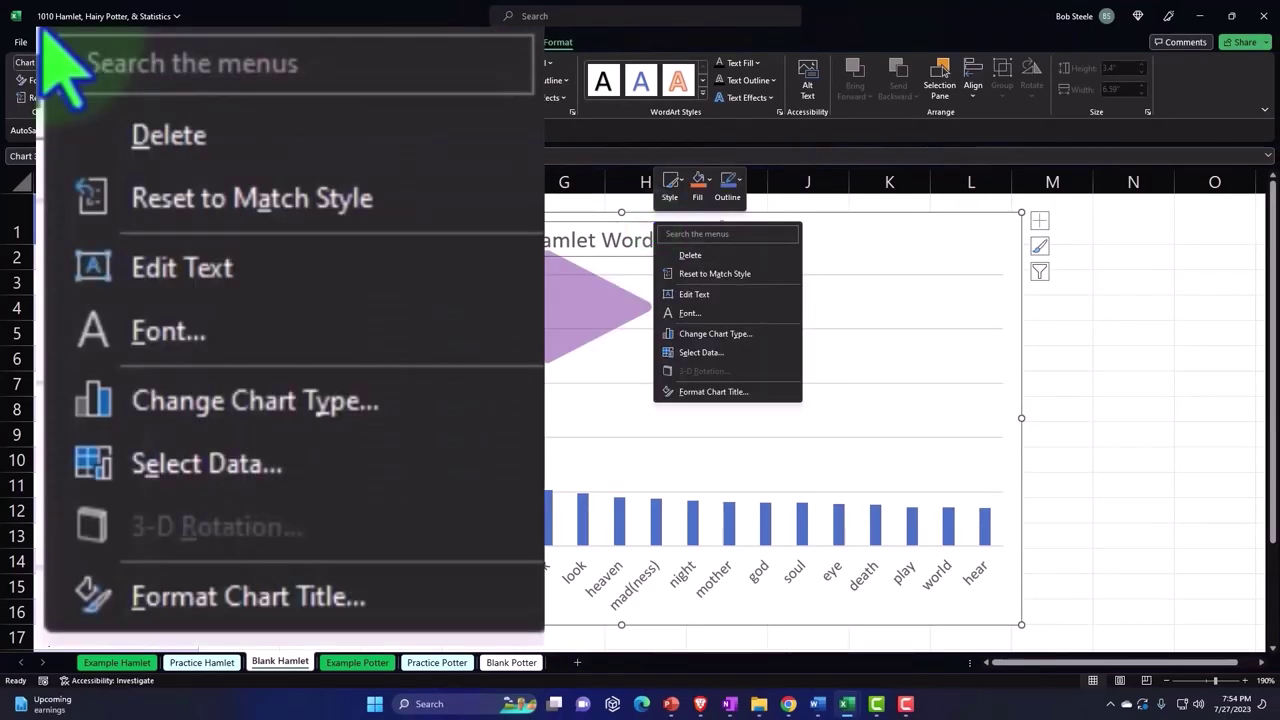
key(Escape)
- Inspect the formatting panes for the value axis and the Word Count bar series
click(245, 331)
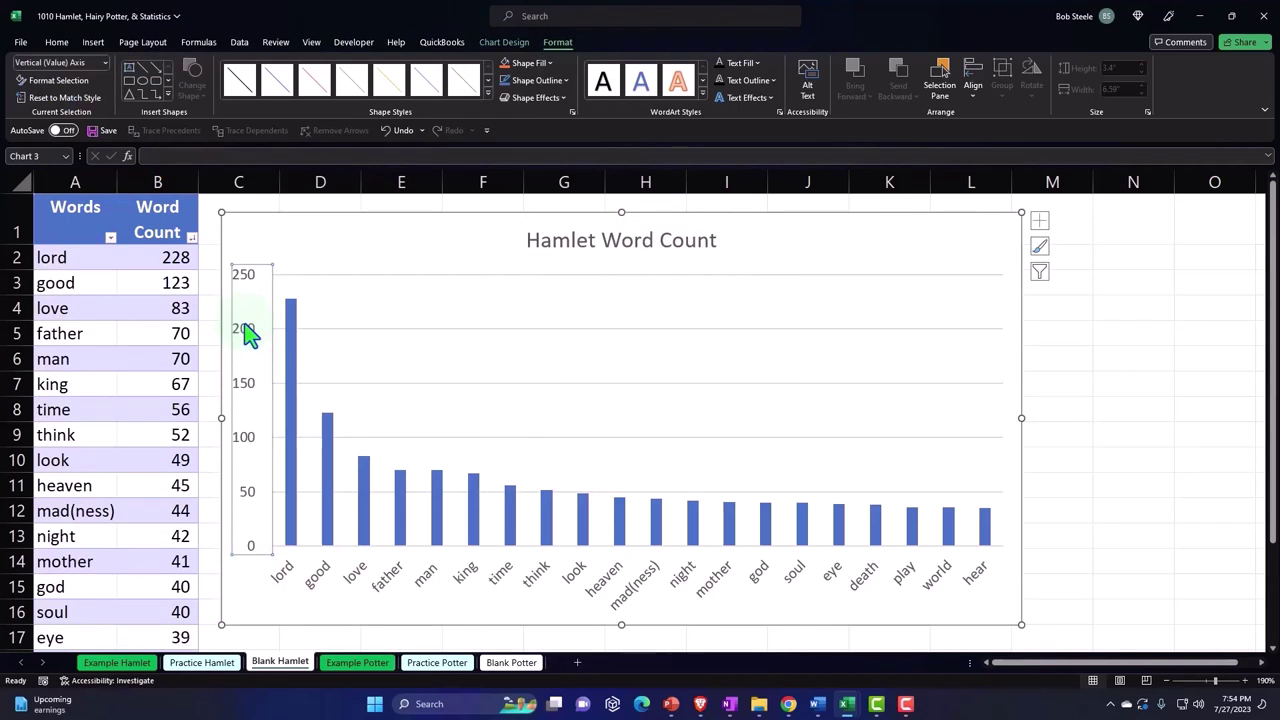
double_click(248, 334)
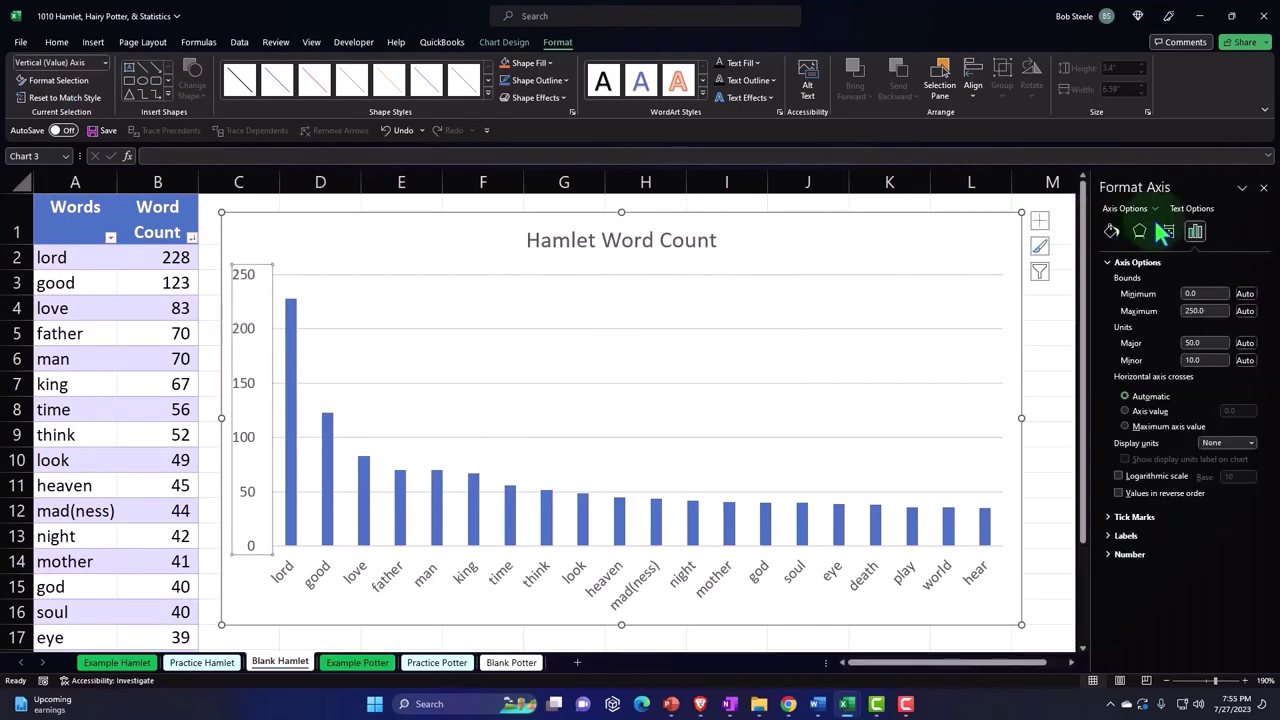
click(1263, 187)
click(292, 332)
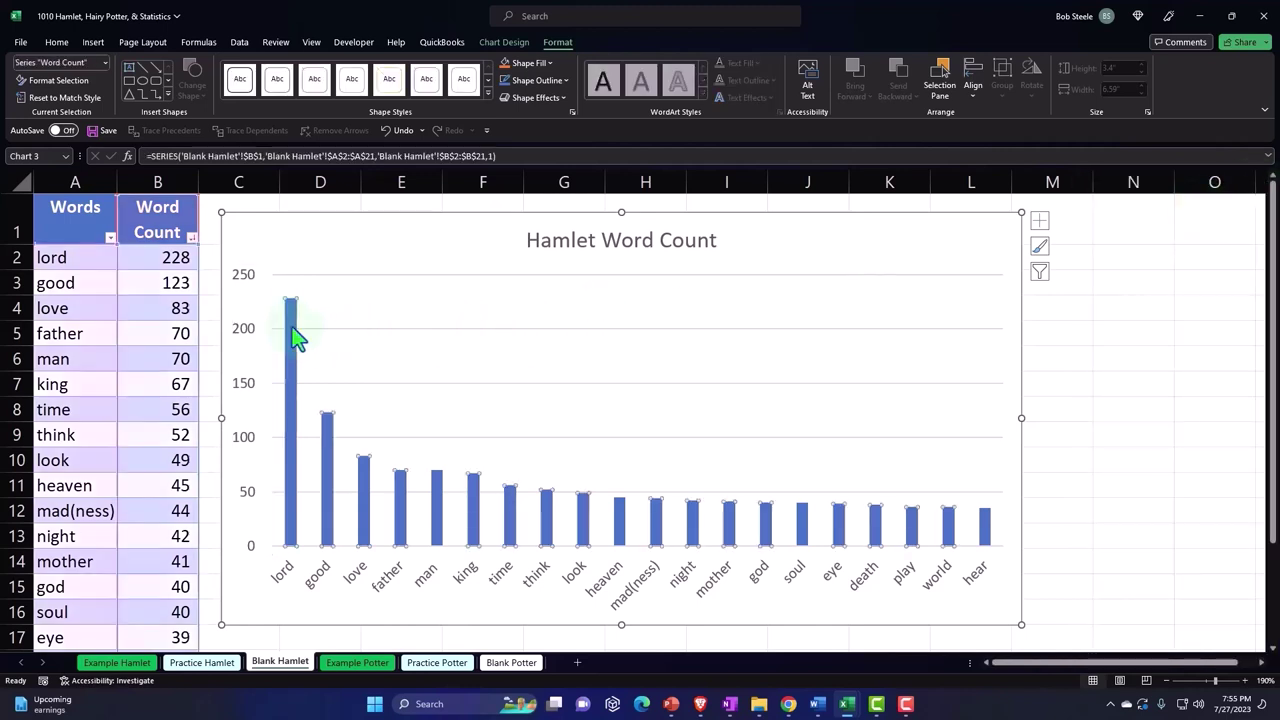
double_click(292, 332)
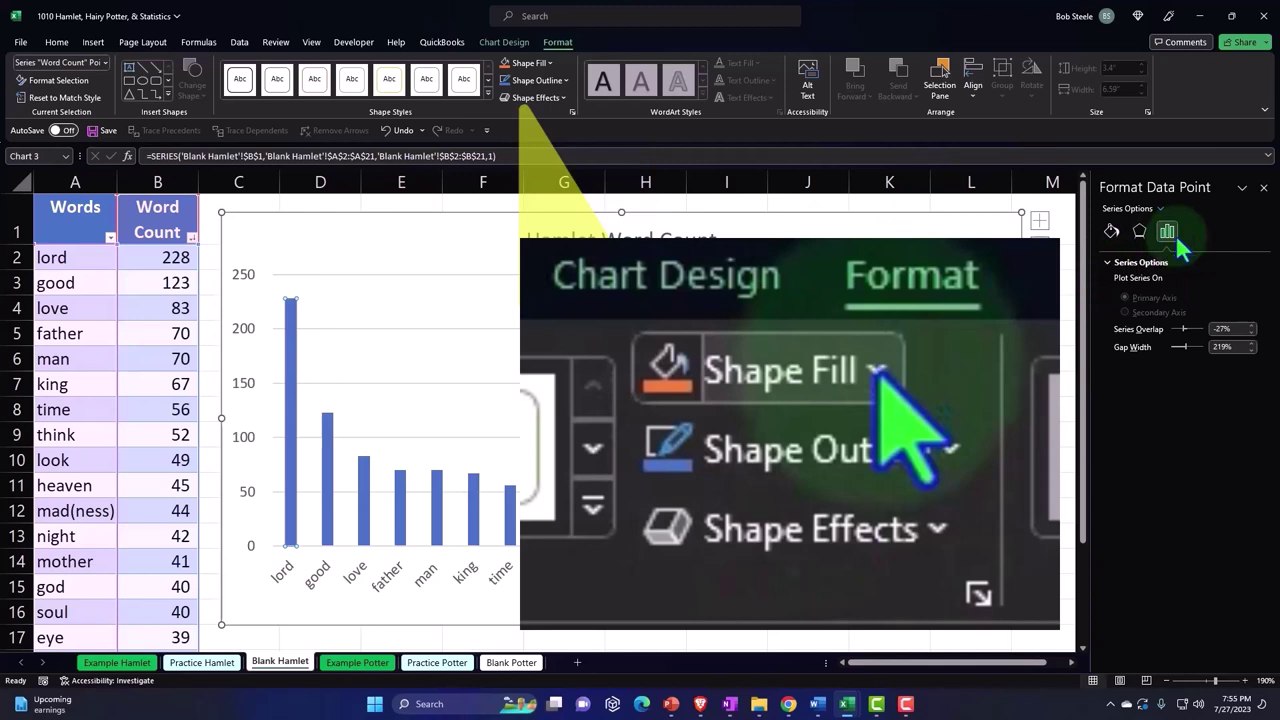
click(1263, 187)
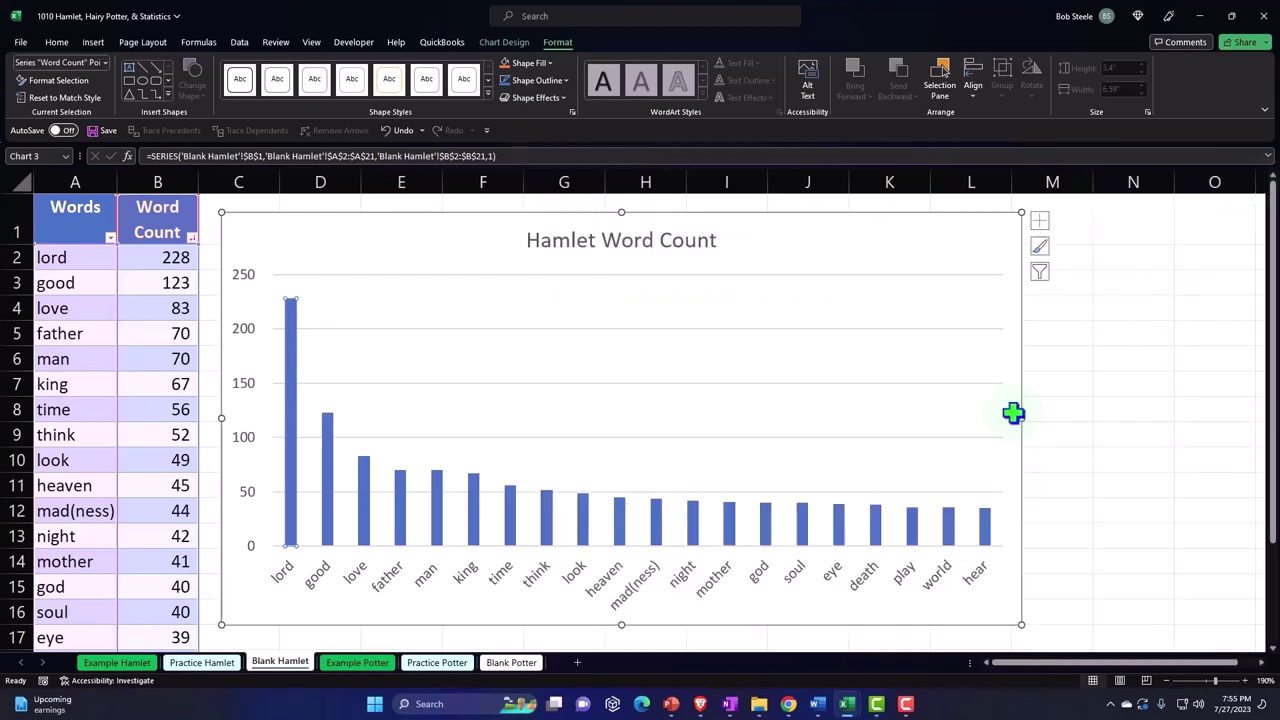
- Check the word category axis formatting, then show the Chart Elements list
double_click(619, 598)
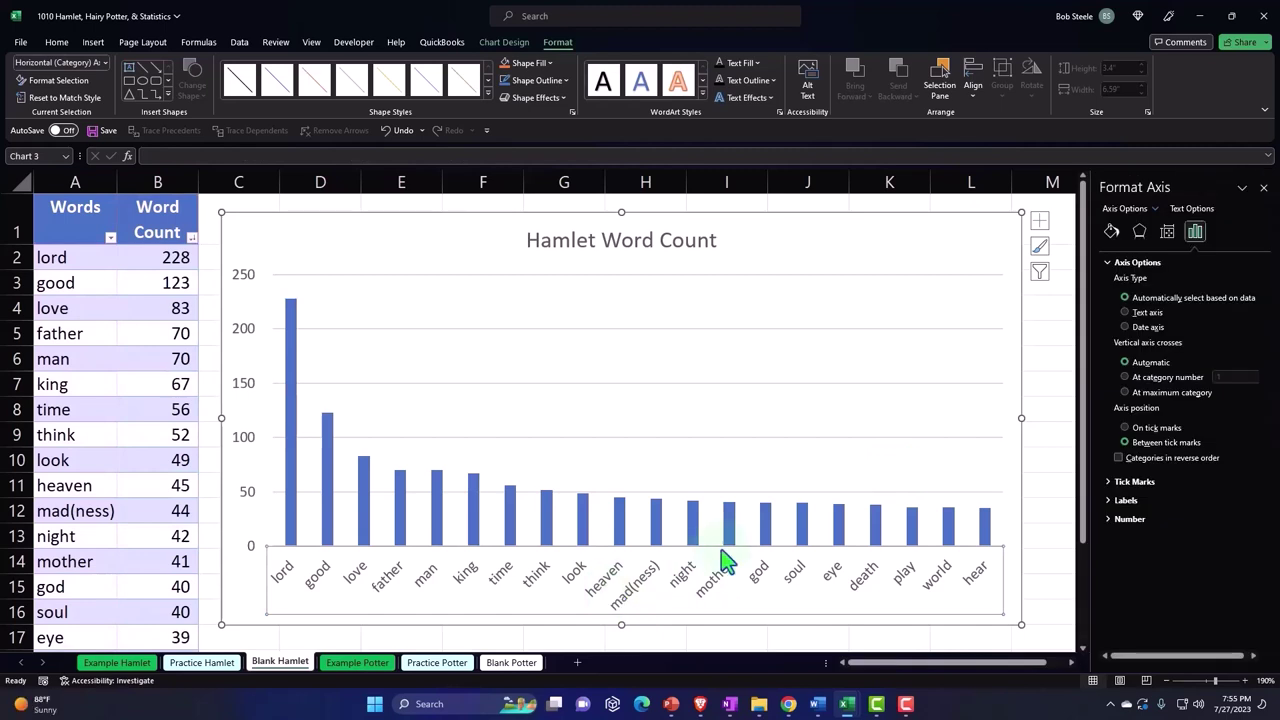
click(1263, 190)
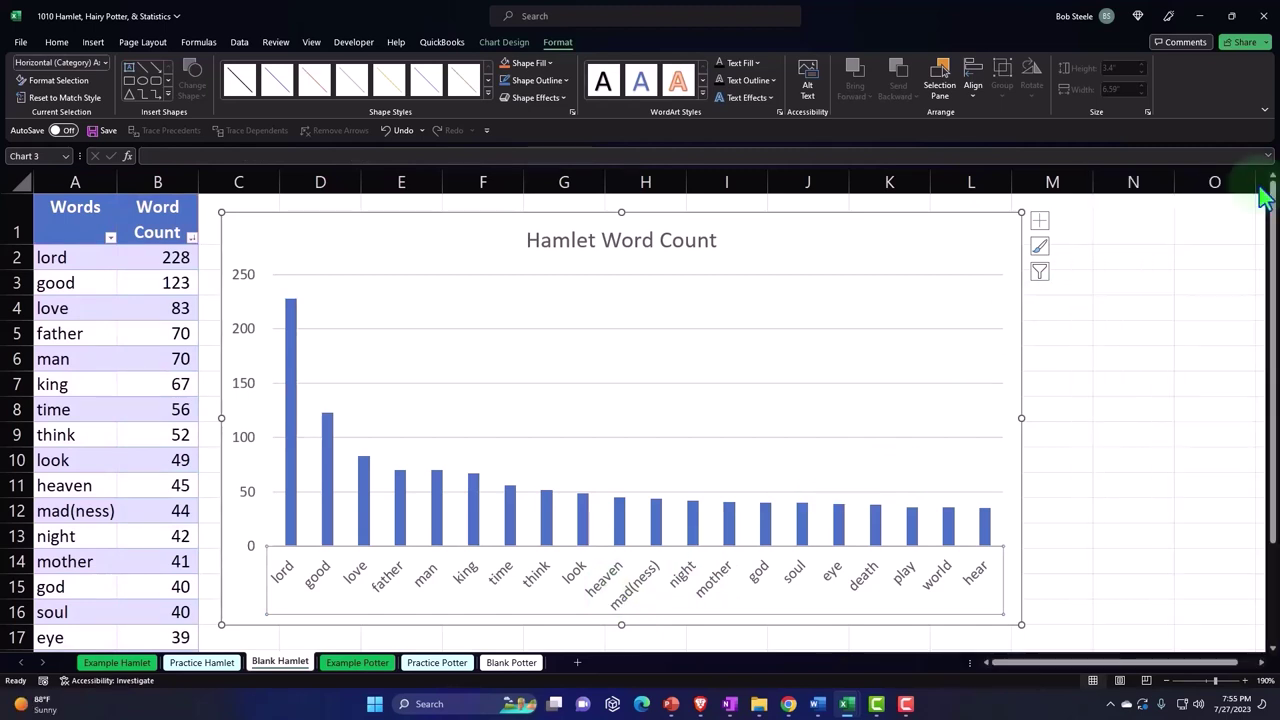
click(1040, 222)
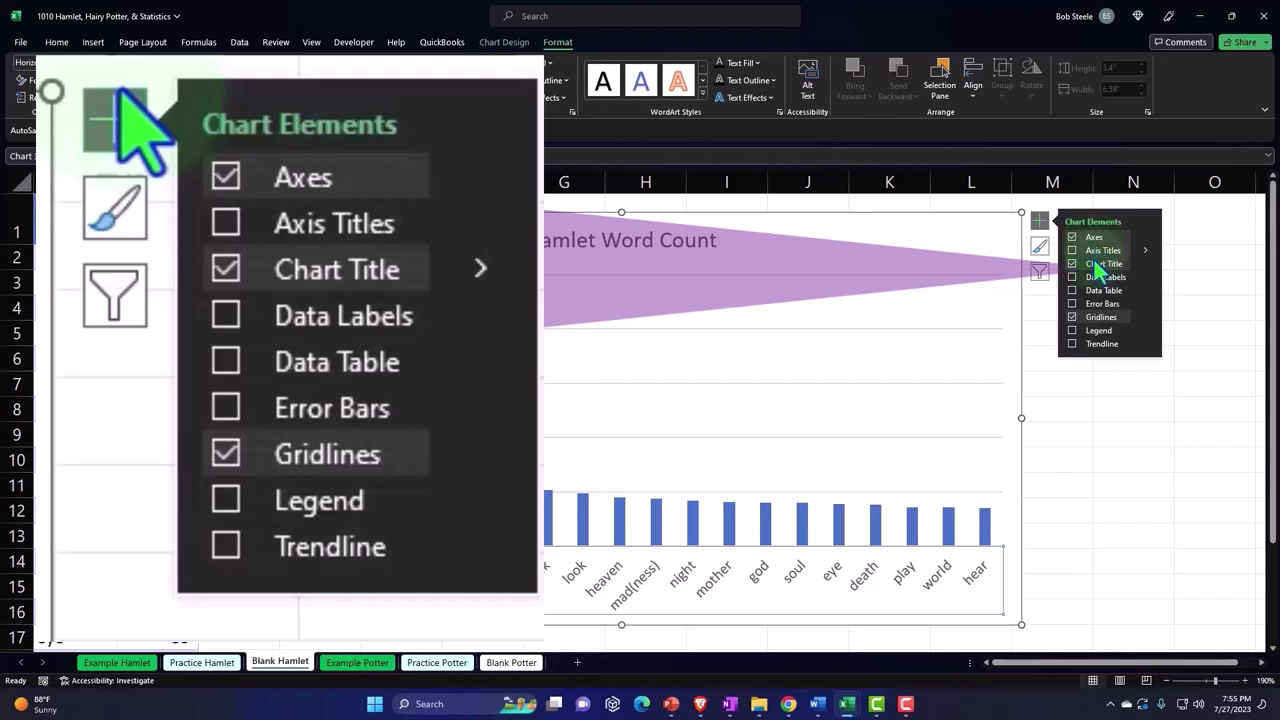
- Add axis titles to the chart and label the vertical axis Word Count
click(1094, 251)
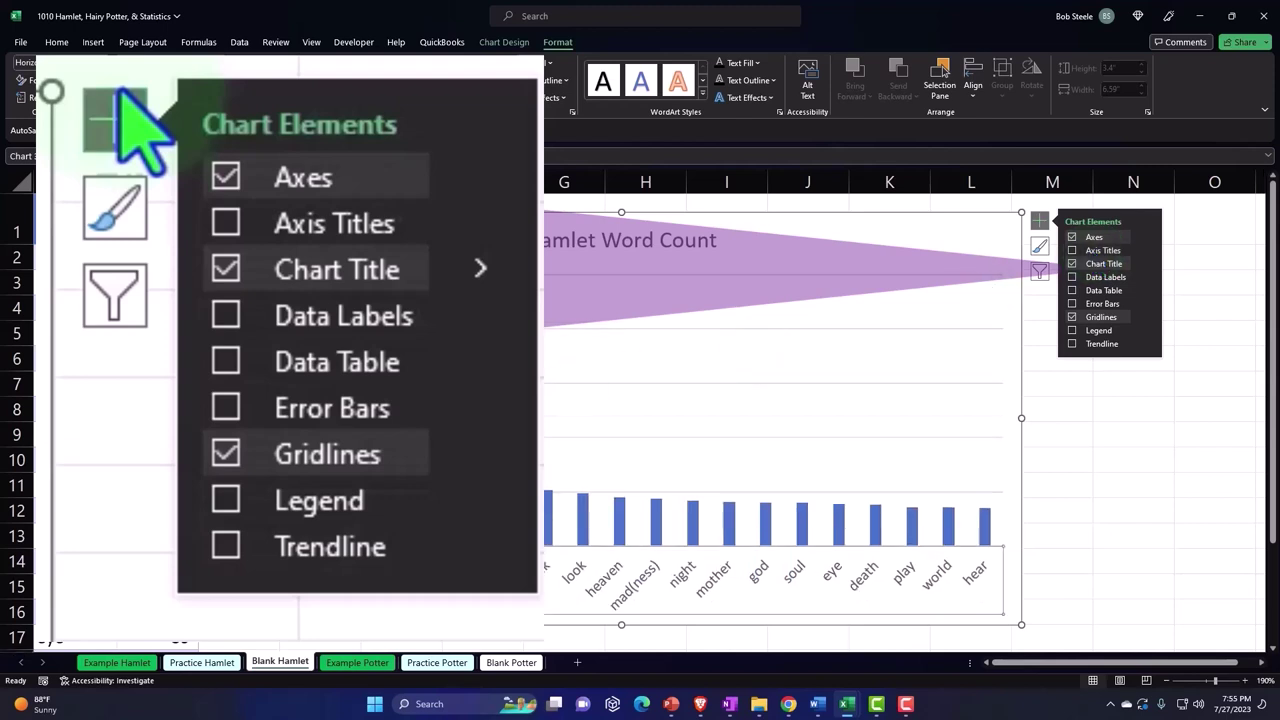
click(1105, 250)
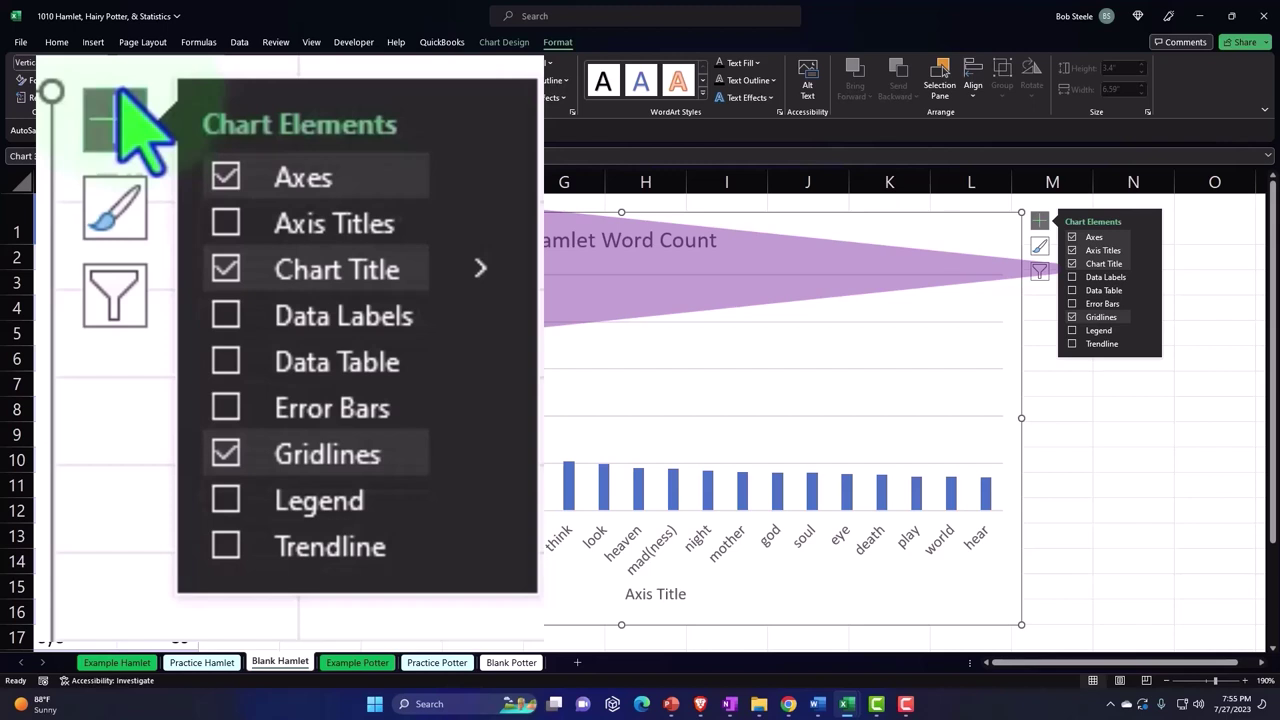
text(Word)
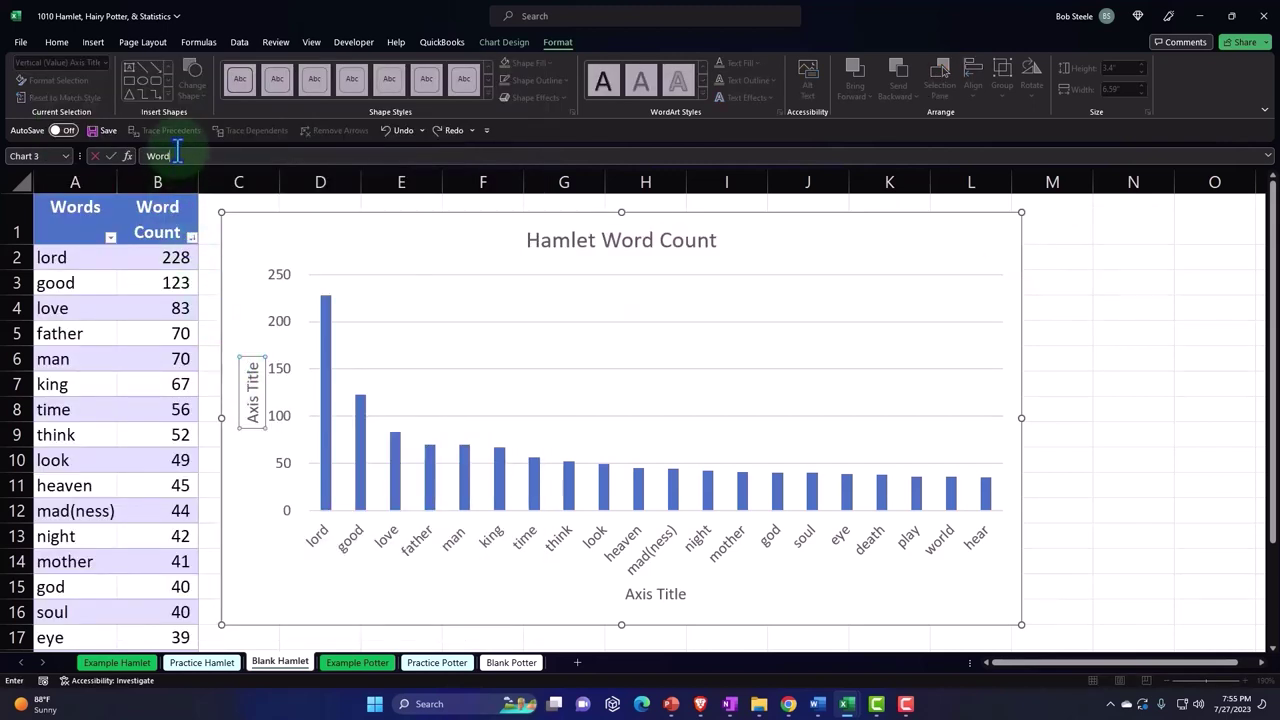
drag(250, 302, 262, 310)
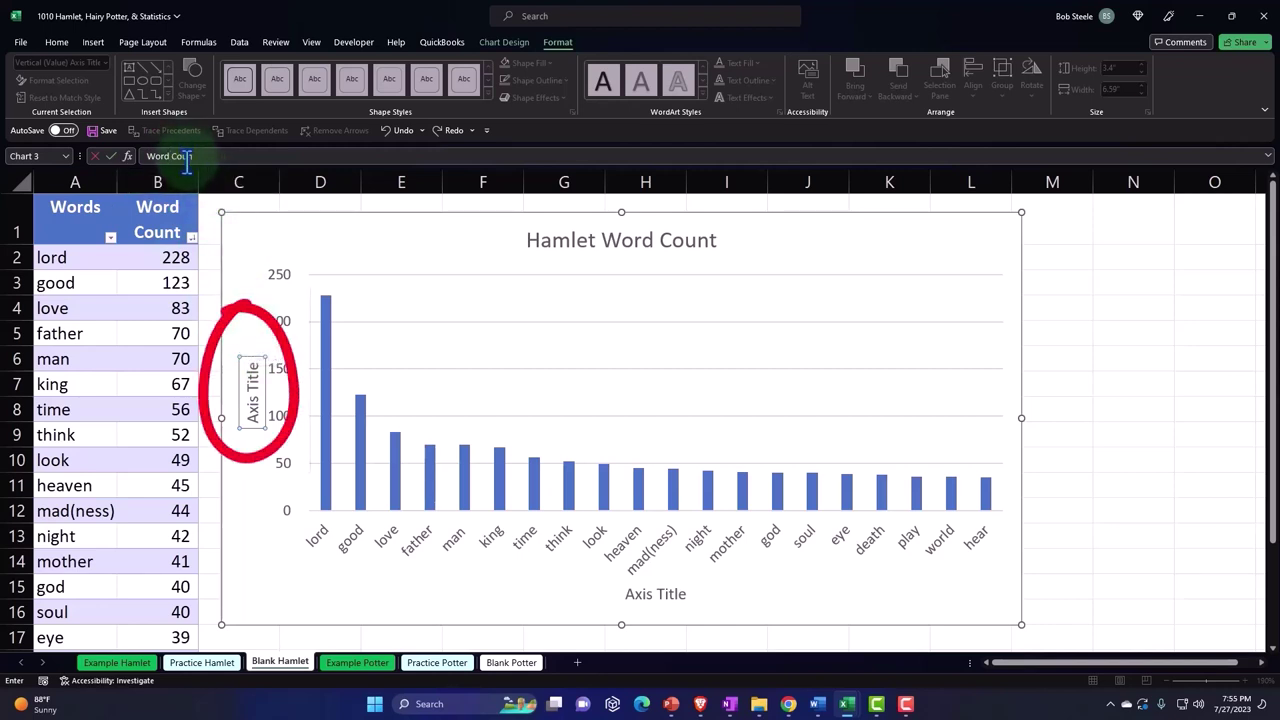
key(Return)
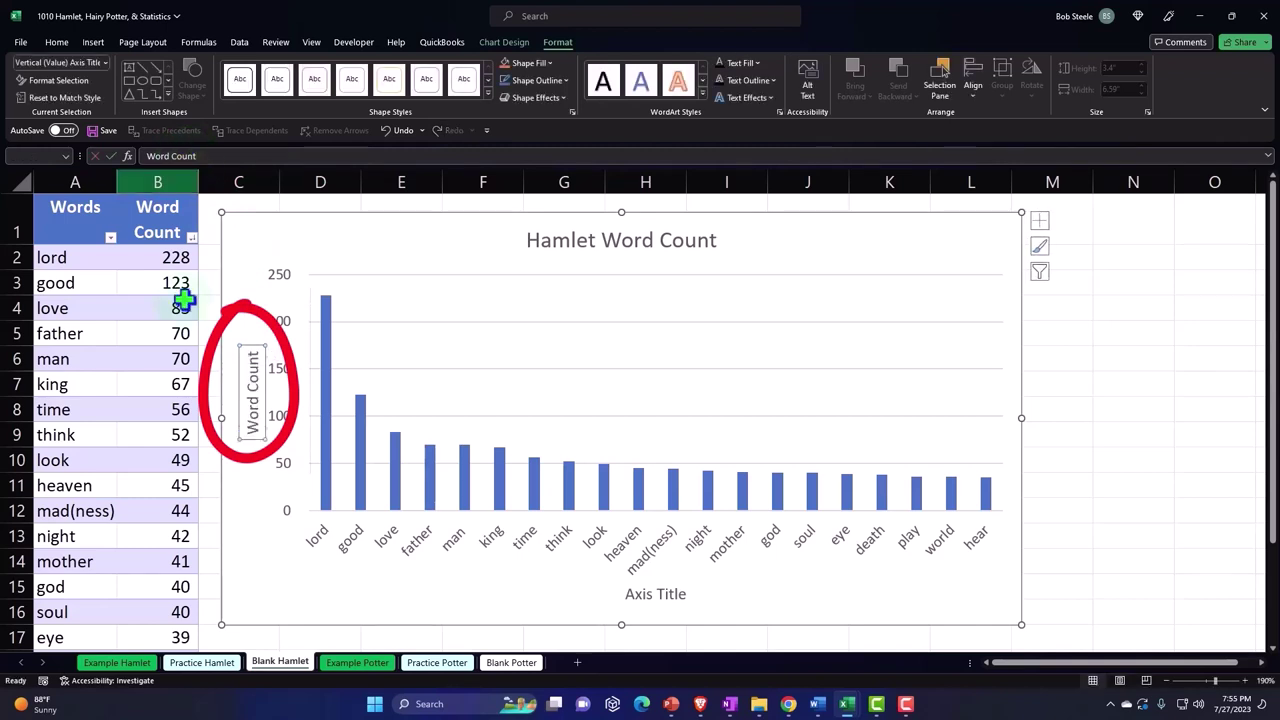
- Label the horizontal axis title Words
click(615, 596)
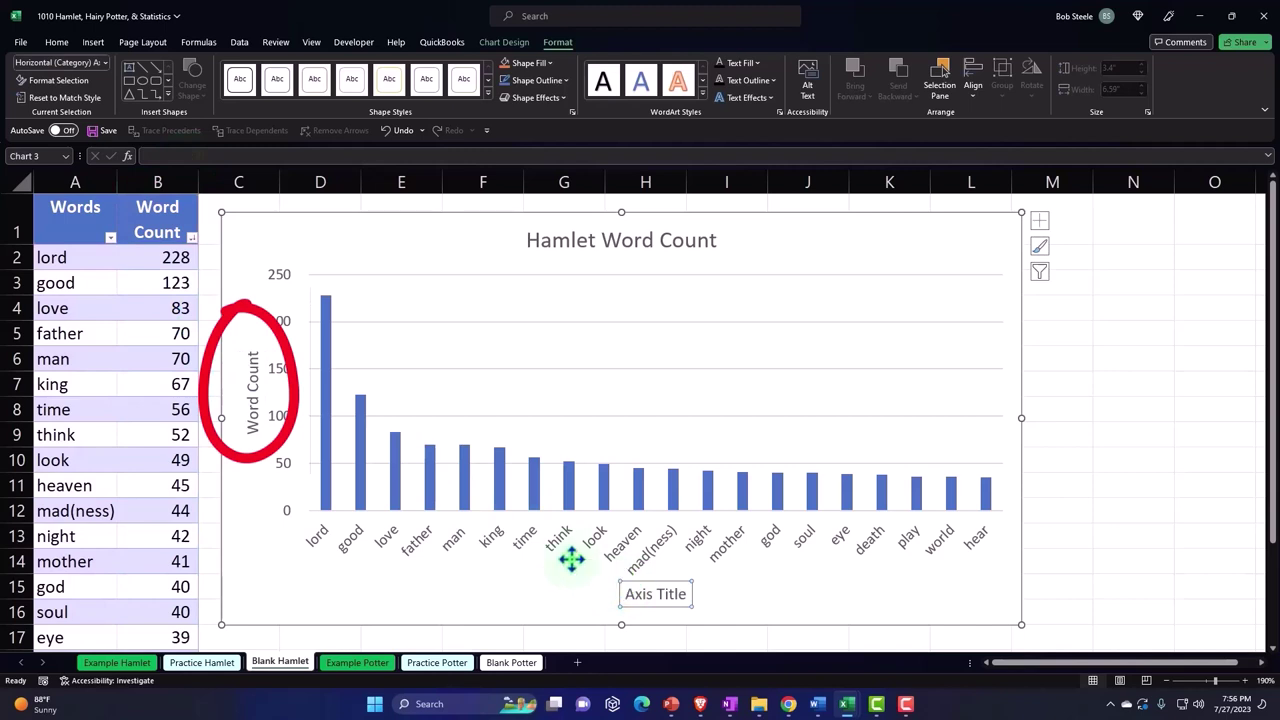
text(Words)
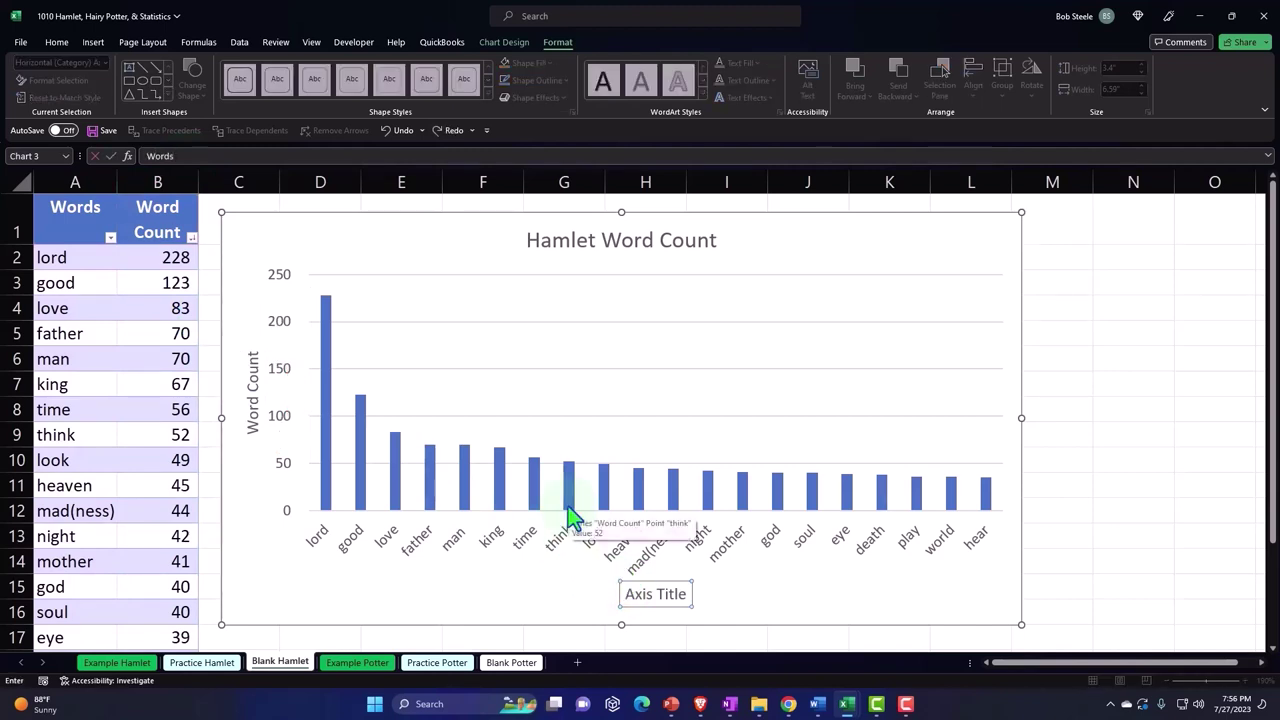
key(Return)
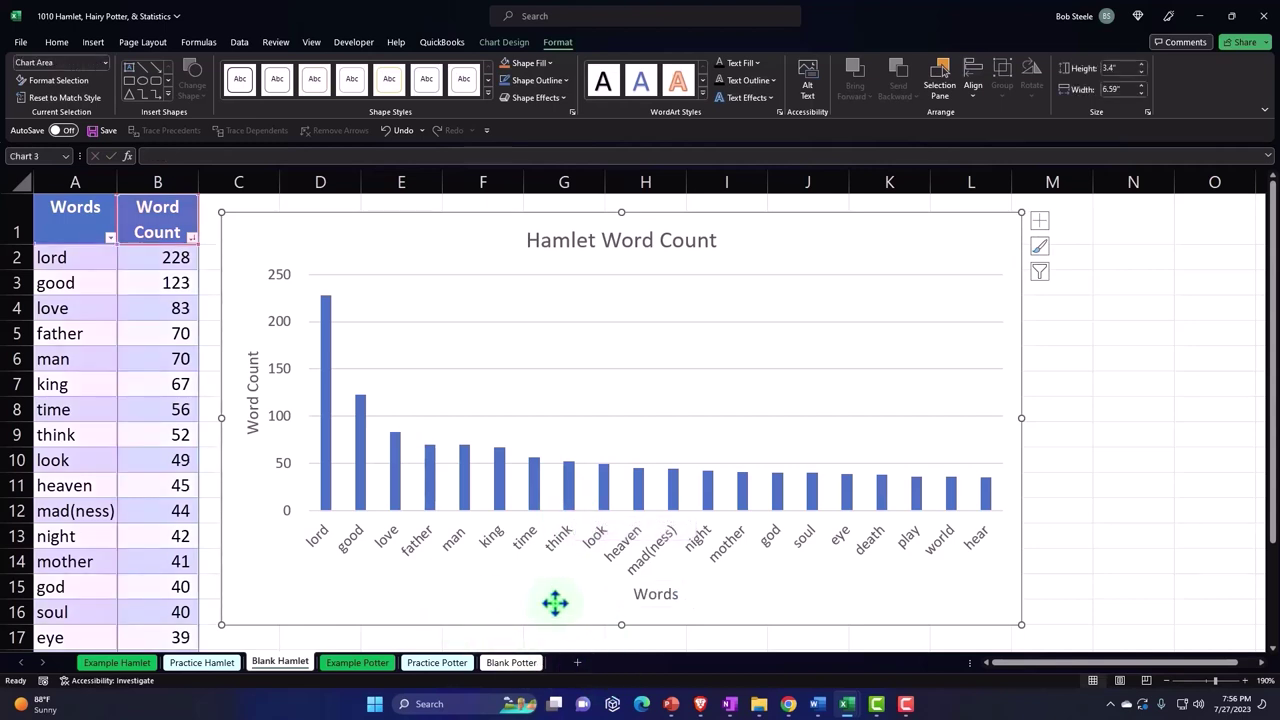
- Widen the chart to column N and add count labels above every bar, 228 to 35
drag(1021, 624, 1100, 622)
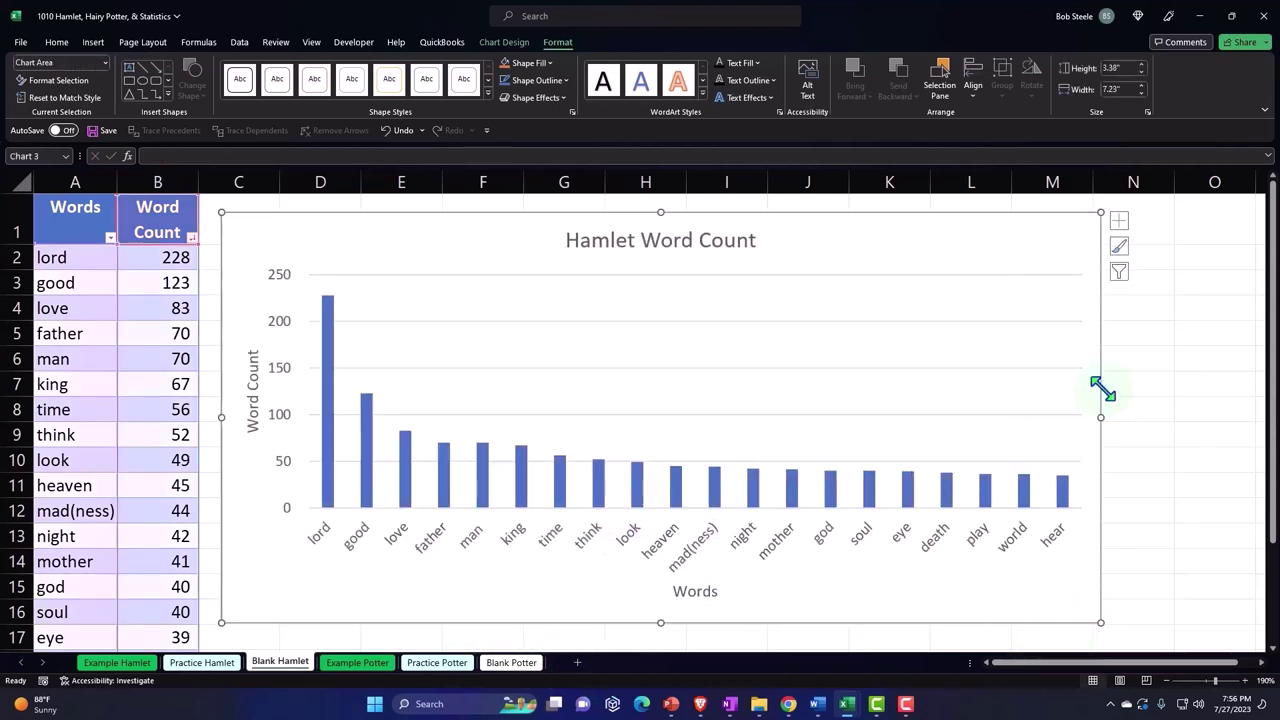
click(1119, 222)
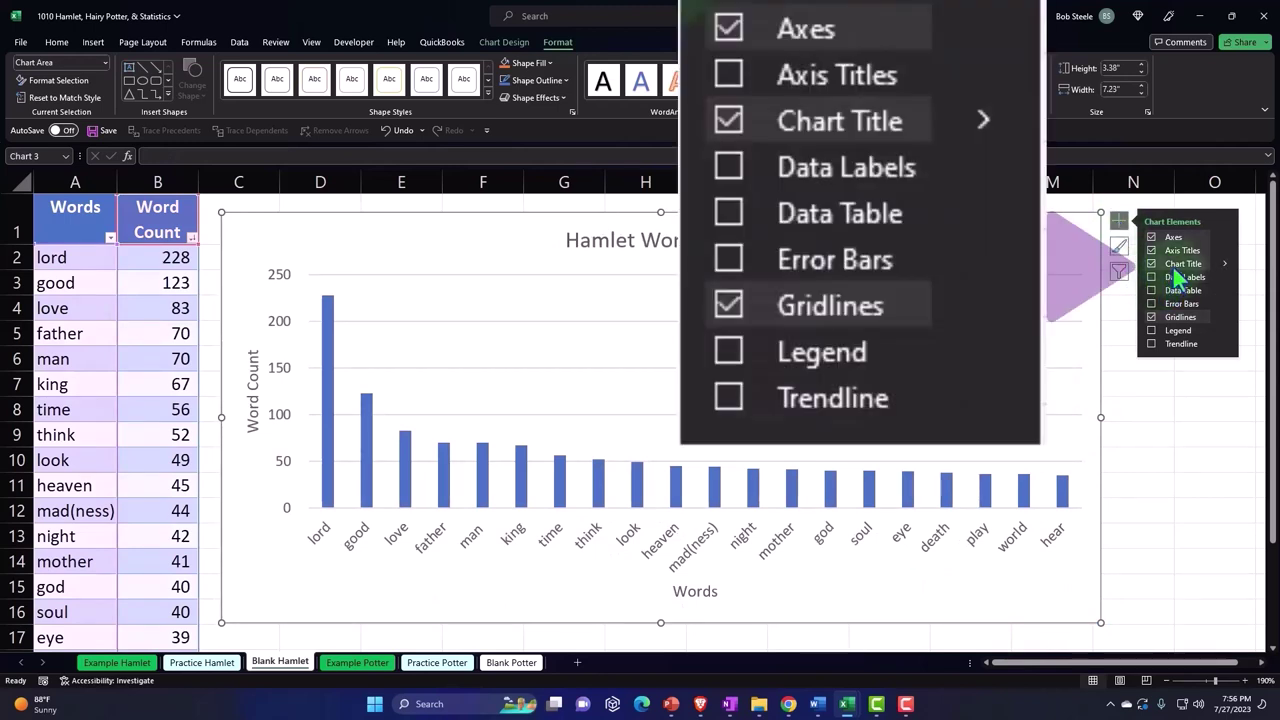
click(1178, 277)
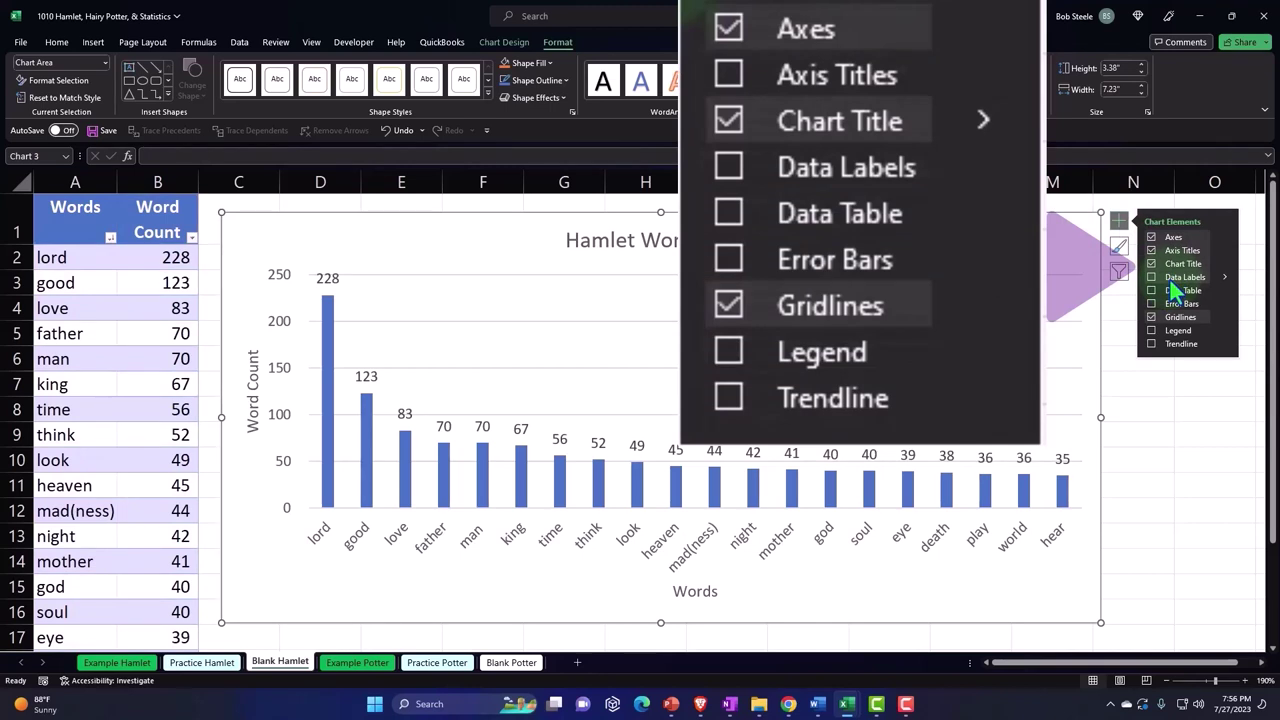
click(1170, 280)
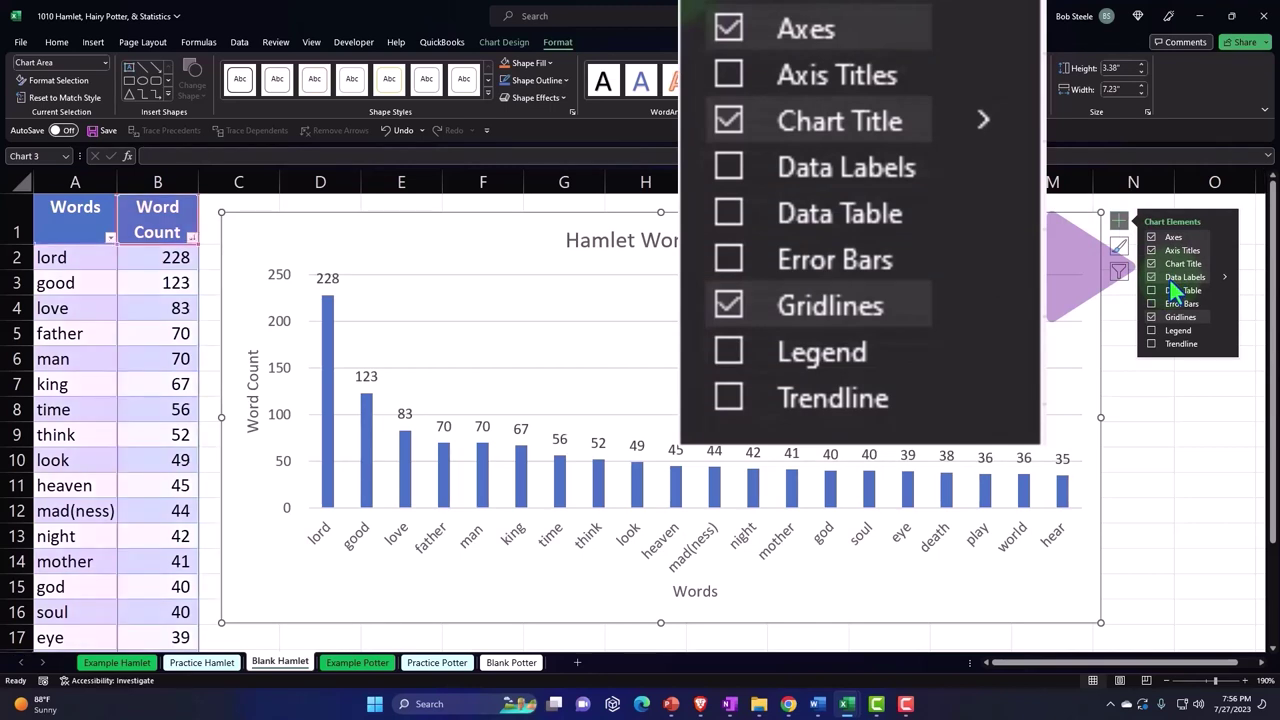
click(330, 282)
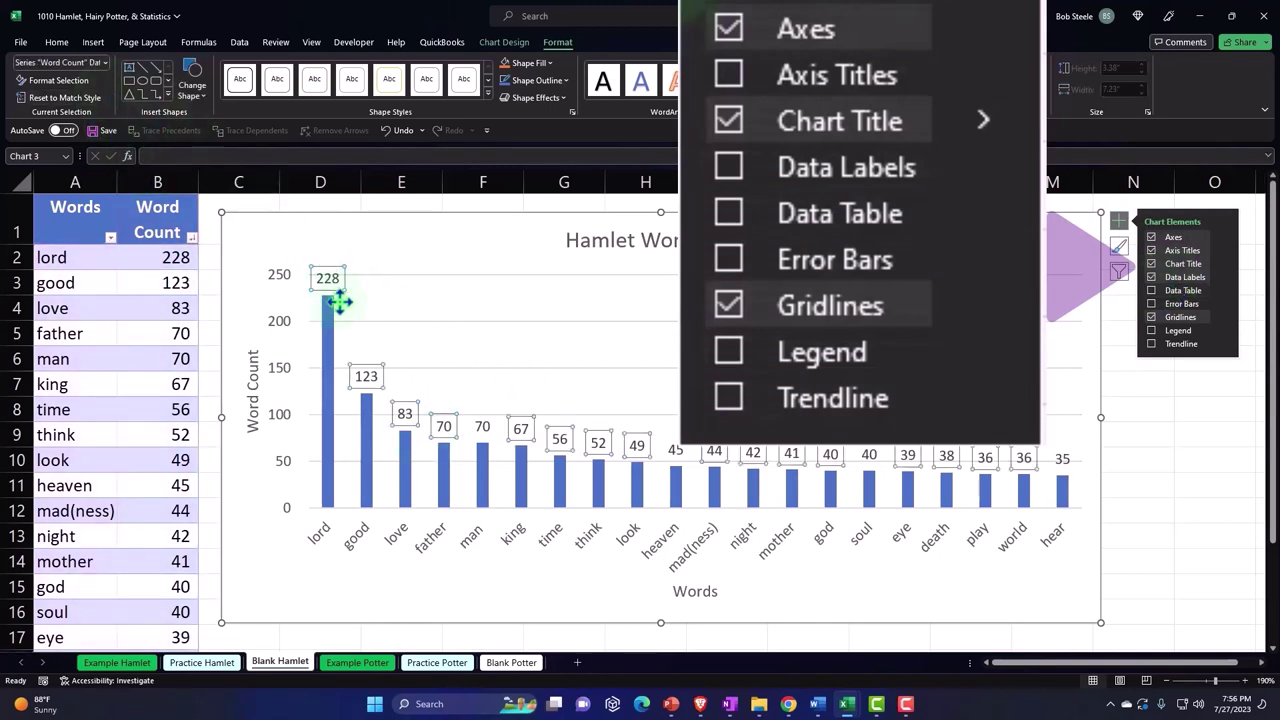
double_click(325, 272)
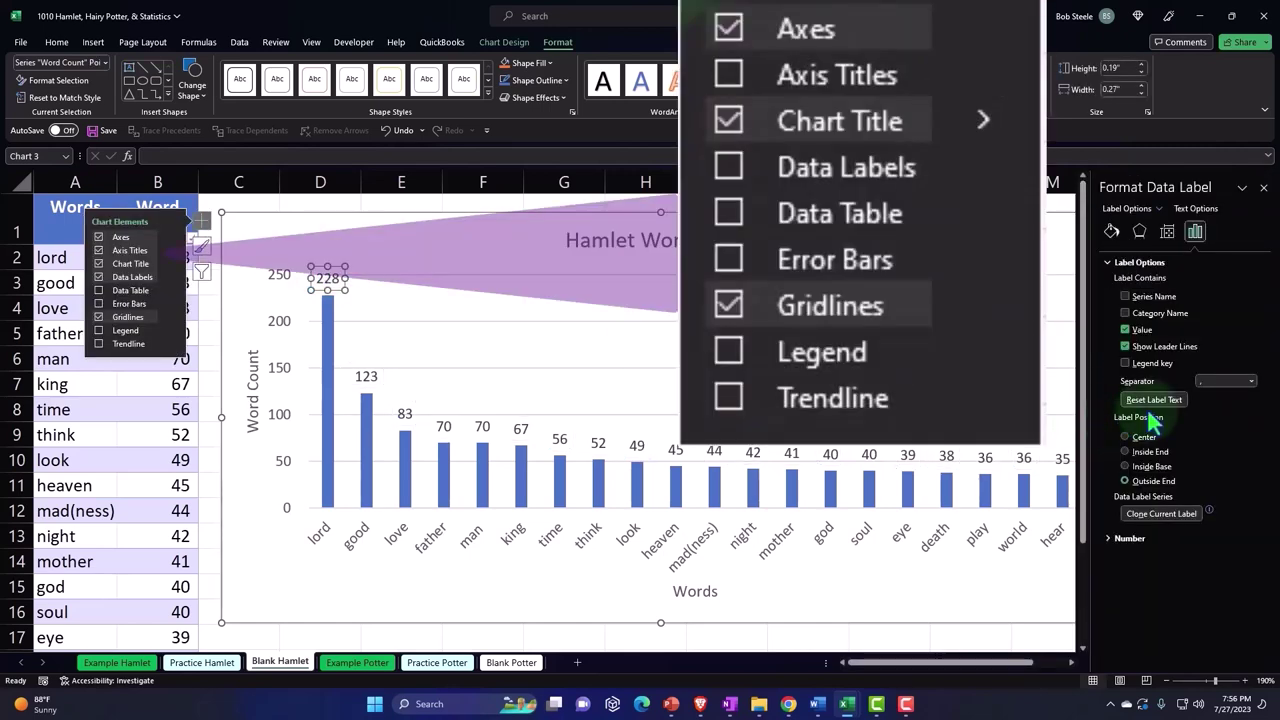
click(1263, 187)
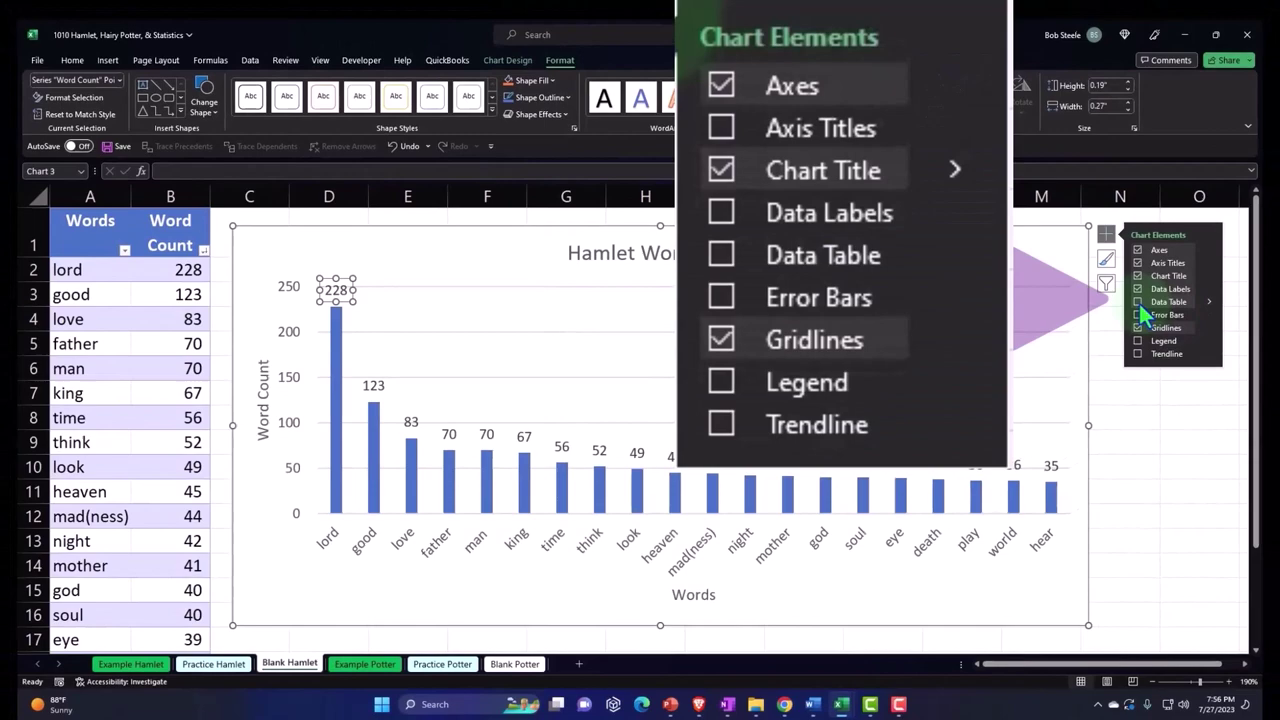
- Try Data Table, Error Bars and Legend, leaving the chart without them
click(1138, 302)
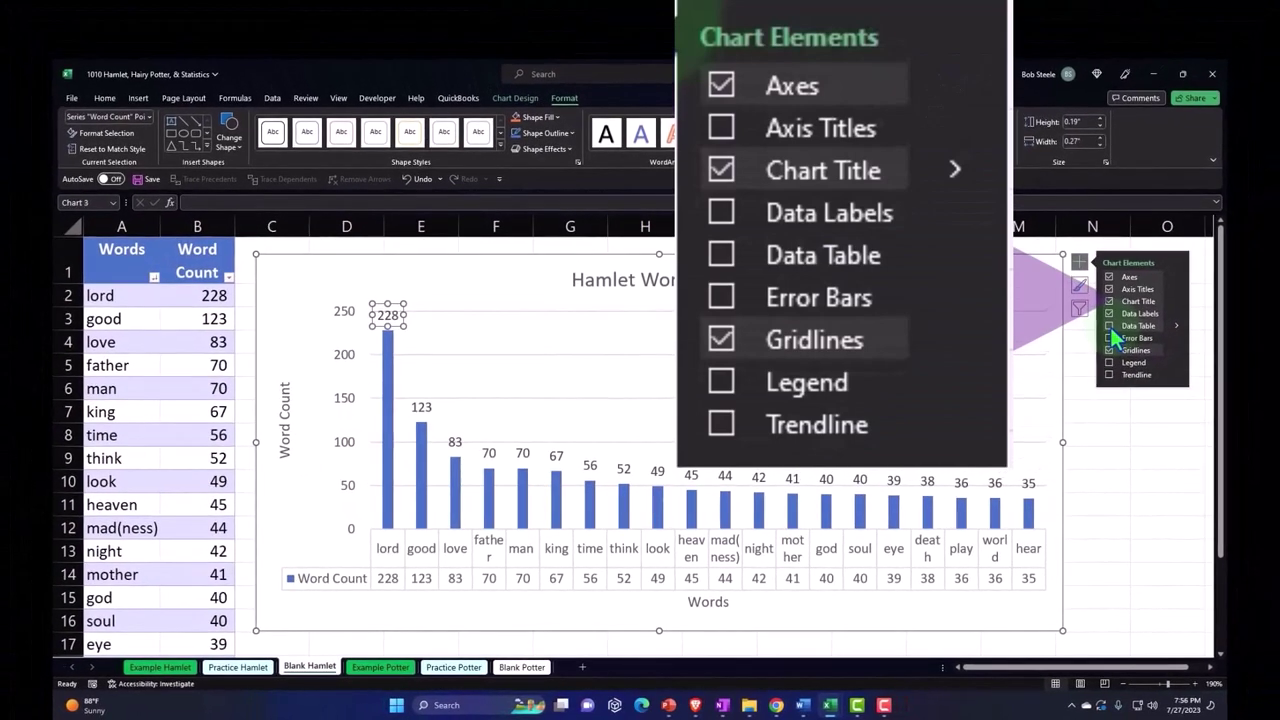
click(1109, 326)
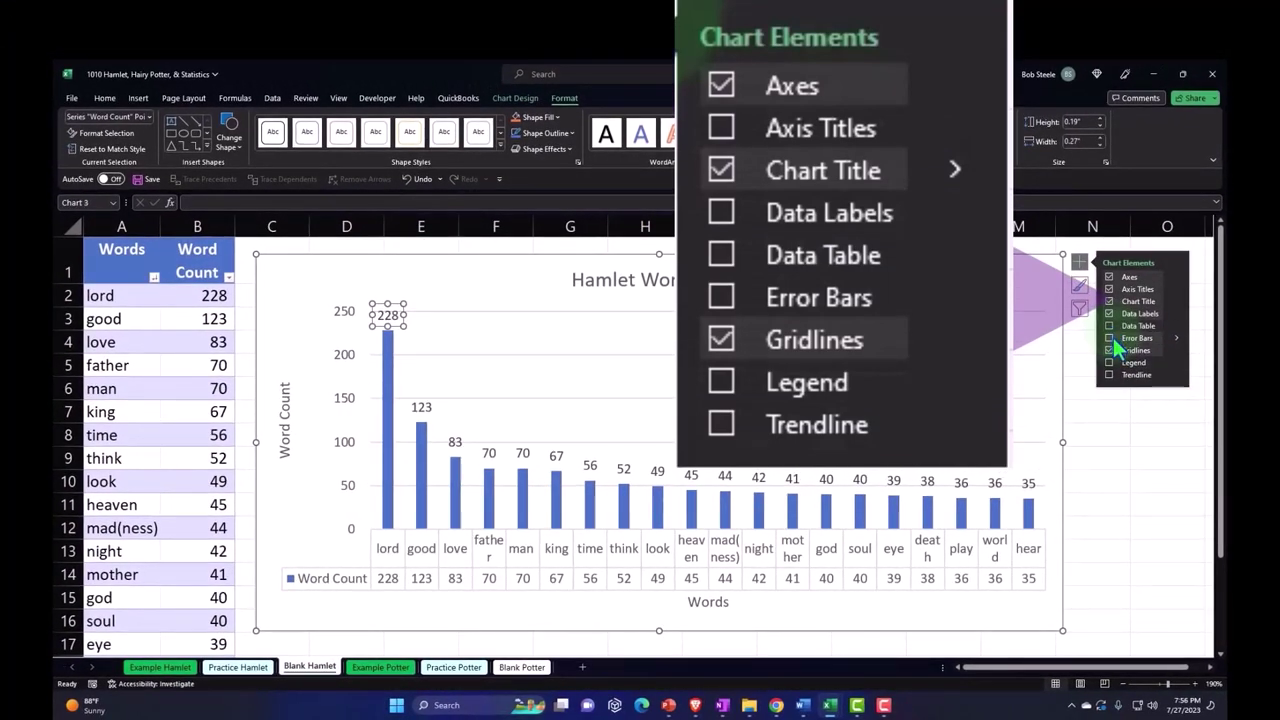
click(1110, 338)
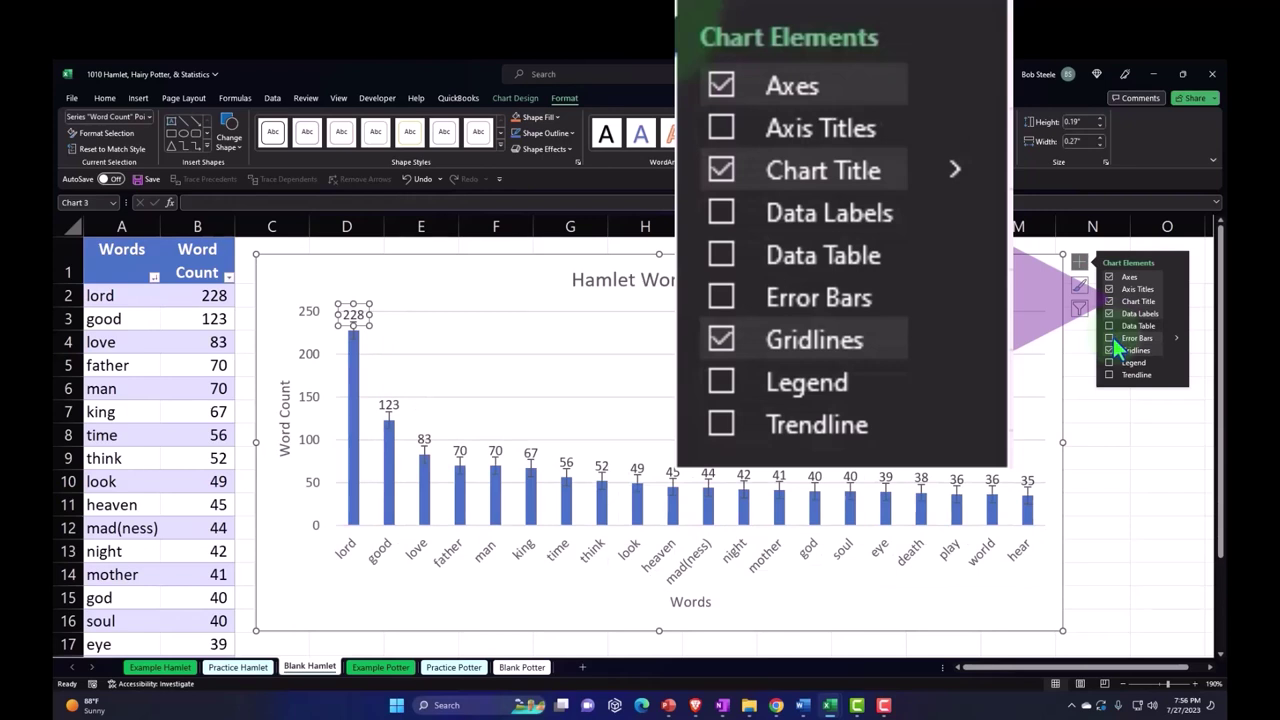
click(1110, 338)
click(1110, 362)
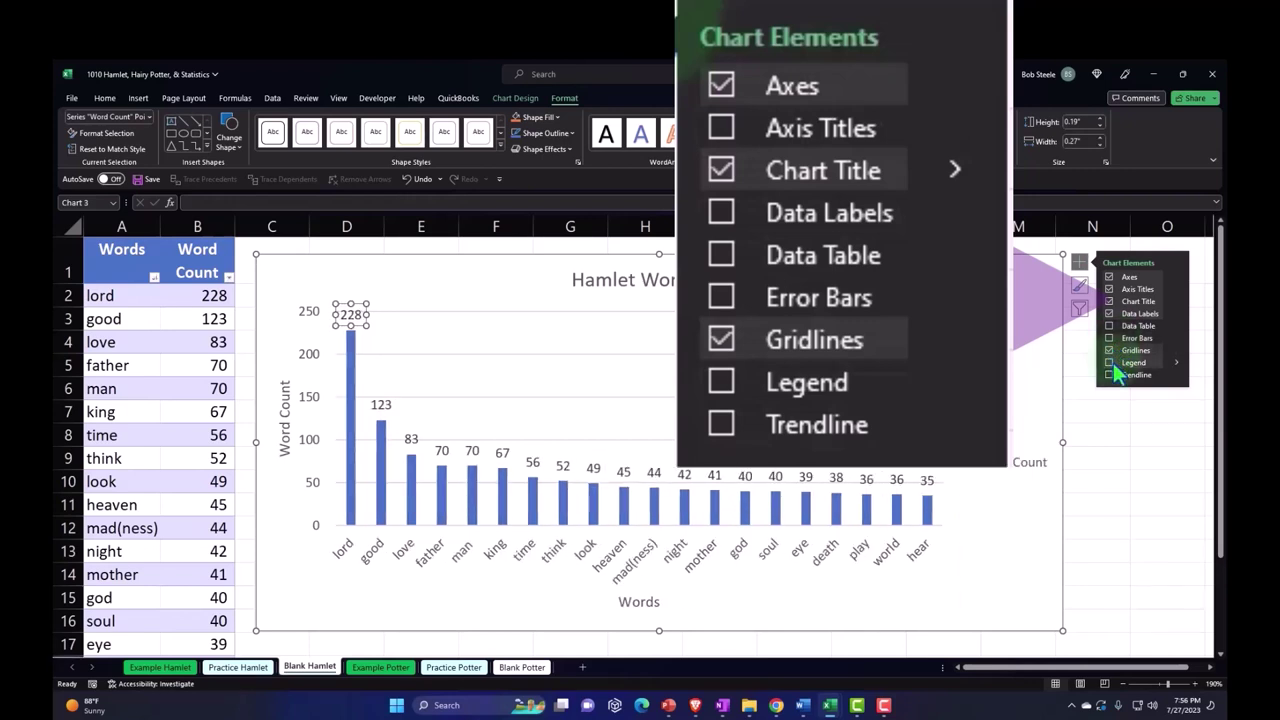
click(1110, 363)
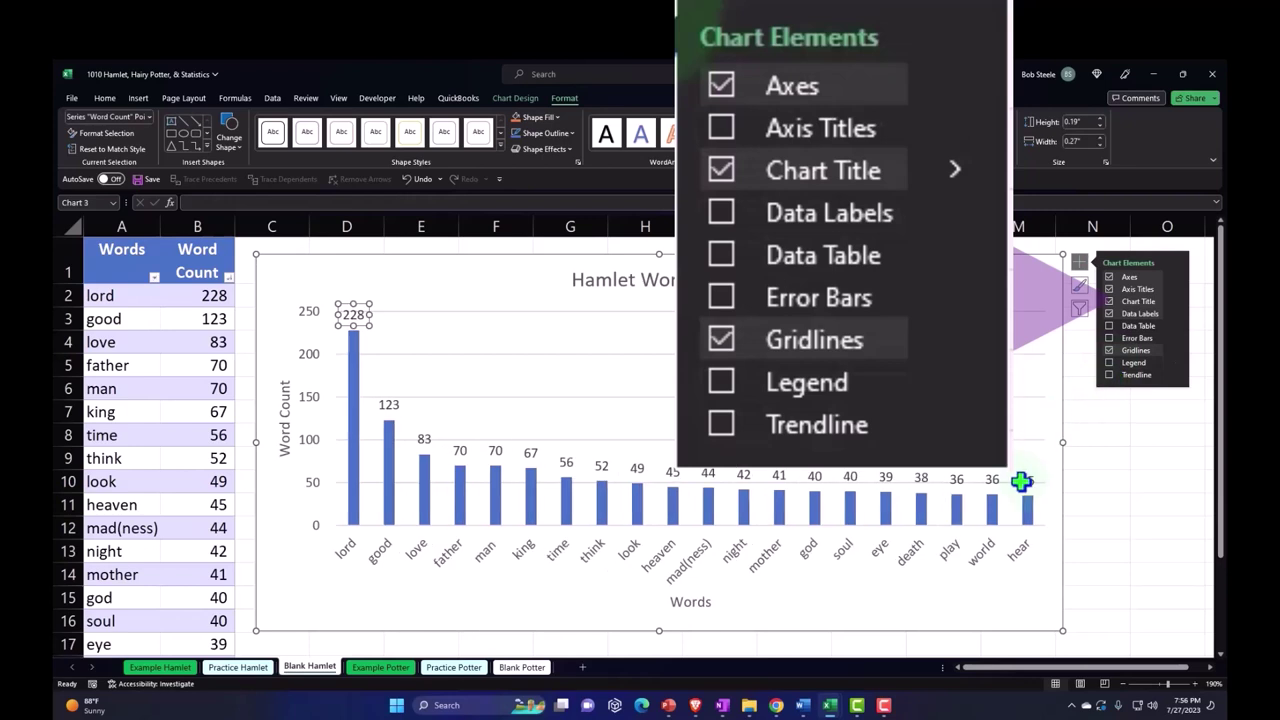
click(1110, 363)
click(1166, 502)
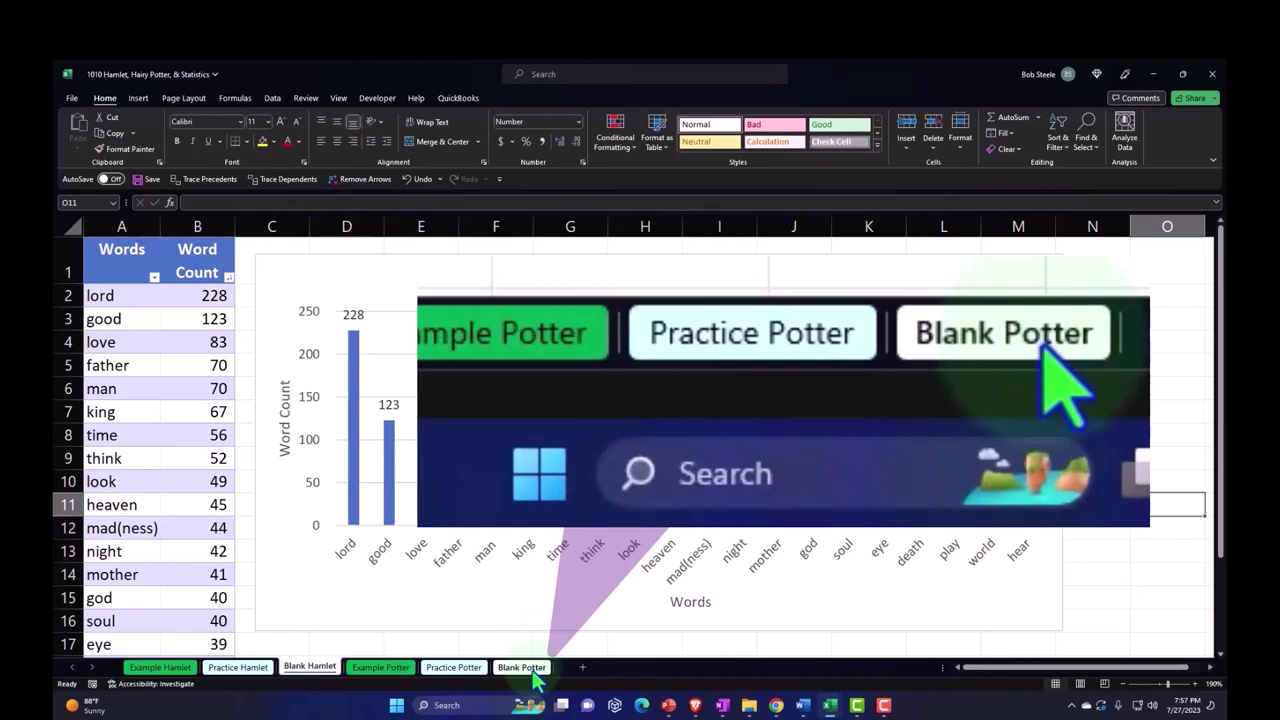
- On the Blank Potter sheet, select the word and frequency range A5:B15
click(525, 668)
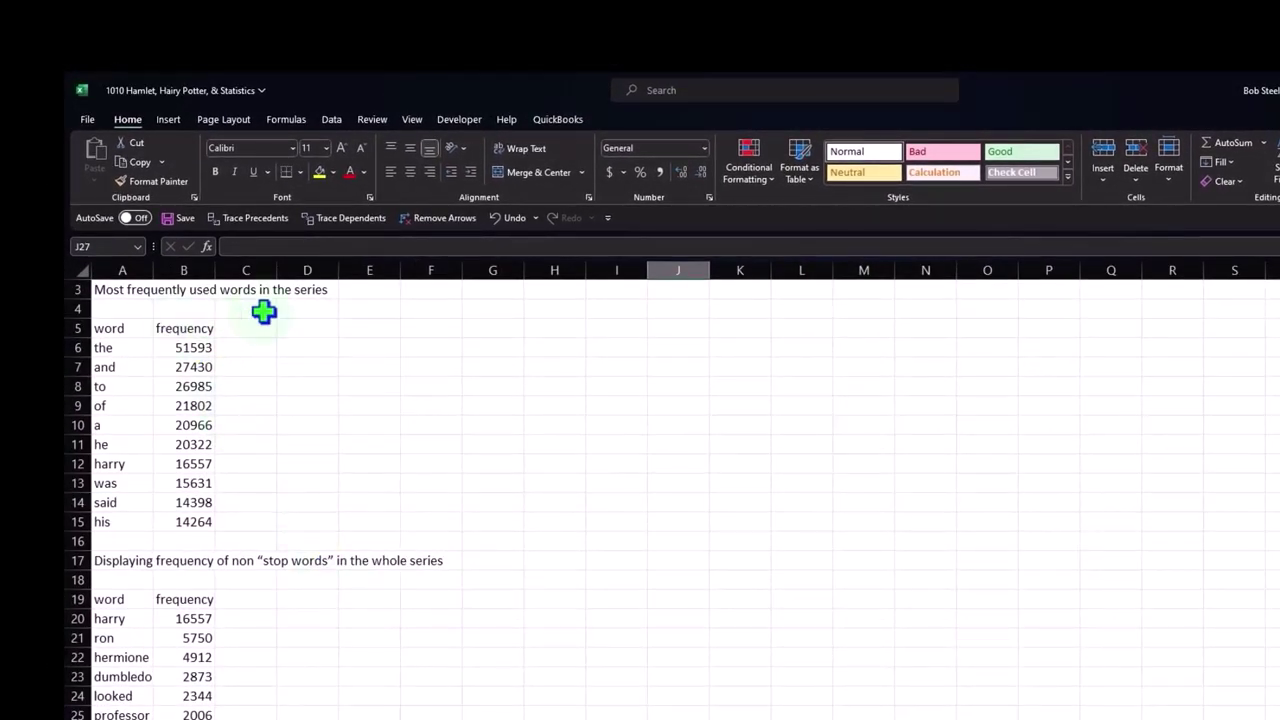
scroll(290, 420, up, 2)
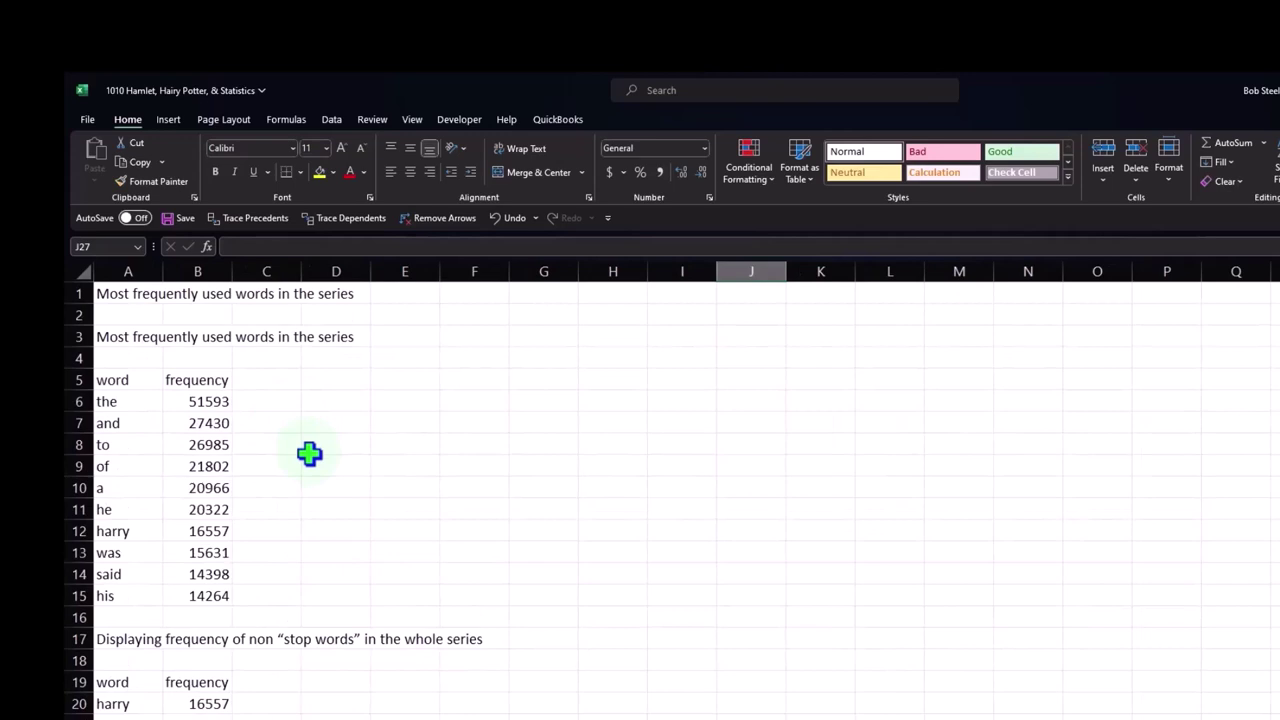
scroll(617, 577, up, 1)
scroll(617, 577, up, 1)
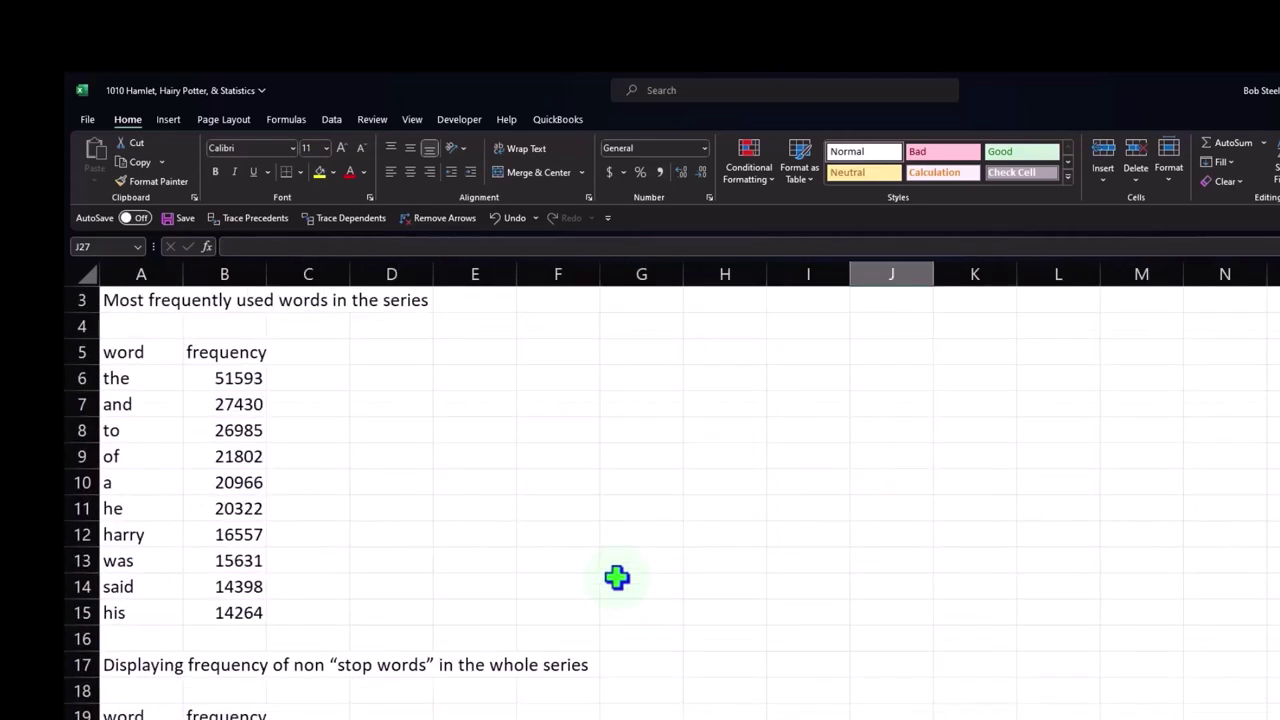
scroll(617, 577, down, 1)
scroll(161, 432, up, 2)
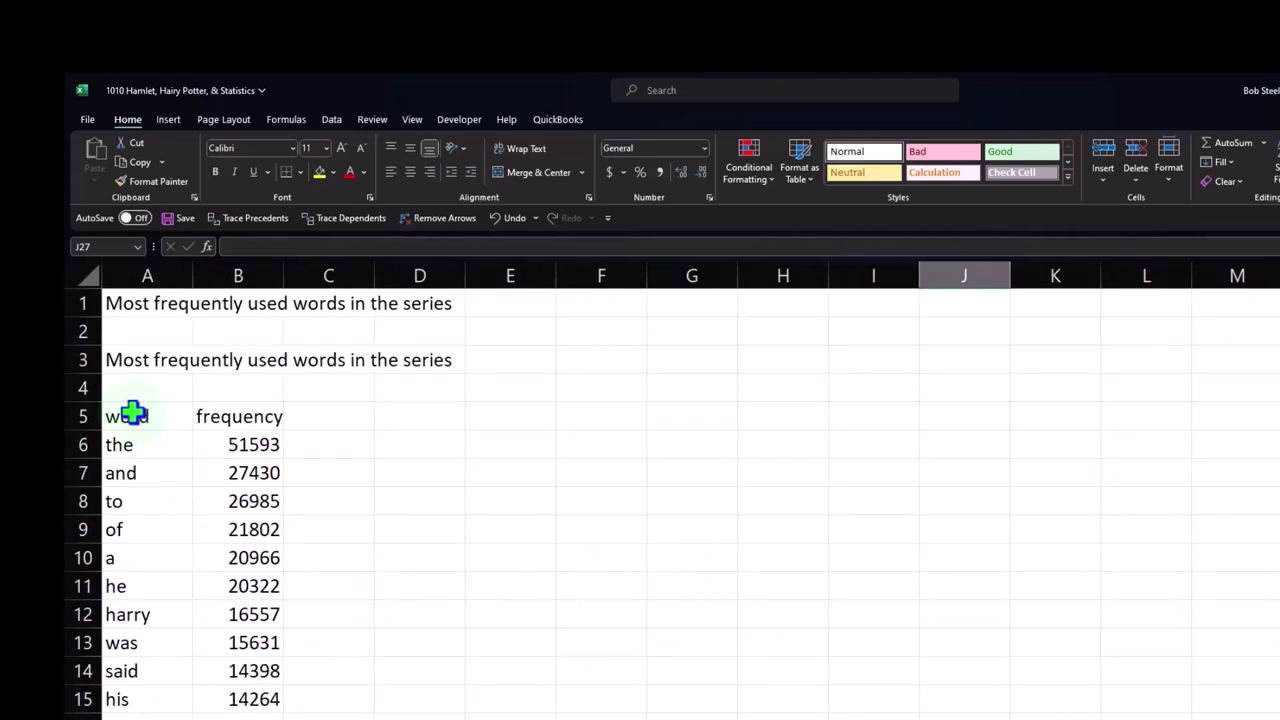
drag(133, 412, 248, 694)
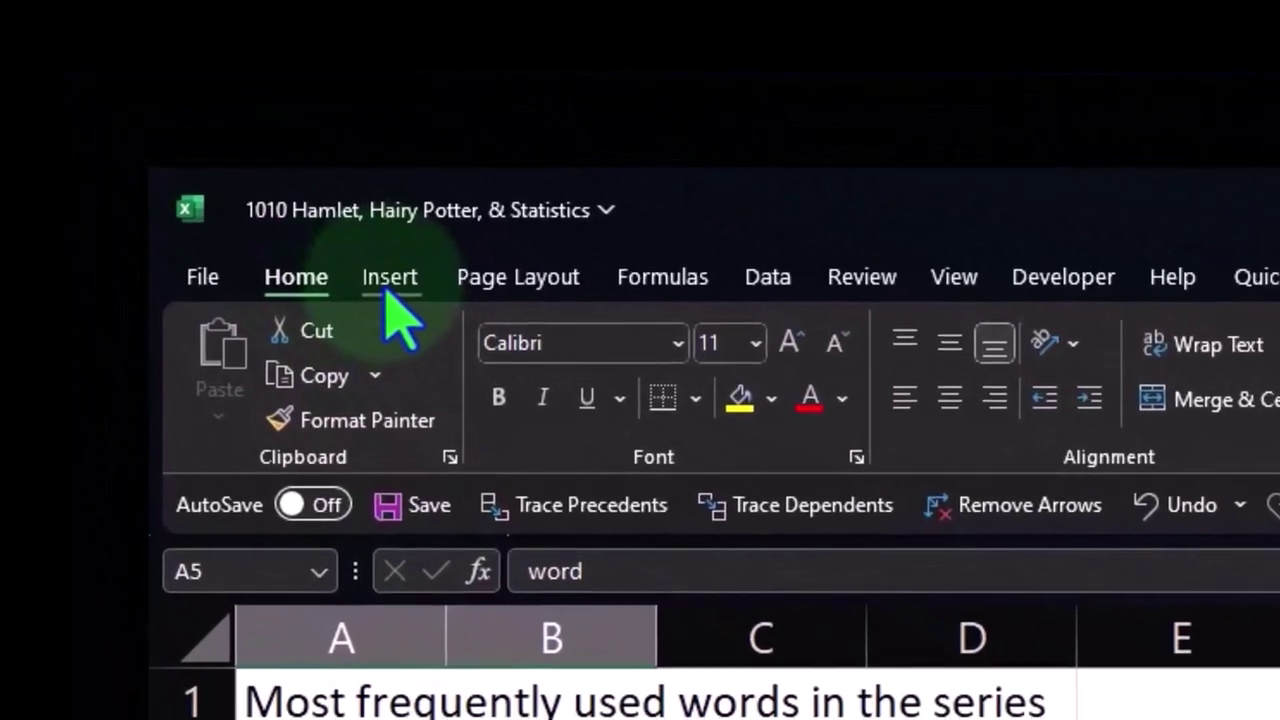
- Convert A5:B15 into Table8 with headers, sorted by frequency from 51593 downward
click(270, 199)
click(478, 392)
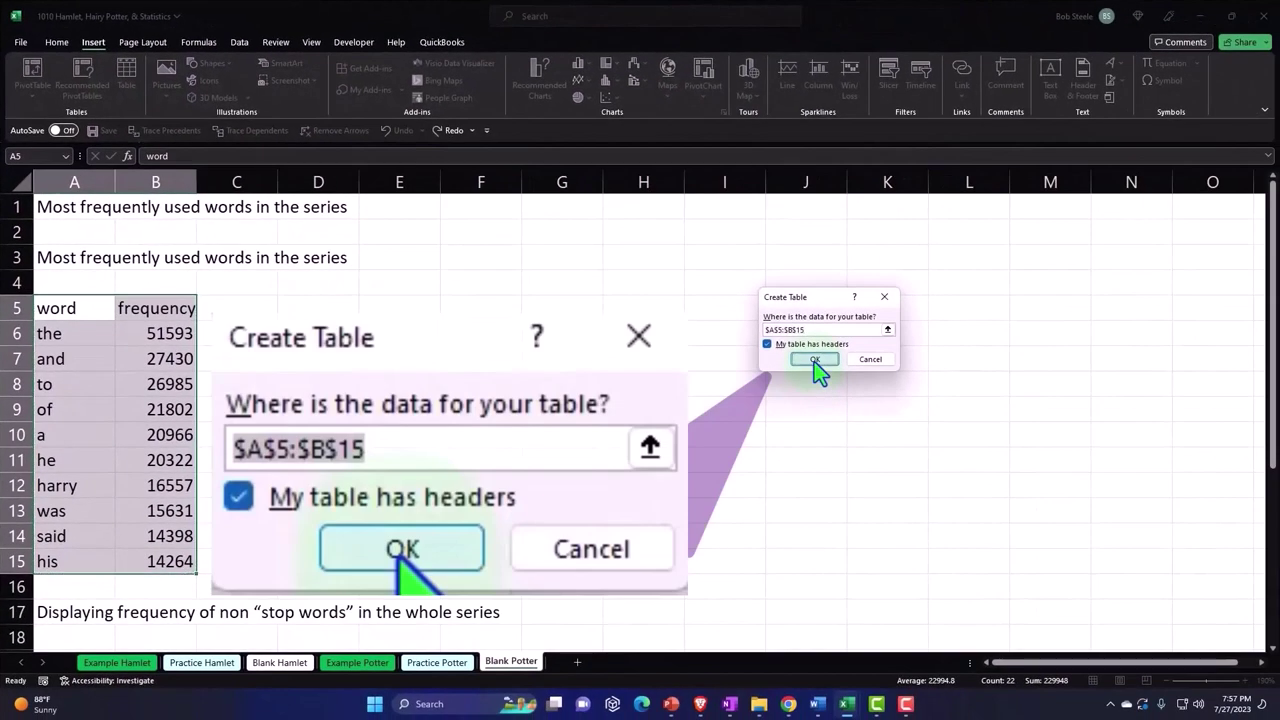
click(814, 361)
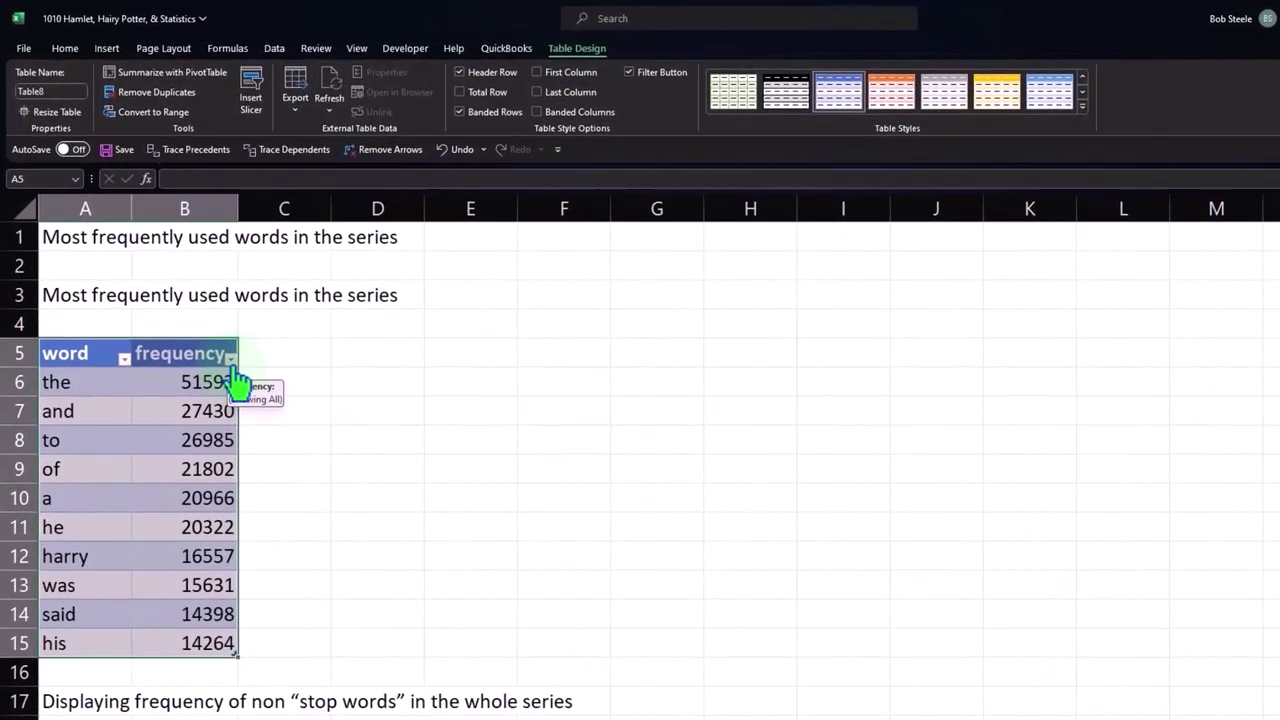
click(208, 323)
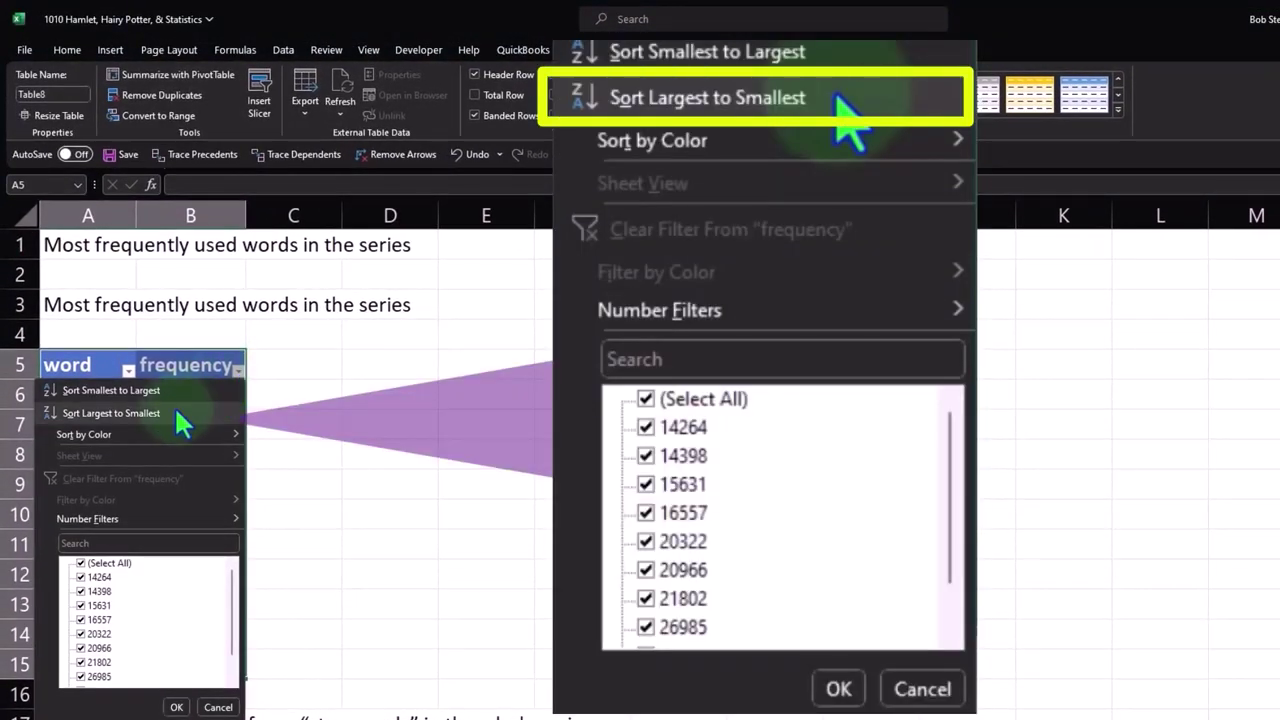
click(176, 415)
click(404, 516)
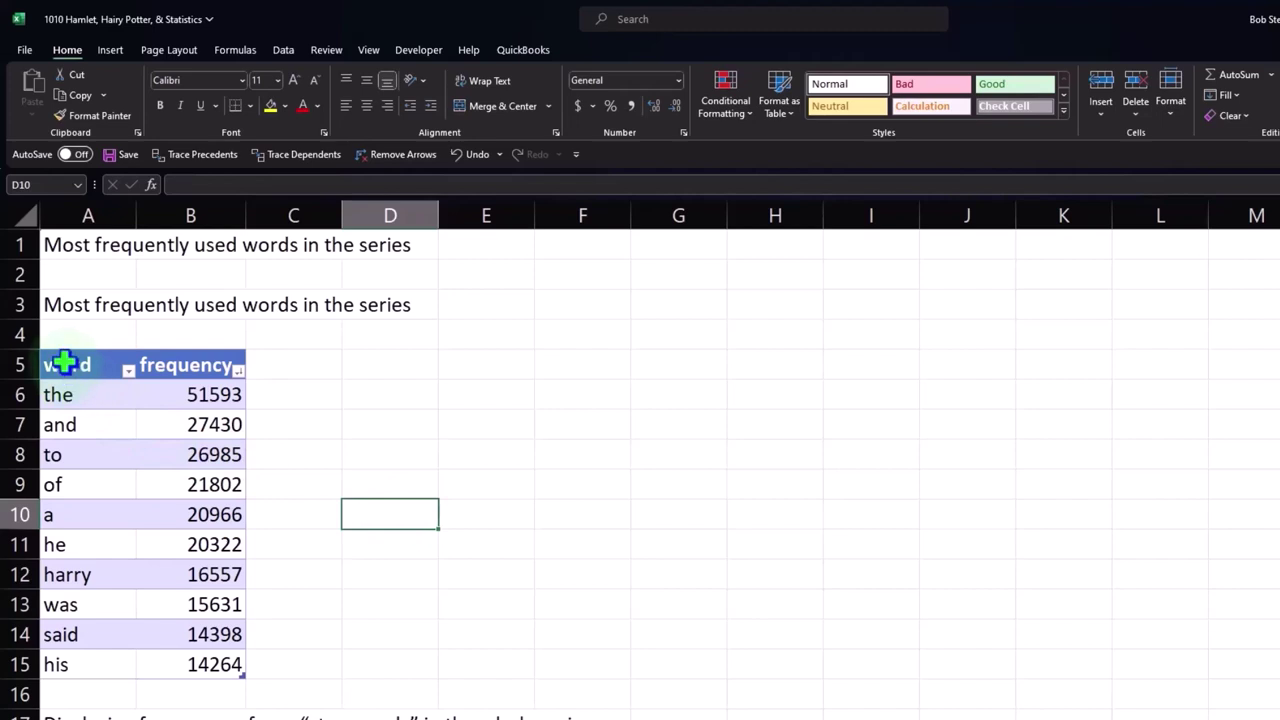
drag(63, 363, 183, 651)
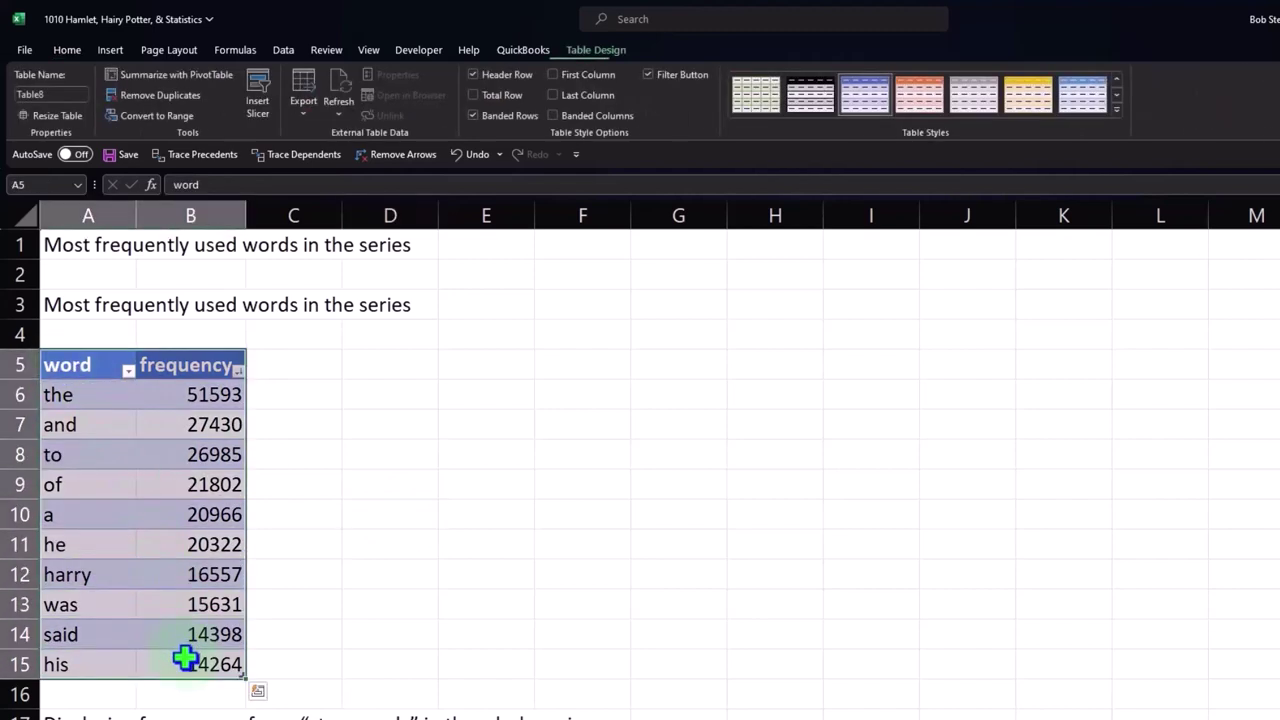
- Insert a 2-D clustered bar chart of Table8's word frequencies, titled frequency
click(105, 52)
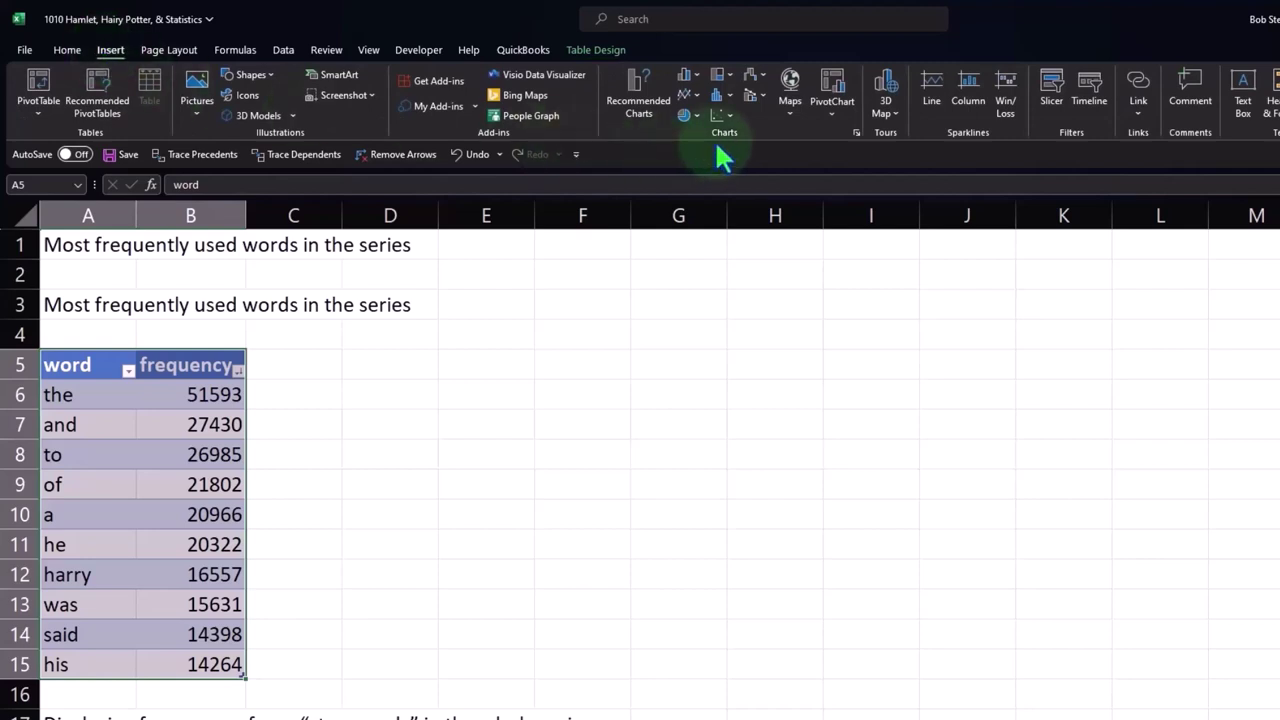
click(621, 110)
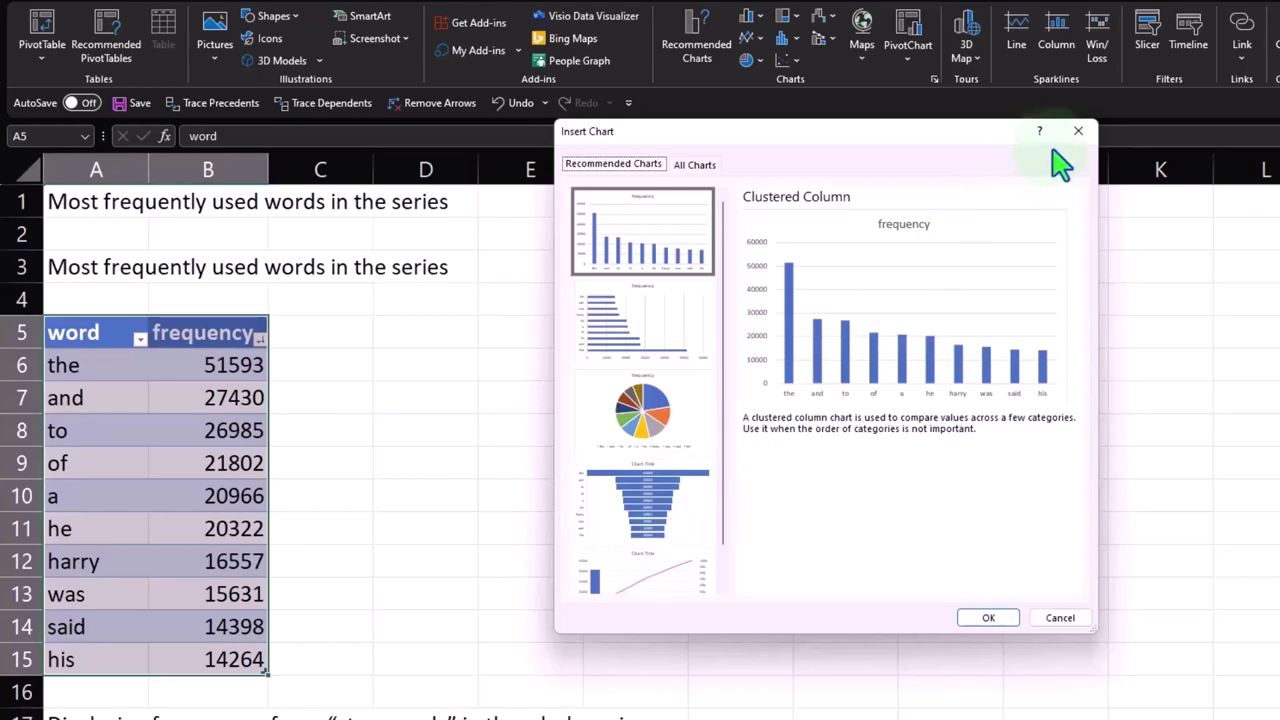
click(1077, 132)
click(750, 16)
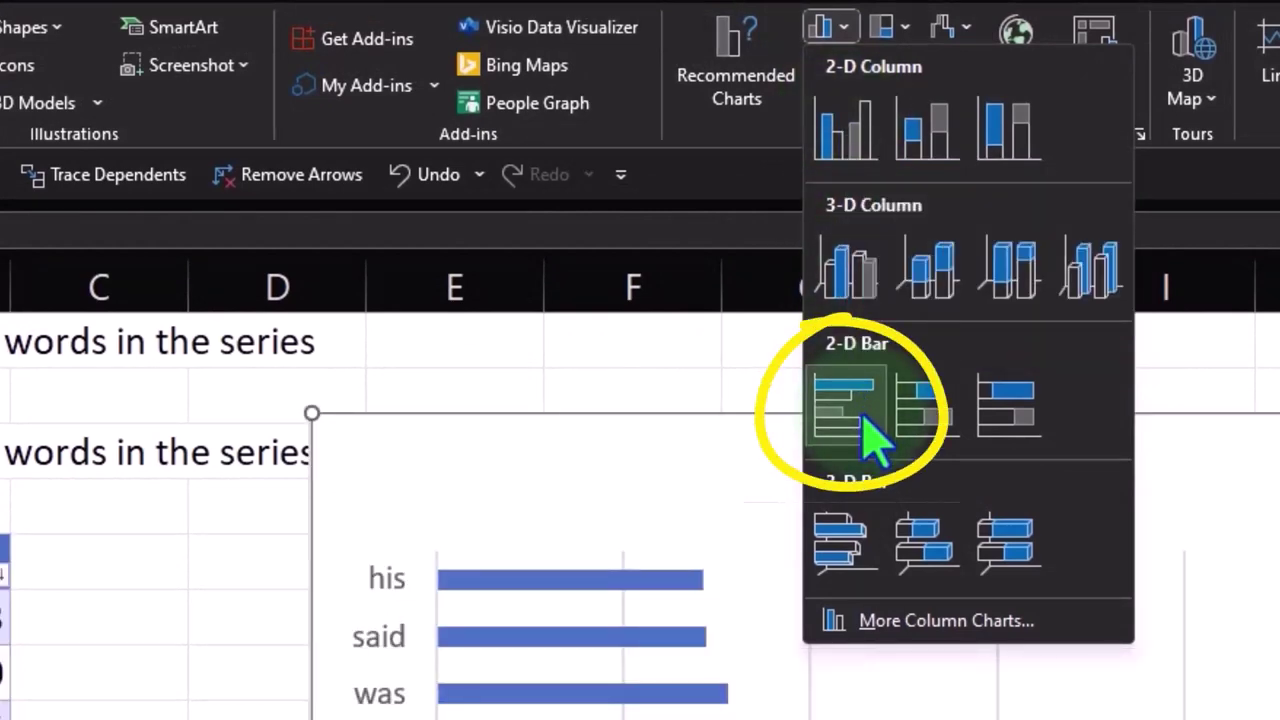
click(868, 435)
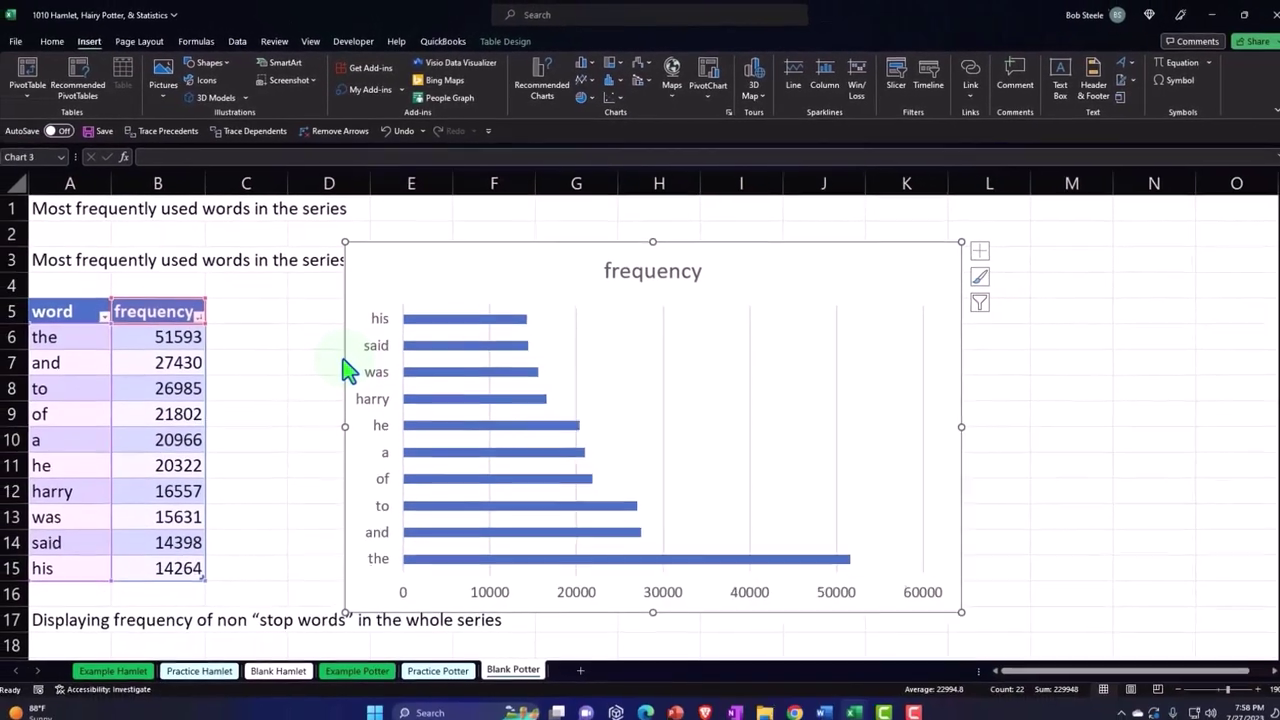
- Place the chart beside the table, title it Harry Word Count, and widen it to column N
drag(350, 415, 473, 323)
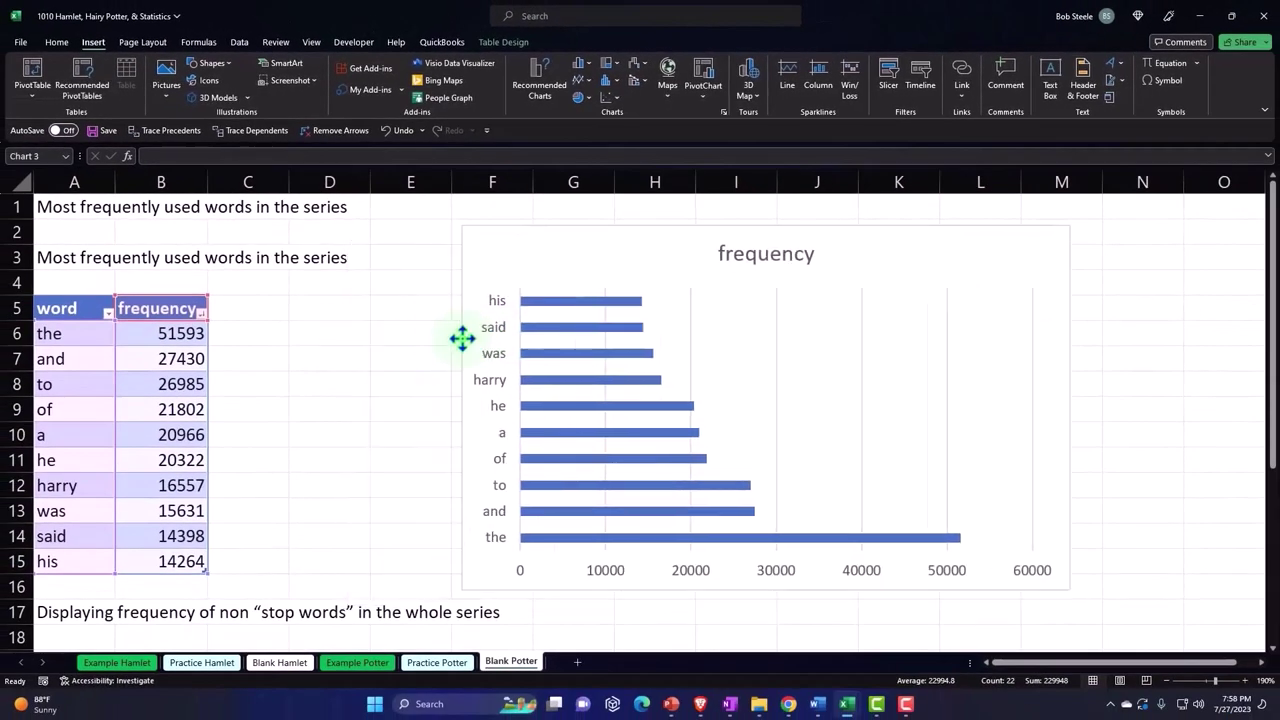
double_click(733, 240)
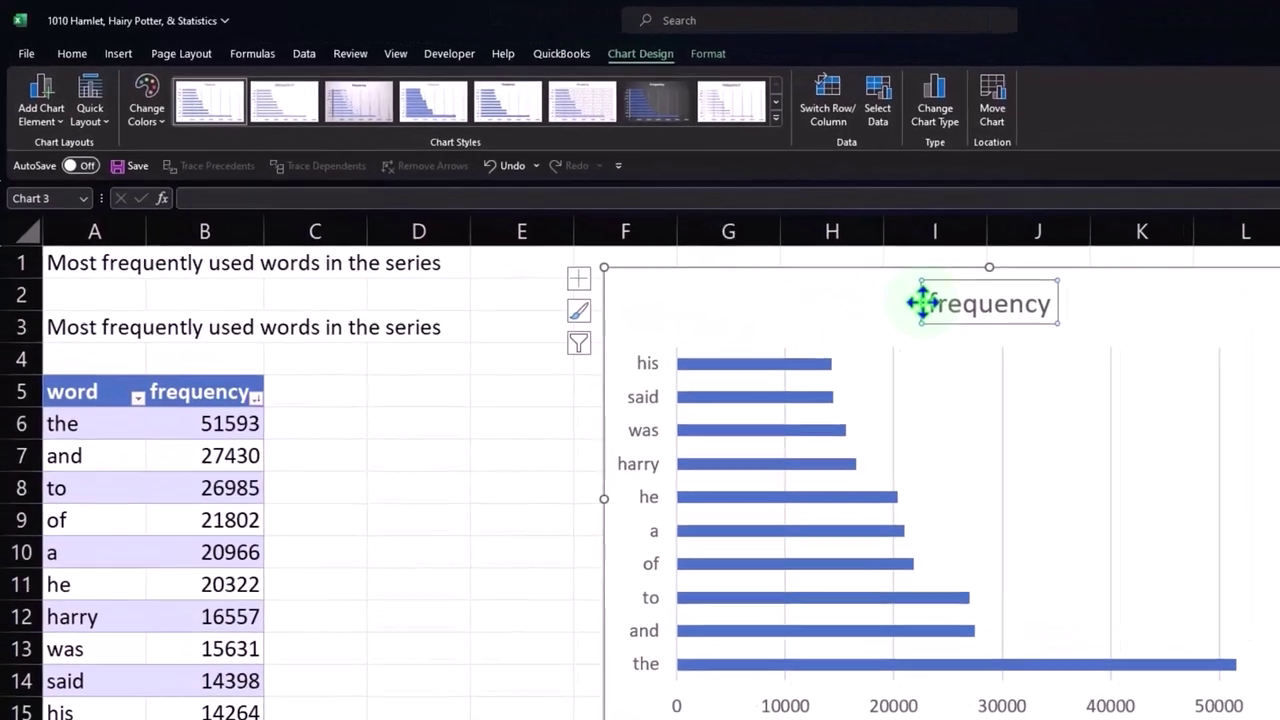
text(Harry)
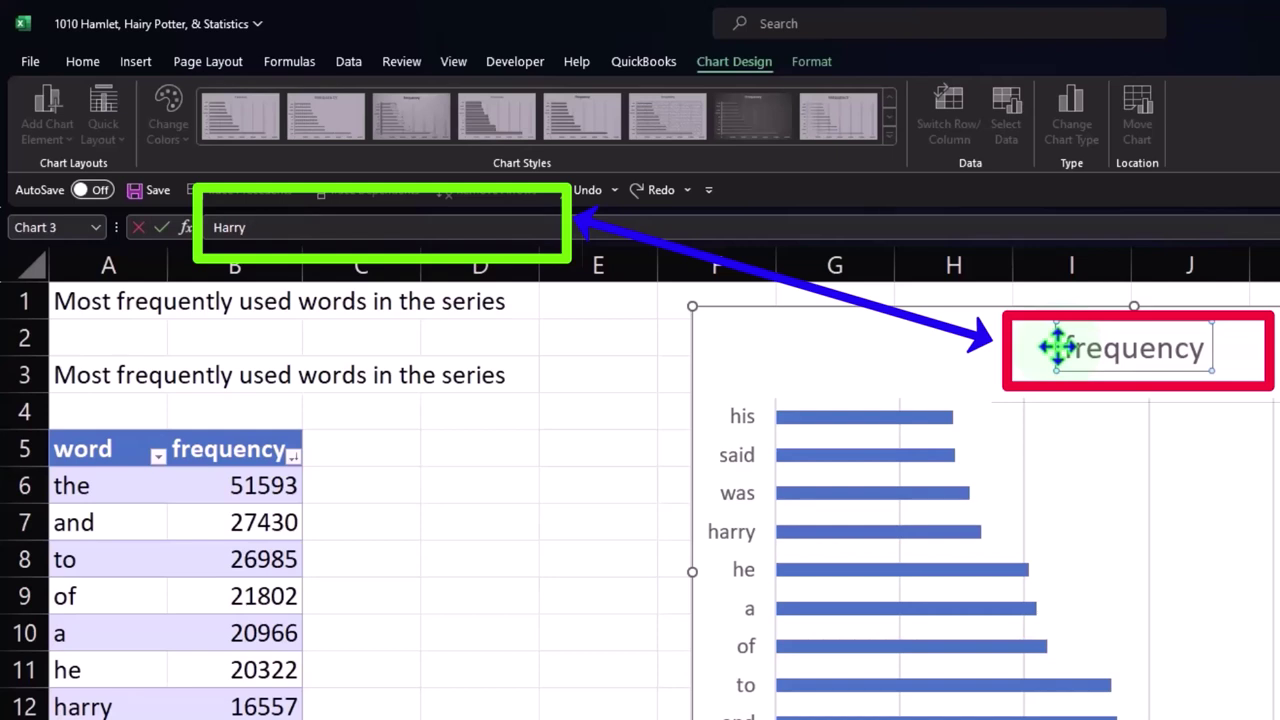
text(Wor)
text(d Count)
click(518, 494)
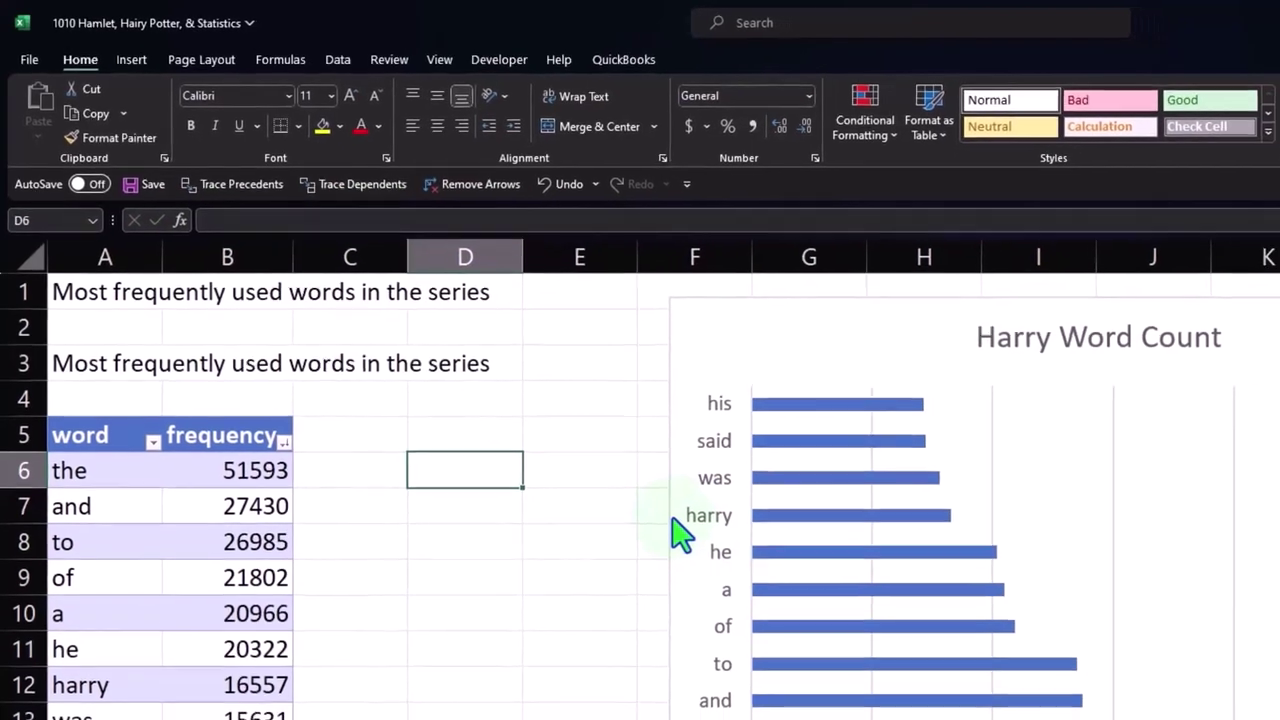
click(451, 421)
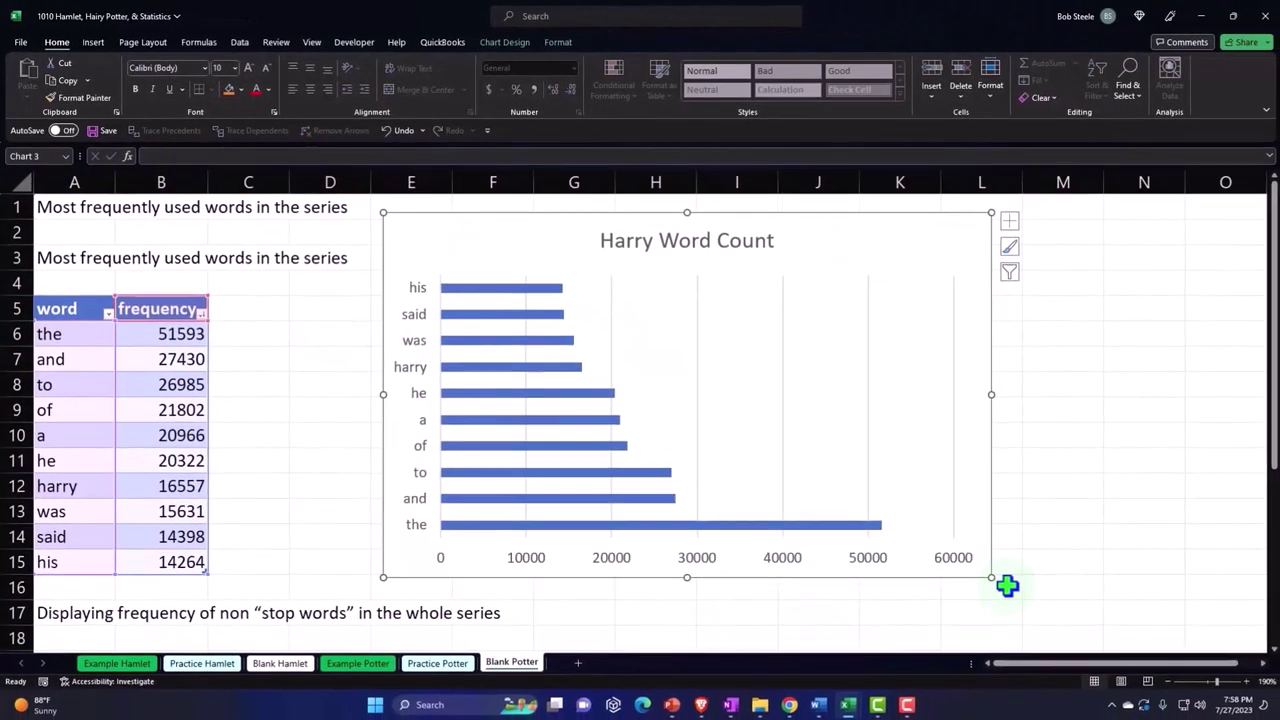
drag(1037, 576, 1124, 574)
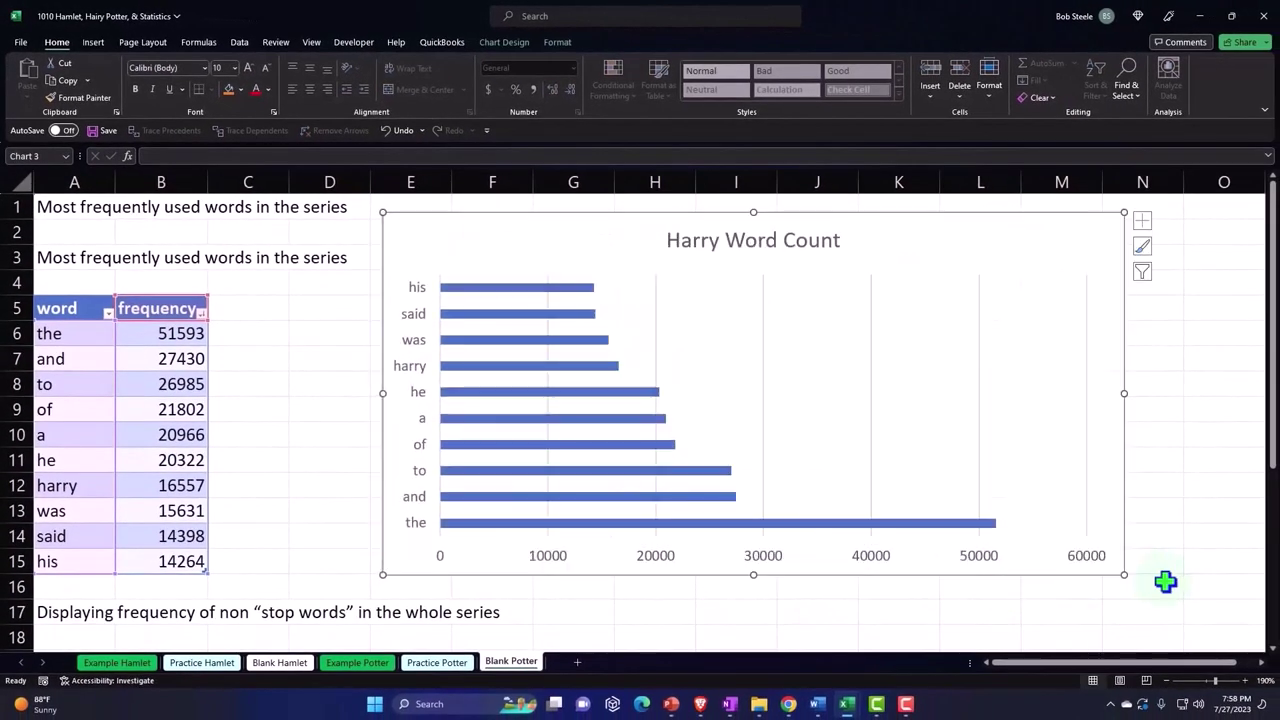
click(565, 563)
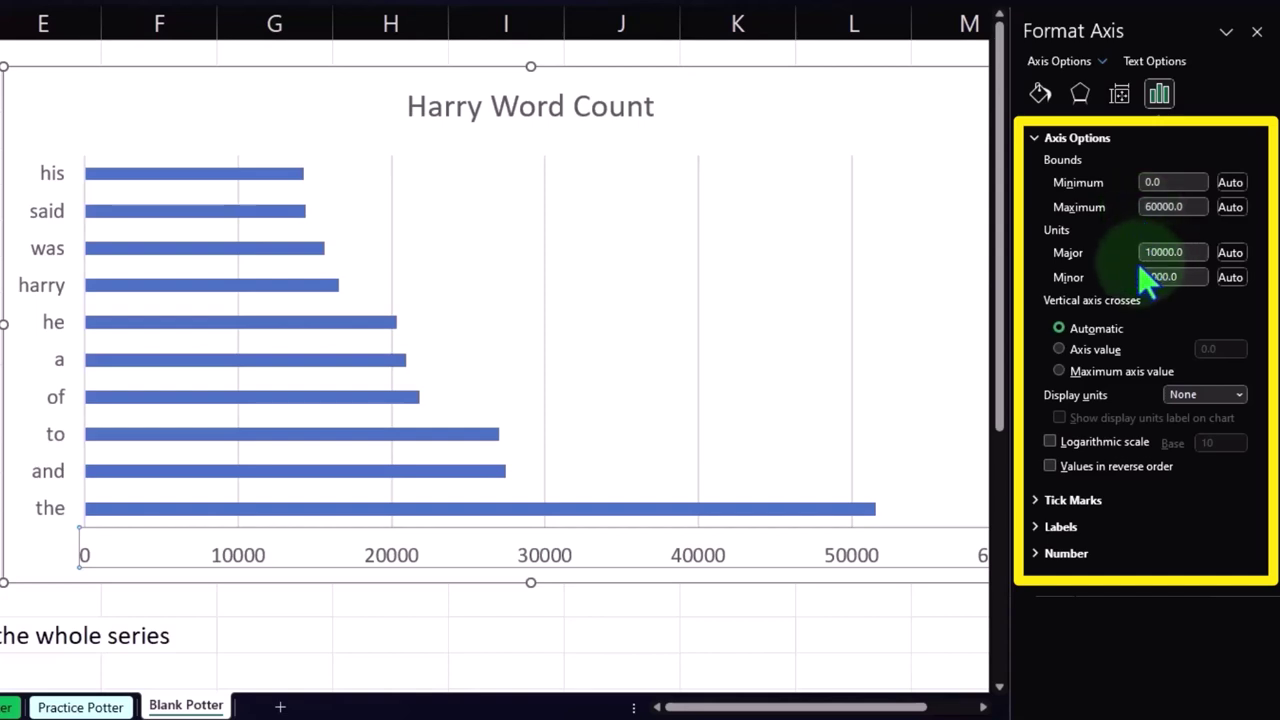
click(1193, 254)
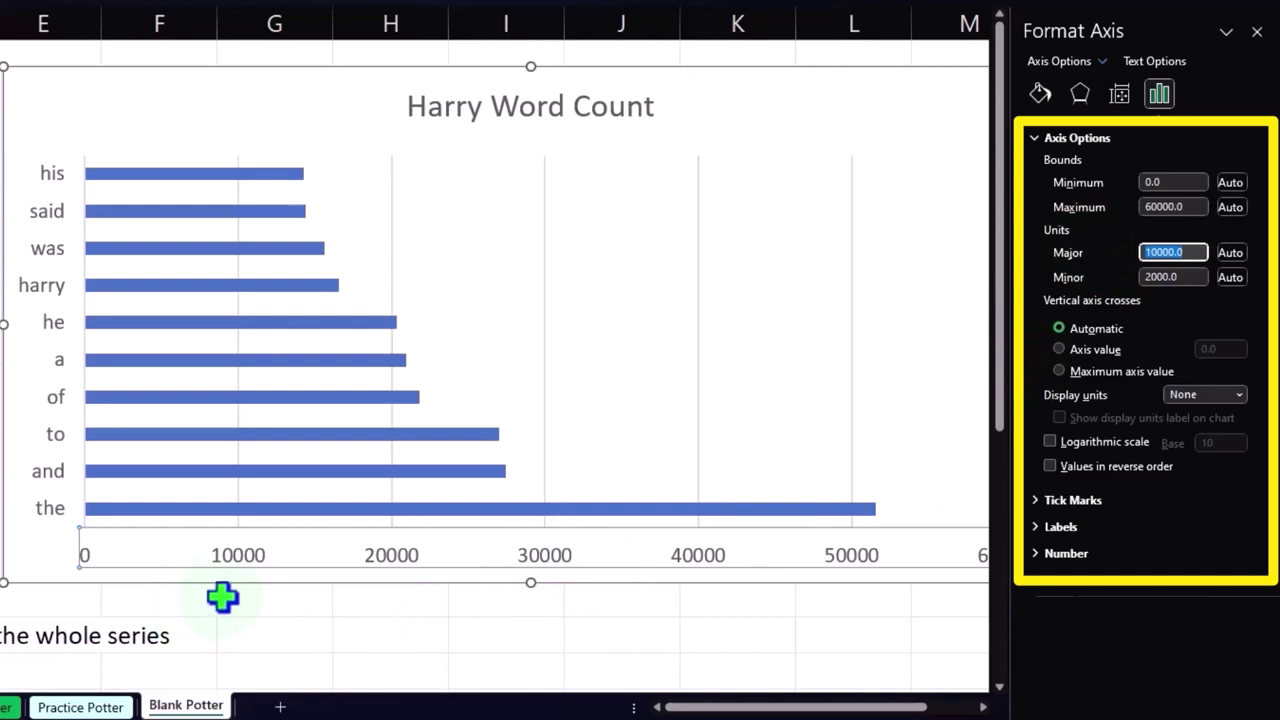
text(500)
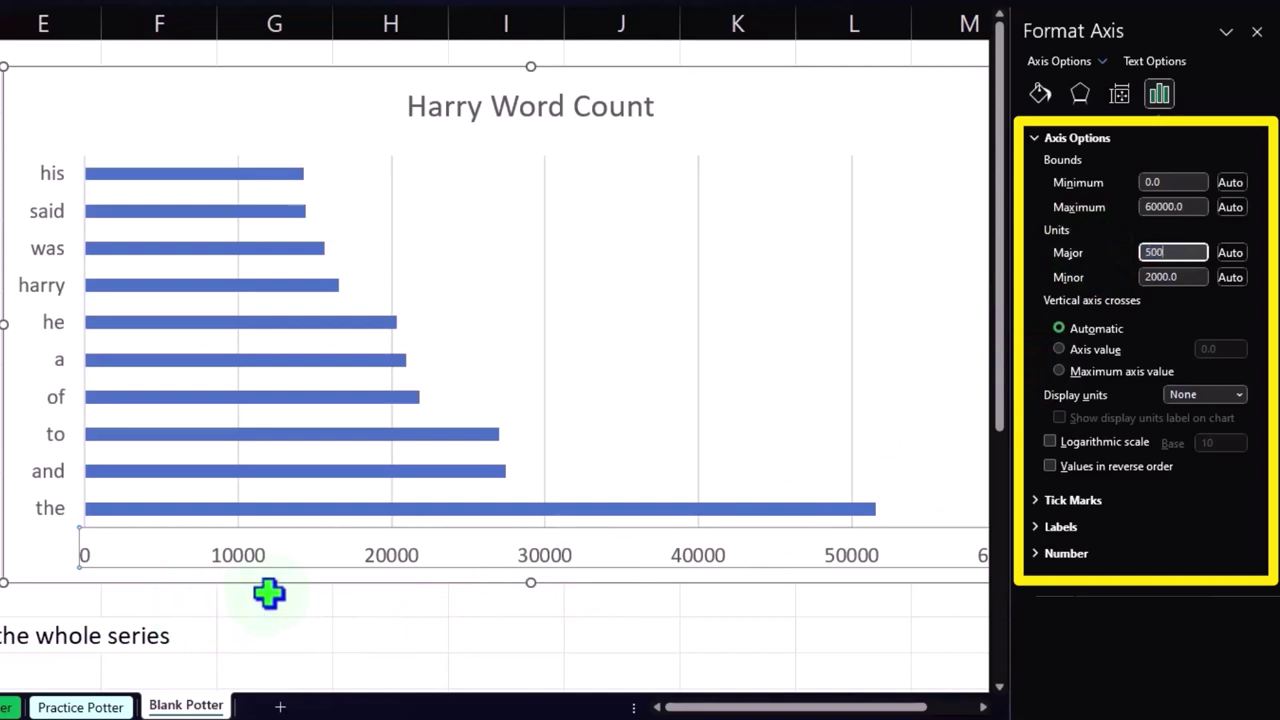
click(1192, 278)
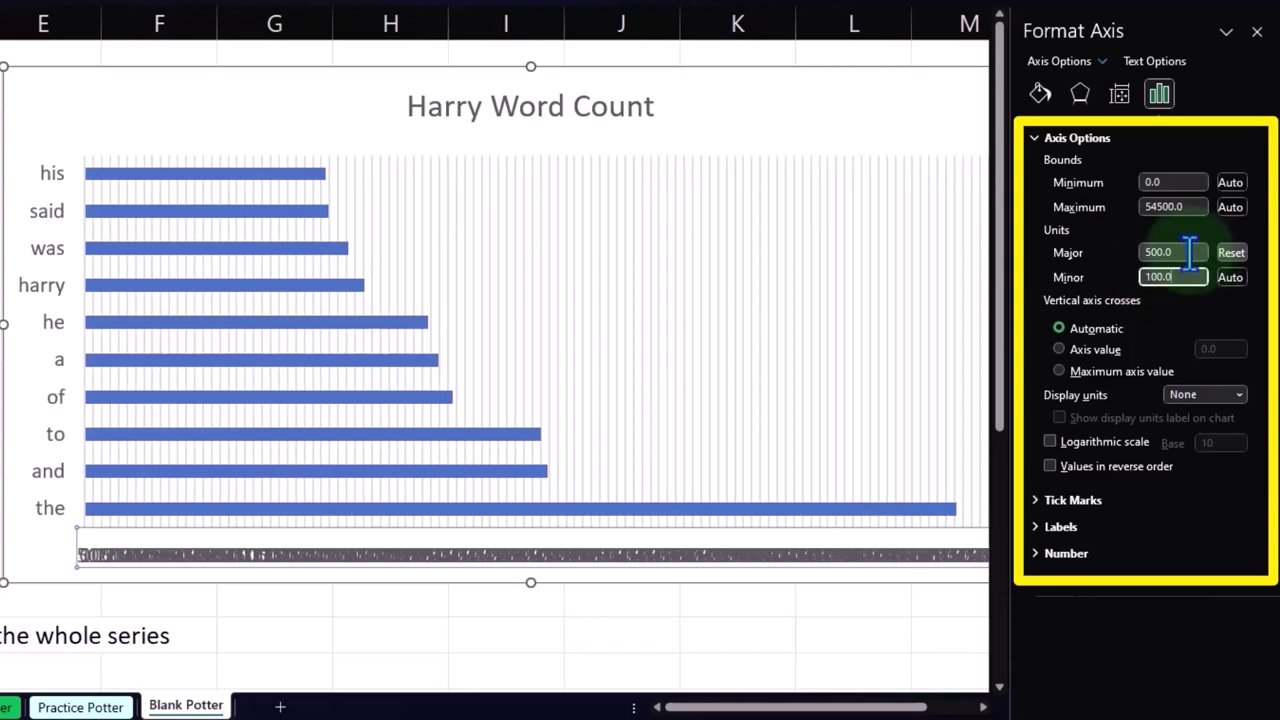
drag(1190, 252, 1056, 258)
text(10)
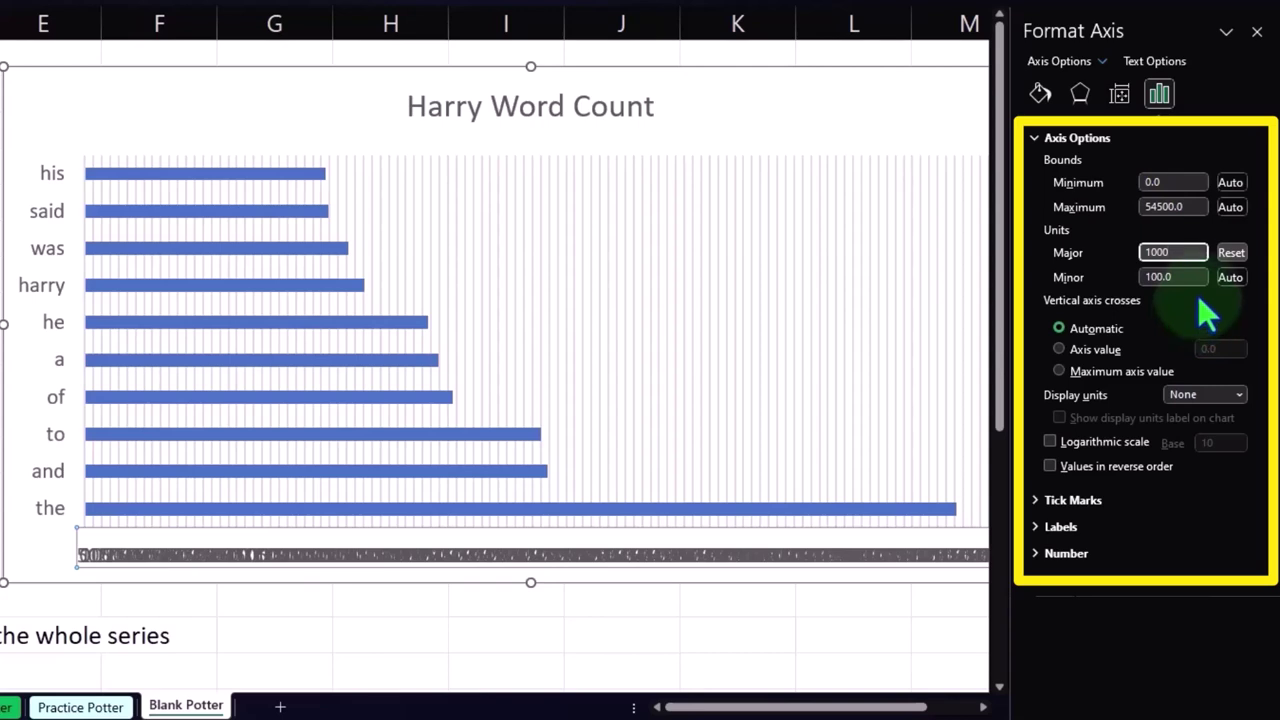
click(1231, 253)
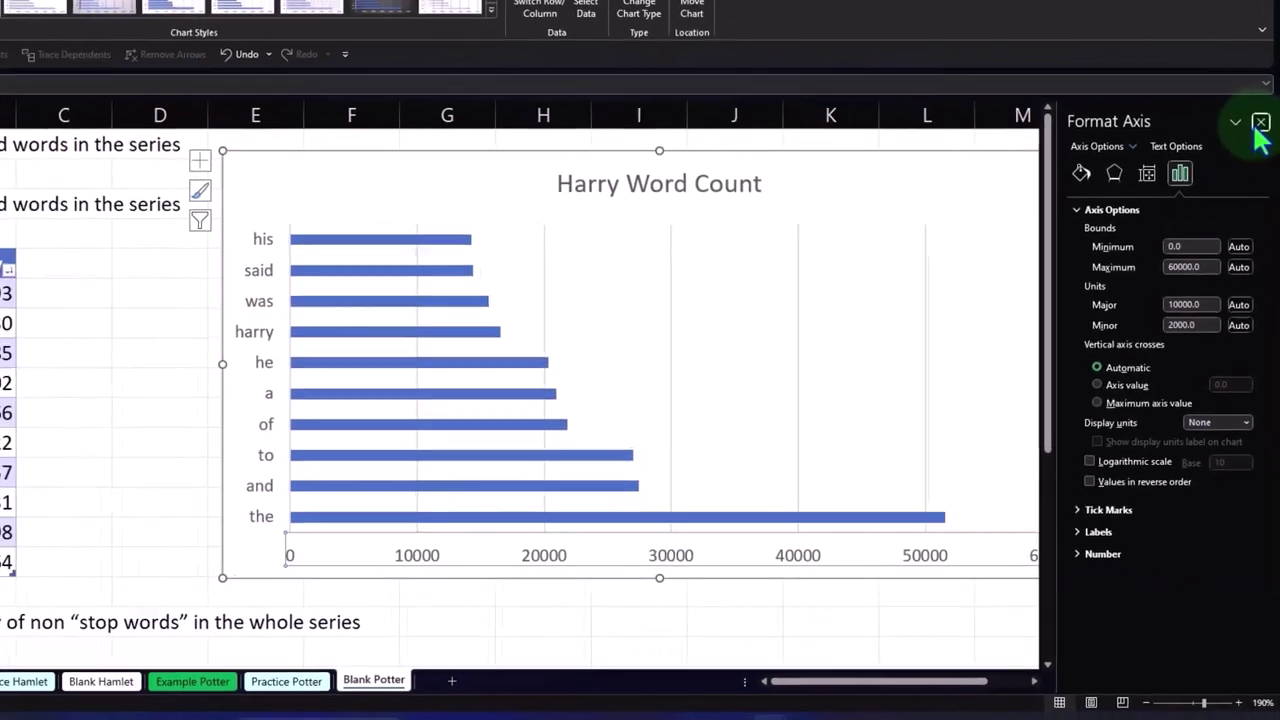
click(1260, 122)
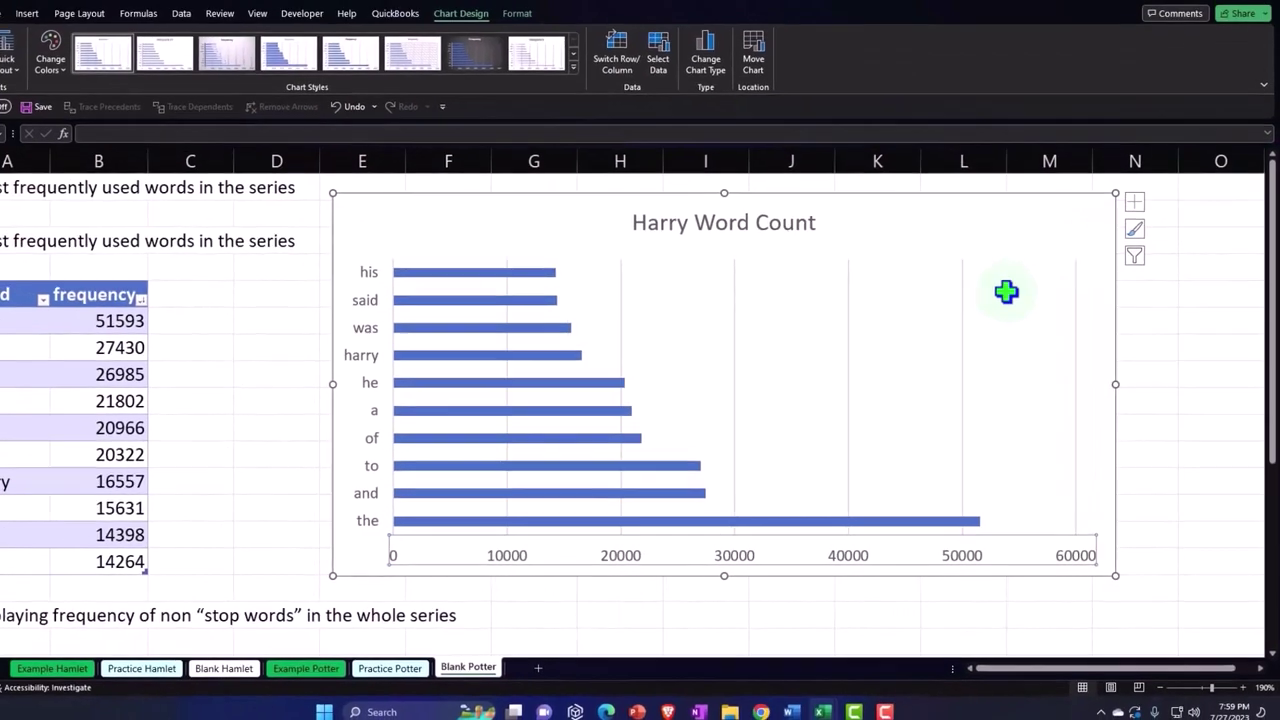
scroll(288, 433, down, 2)
scroll(288, 433, down, 1)
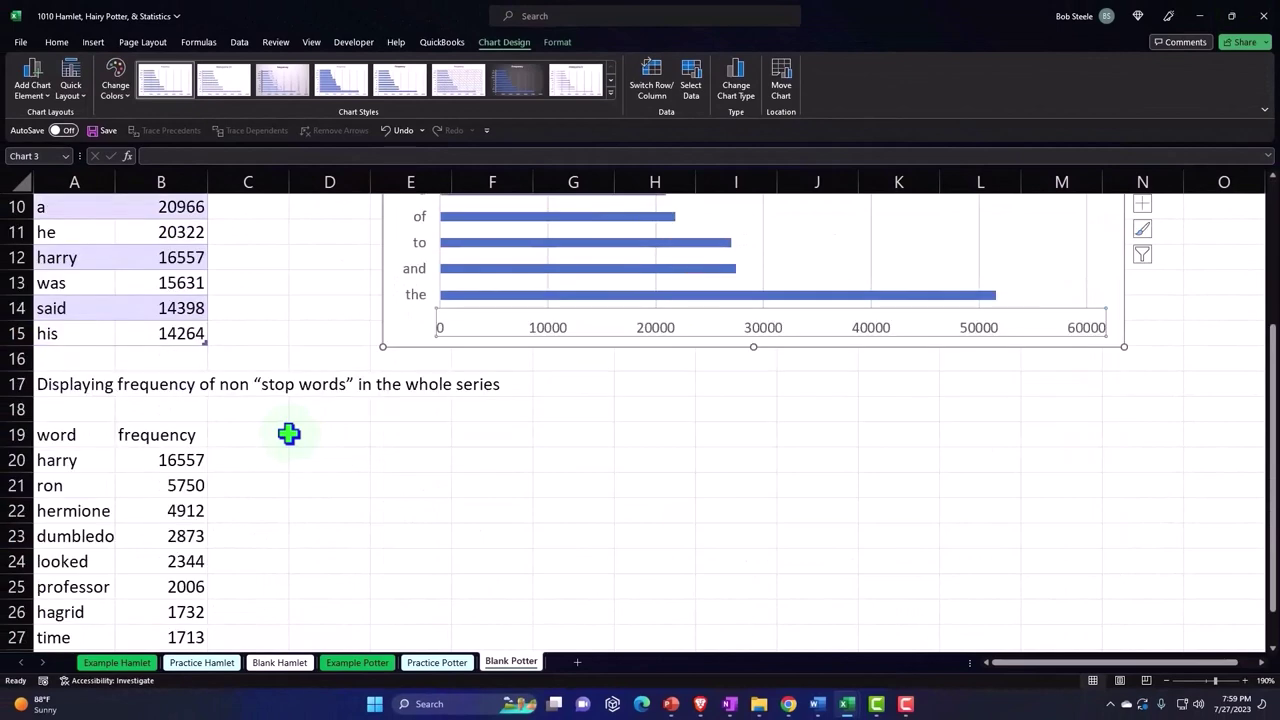
scroll(288, 433, up, 3)
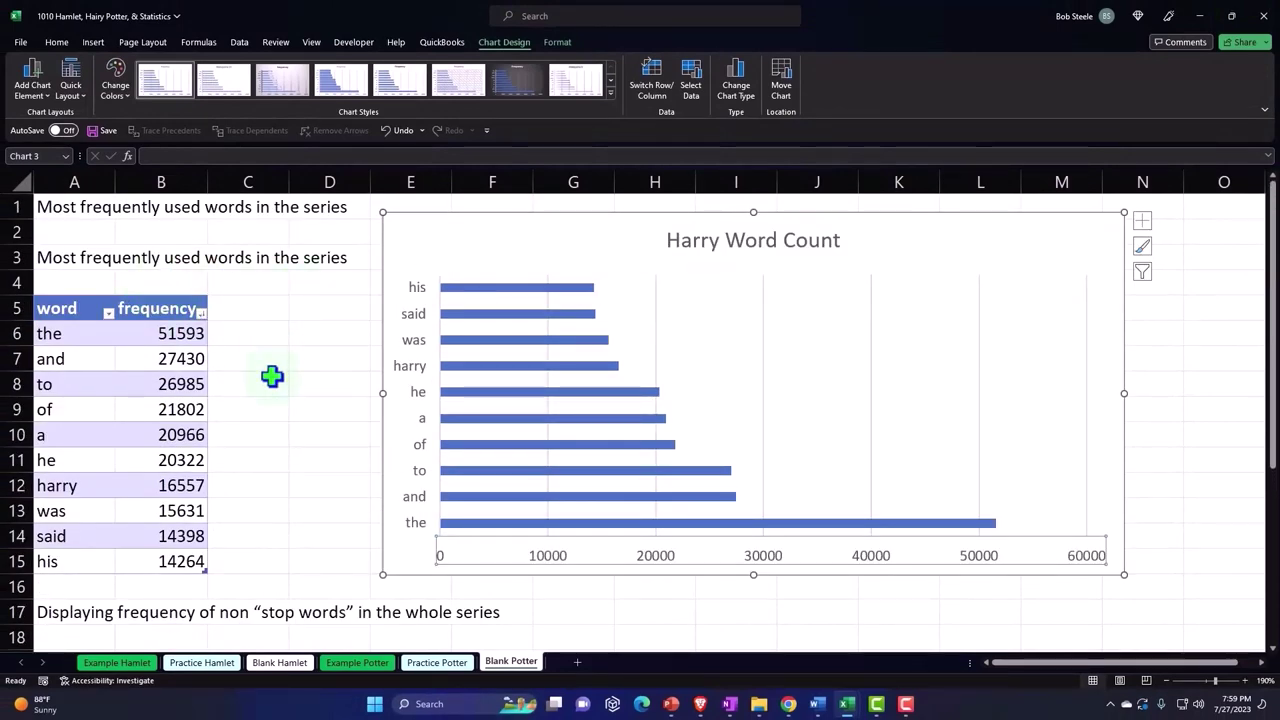
scroll(272, 376, down, 3)
scroll(272, 376, down, 2)
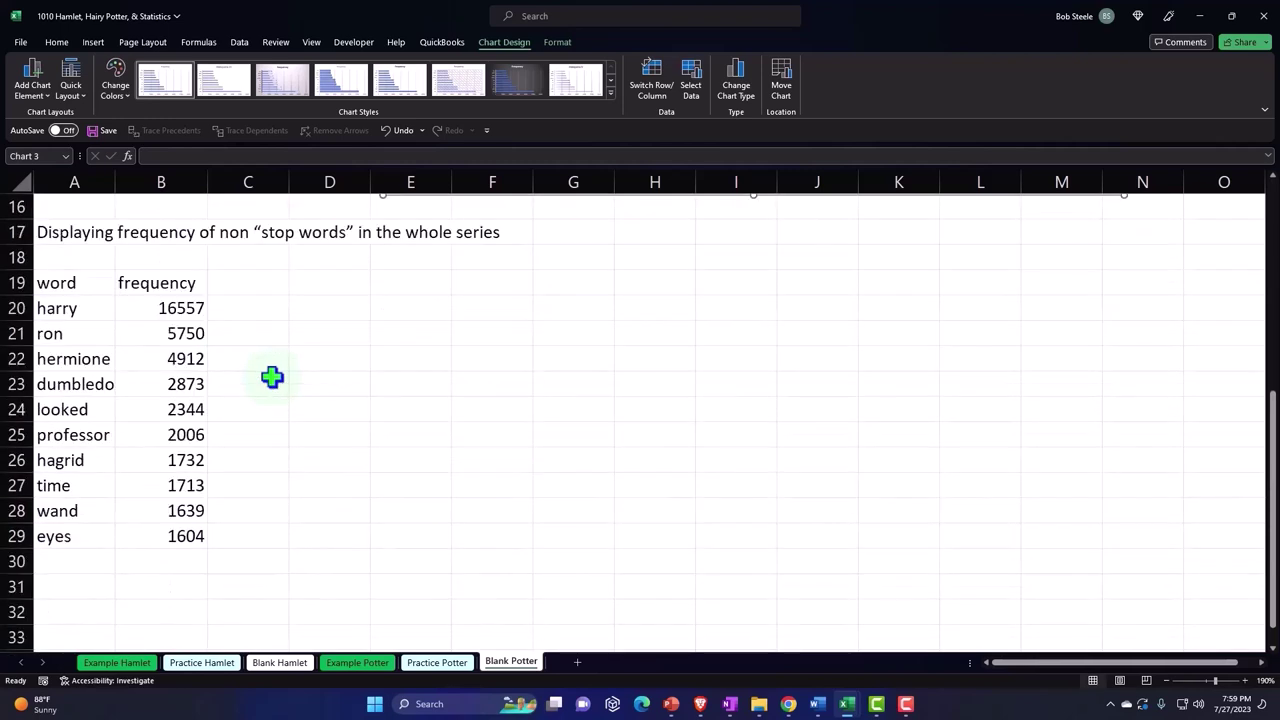
scroll(272, 376, up, 1)
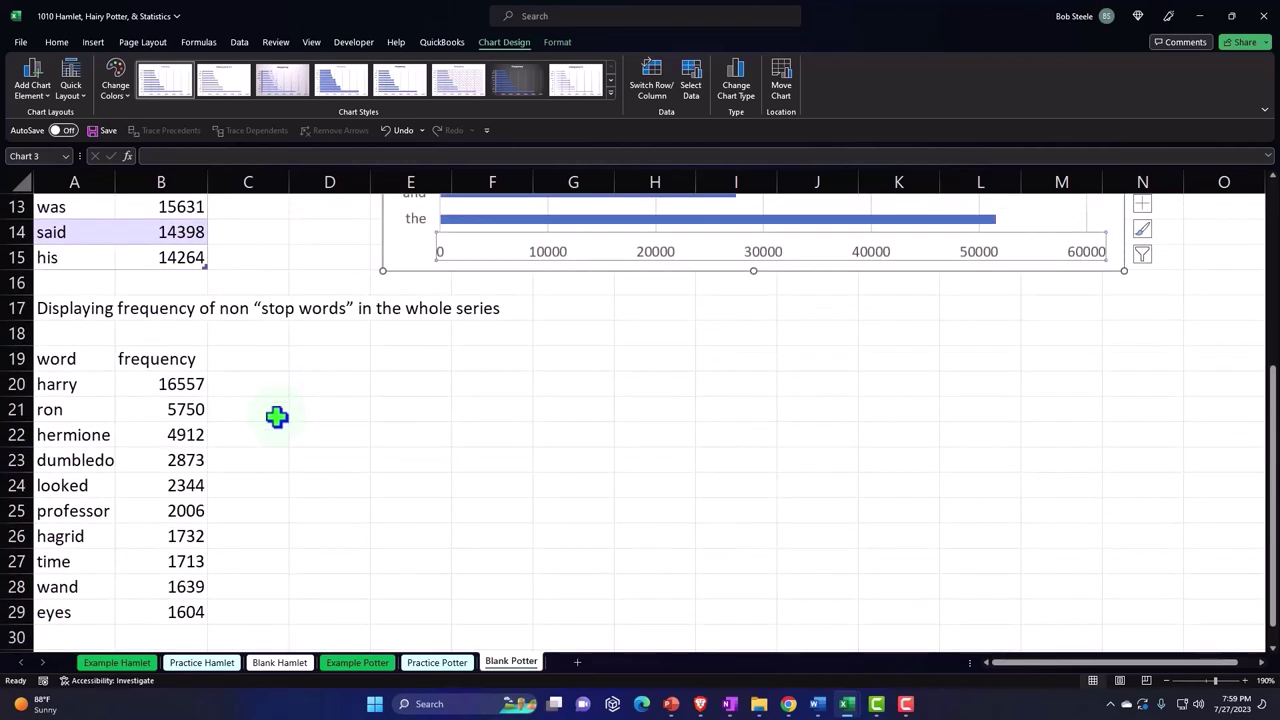
scroll(276, 417, up, 4)
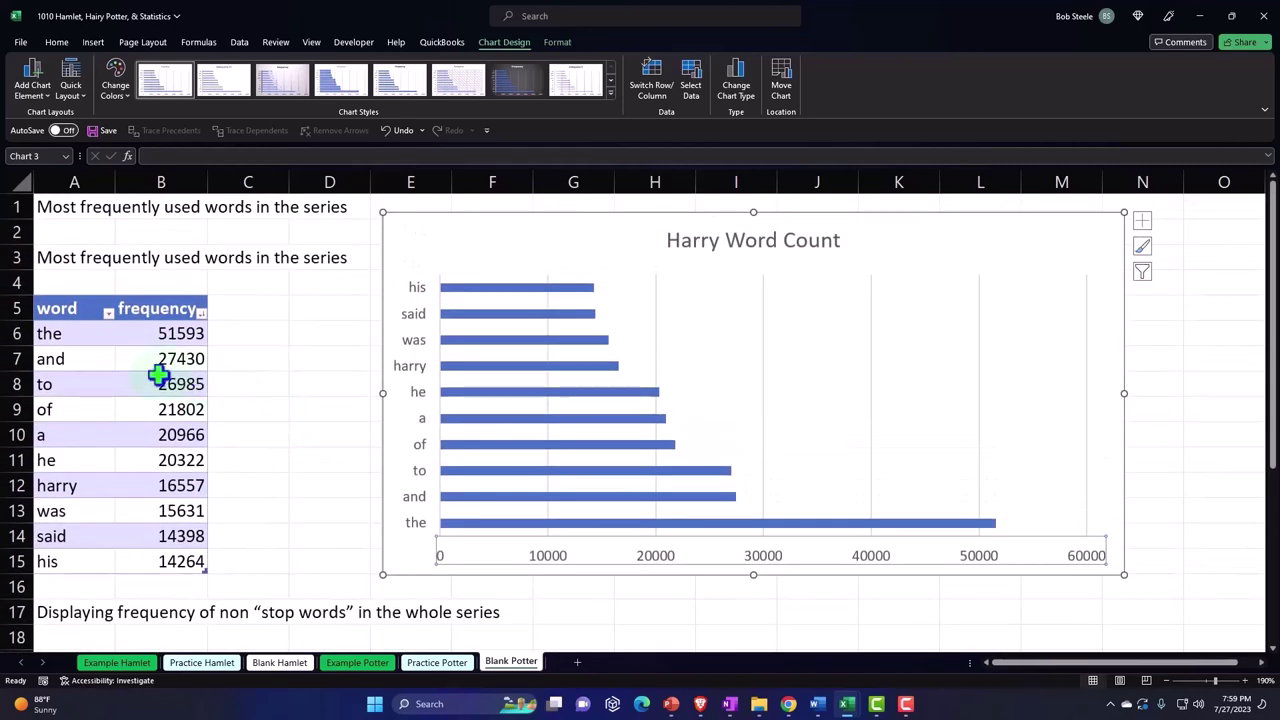
scroll(158, 375, down, 1)
scroll(160, 371, down, 2)
scroll(160, 371, down, 1)
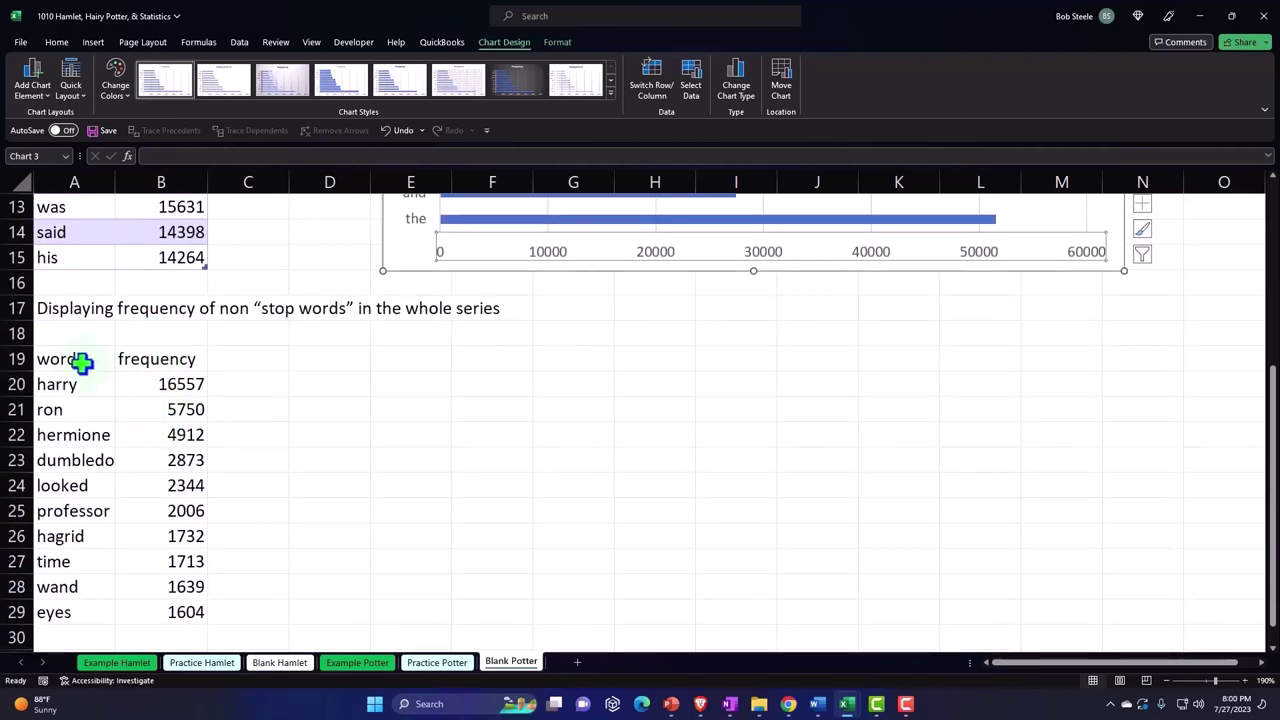
- Make A19:B29 into Table9 with headers, sorted by frequency with harry at 16557 first
mouse_move(80, 362)
mouse_down()
mouse_move(155, 571)
mouse_move(152, 600)
mouse_up()
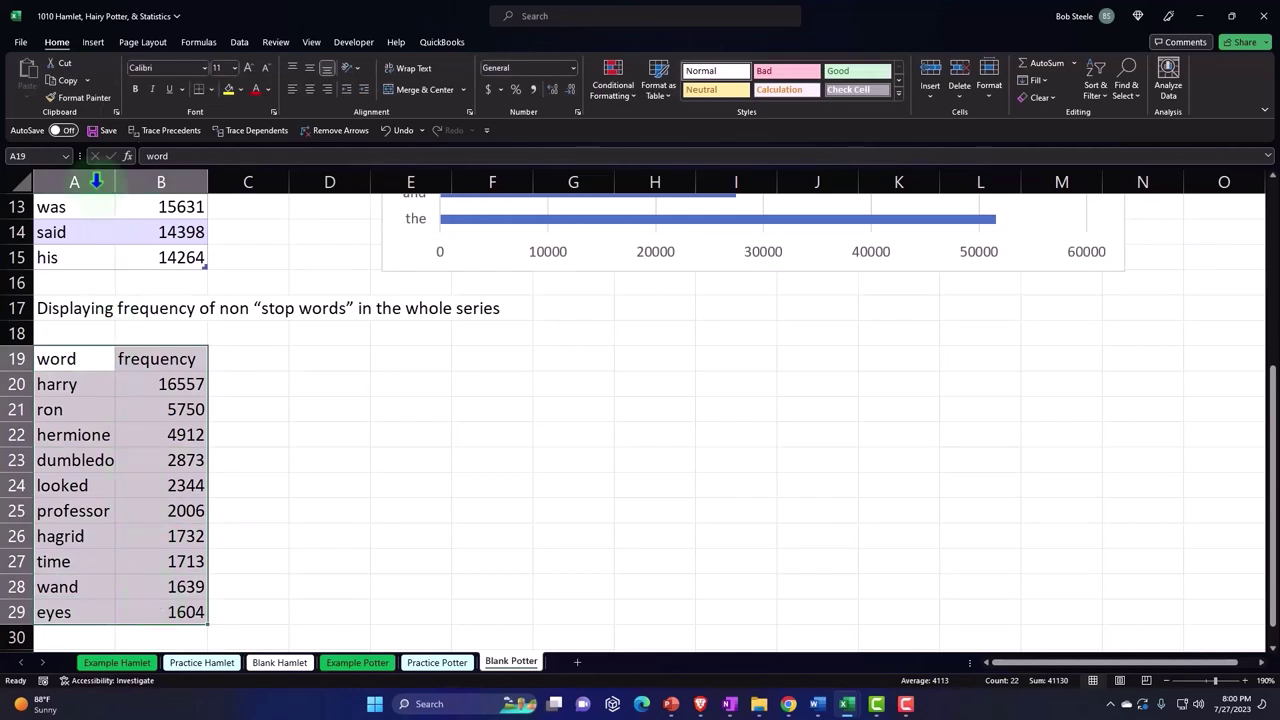
click(94, 43)
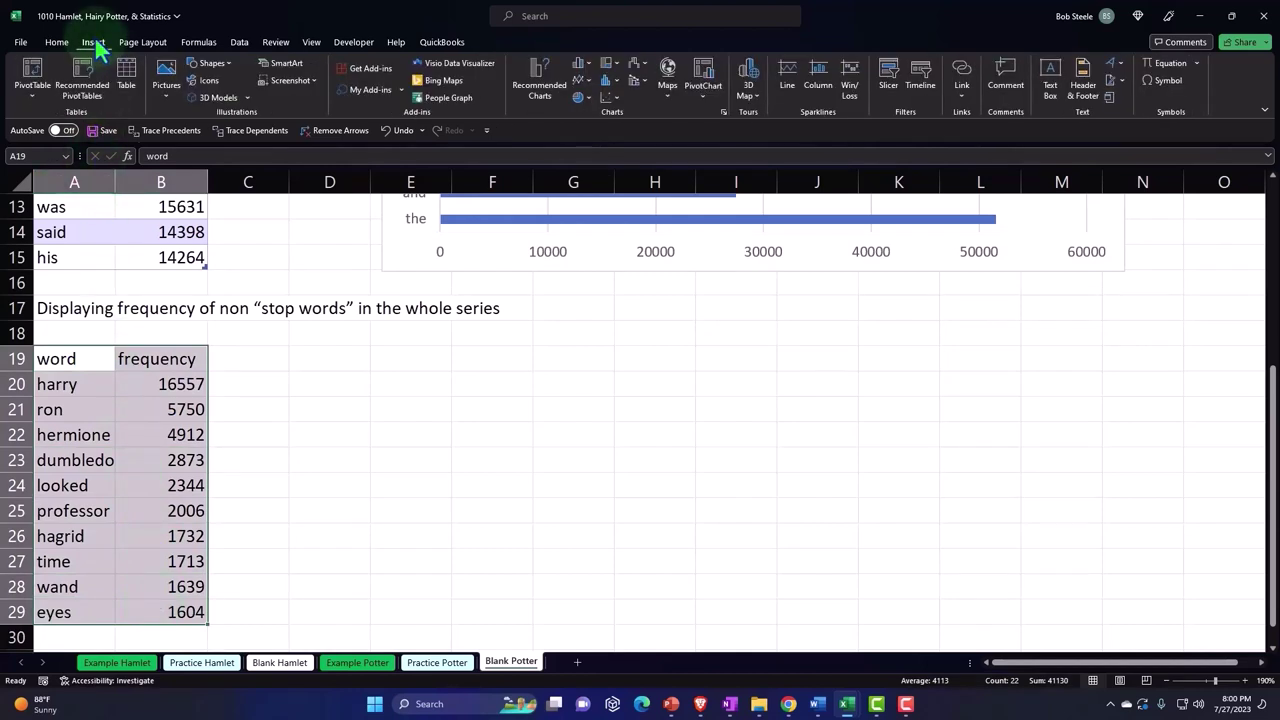
click(120, 80)
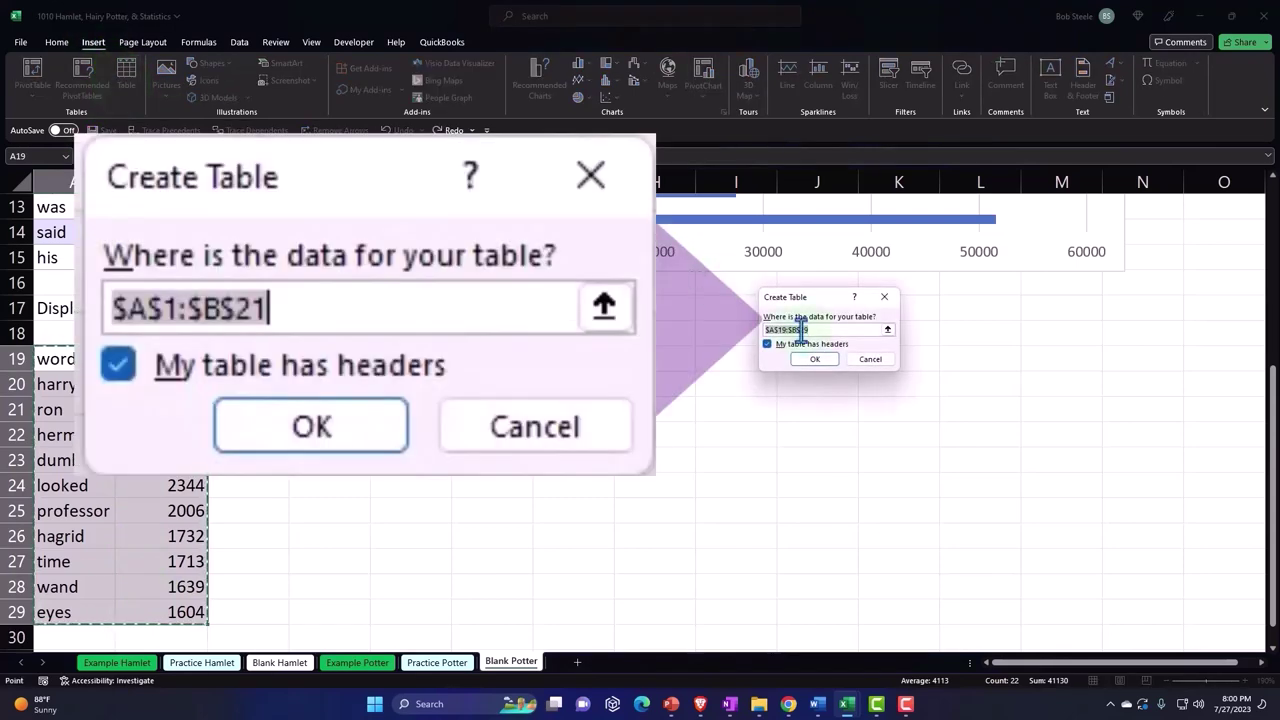
click(815, 359)
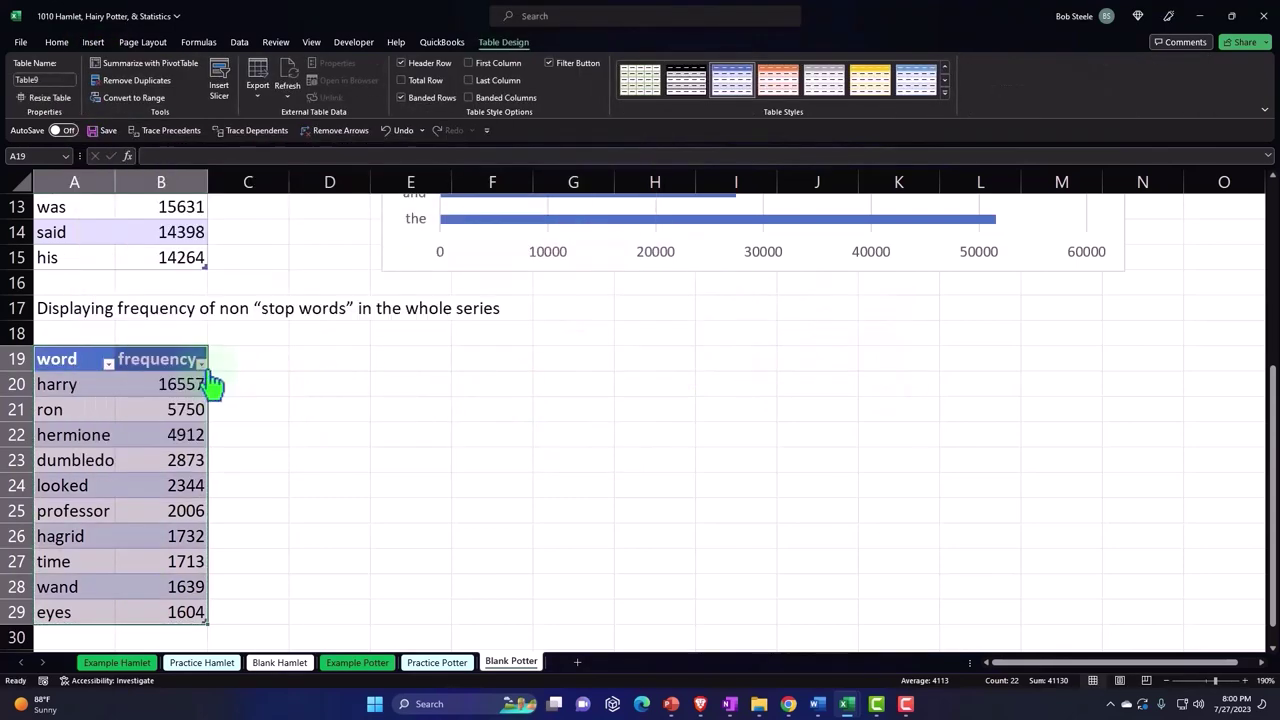
click(202, 363)
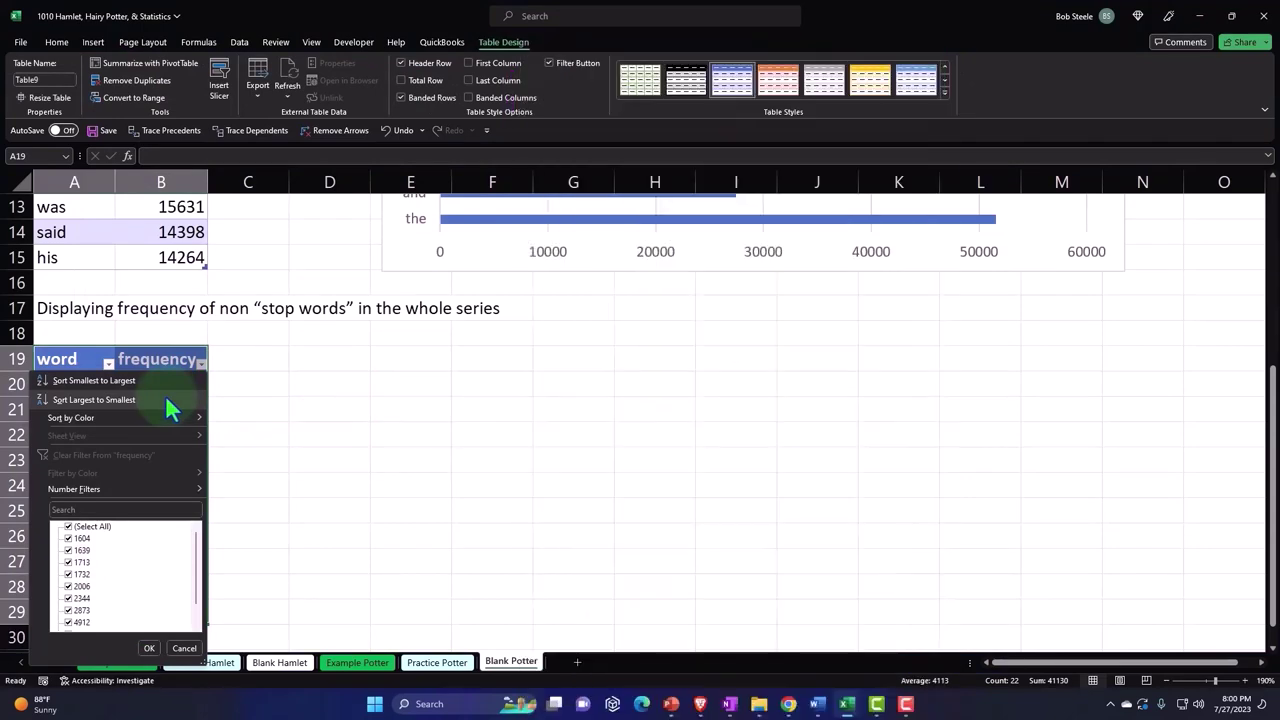
click(167, 400)
drag(112, 362, 160, 610)
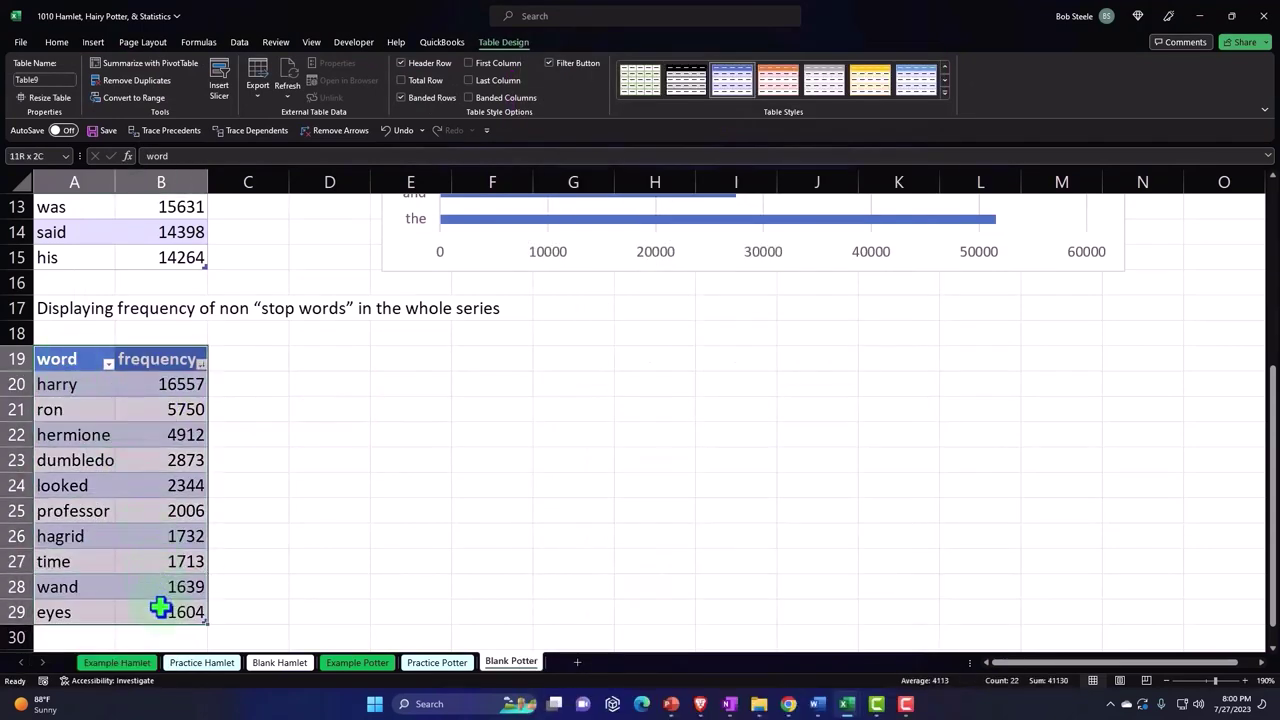
click(94, 43)
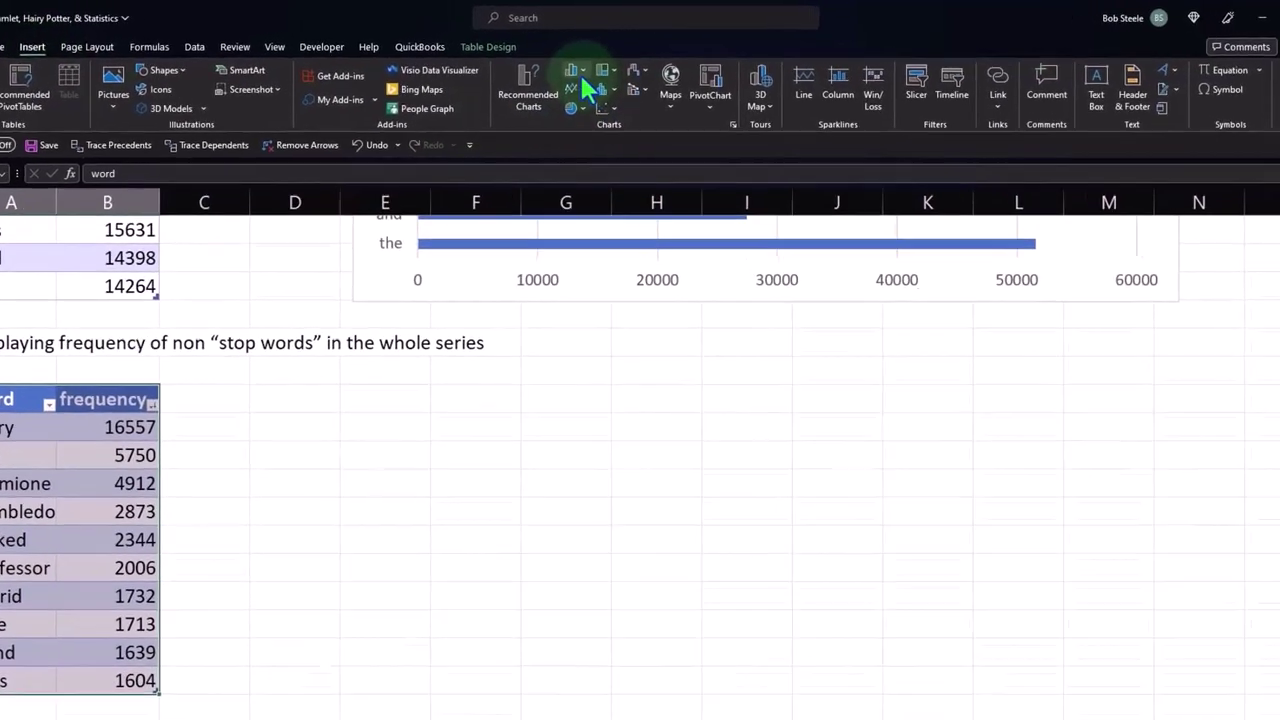
- Insert a clustered bar chart of the non-stop words titled Harry Word Frequency Non "Stop Words"
click(578, 64)
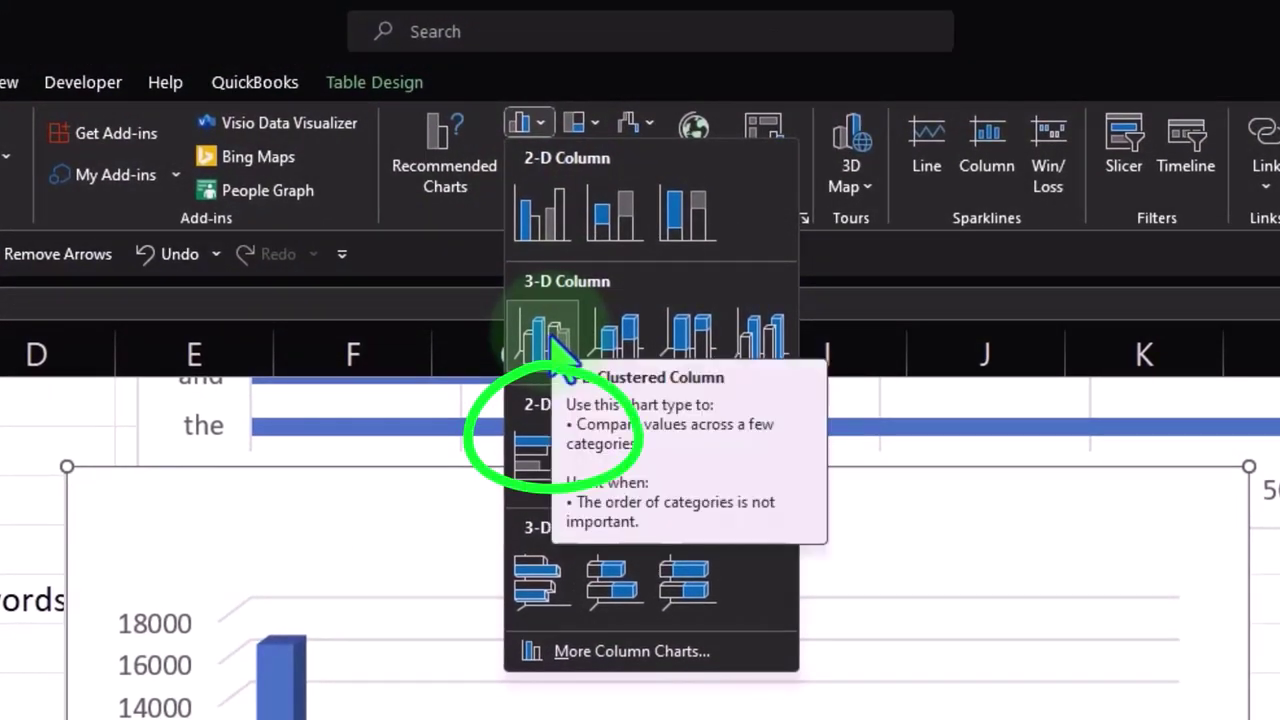
click(550, 462)
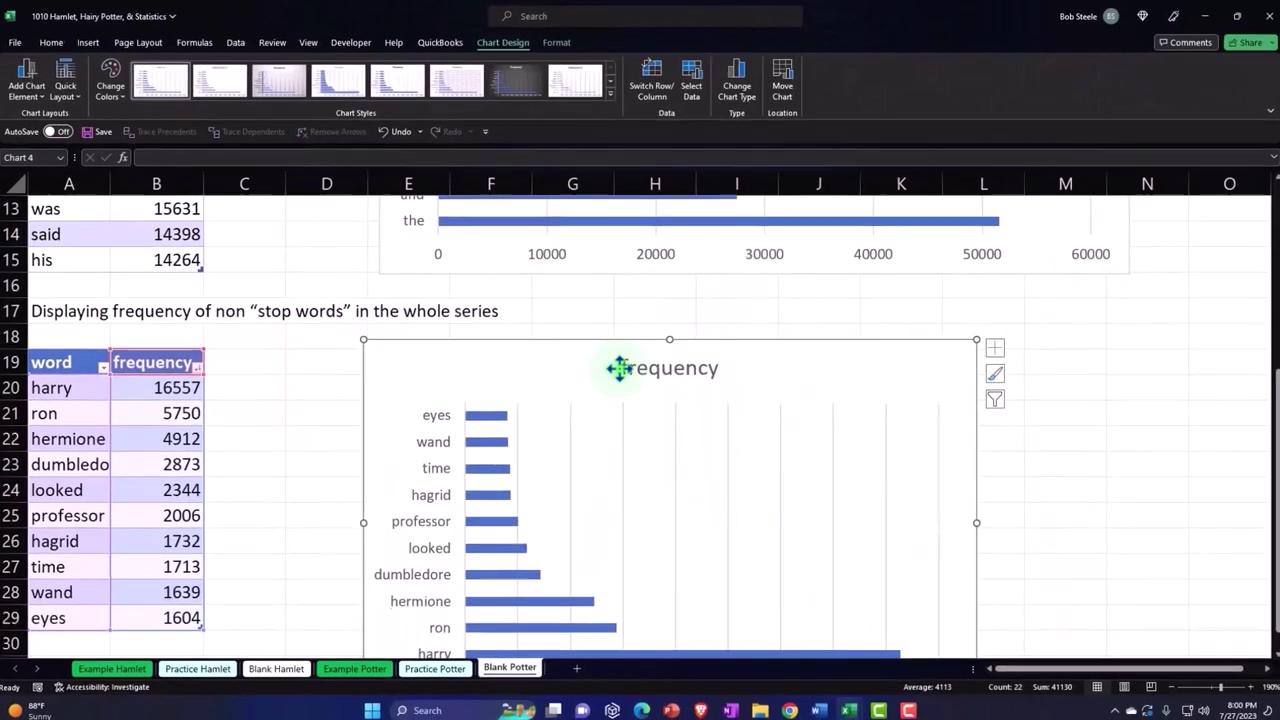
click(620, 363)
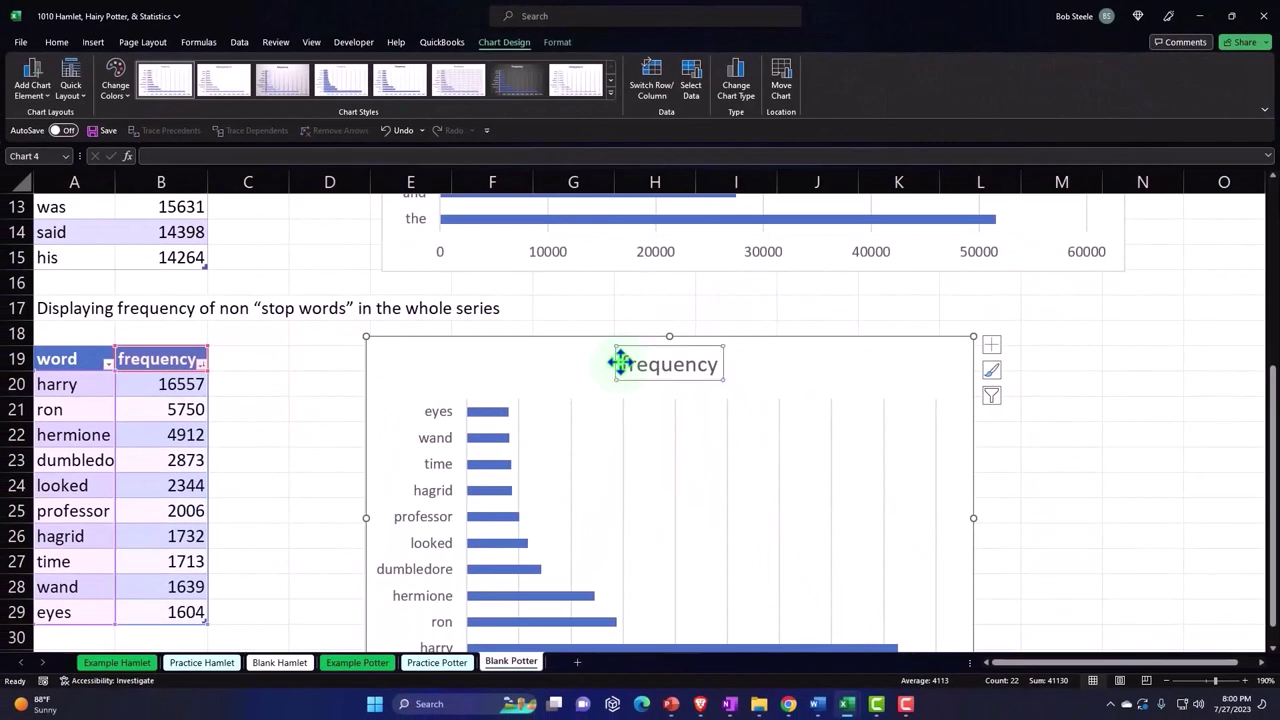
text(Harry)
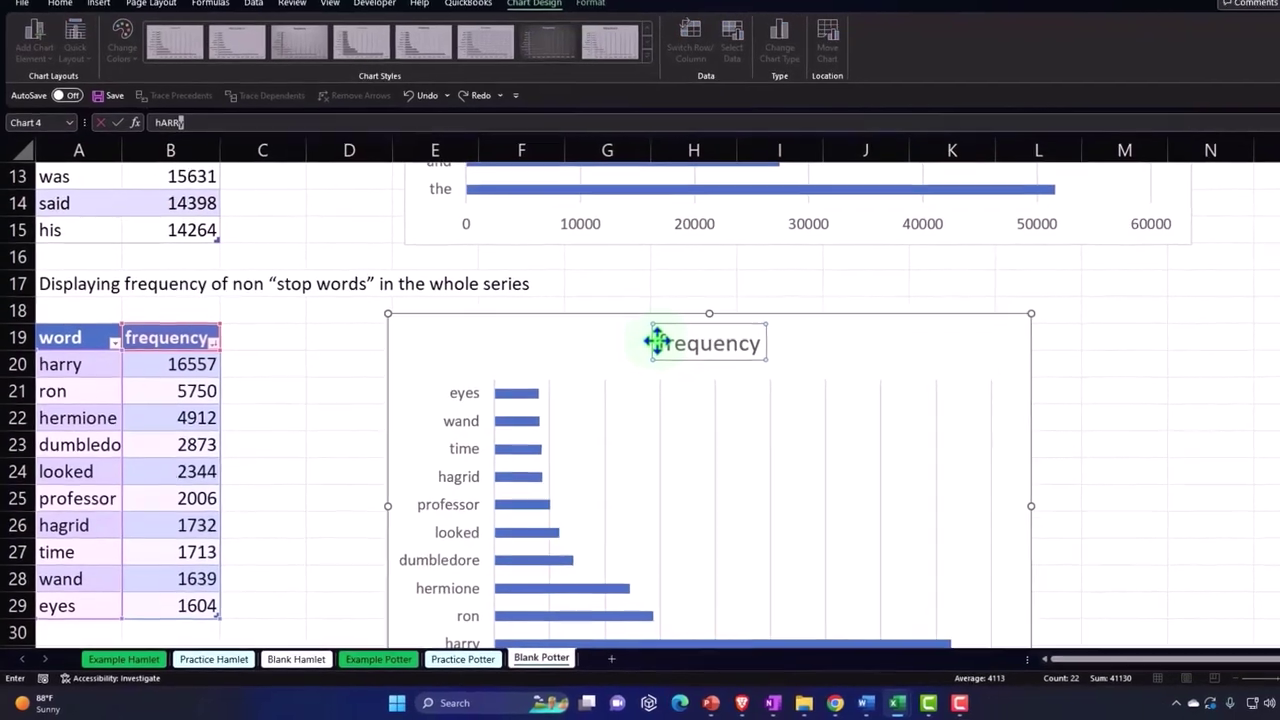
text( Frequency "non "Stop Words")
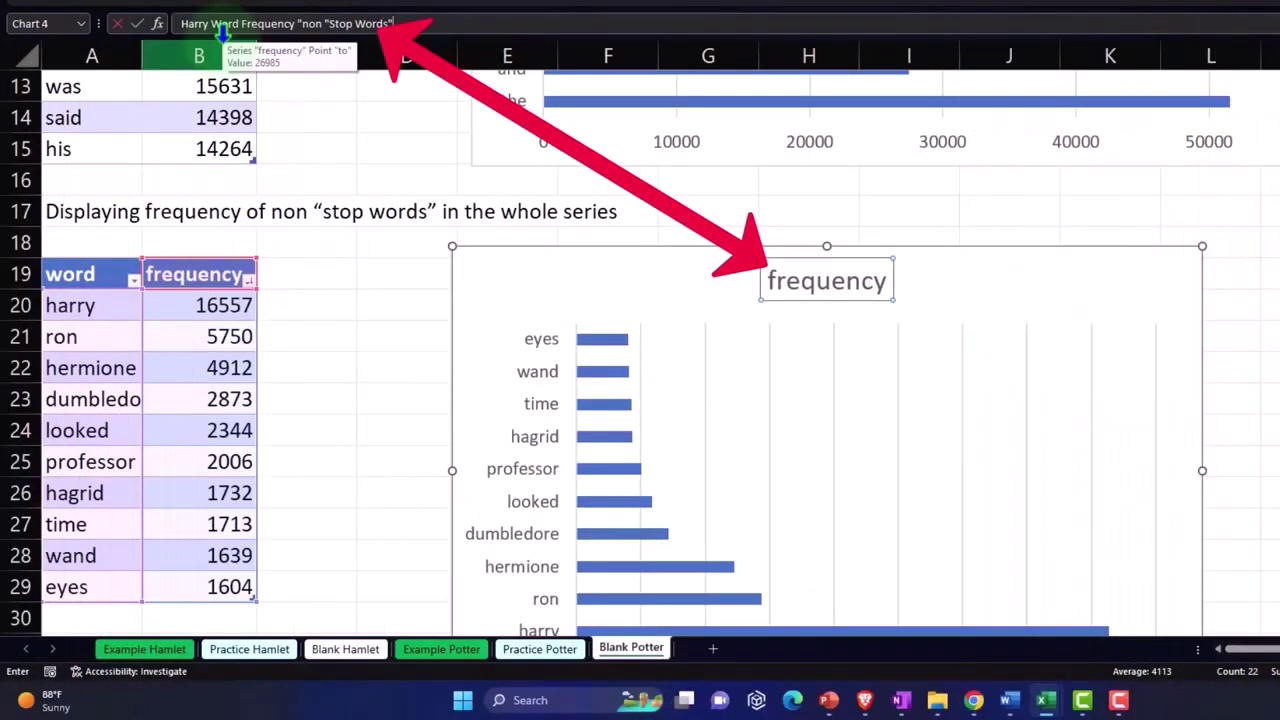
key(Return)
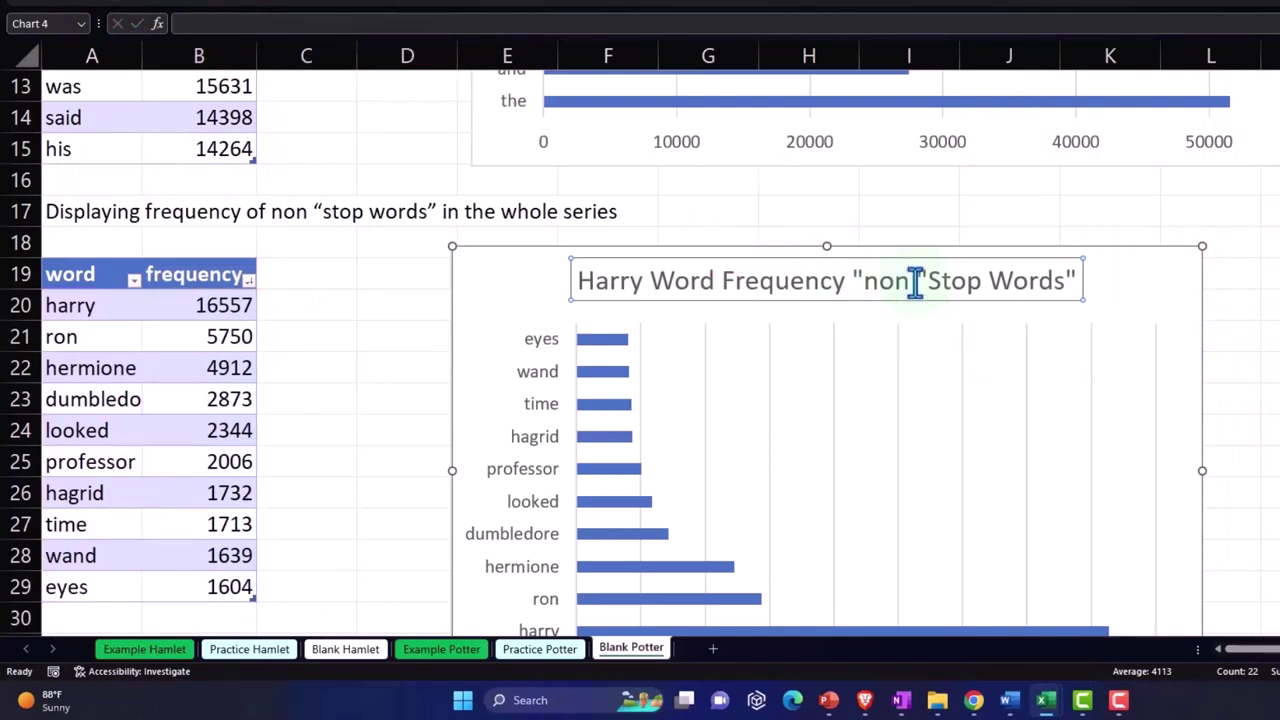
- Fix the title by removing the stray quote and capitalising Non
click(862, 280)
key(BackSpace)
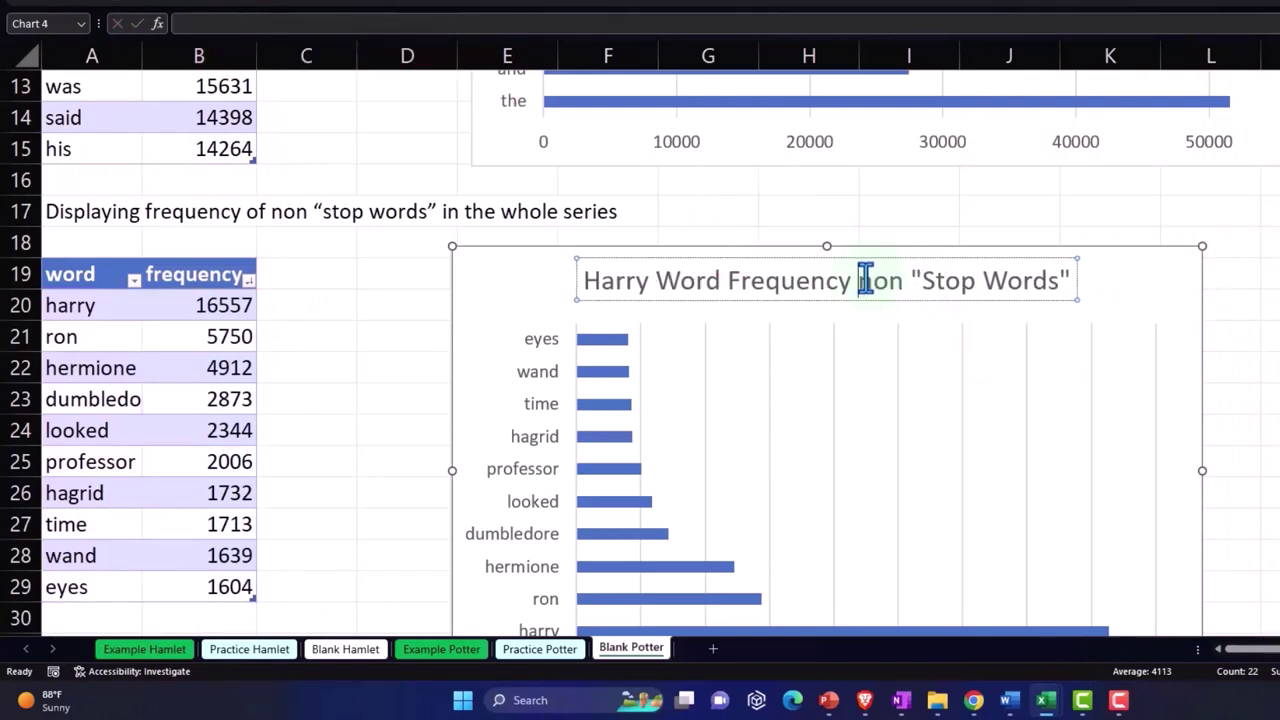
key(Delete)
text(N)
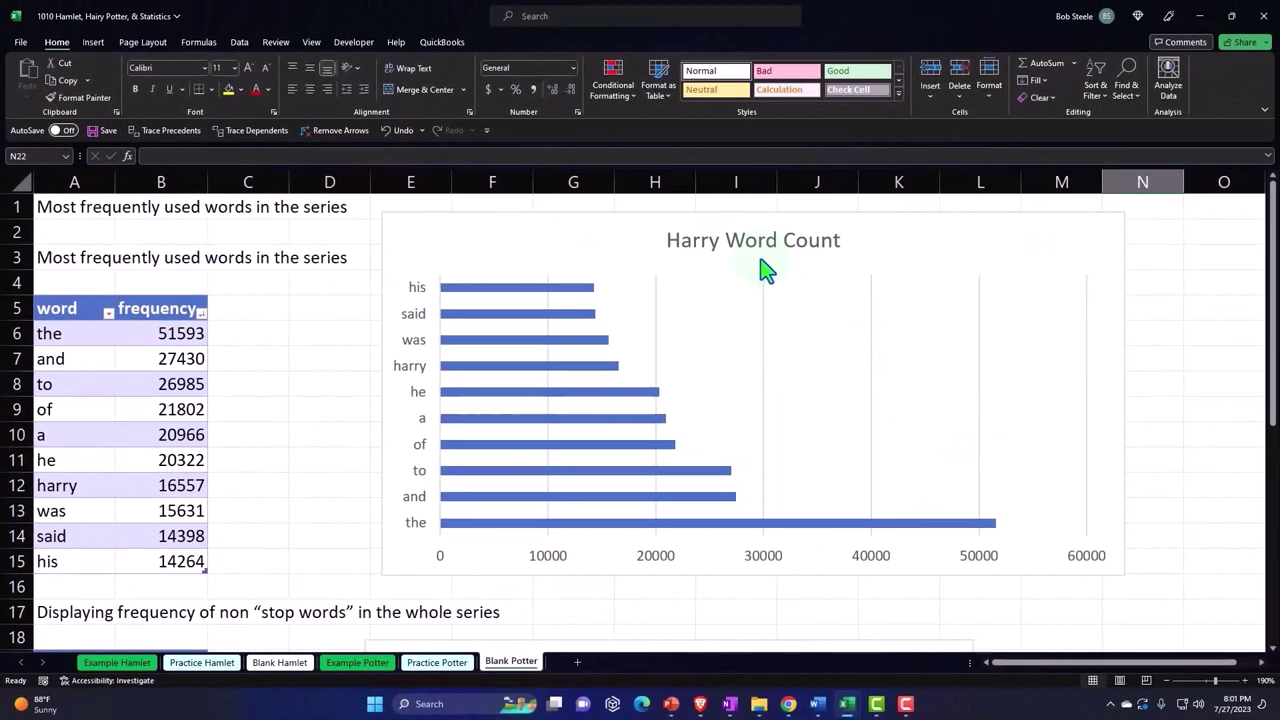
- Widen the non-stop-word frequency chart by dragging its right edge outward
scroll(763, 400, down, 2)
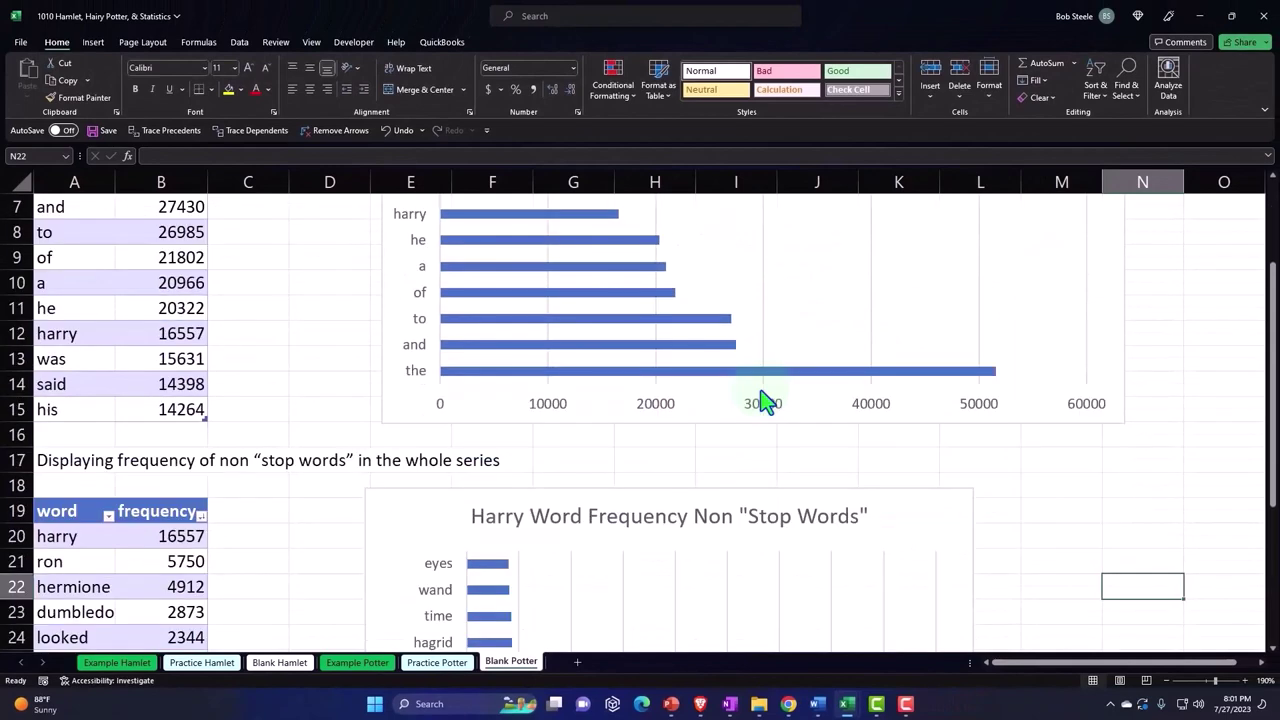
scroll(750, 420, down, 3)
click(909, 537)
scroll(940, 545, down, 1)
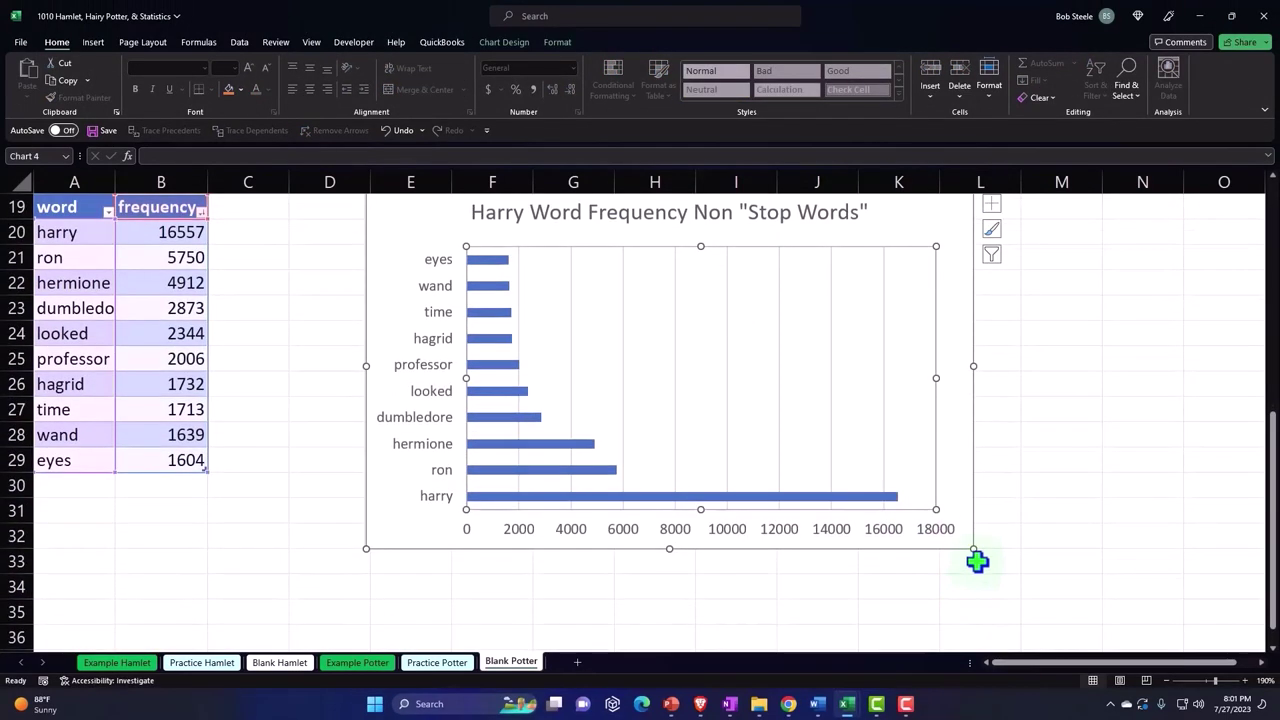
drag(973, 549, 1115, 549)
- Align the chart's left edge with the Harry Word Count chart, then select the non-stop-word table's words
scroll(754, 557, up, 2)
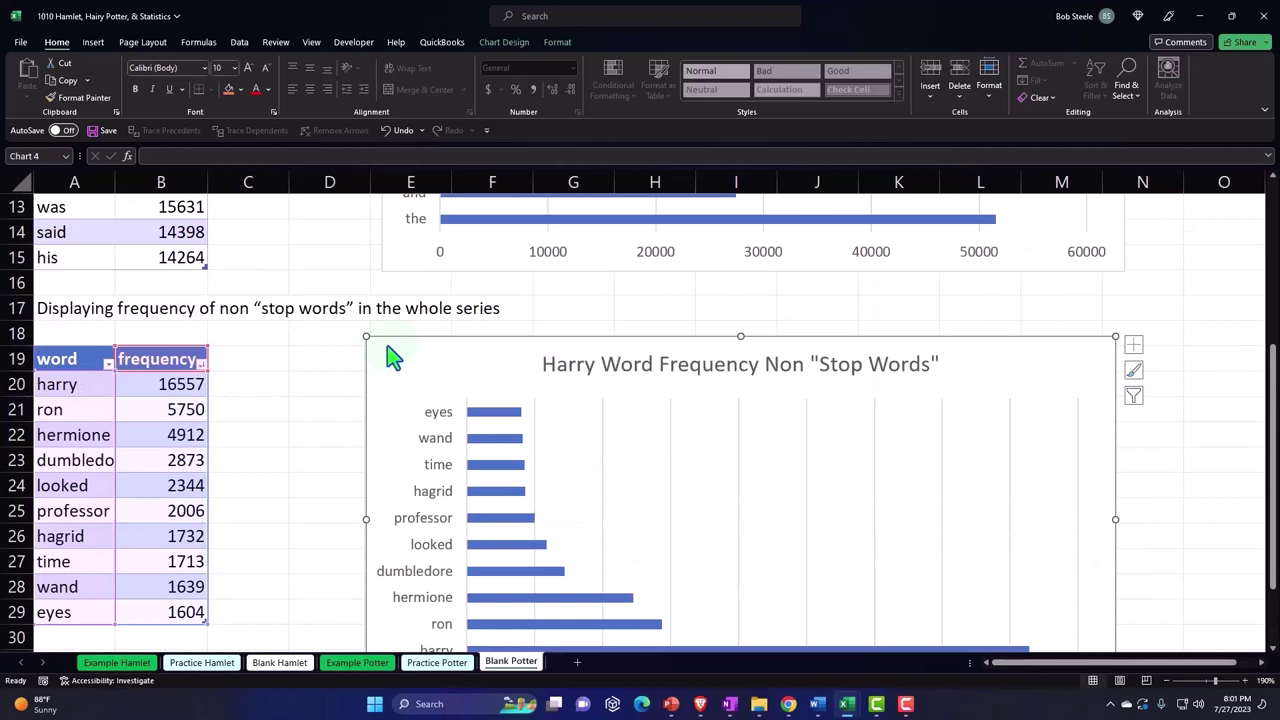
drag(388, 344, 402, 345)
scroll(408, 331, up, 3)
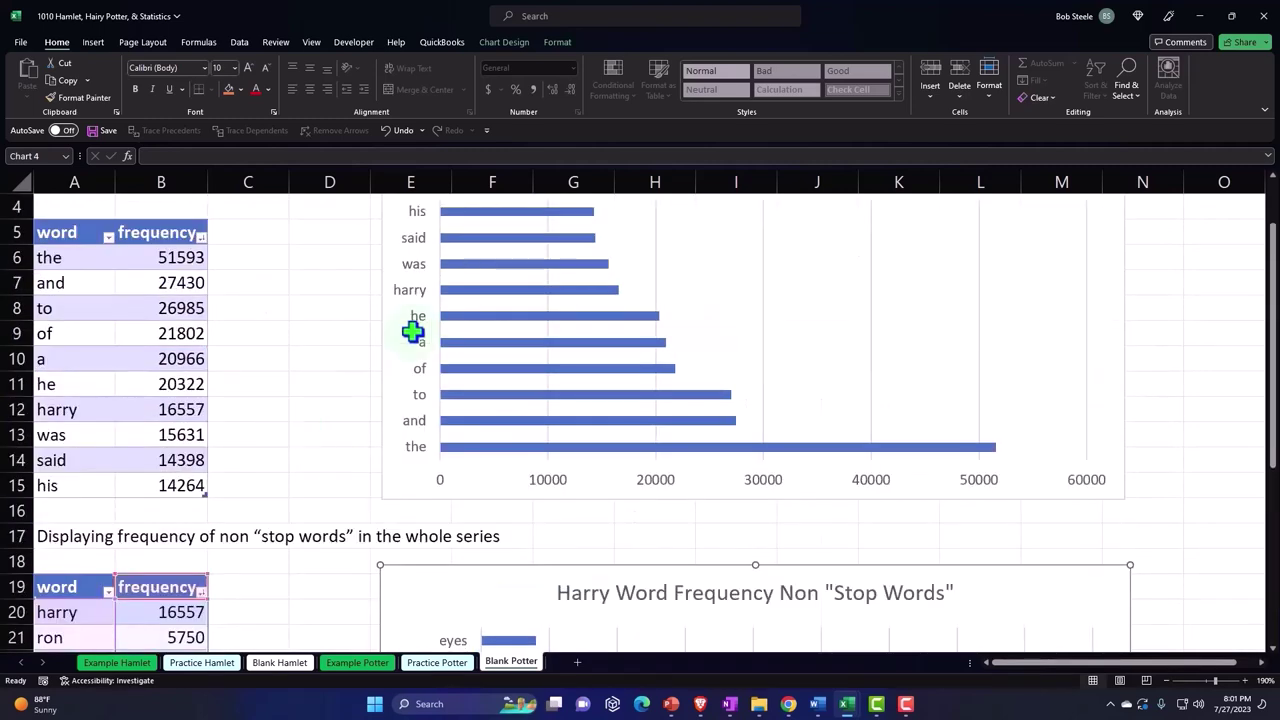
scroll(423, 343, up, 1)
scroll(428, 420, down, 4)
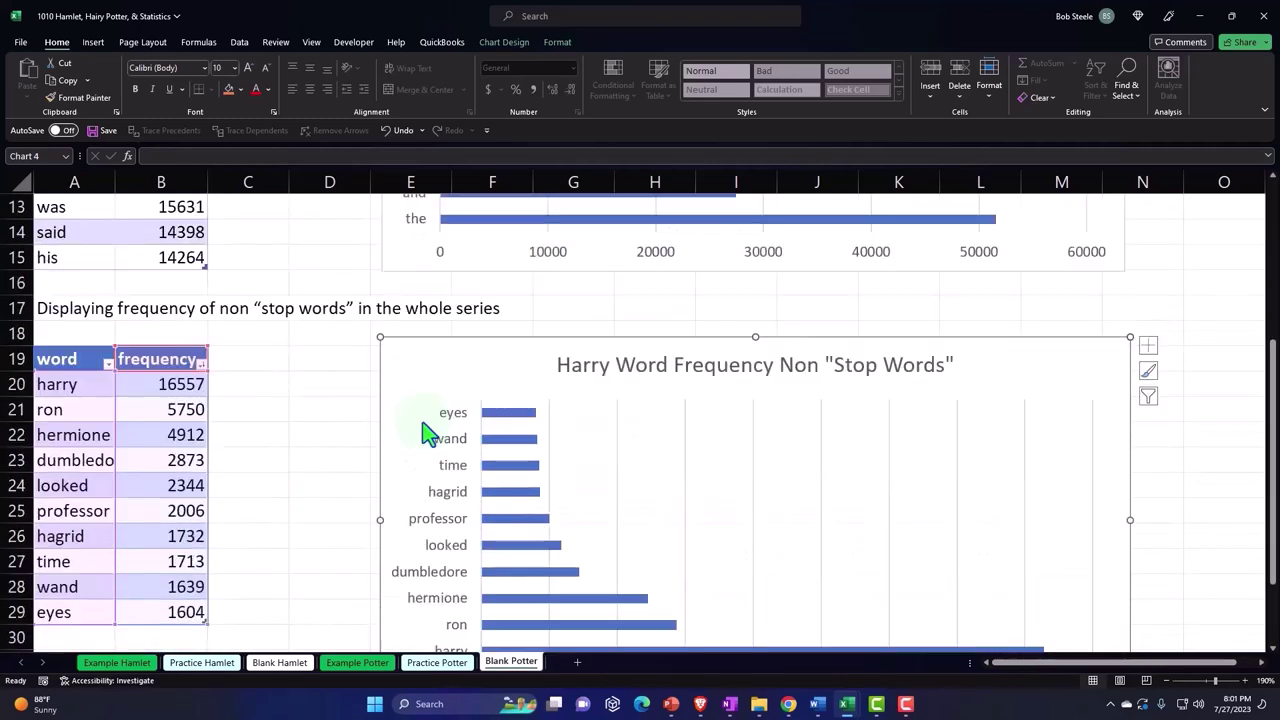
click(306, 453)
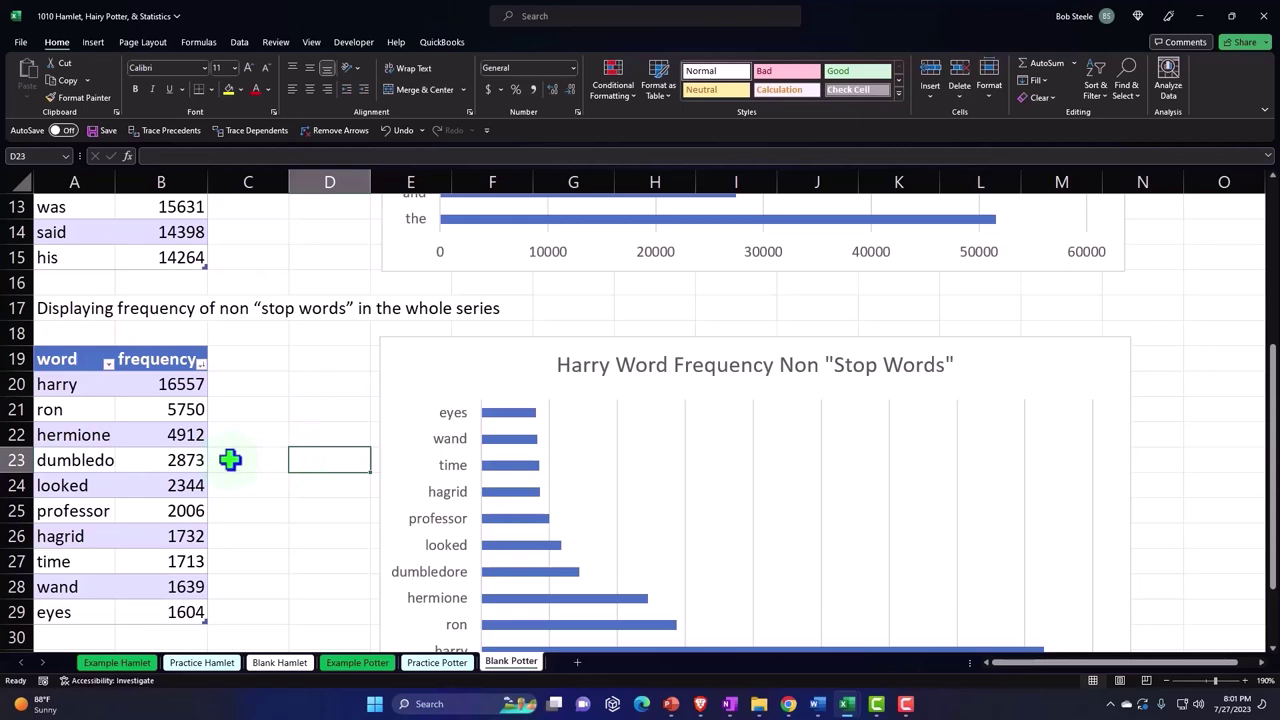
drag(80, 386, 94, 605)
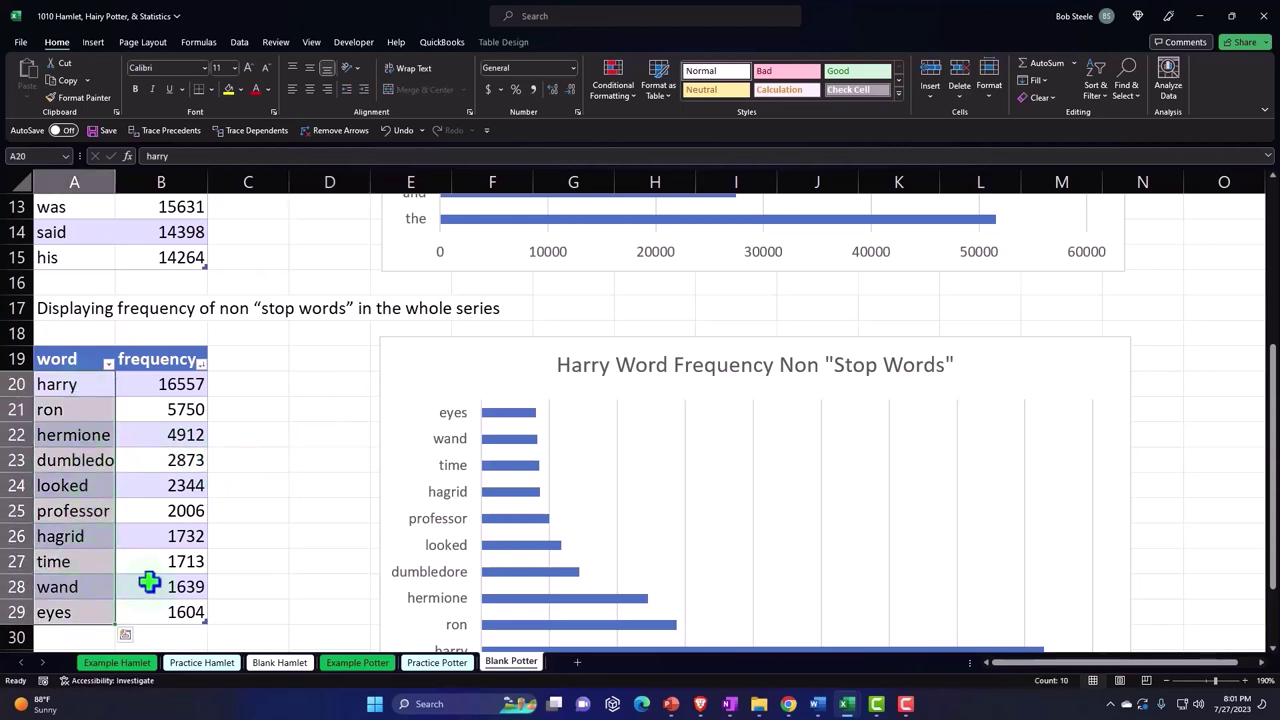
scroll(149, 581, up, 4)
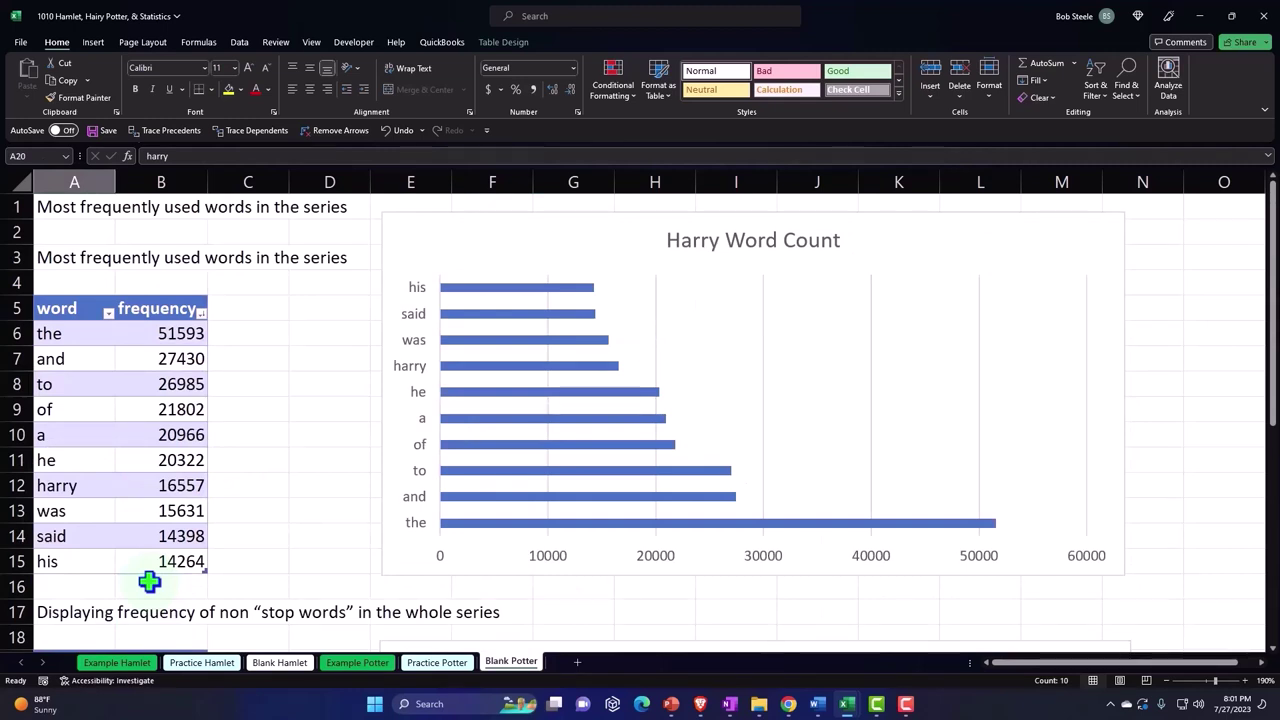